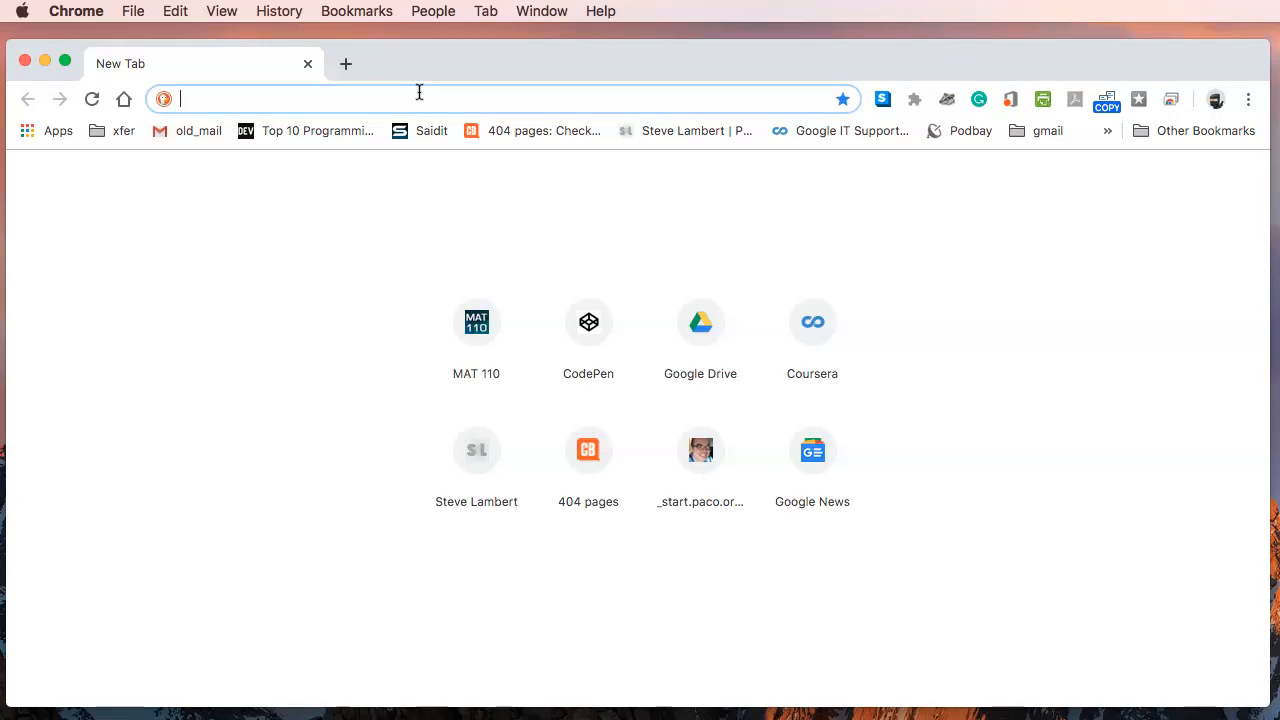
- Search the web for "photoshop background images" and show the image results
{"action": "type", "text": "b"}
{"action": "key", "text": "BackSpace"}
{"action": "key", "text": "BackSpace"}
{"action": "type", "text": "photosho"}
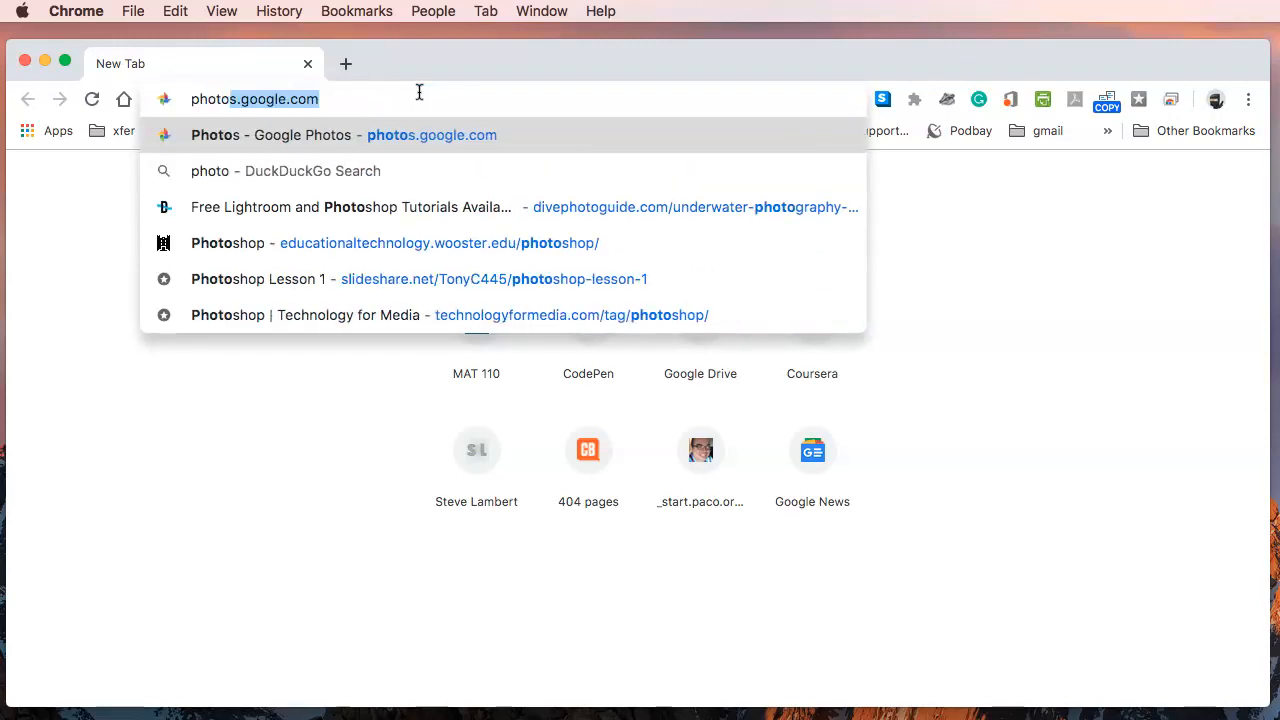
{"action": "type", "text": "p ba"}
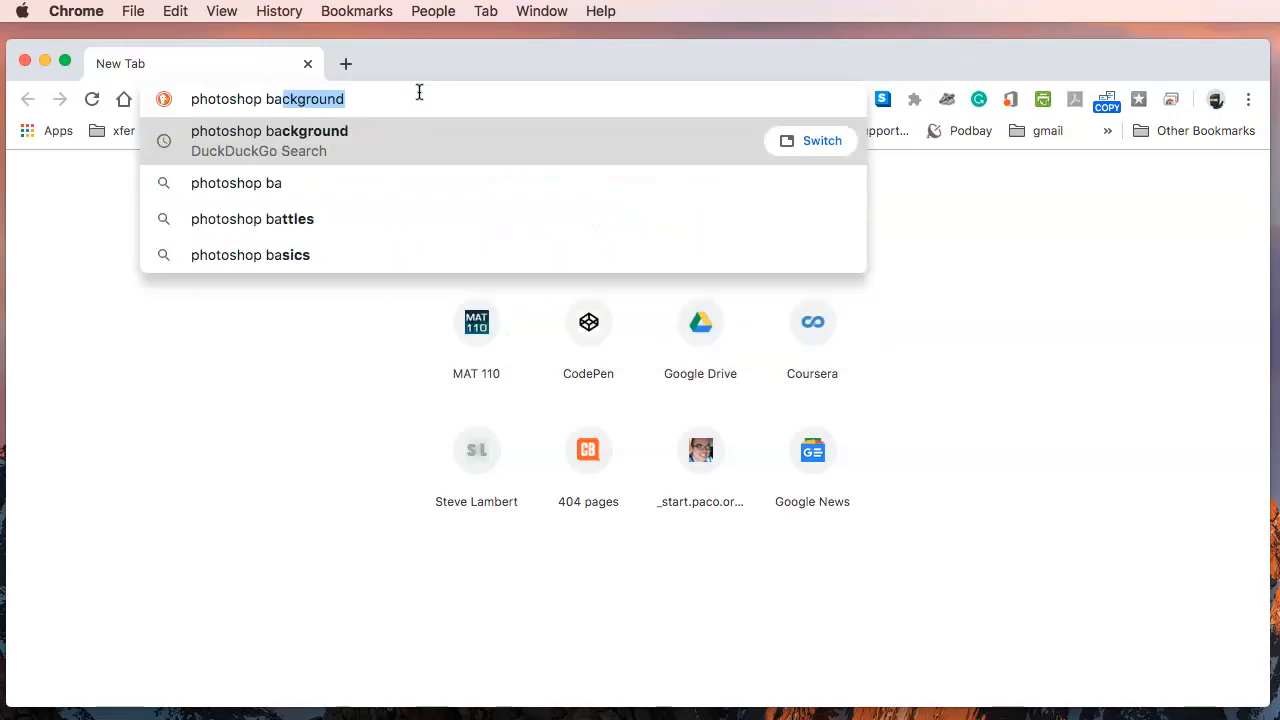
{"action": "type", "text": "ckgroun"}
{"action": "key", "text": "Down"}
{"action": "key", "text": "Down"}
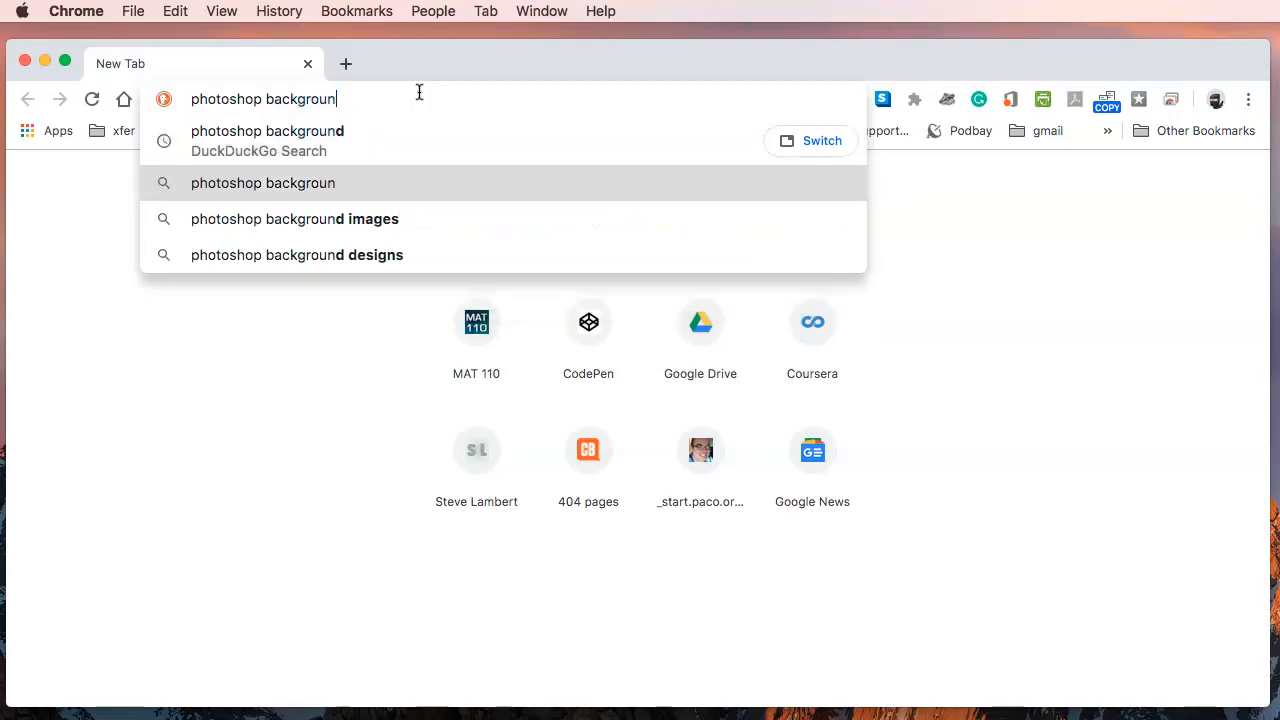
{"action": "key", "text": "Return"}
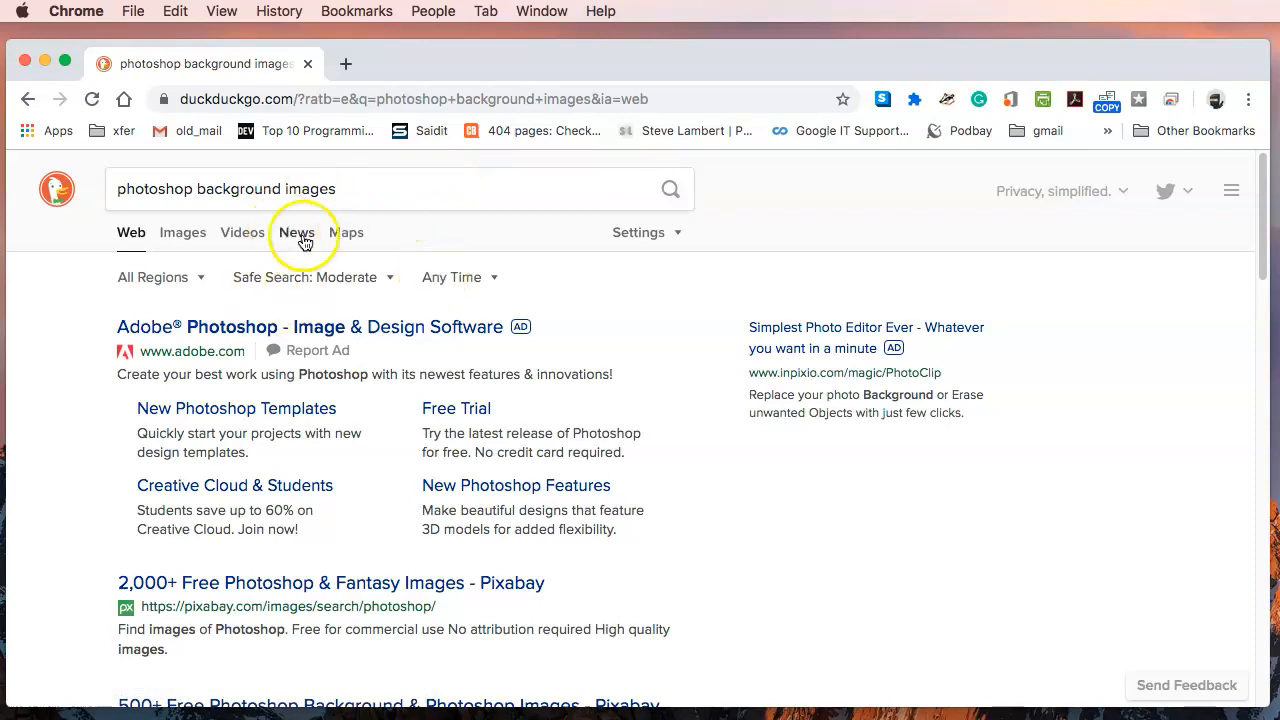
{"action": "left_click", "coordinate": [252, 241]}
{"action": "left_click", "coordinate": [189, 238]}
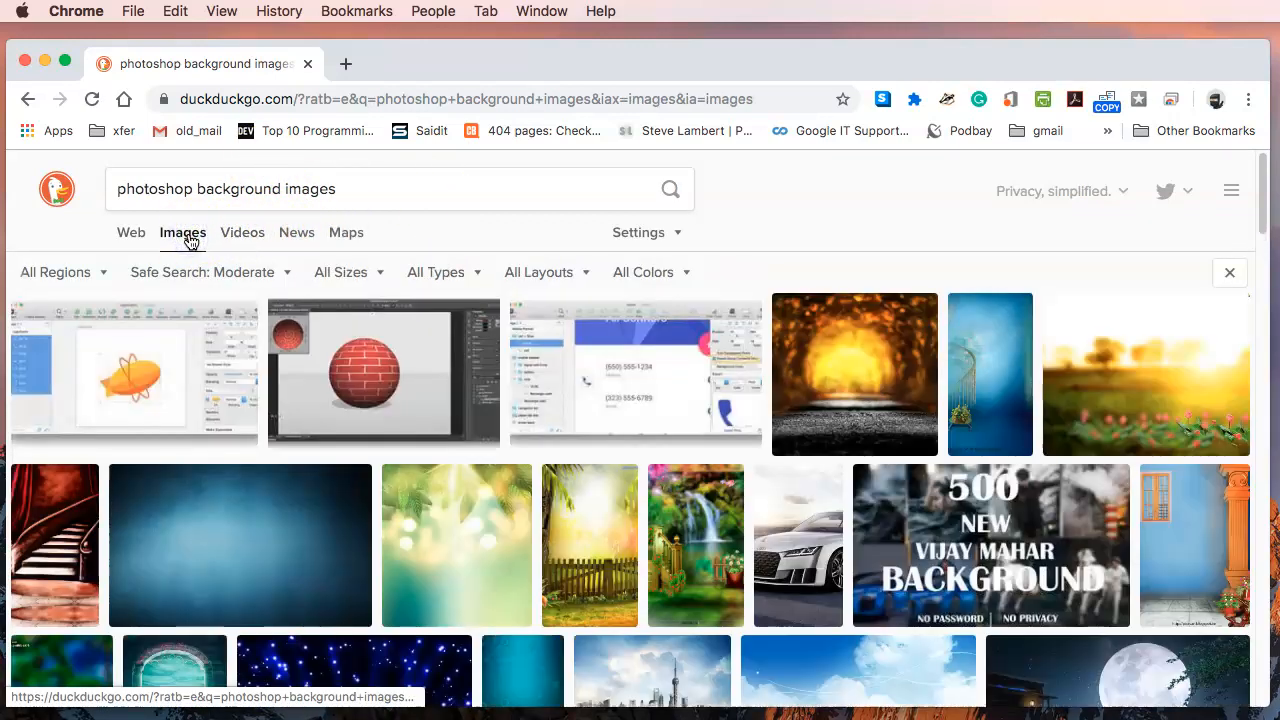
- Find the 2048 × 1536 orange-and-blue diagonal-streak background among the image results and open its preview
{"action": "scroll", "coordinate": [634, 337], "scroll_direction": "down", "scroll_amount": 5}
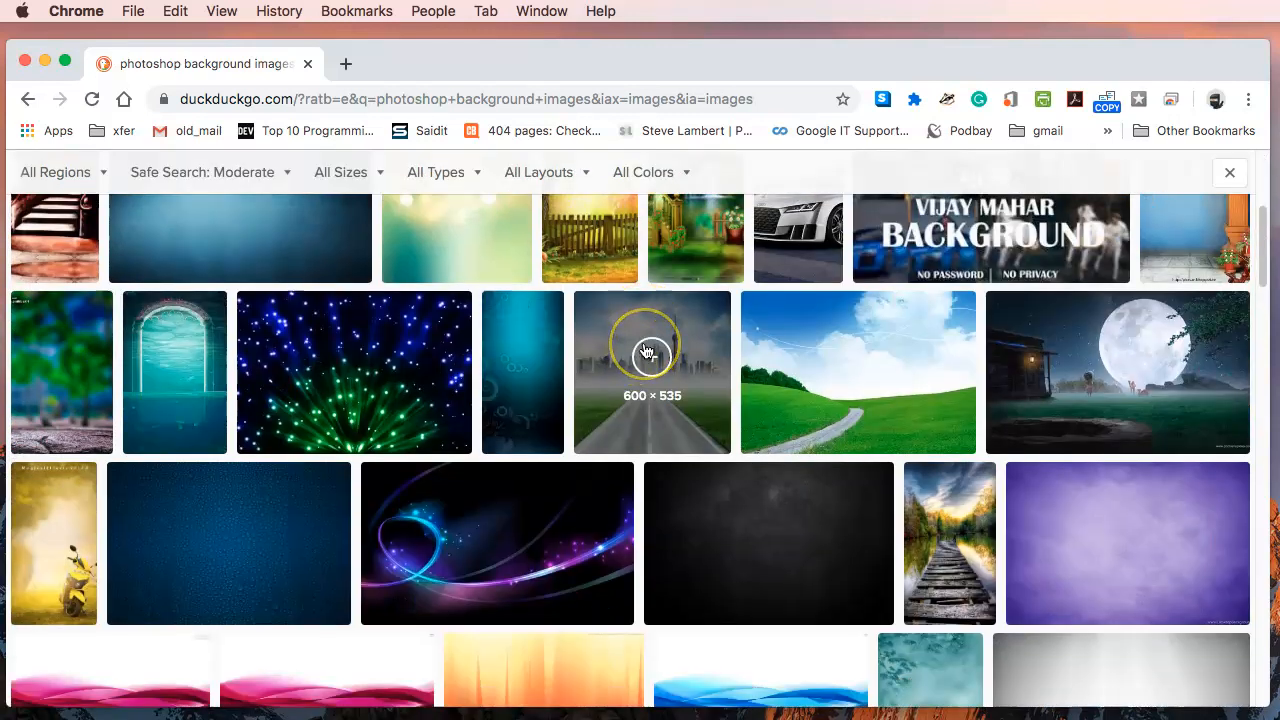
{"action": "scroll", "coordinate": [645, 351], "scroll_direction": "down", "scroll_amount": 3}
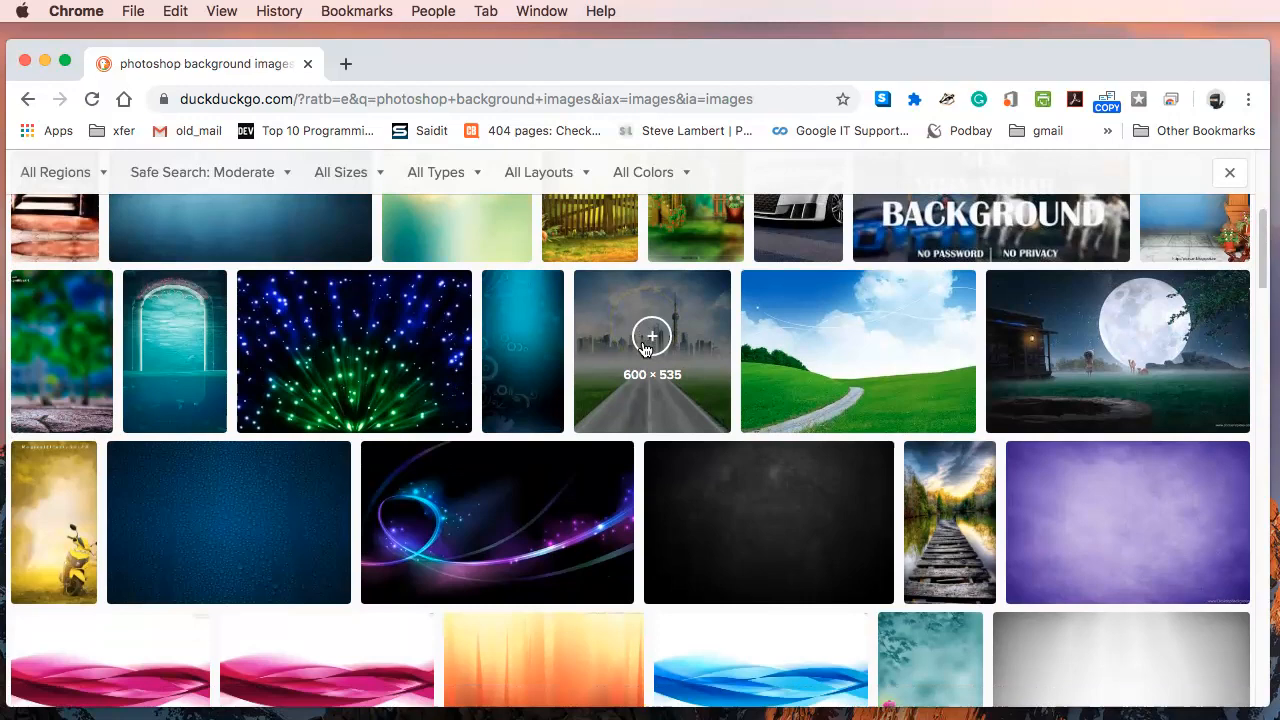
{"action": "scroll", "coordinate": [645, 350], "scroll_direction": "down", "scroll_amount": 1}
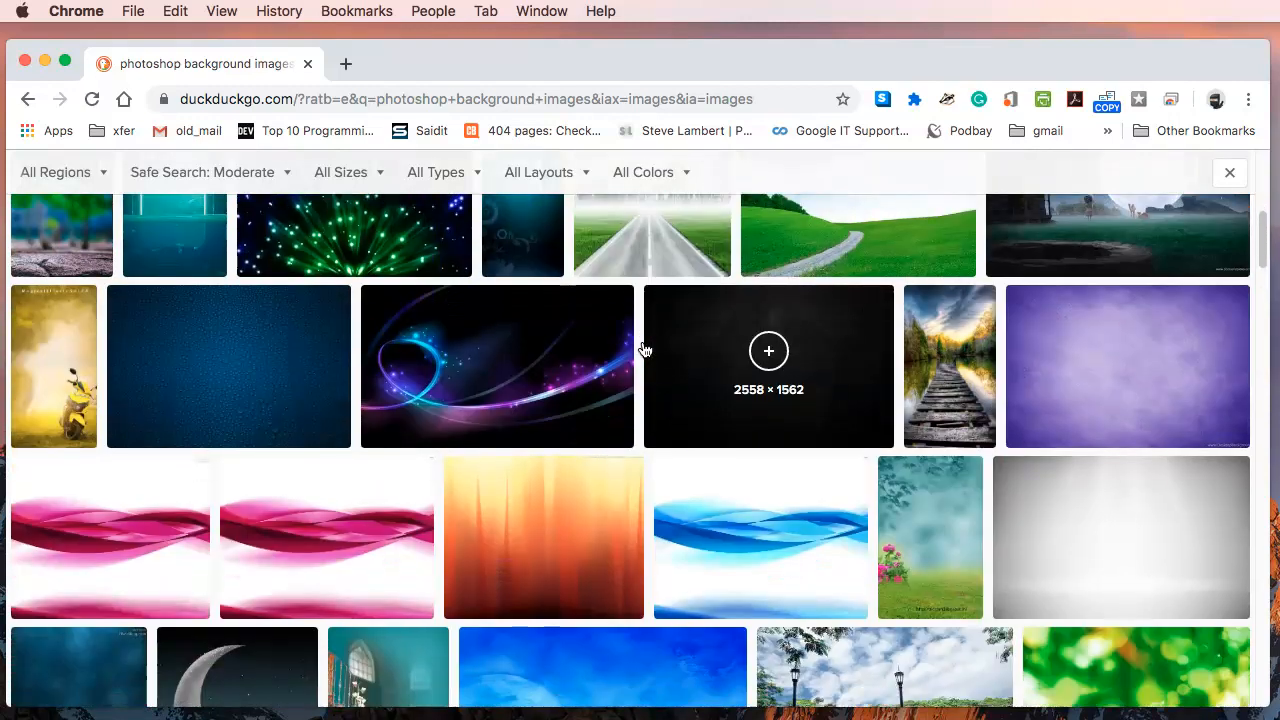
{"action": "scroll", "coordinate": [645, 350], "scroll_direction": "down", "scroll_amount": 4}
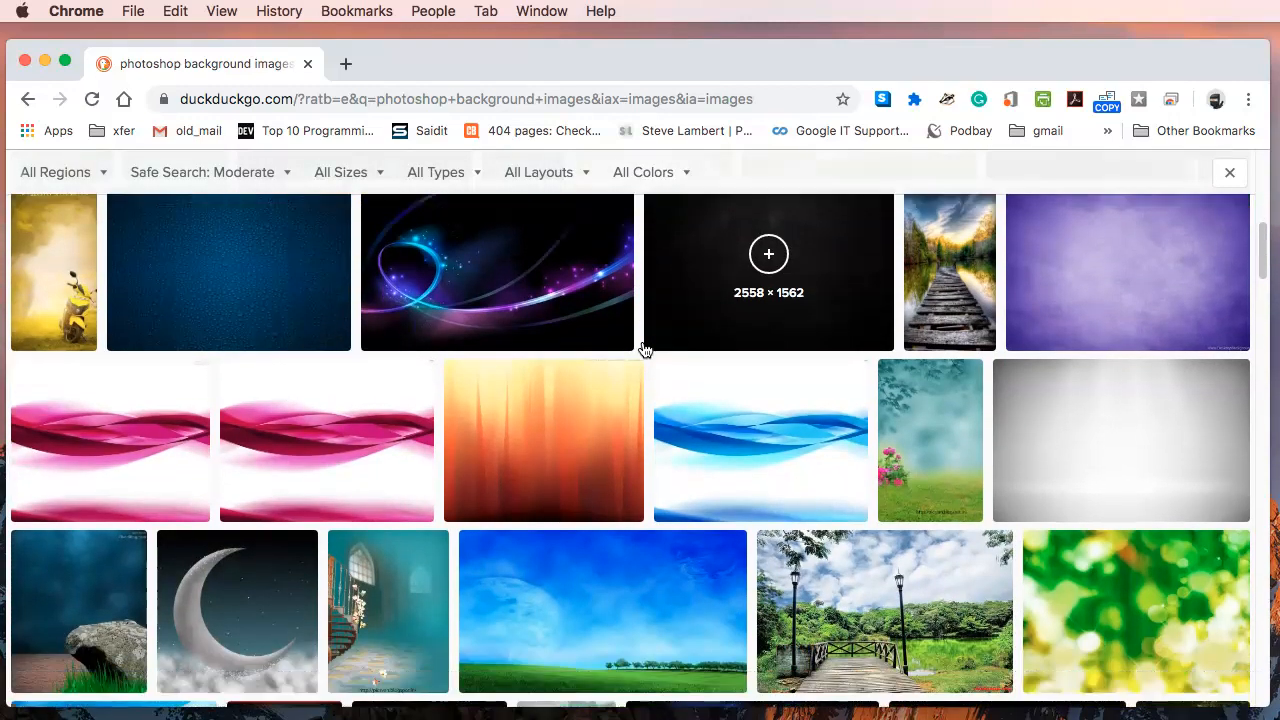
{"action": "scroll", "coordinate": [645, 350], "scroll_direction": "down", "scroll_amount": 7}
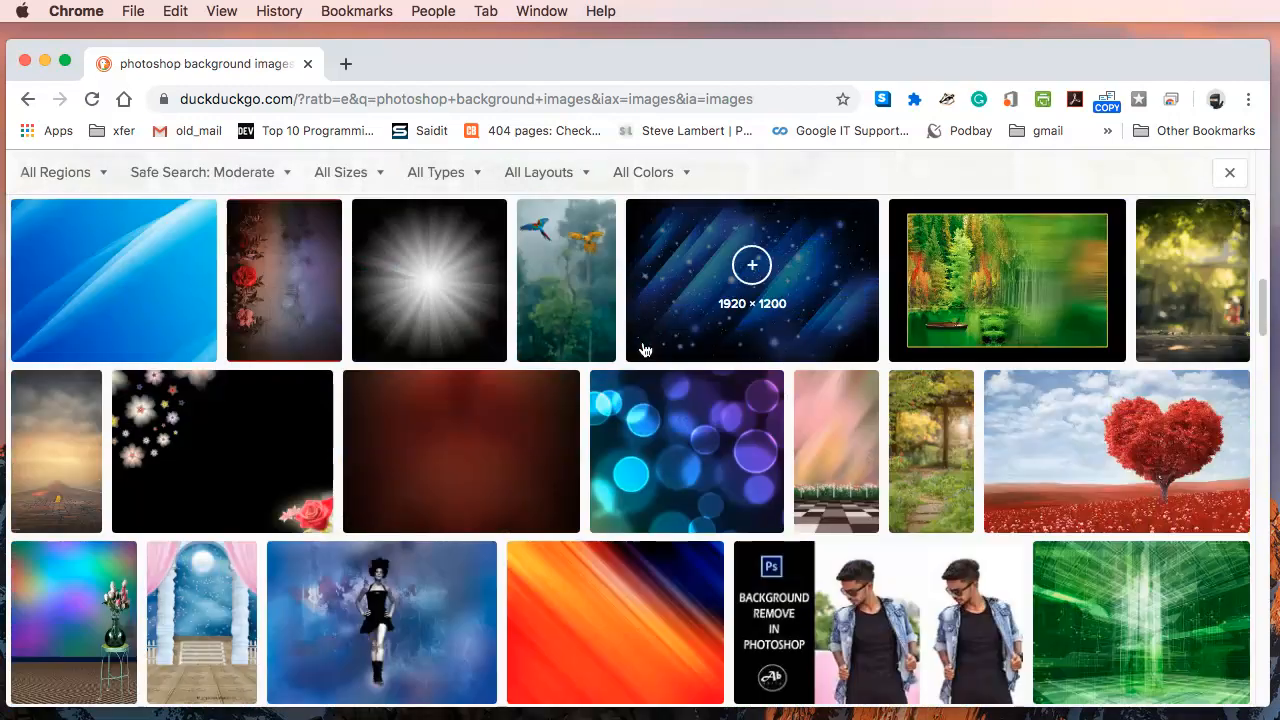
{"action": "scroll", "coordinate": [634, 348], "scroll_direction": "down", "scroll_amount": 3}
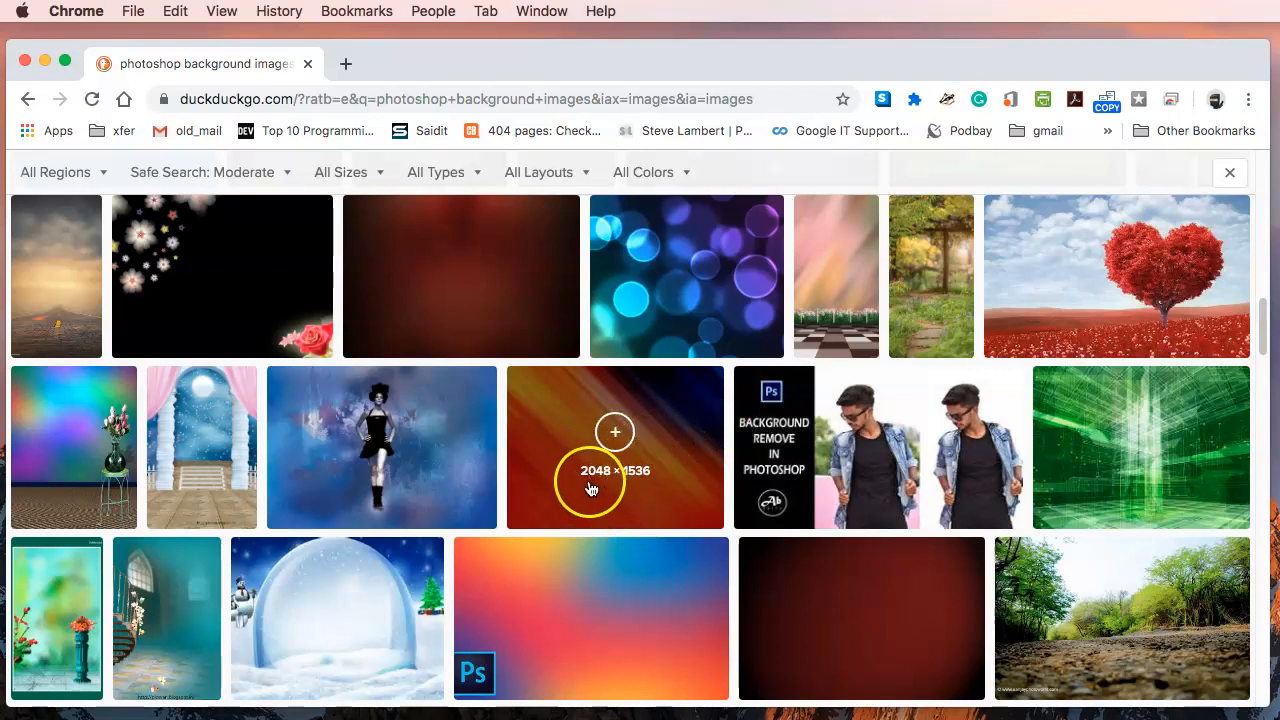
{"action": "left_click", "coordinate": [674, 468]}
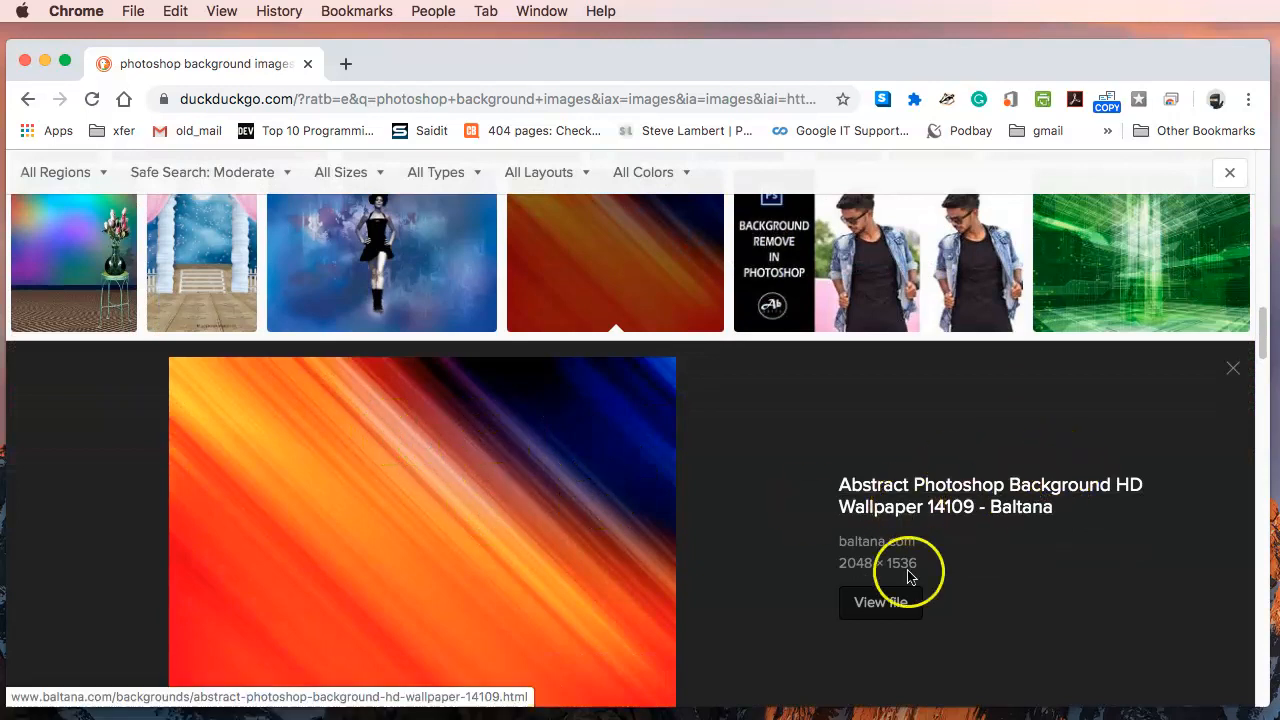
- Go to the abstract wallpaper's source page on baltana.com, open the image file by itself and inspect it at full size
{"action": "left_click", "coordinate": [874, 602]}
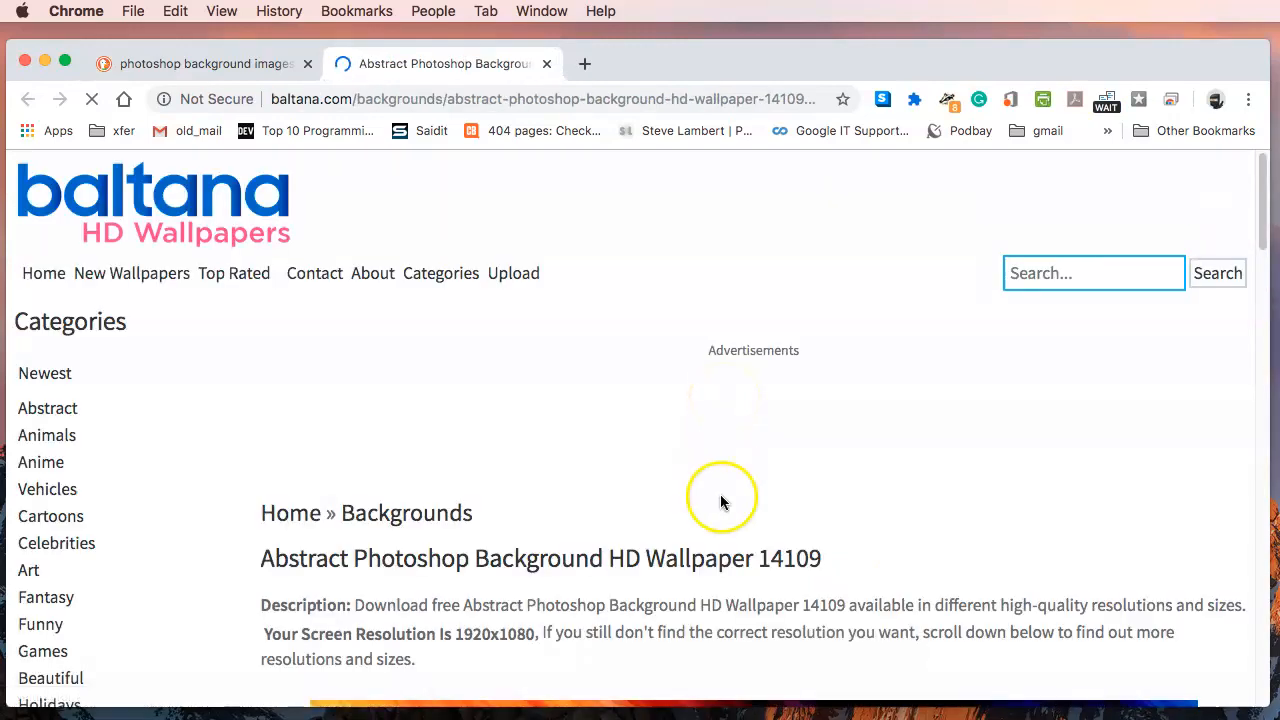
{"action": "scroll", "coordinate": [722, 500], "scroll_direction": "down", "scroll_amount": 10}
{"action": "left_click", "coordinate": [727, 446]}
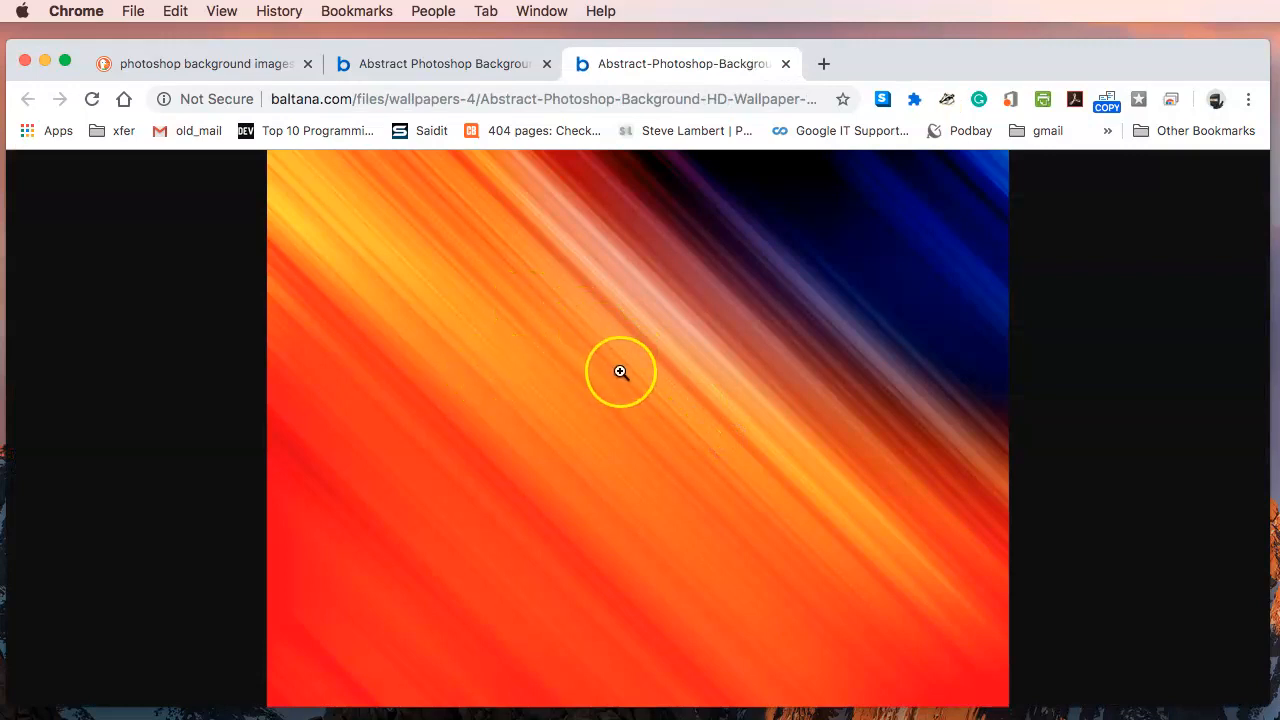
{"action": "left_click", "coordinate": [548, 336]}
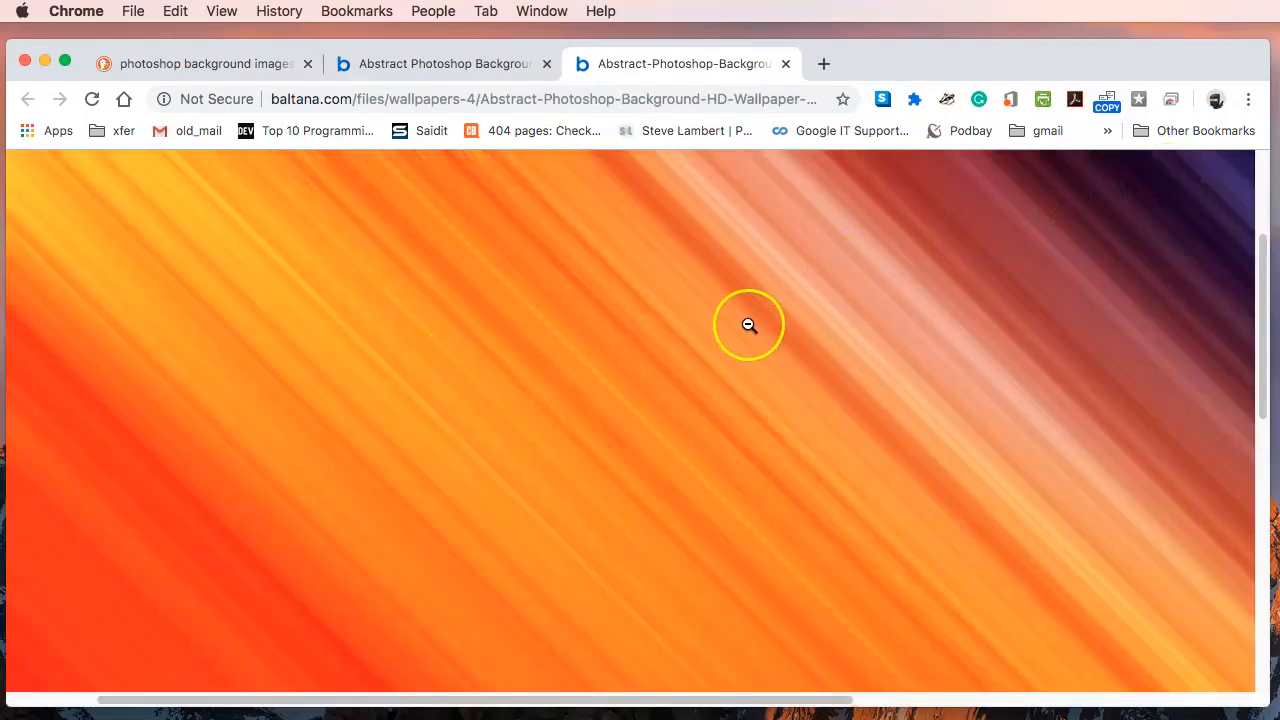
{"action": "scroll", "coordinate": [743, 330], "scroll_direction": "down", "scroll_amount": 5}
{"action": "scroll", "coordinate": [740, 332], "scroll_direction": "down", "scroll_amount": 3}
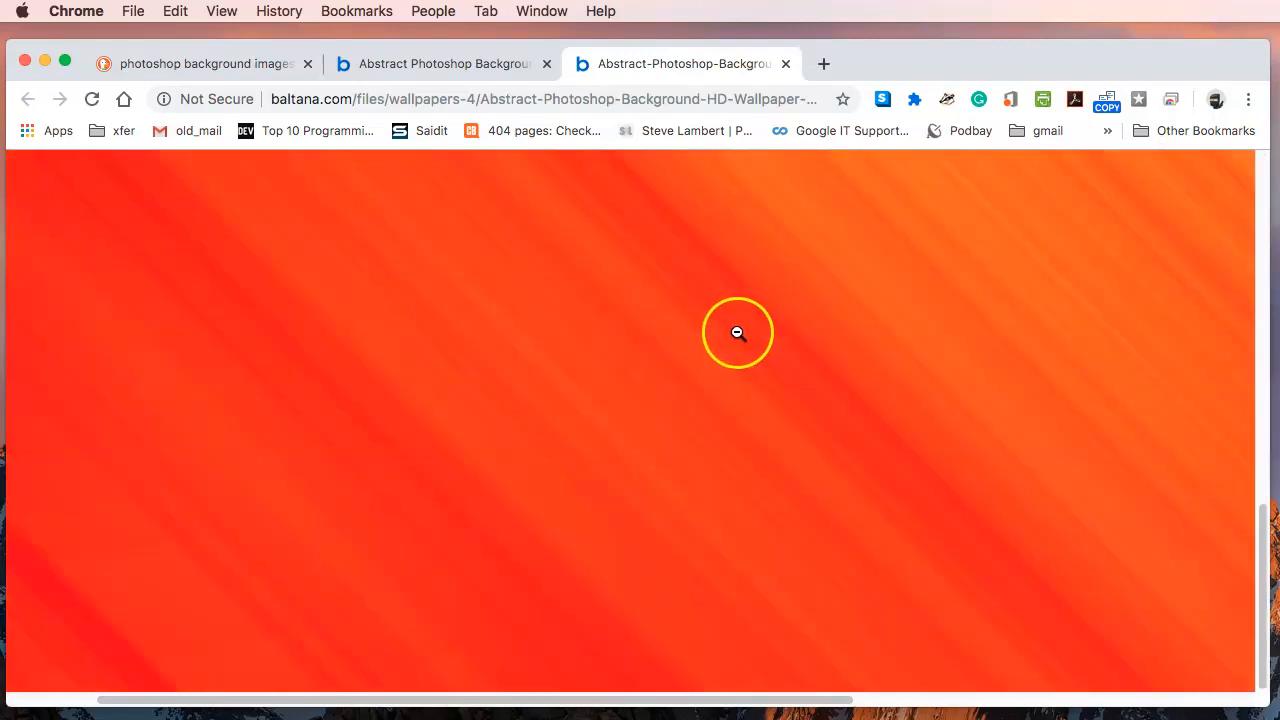
- Save the full-size wallpaper as a JPEG image named "backgroun" in the MyFiles folder on the Desktop
{"action": "right_click", "coordinate": [657, 268]}
{"action": "left_click", "coordinate": [752, 300]}
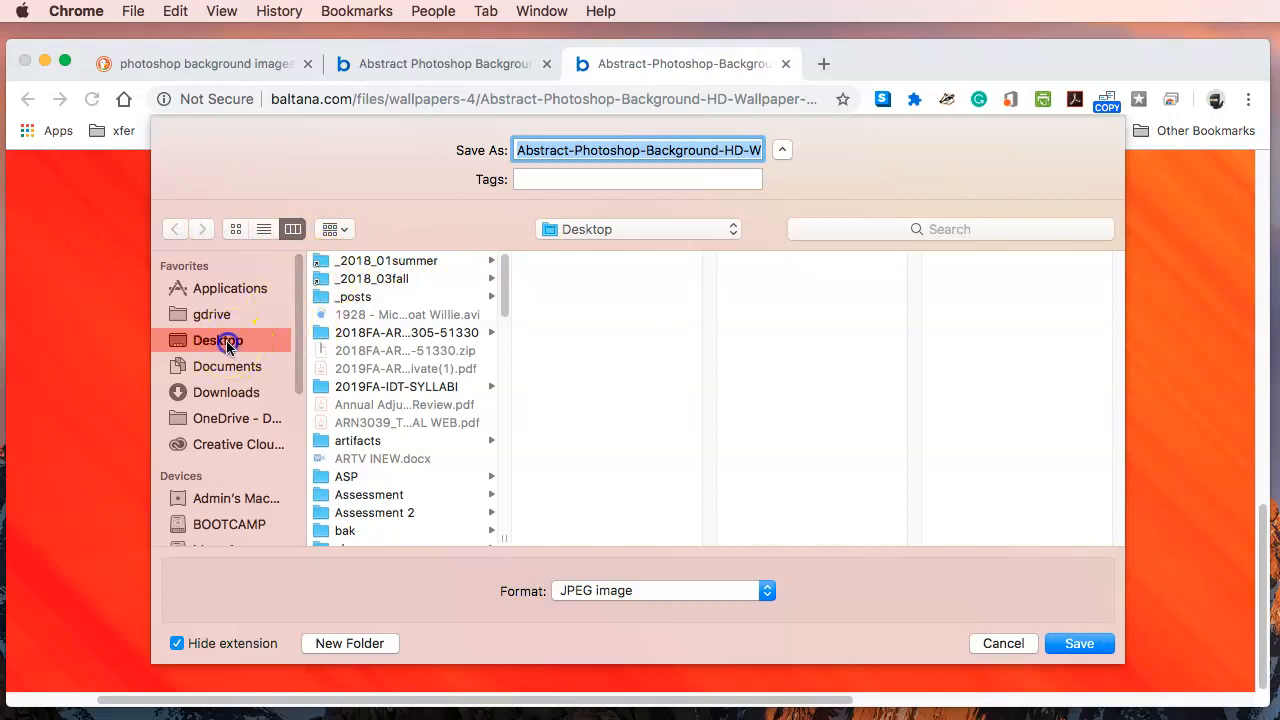
{"action": "scroll", "coordinate": [402, 455], "scroll_direction": "down", "scroll_amount": 10}
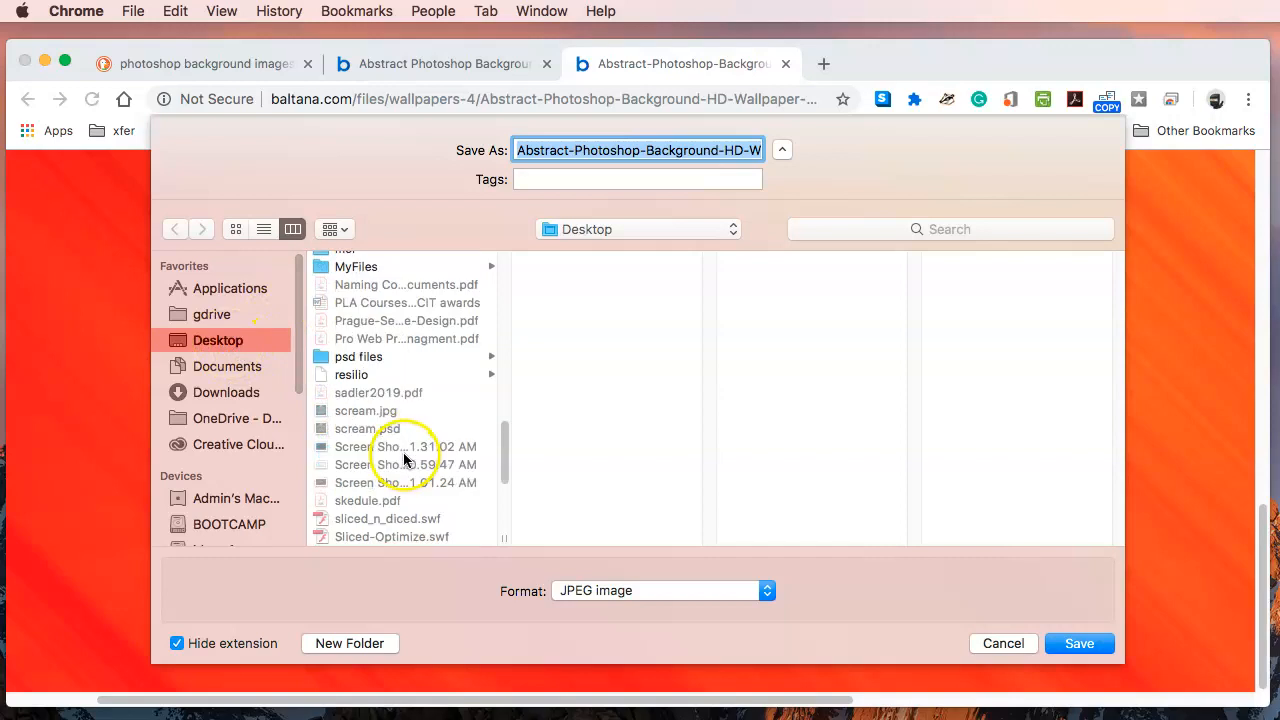
{"action": "left_click", "coordinate": [366, 268]}
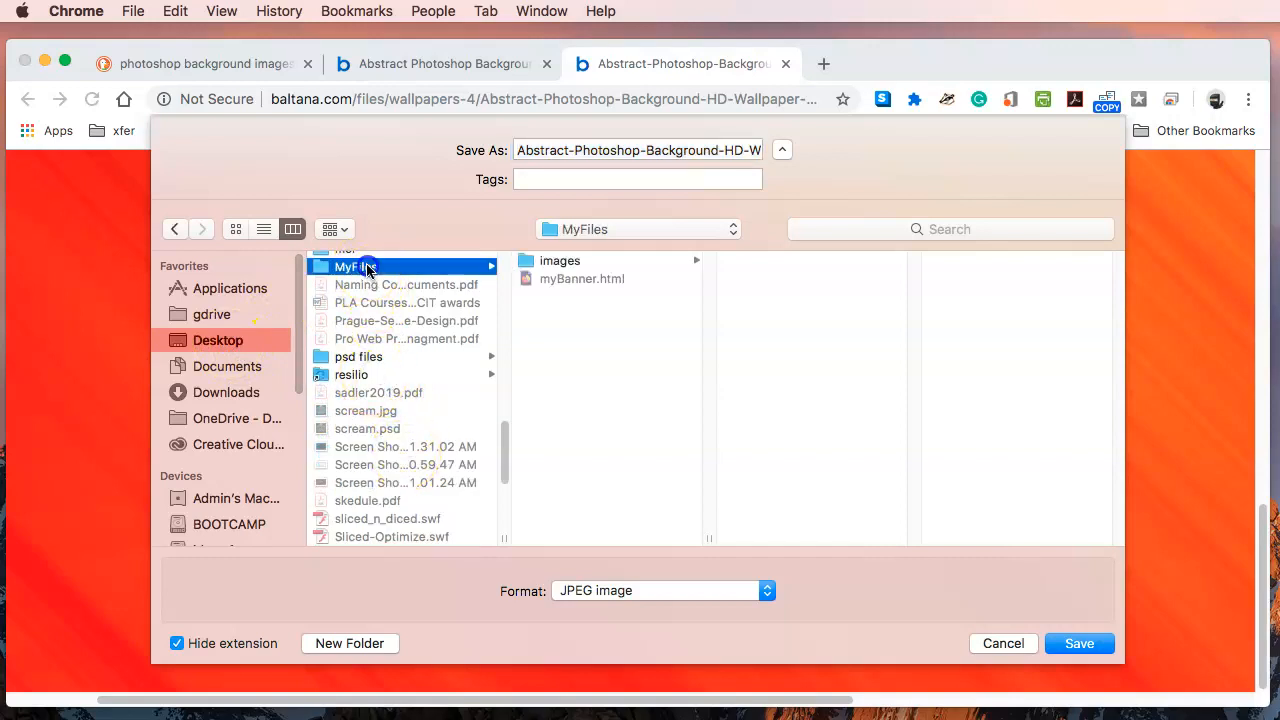
{"action": "left_click", "coordinate": [640, 150]}
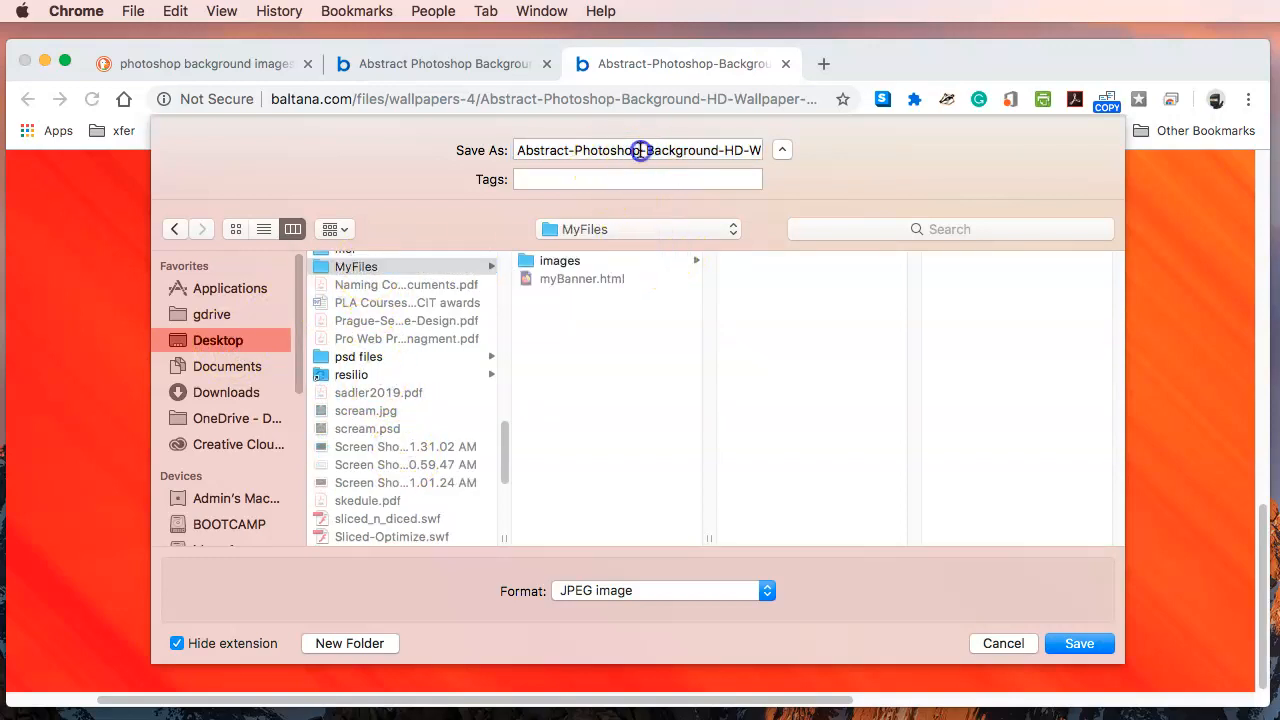
{"action": "triple_click", "coordinate": [640, 150]}
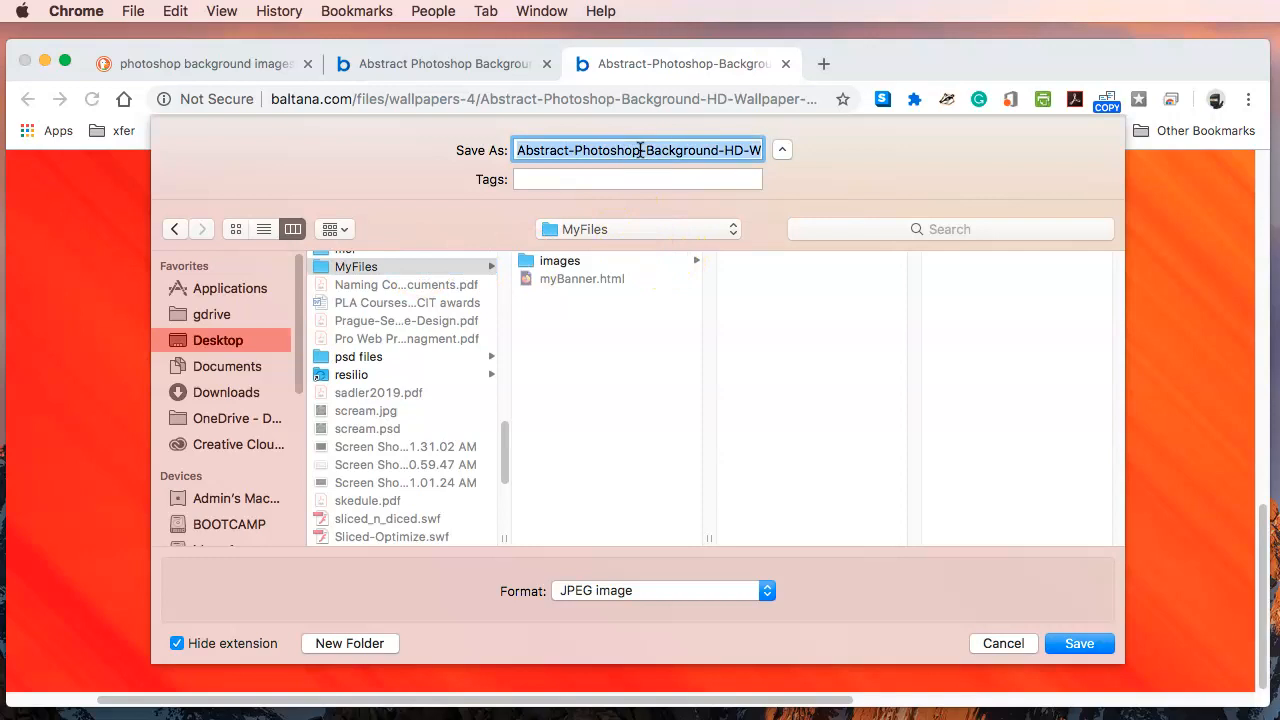
{"action": "type", "text": "backgroun"}
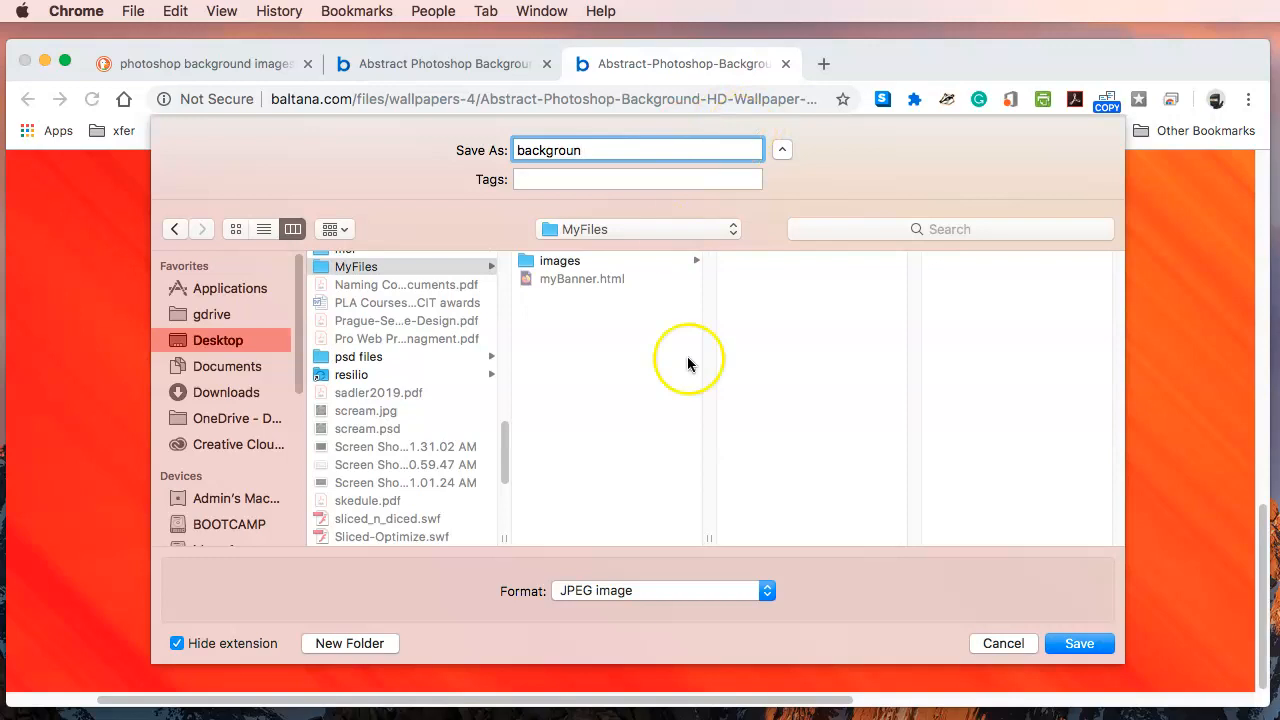
{"action": "left_click", "coordinate": [1080, 643]}
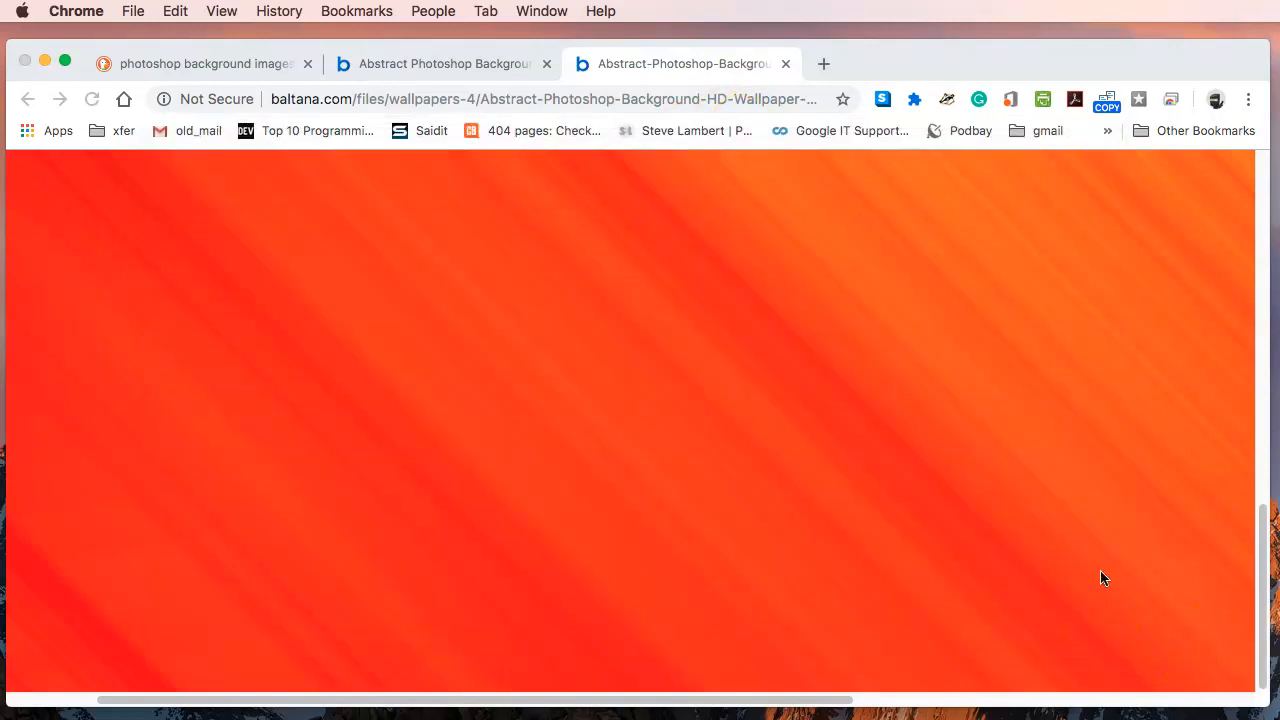
- Close the full-size image and the baltana.com wallpaper page to return to the image search results
{"action": "left_click", "coordinate": [785, 63]}
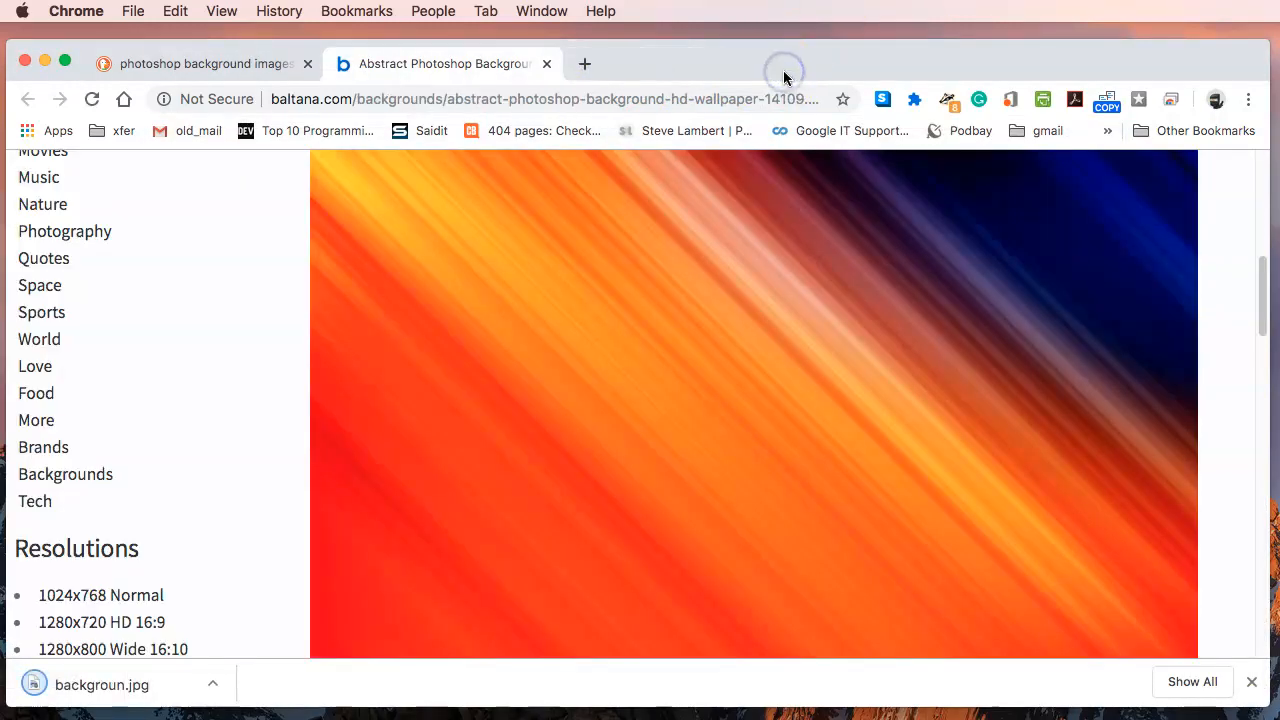
{"action": "scroll", "coordinate": [683, 388], "scroll_direction": "up", "scroll_amount": 3}
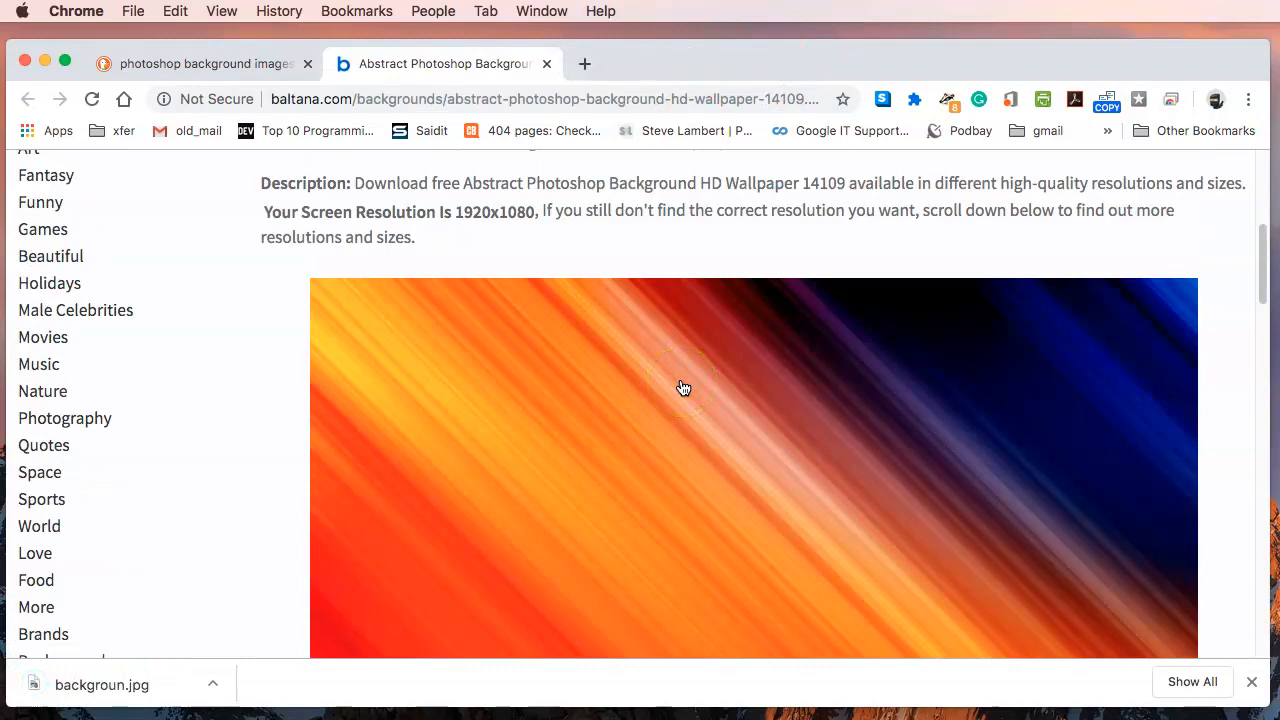
{"action": "scroll", "coordinate": [683, 388], "scroll_direction": "down", "scroll_amount": 3}
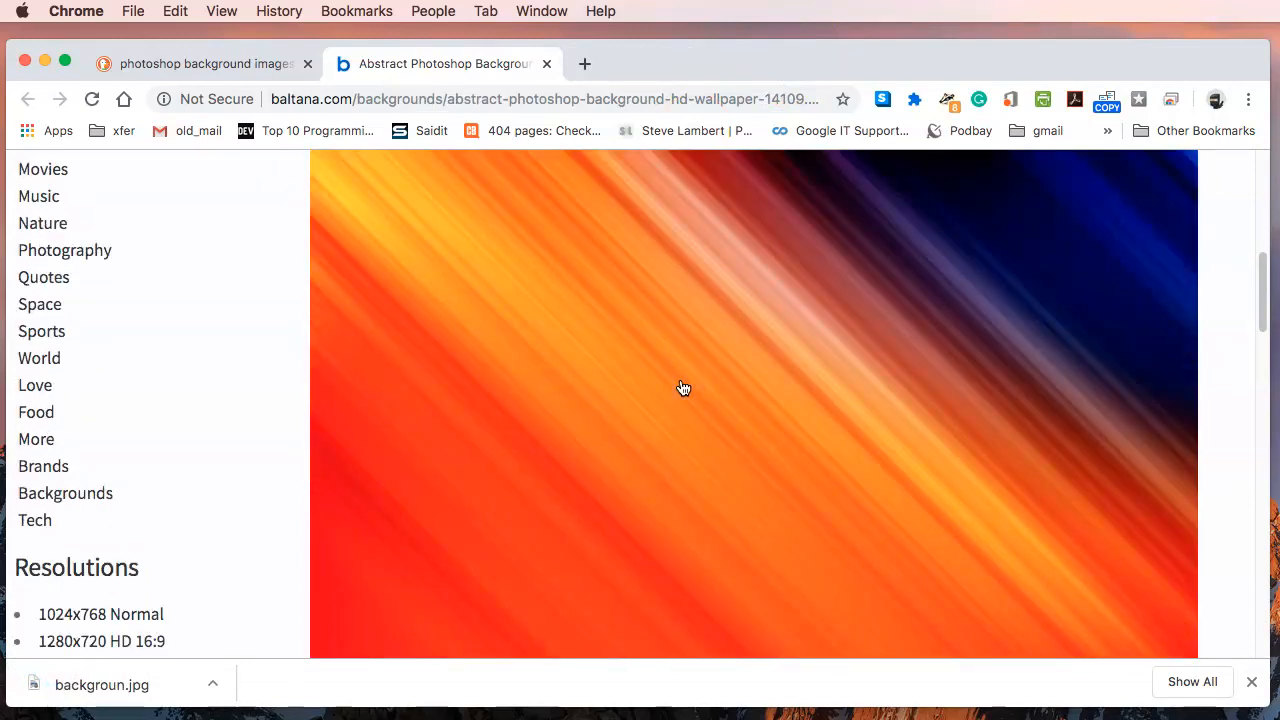
{"action": "left_click", "coordinate": [547, 64]}
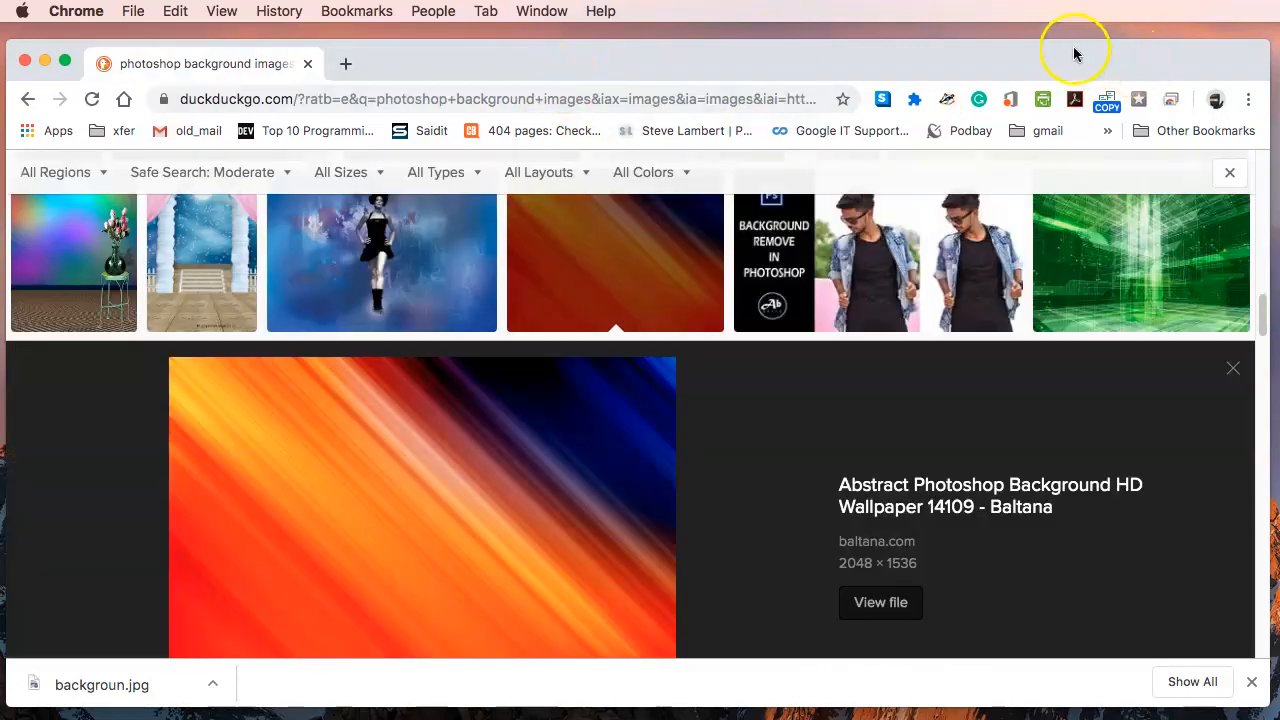
- Look through more background images in the results, minimize the browser window and switch to Photoshop
{"action": "scroll", "coordinate": [490, 432], "scroll_direction": "down", "scroll_amount": 10}
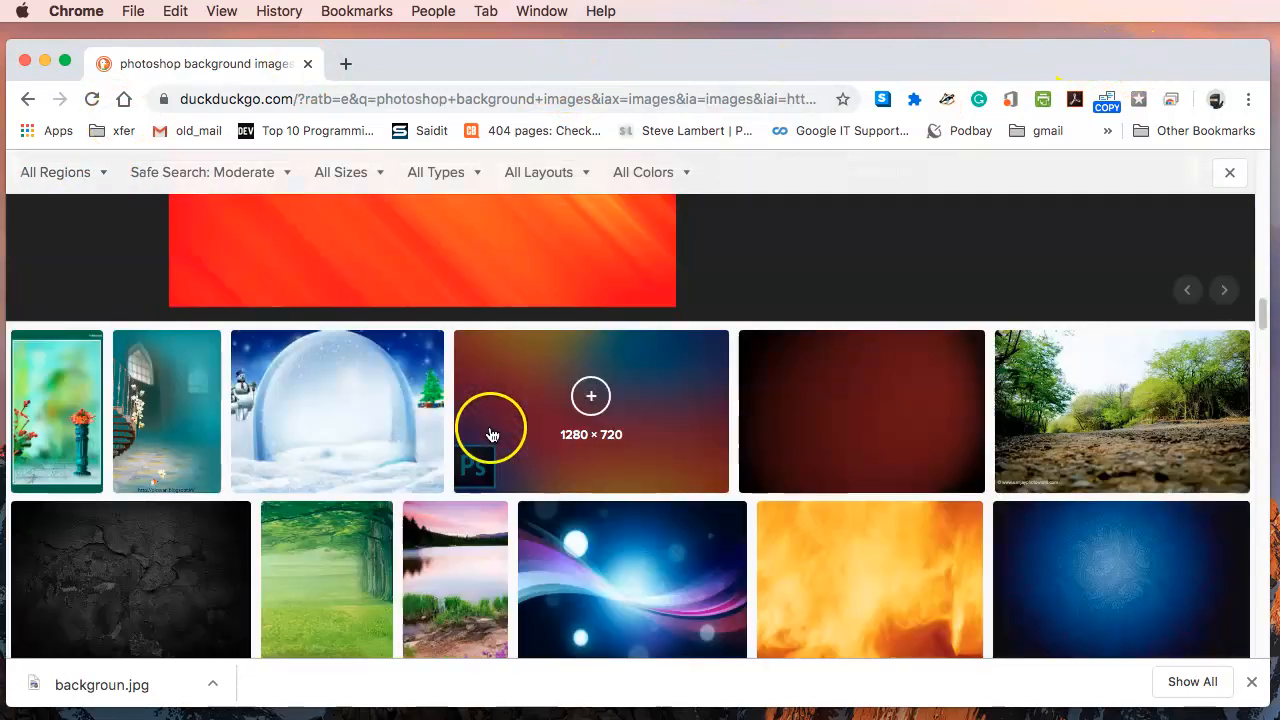
{"action": "scroll", "coordinate": [586, 337], "scroll_direction": "up", "scroll_amount": 4}
{"action": "scroll", "coordinate": [400, 550], "scroll_direction": "down", "scroll_amount": 2}
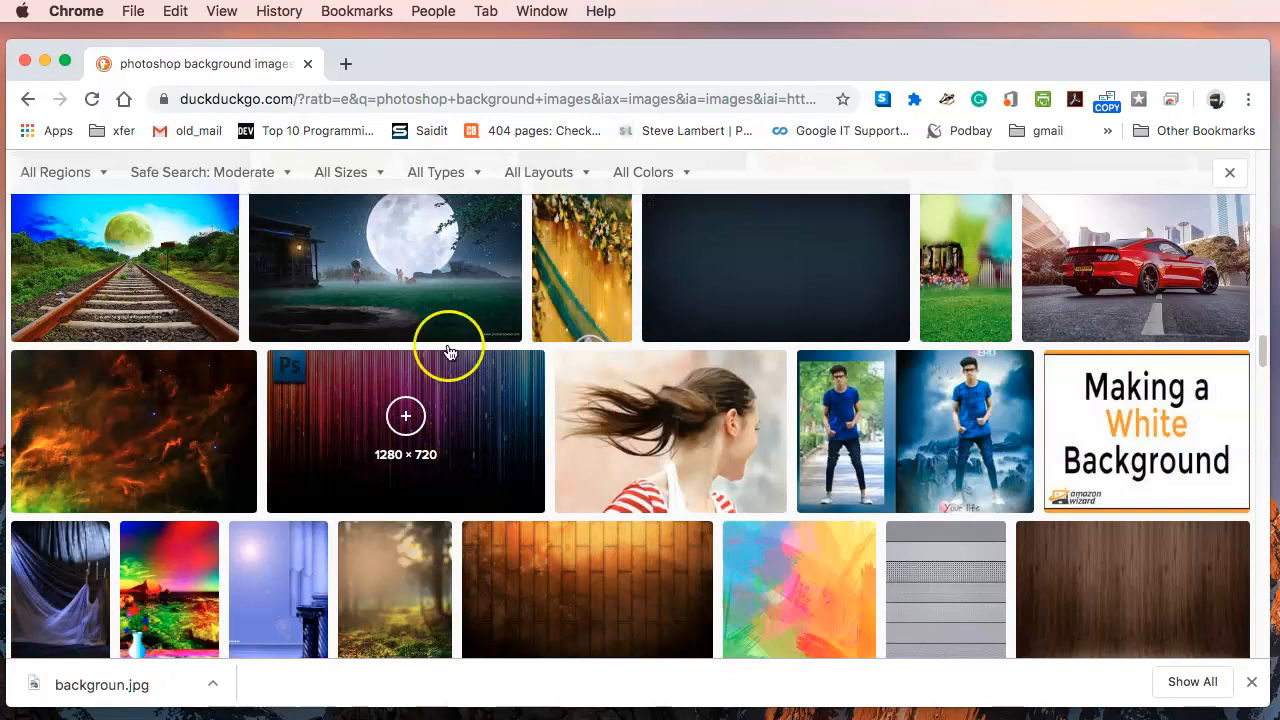
{"action": "left_click", "coordinate": [44, 62]}
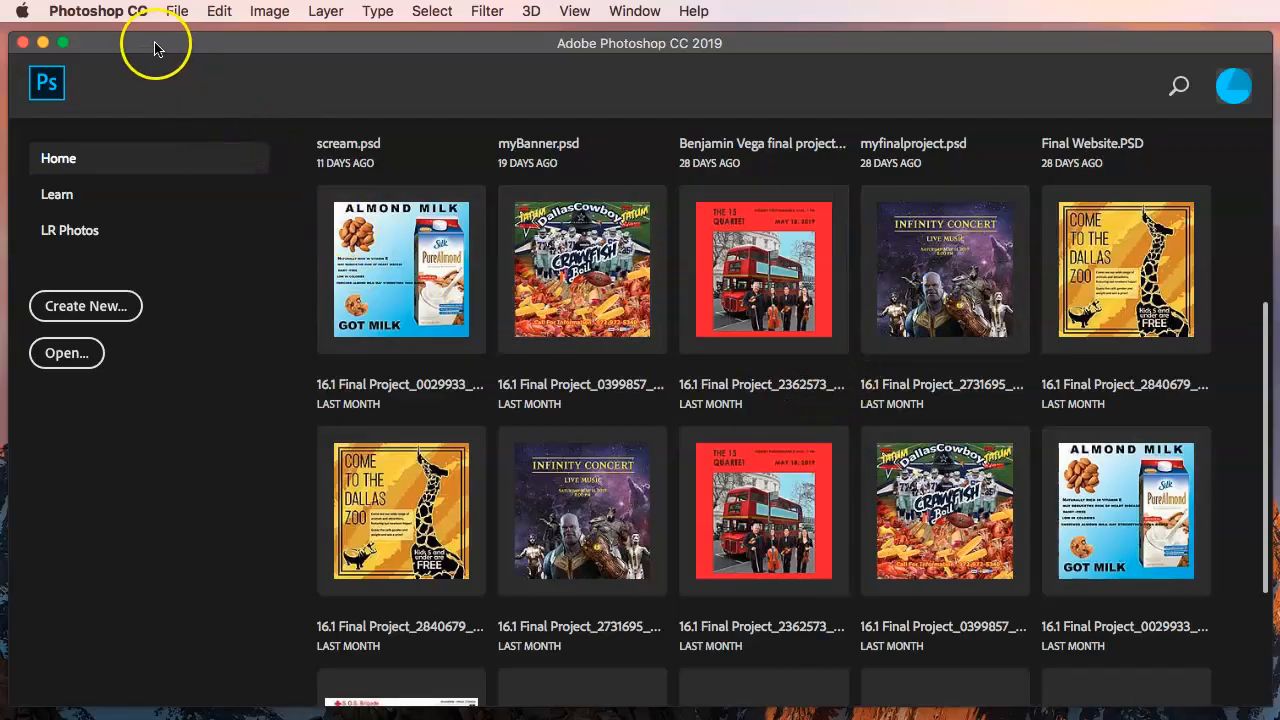
- Start a new document and browse the full list of blank Film & Video presets
{"action": "left_click", "coordinate": [174, 12]}
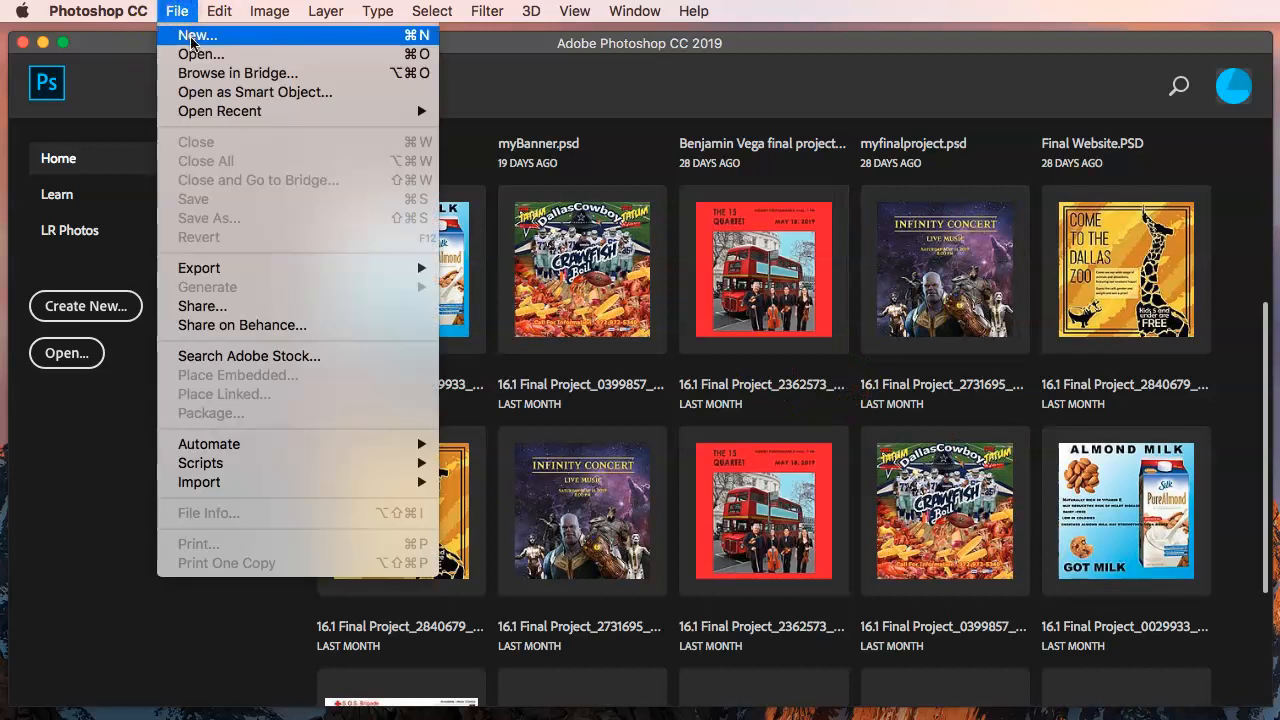
{"action": "left_click", "coordinate": [192, 40]}
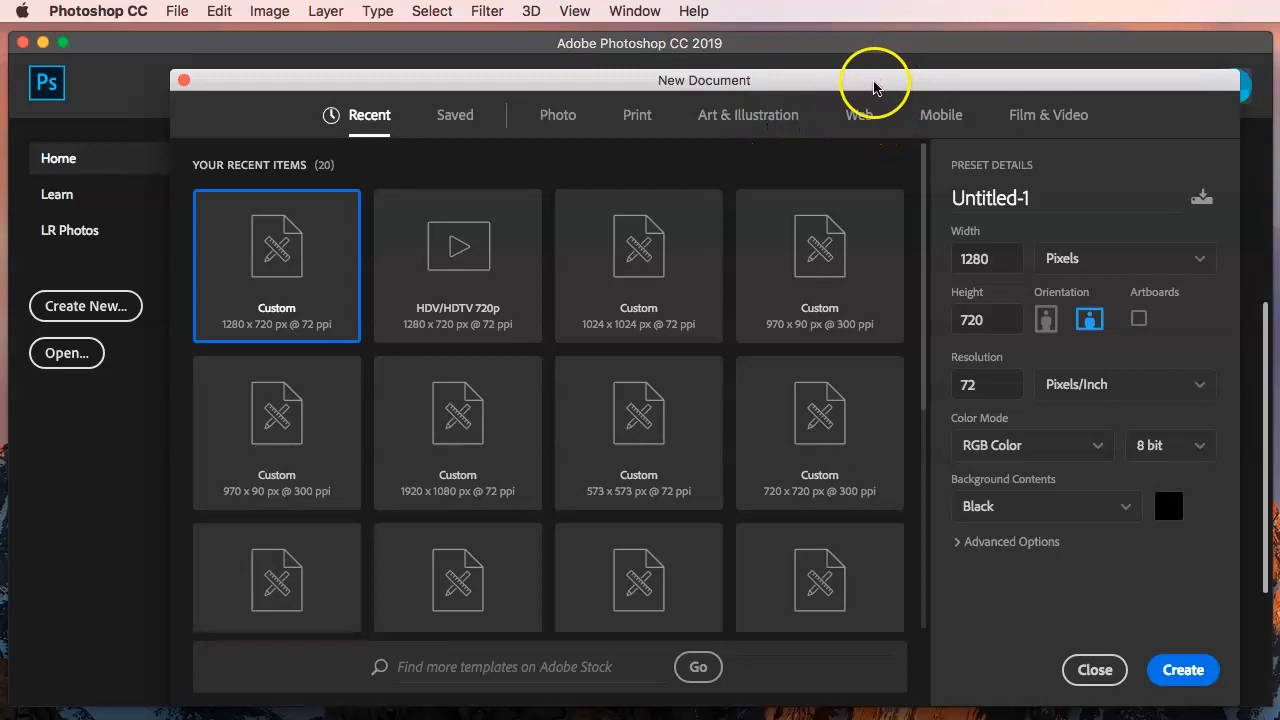
{"action": "left_click", "coordinate": [1043, 120]}
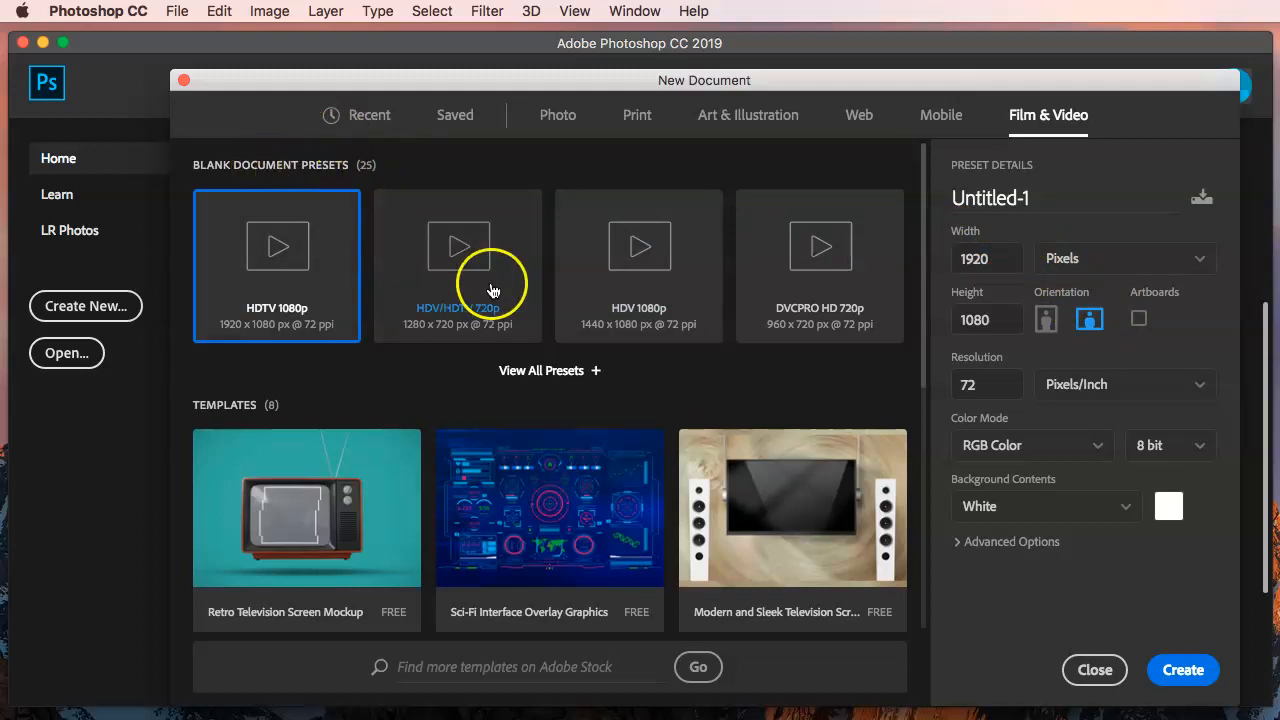
{"action": "left_click", "coordinate": [578, 371]}
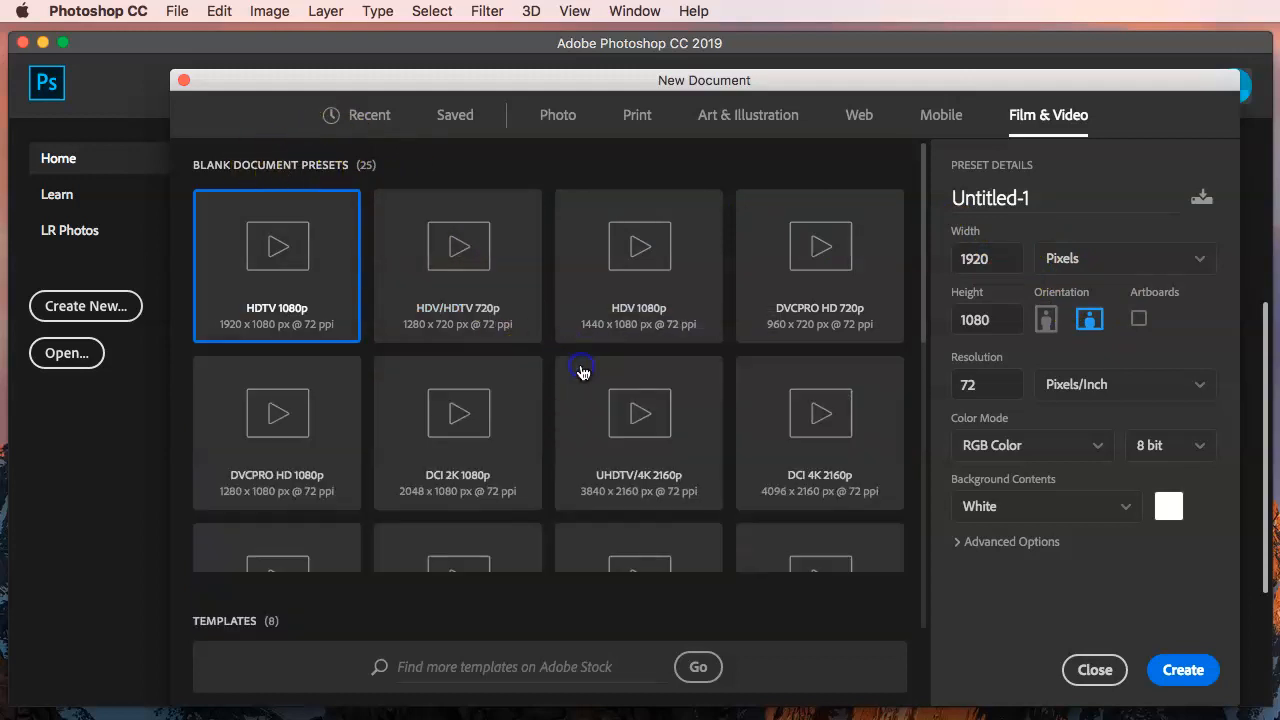
{"action": "scroll", "coordinate": [543, 430], "scroll_direction": "down", "scroll_amount": 5}
{"action": "scroll", "coordinate": [543, 423], "scroll_direction": "up", "scroll_amount": 5}
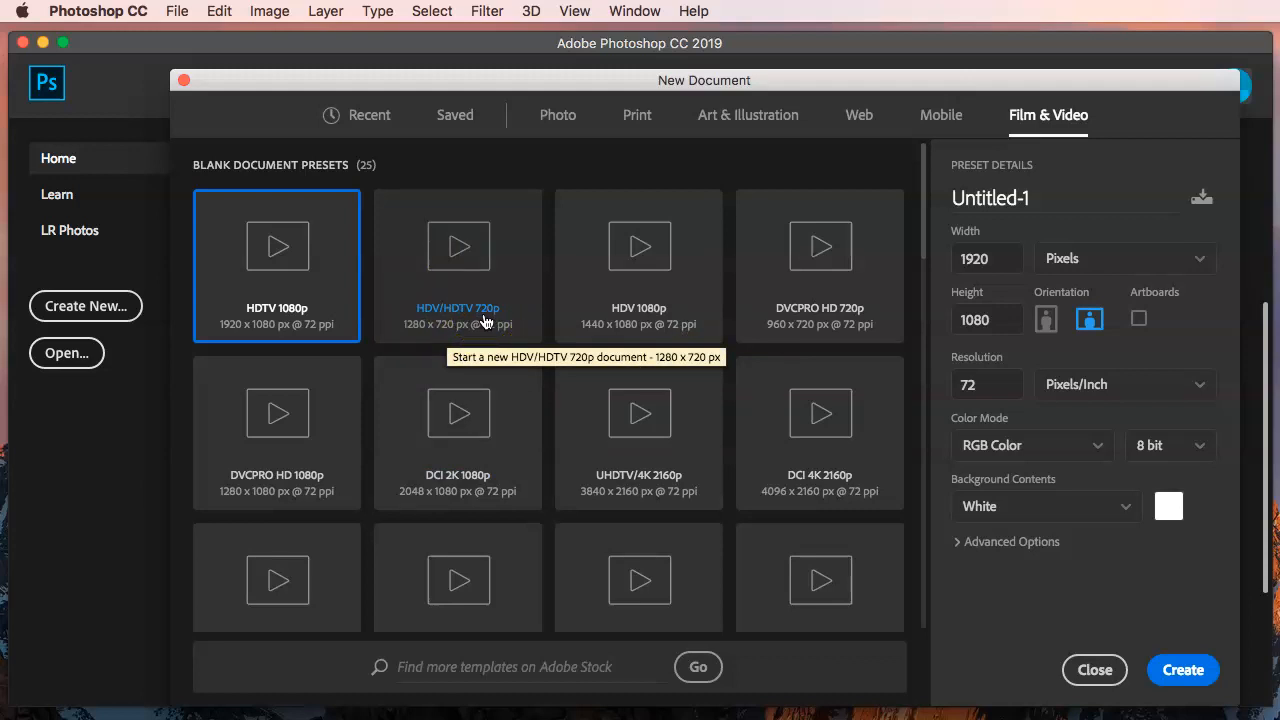
{"action": "scroll", "coordinate": [466, 420], "scroll_direction": "down", "scroll_amount": 5}
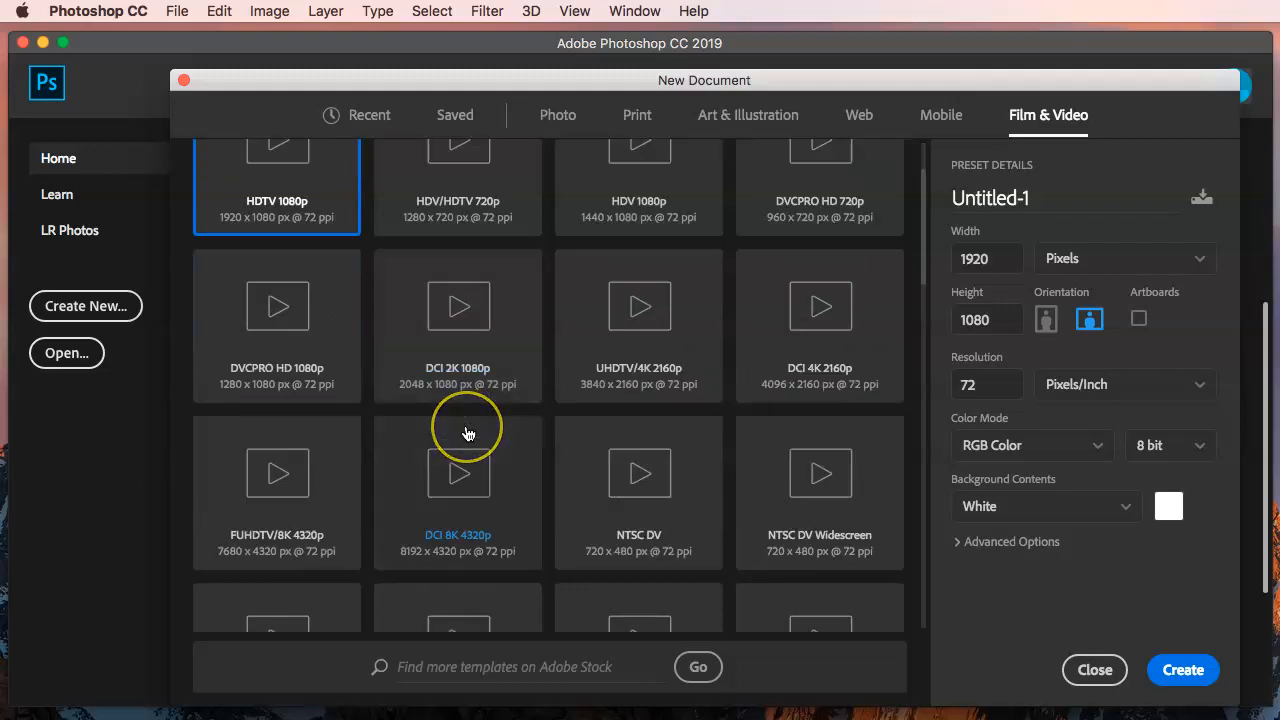
{"action": "scroll", "coordinate": [466, 433], "scroll_direction": "up", "scroll_amount": 5}
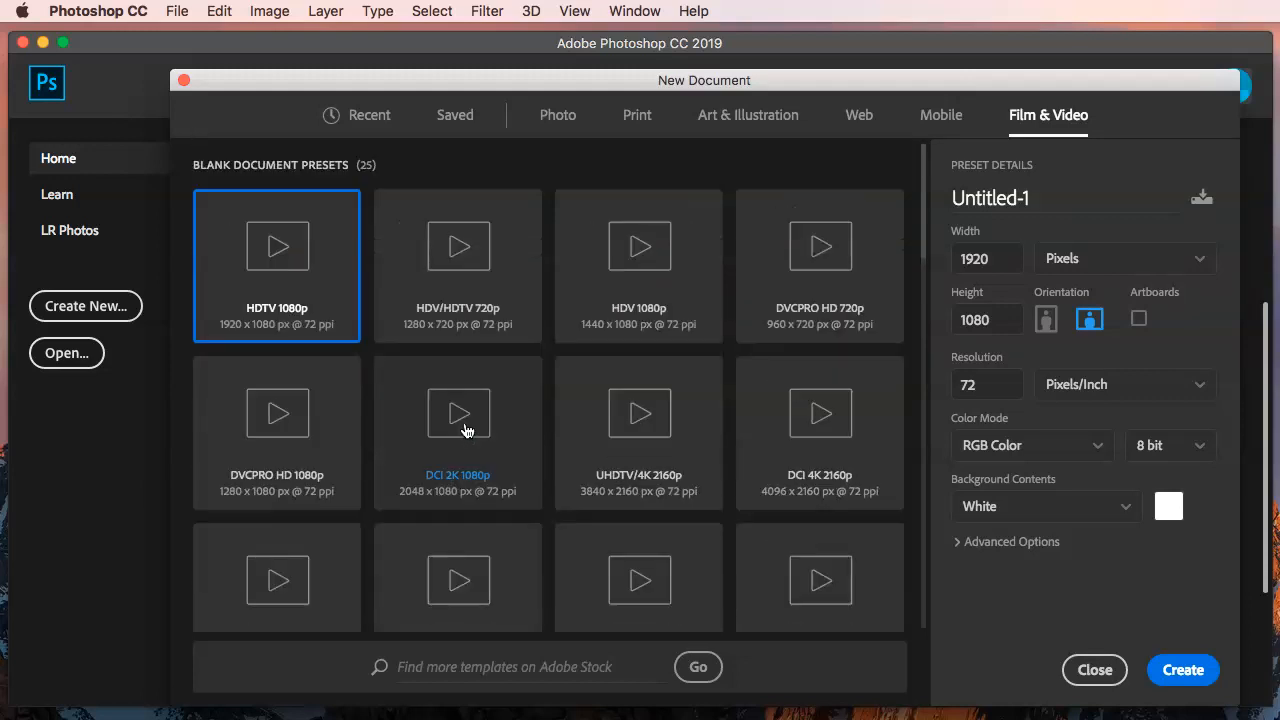
- Create the document from the HDV/HDTV 720p preset (1280 x 720 px, 72 ppi) with black background contents
{"action": "left_click", "coordinate": [449, 268]}
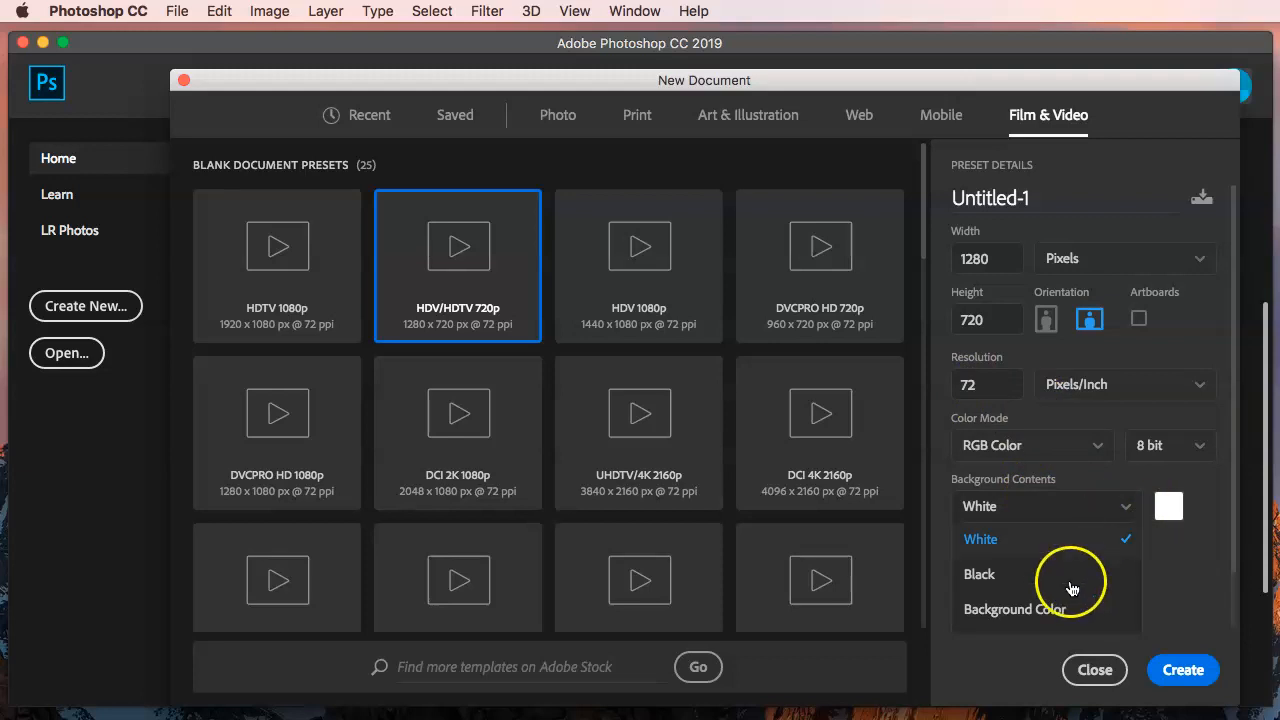
{"action": "scroll", "coordinate": [1000, 585], "scroll_direction": "down", "scroll_amount": 3}
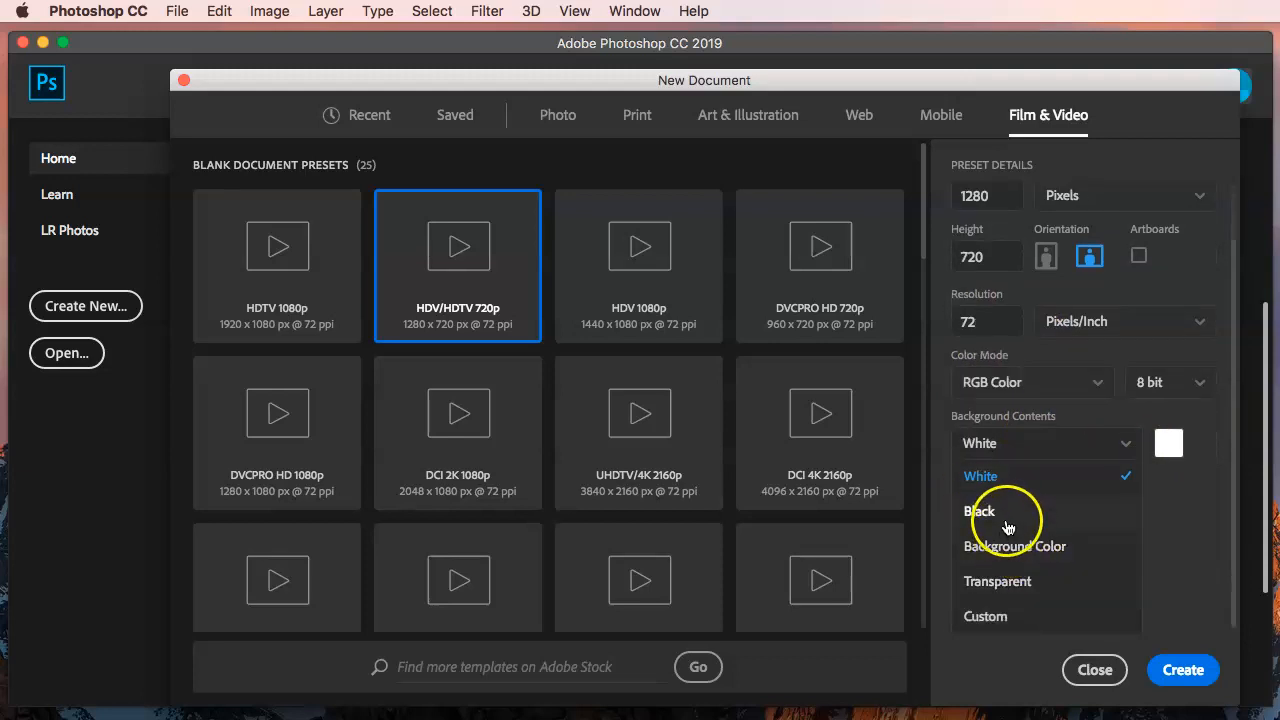
{"action": "left_click", "coordinate": [978, 510]}
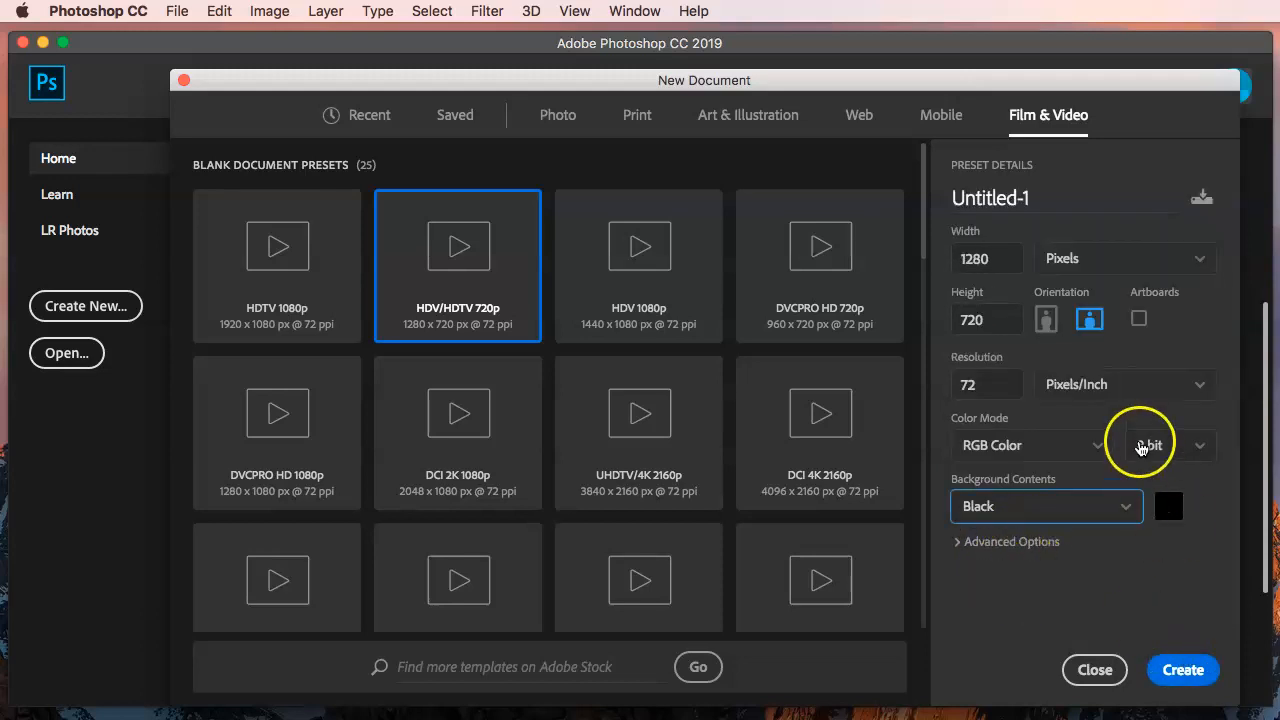
{"action": "left_click", "coordinate": [1185, 665]}
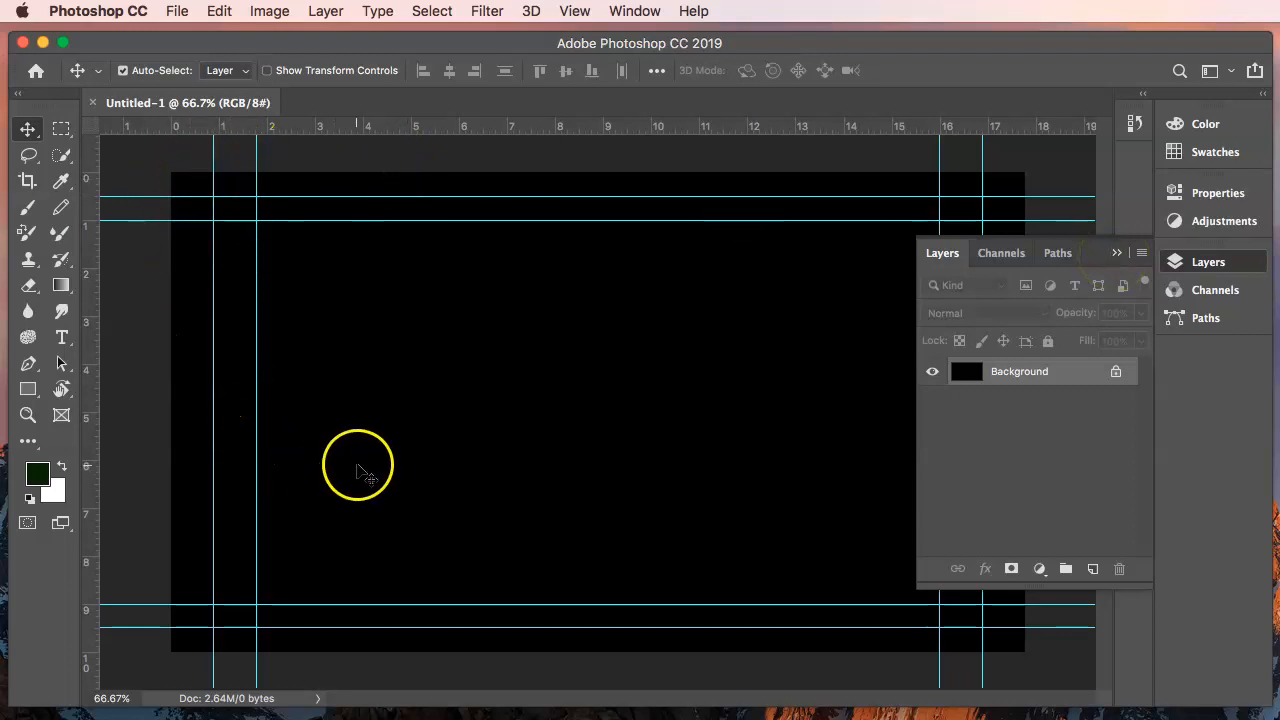
- Marquee-select the rectangular area bounded by the innermost guides and clear the selection again
{"action": "left_click", "coordinate": [1117, 253]}
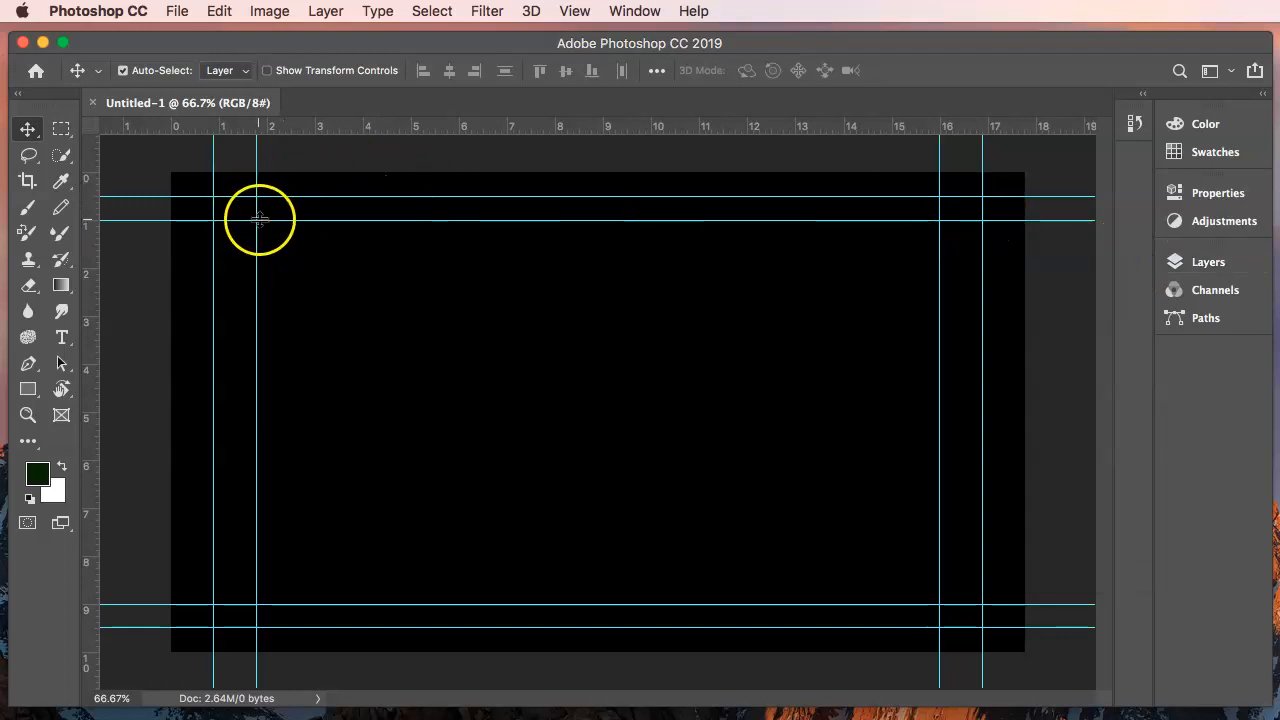
{"action": "left_click", "coordinate": [61, 128]}
{"action": "left_click_drag", "start_coordinate": [257, 220], "coordinate": [938, 604]}
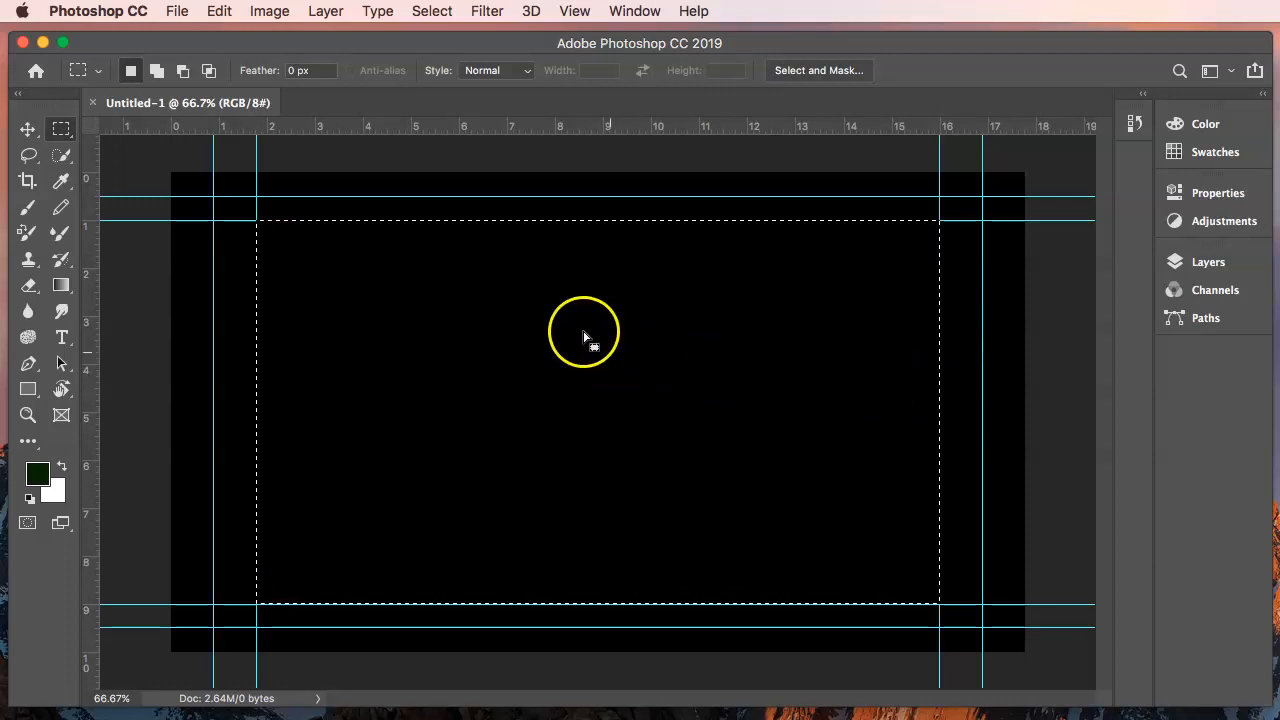
{"action": "left_click", "coordinate": [378, 371]}
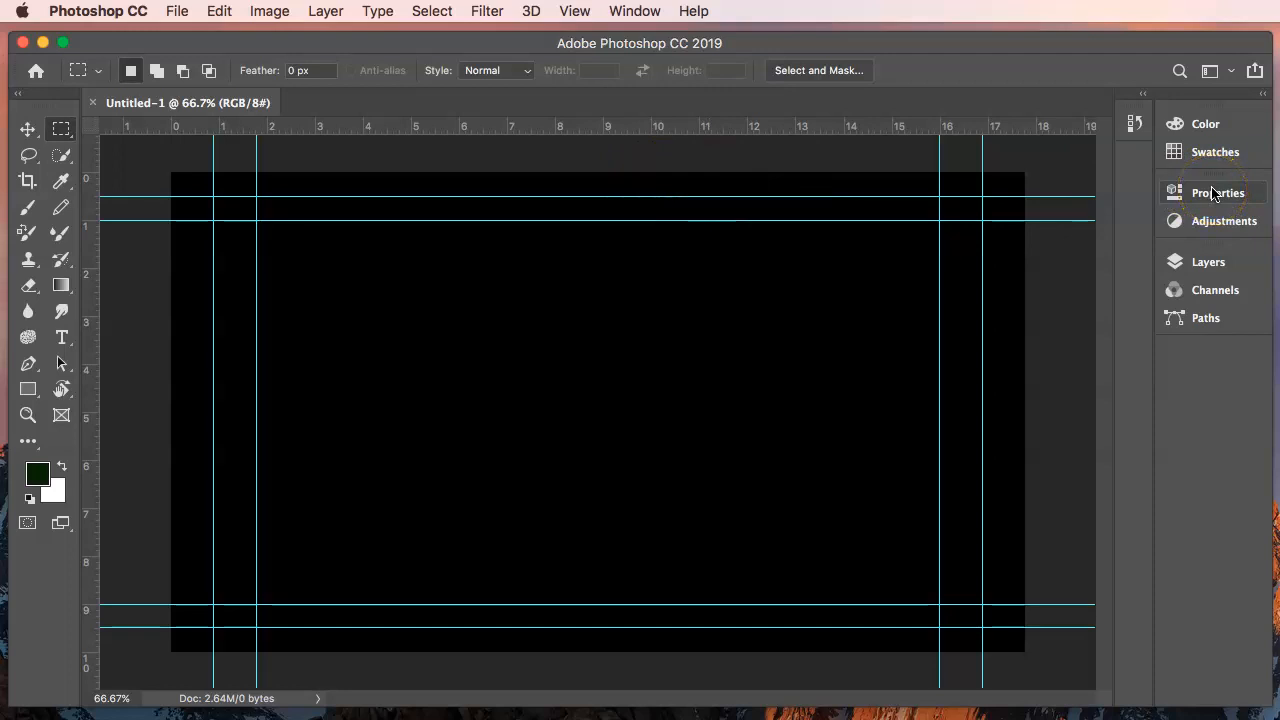
- Switch to the Motion workspace and zoom the document out to 56.25%
{"action": "left_click", "coordinate": [634, 11]}
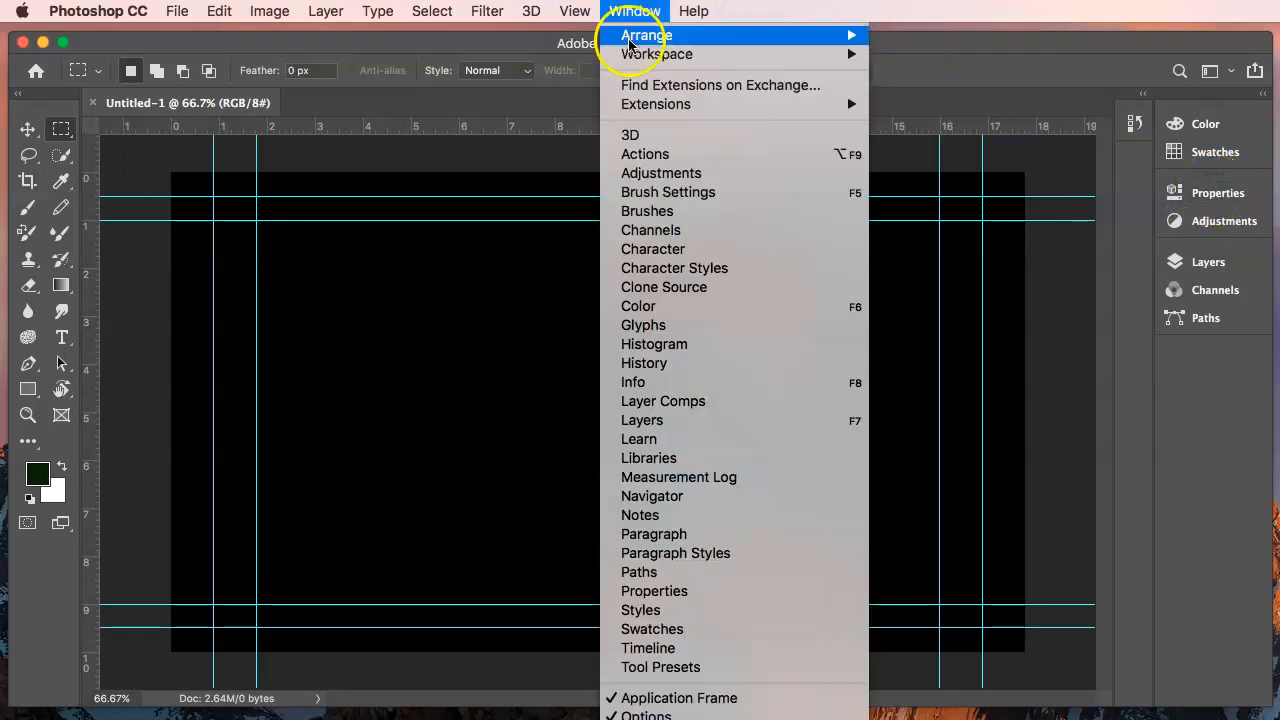
{"action": "mouse_move", "coordinate": [630, 55]}
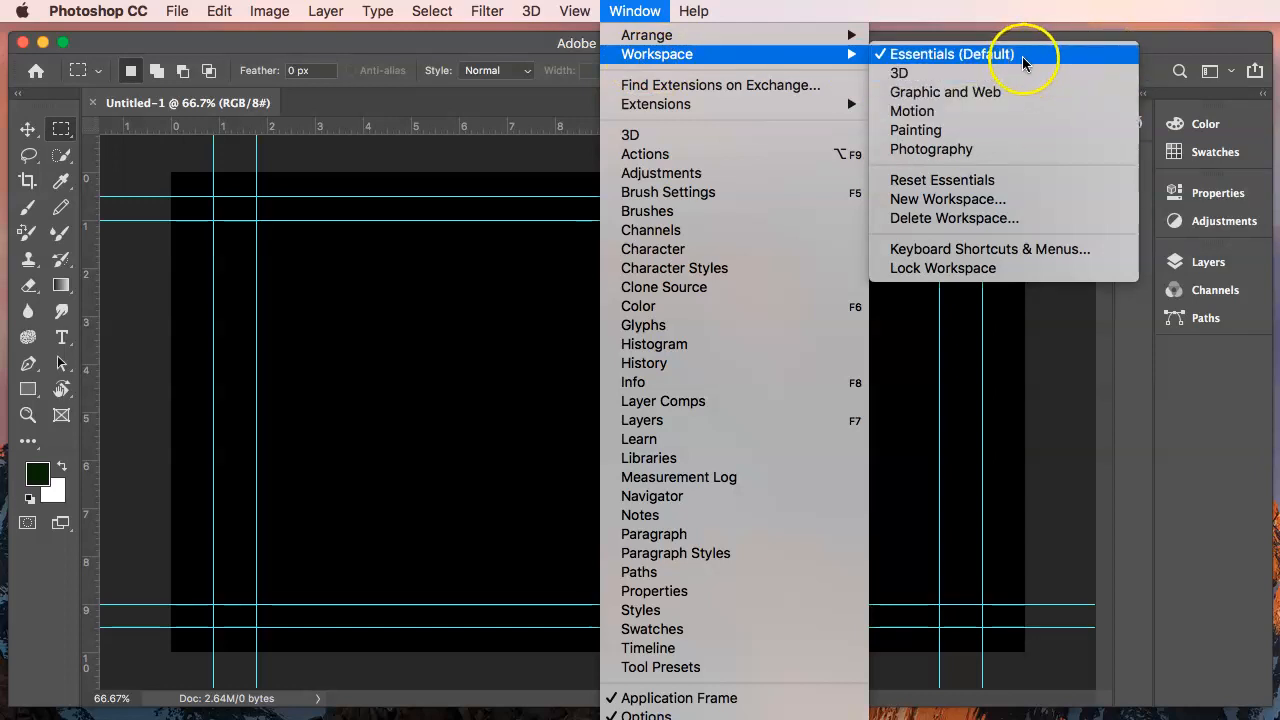
{"action": "left_click", "coordinate": [1013, 116]}
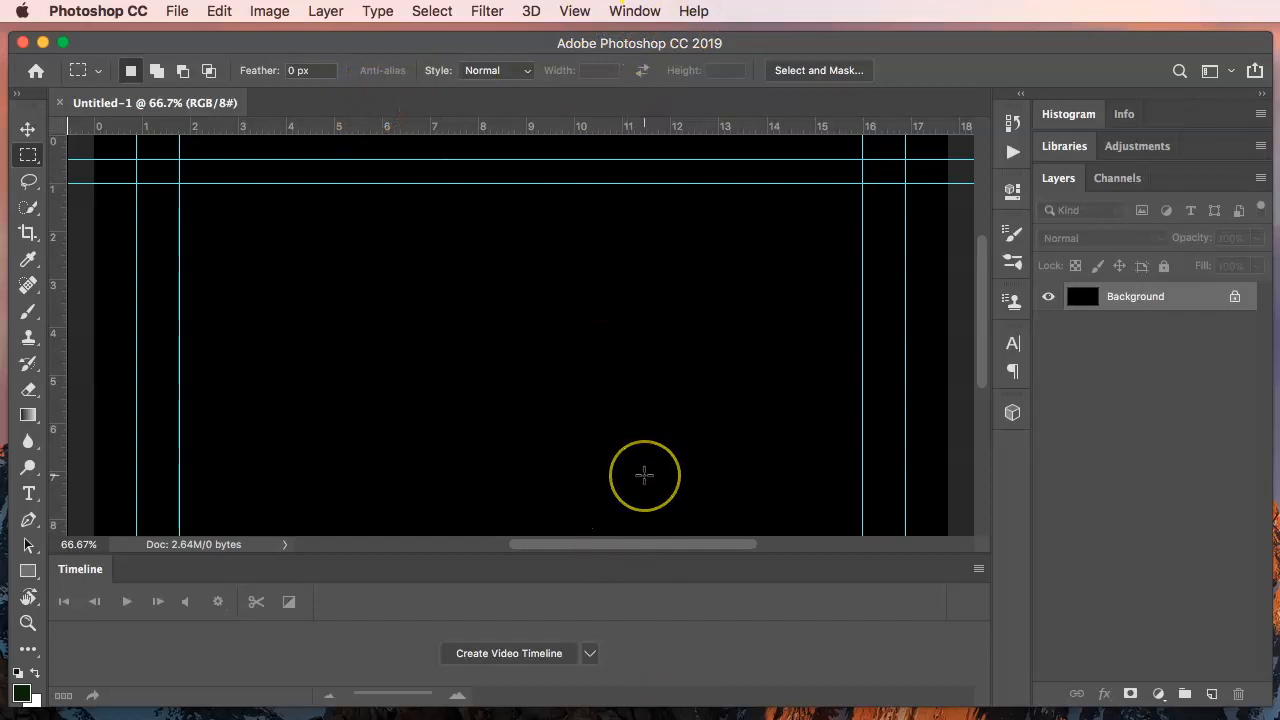
{"action": "key", "text": "super+minus"}
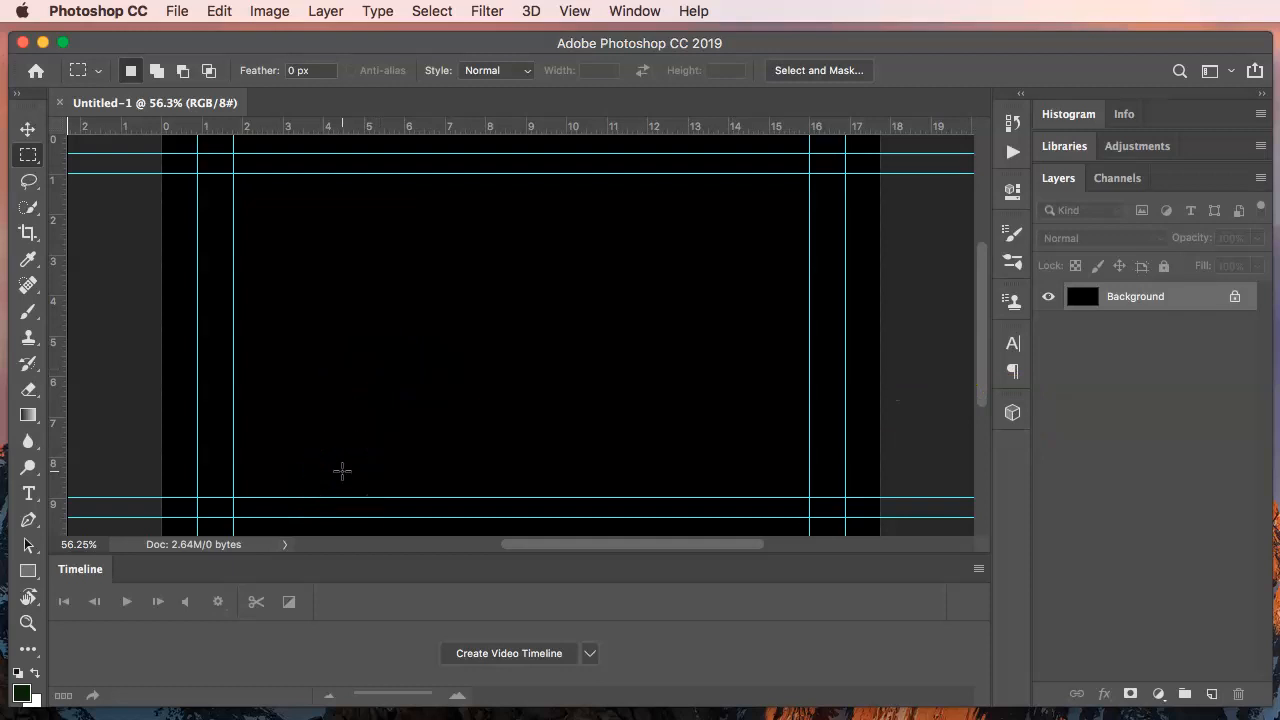
{"action": "left_click", "coordinate": [356, 362]}
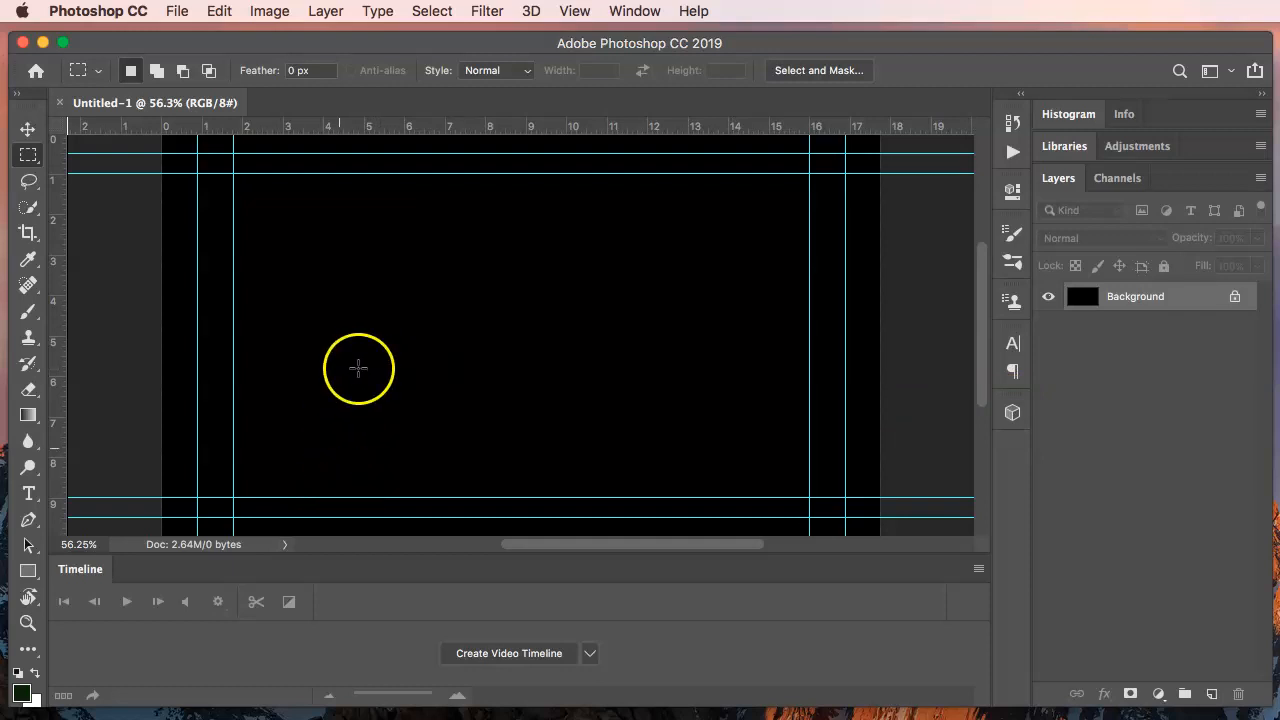
{"action": "left_click", "coordinate": [366, 322]}
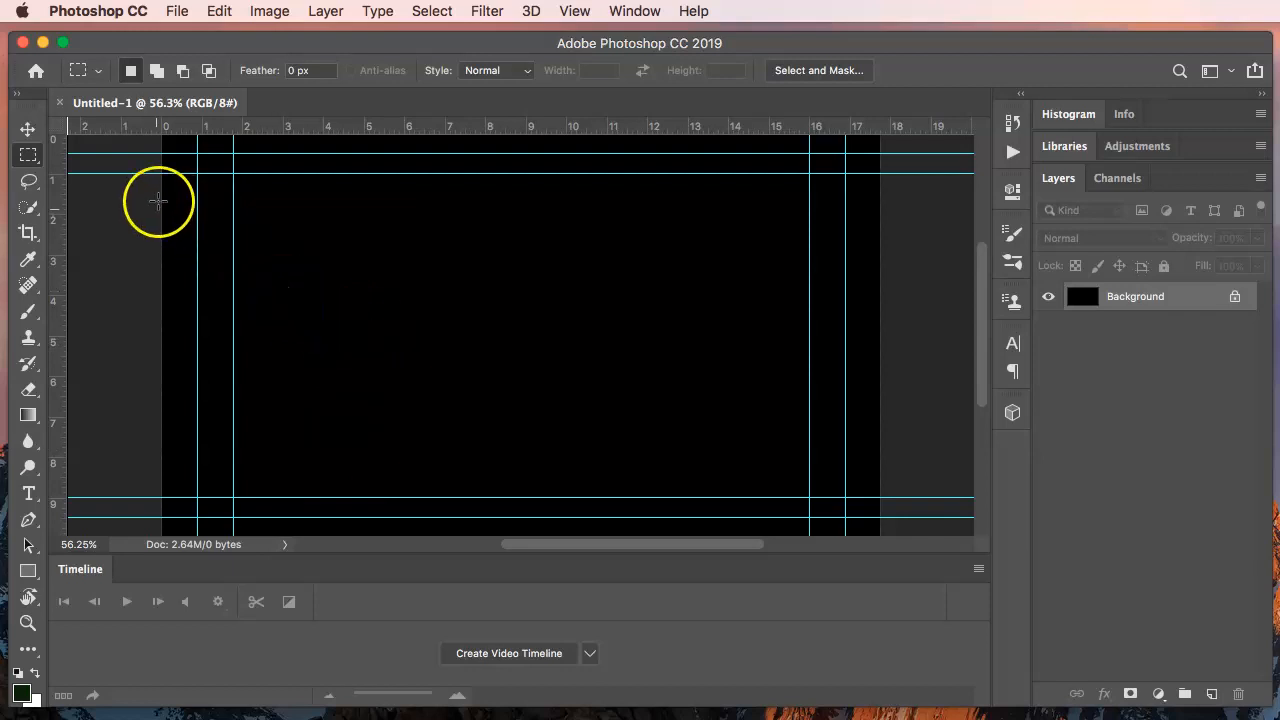
- Open the image backgroun.jpg from the MyFiles folder on the Desktop
{"action": "left_click", "coordinate": [178, 12]}
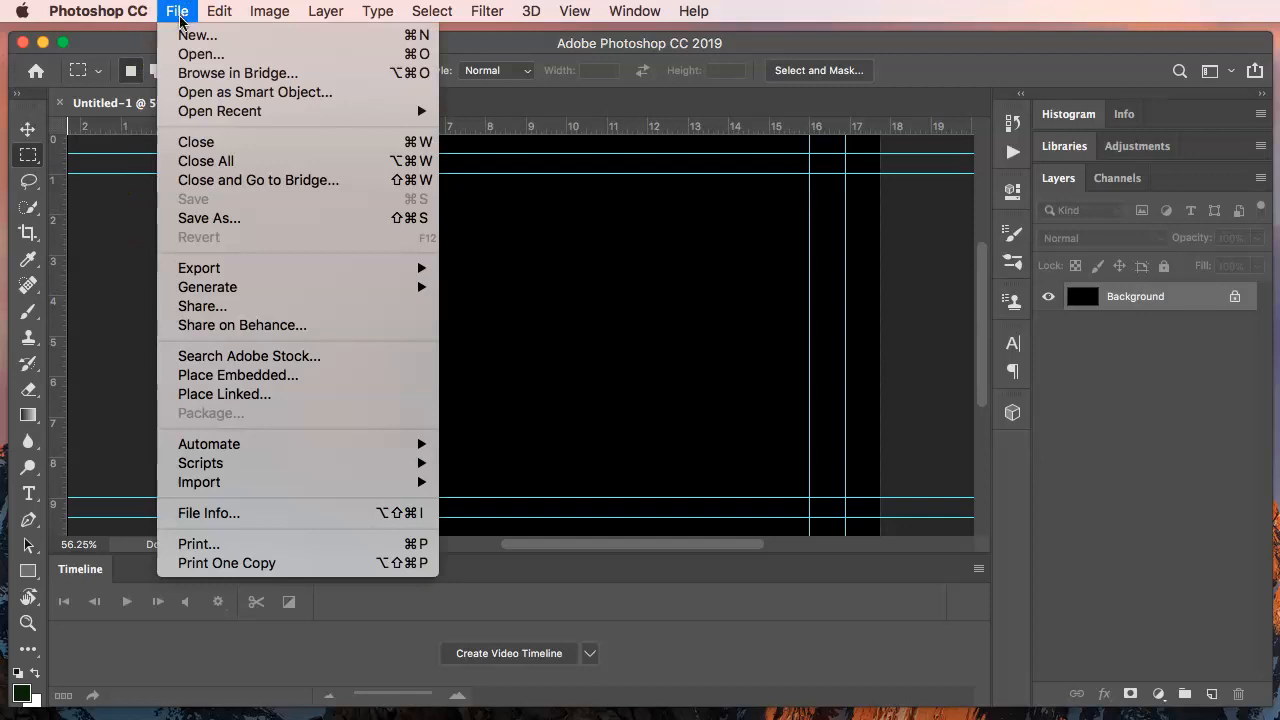
{"action": "left_click", "coordinate": [182, 53]}
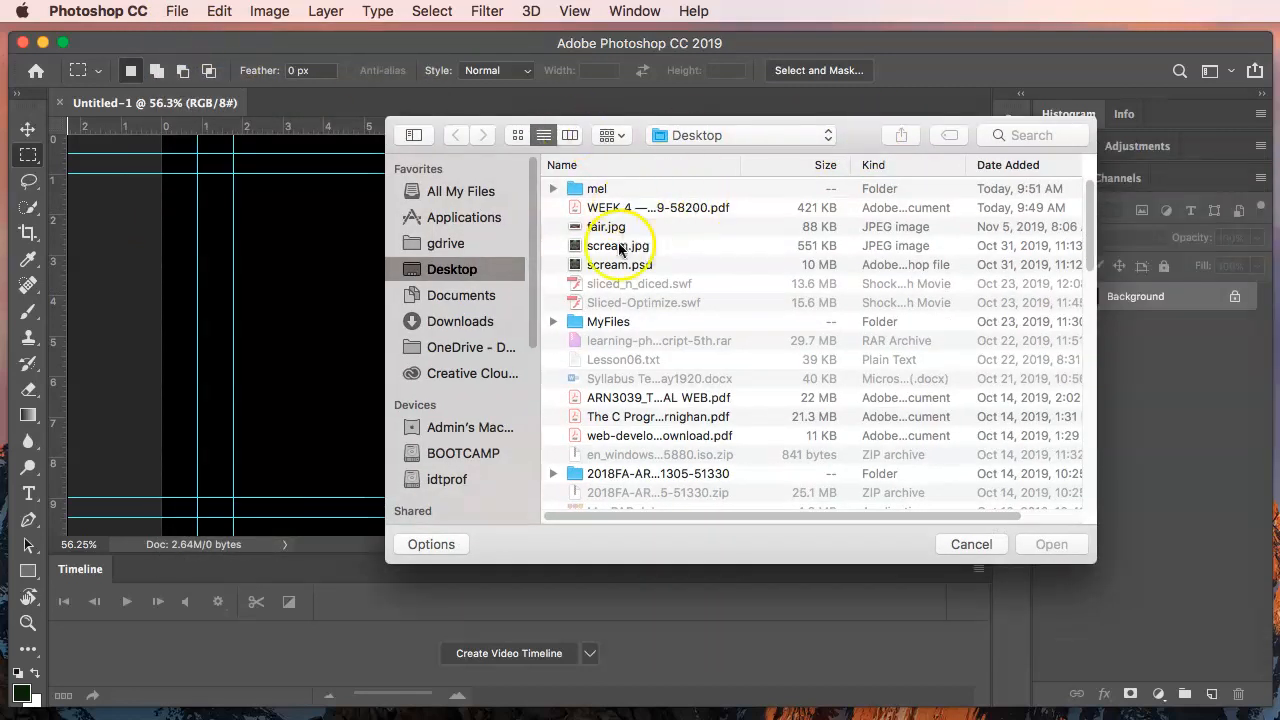
{"action": "double_click", "coordinate": [608, 321]}
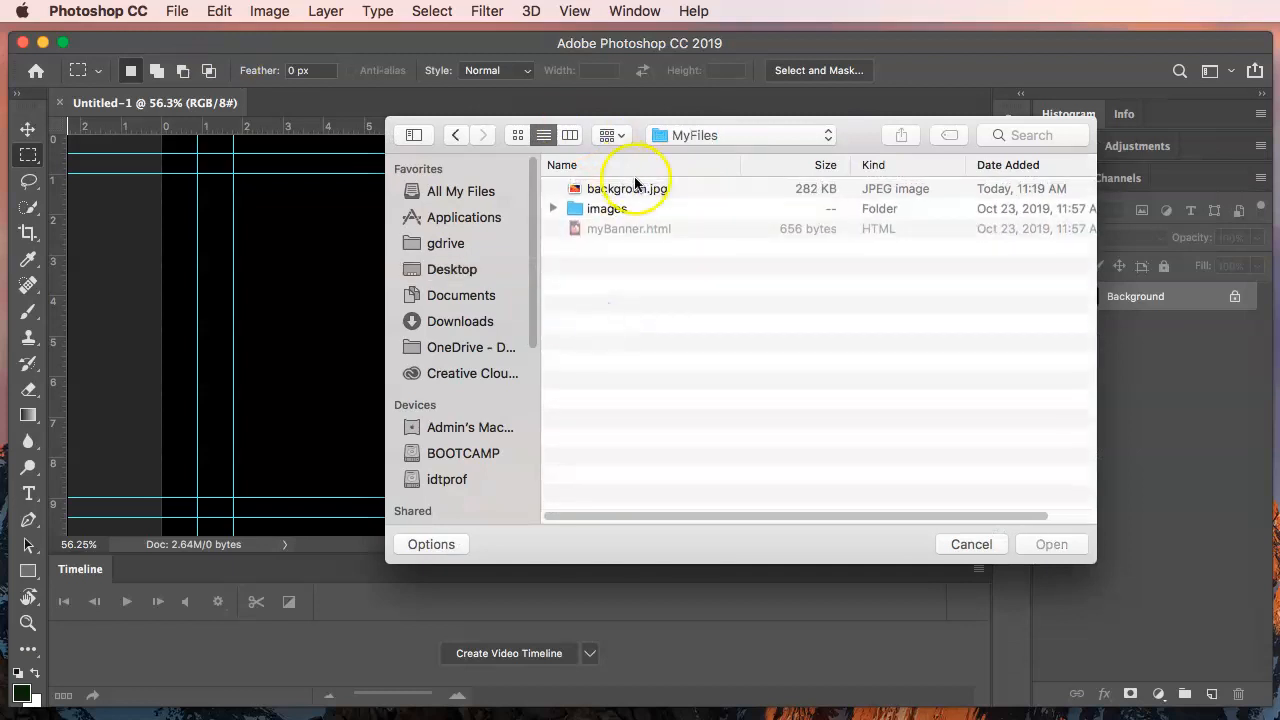
{"action": "left_click", "coordinate": [632, 189]}
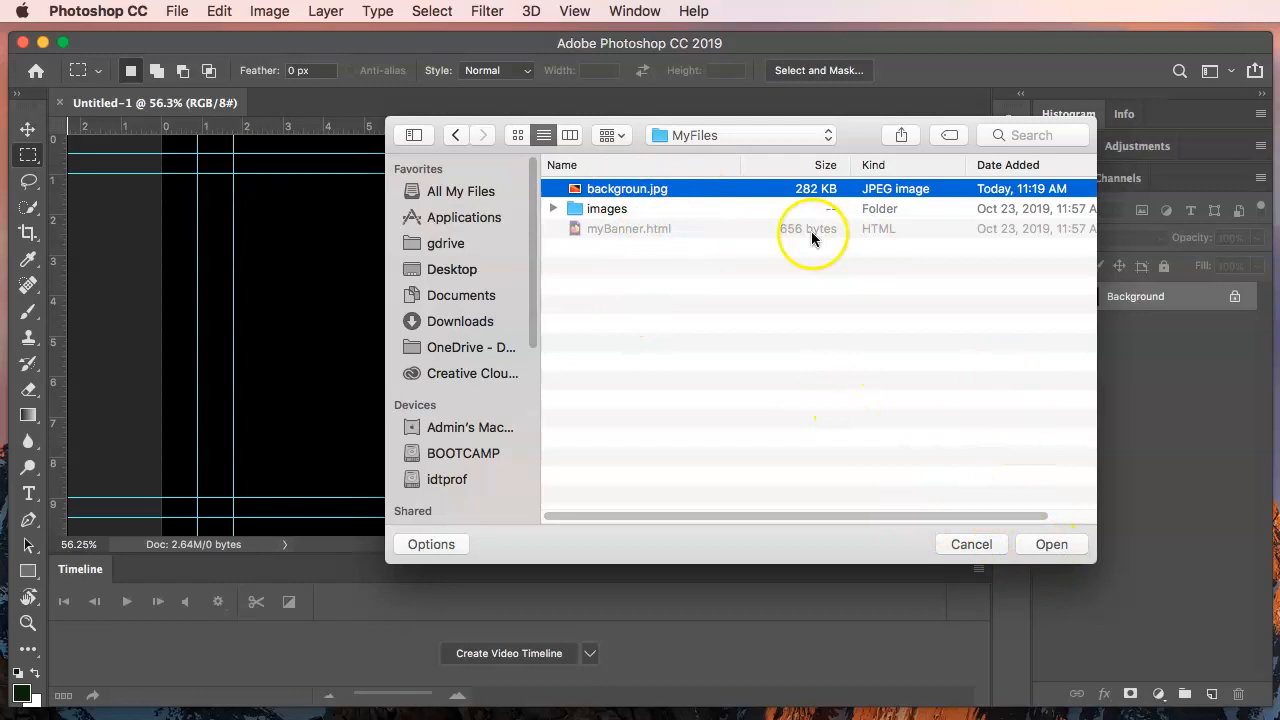
{"action": "left_click", "coordinate": [1051, 544]}
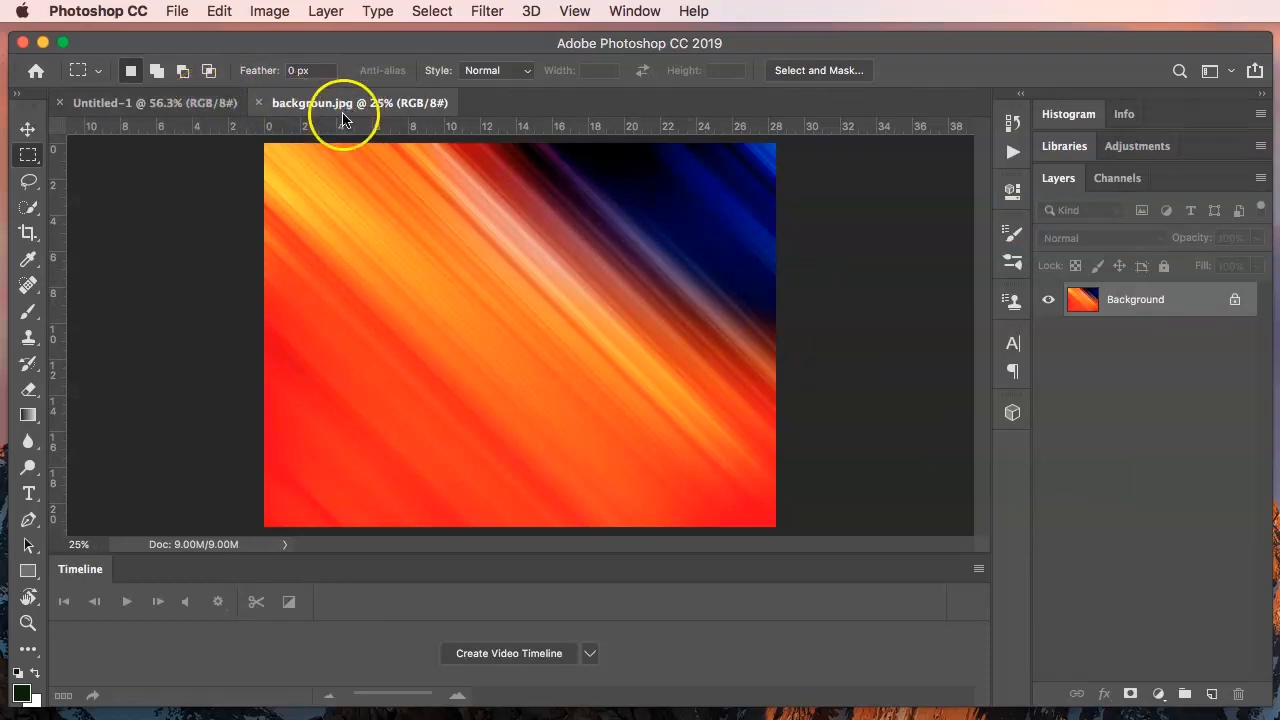
- Copy the entire backgroun.jpg image and paste it into the Untitled-1 document as a new layer
{"action": "left_click", "coordinate": [184, 104]}
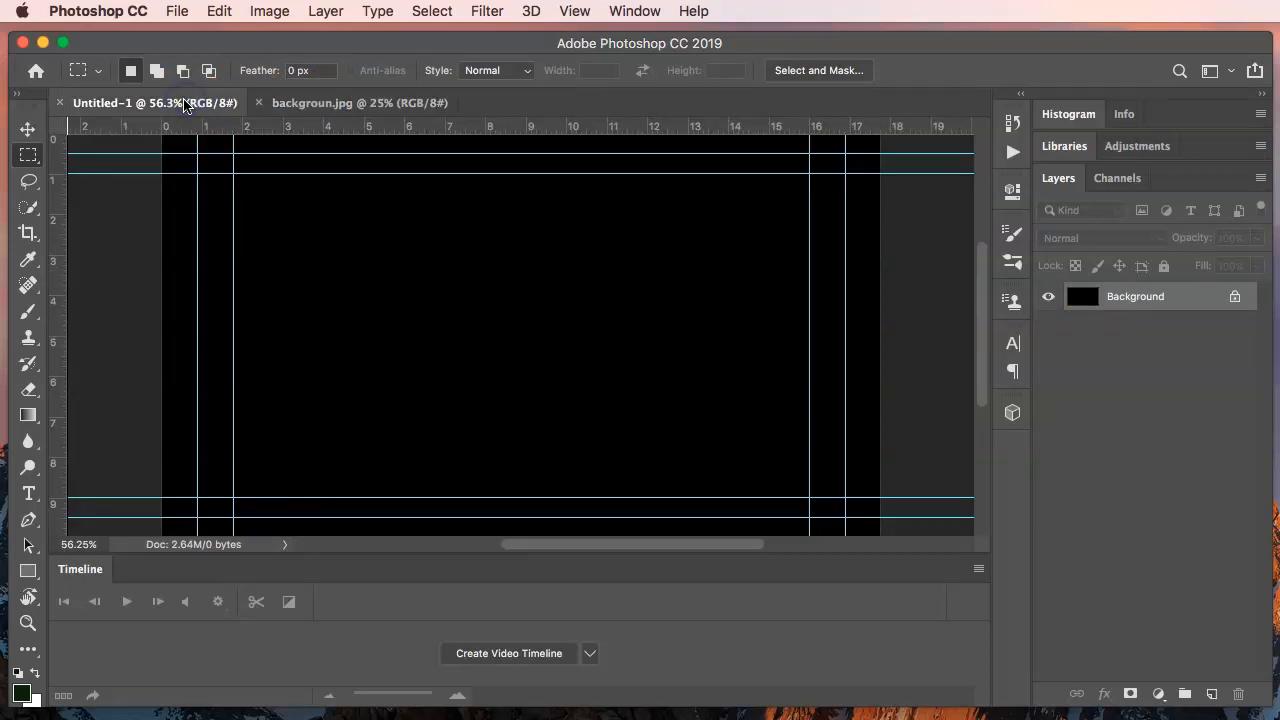
{"action": "left_click", "coordinate": [288, 103]}
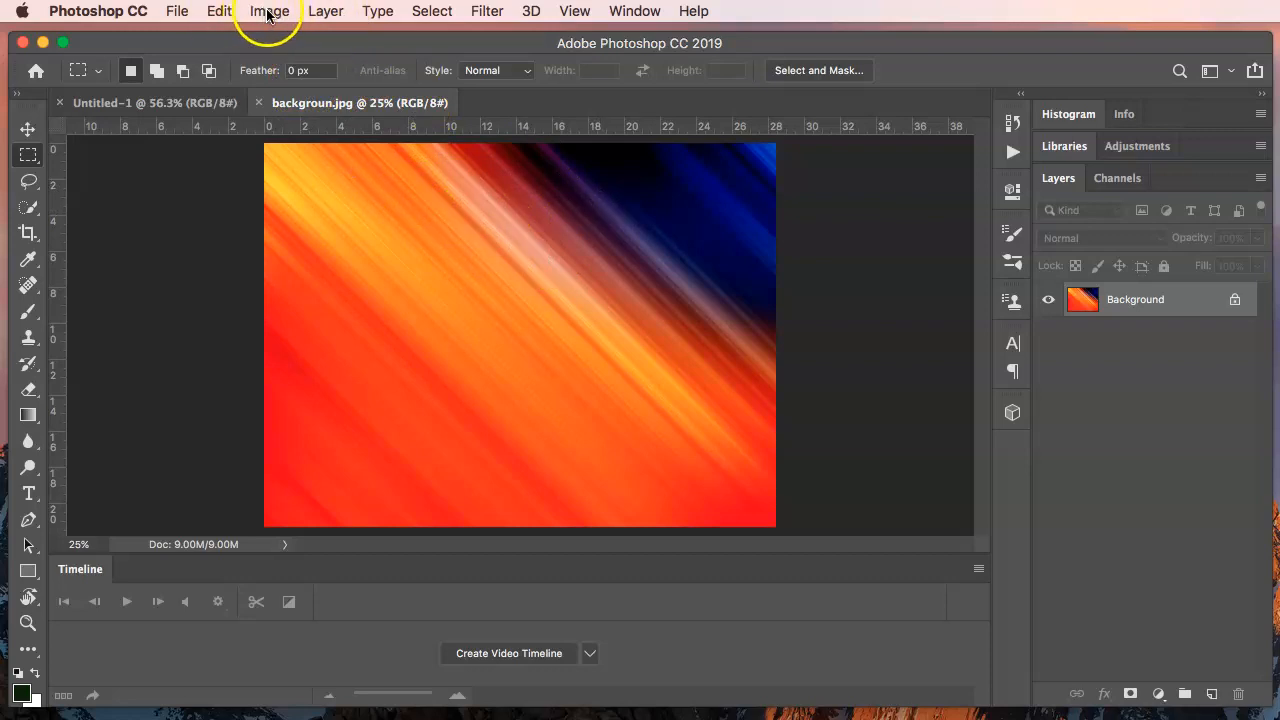
{"action": "left_click", "coordinate": [430, 11]}
{"action": "left_click", "coordinate": [430, 36]}
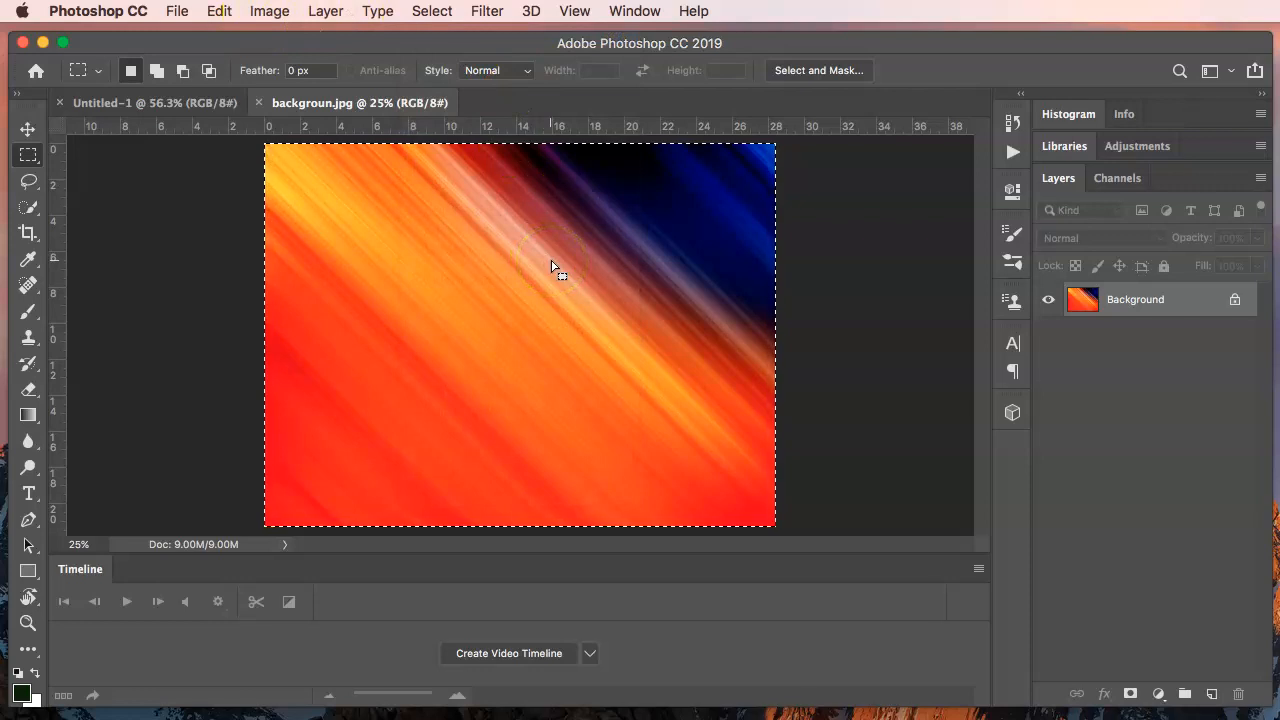
{"action": "left_click", "coordinate": [216, 12]}
{"action": "left_click", "coordinate": [289, 155]}
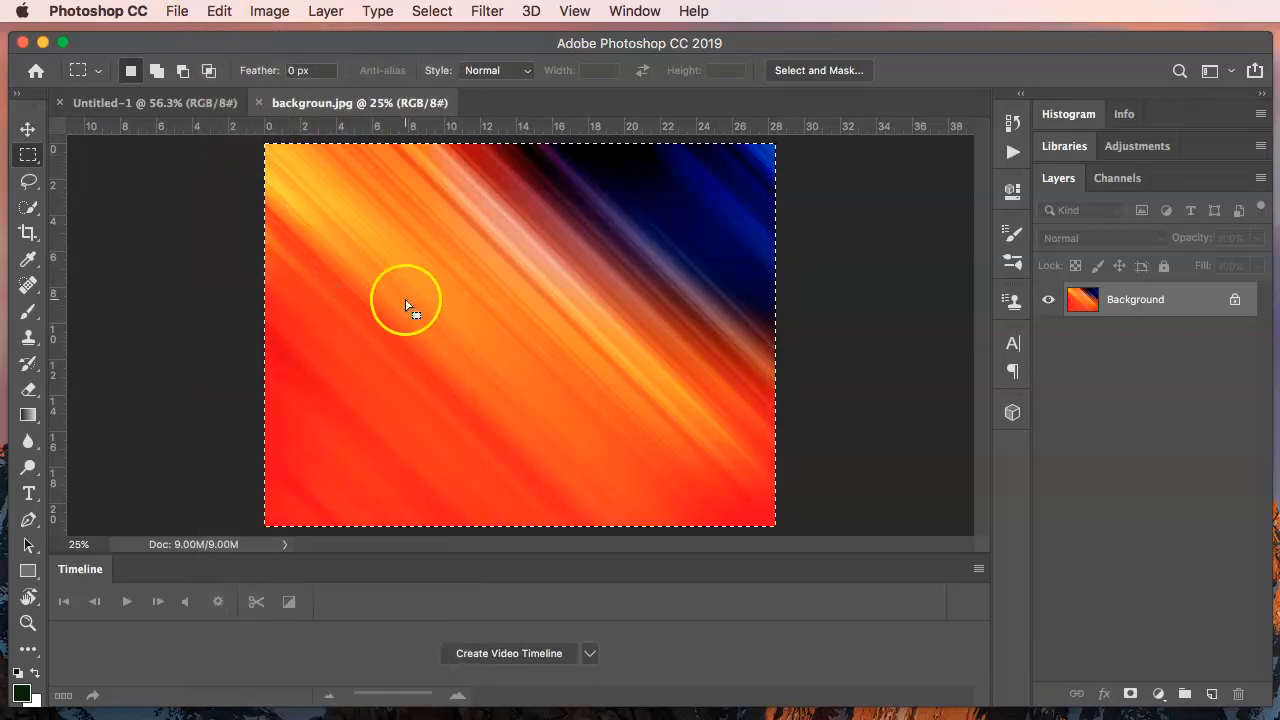
{"action": "left_click", "coordinate": [177, 104]}
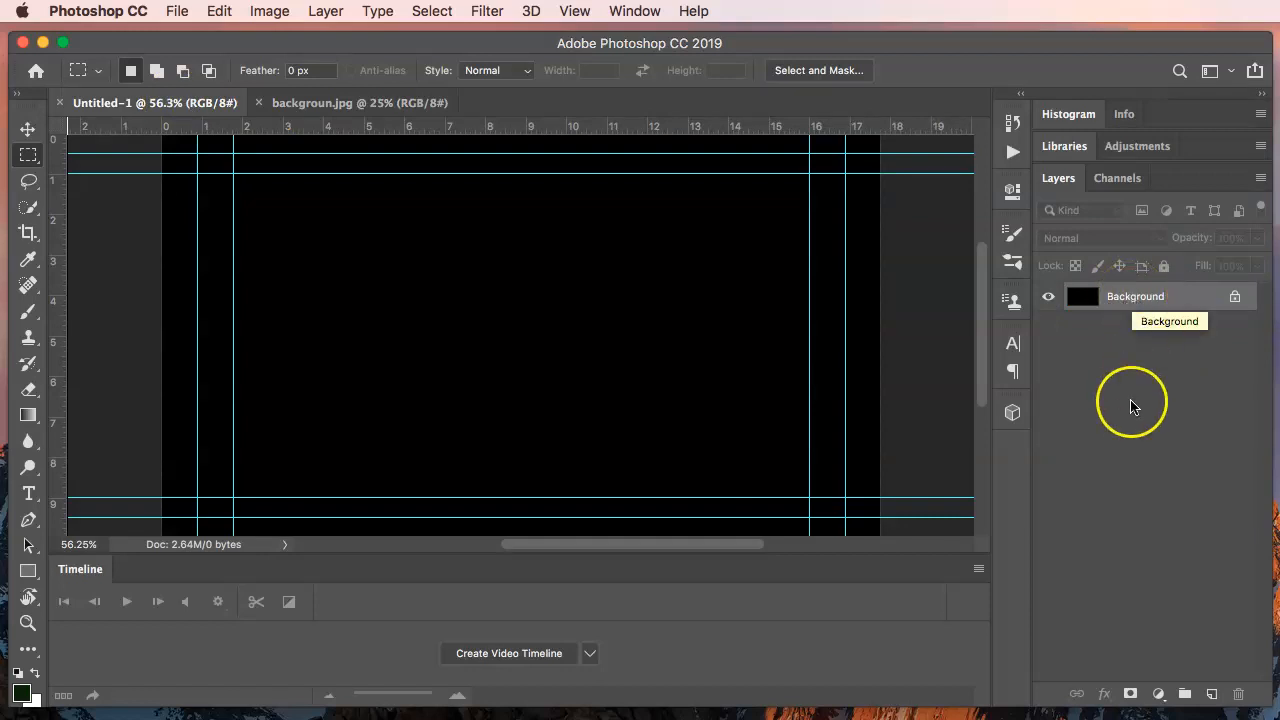
{"action": "key", "text": "super+v"}
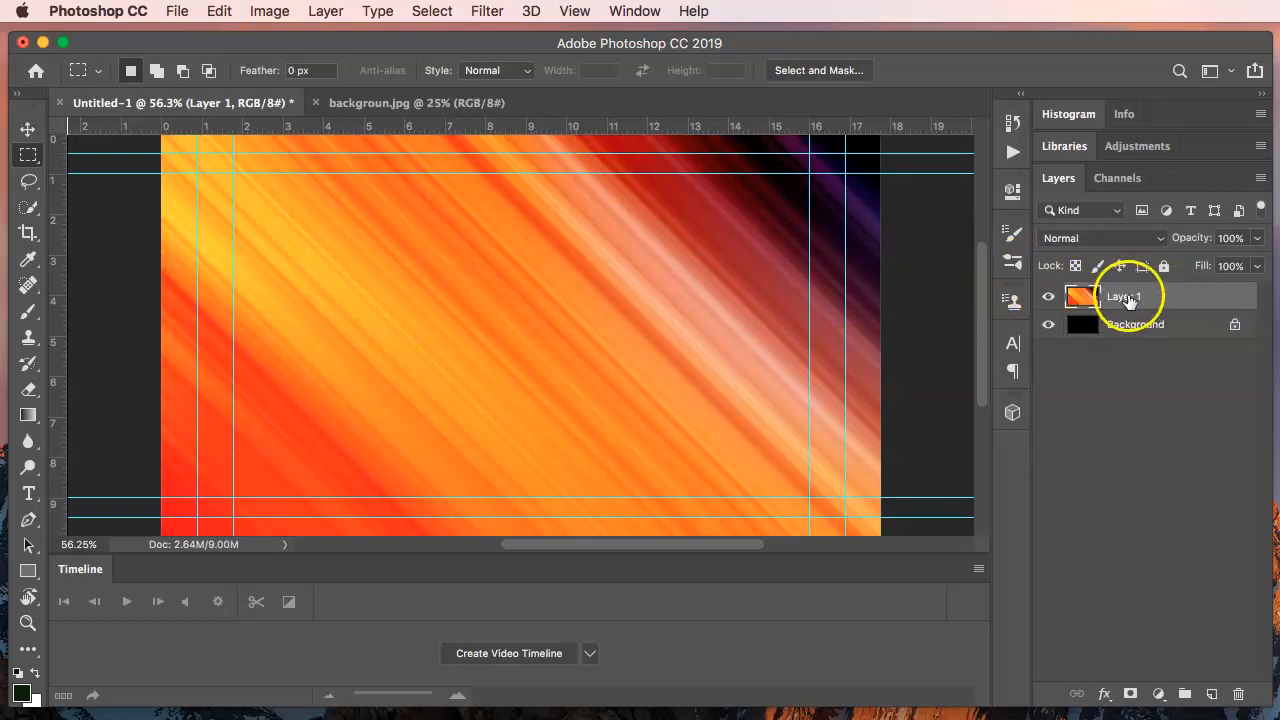
- Rename the pasted image layer as "bg-colors" and close the backgroun.jpg document
{"action": "double_click", "coordinate": [1123, 297]}
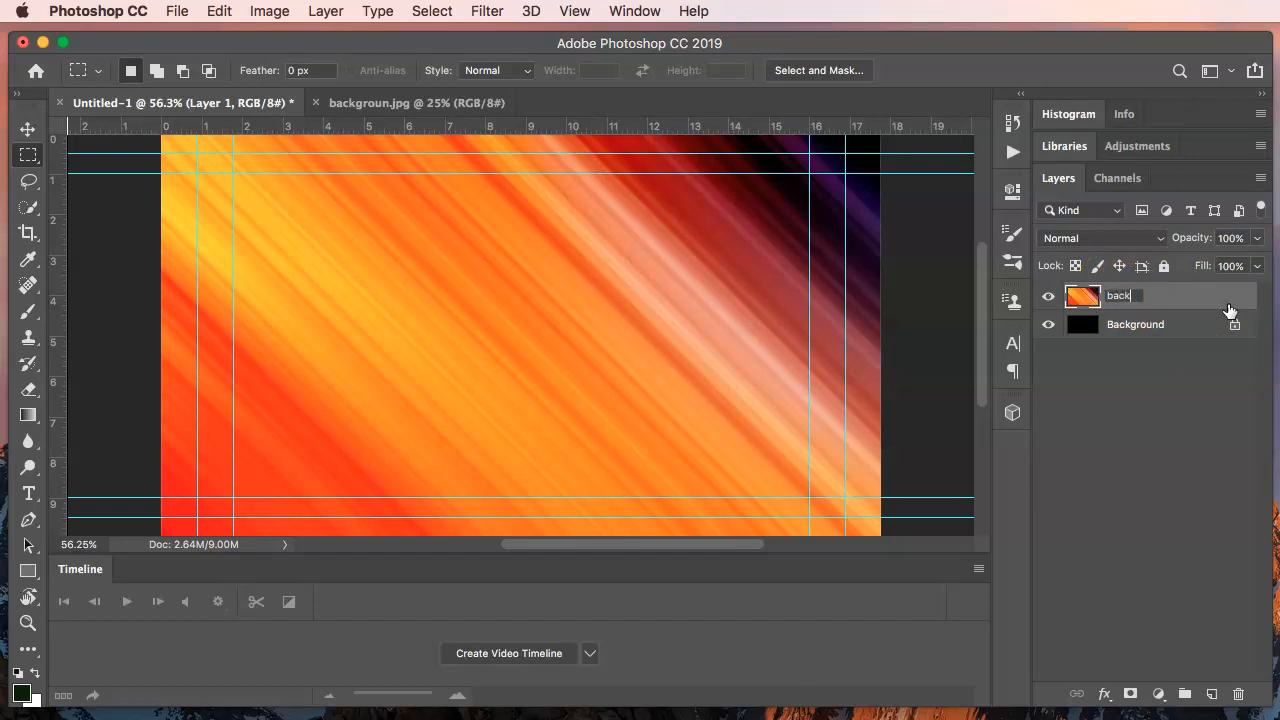
{"action": "left_click", "coordinate": [1231, 431]}
{"action": "key", "text": "Return"}
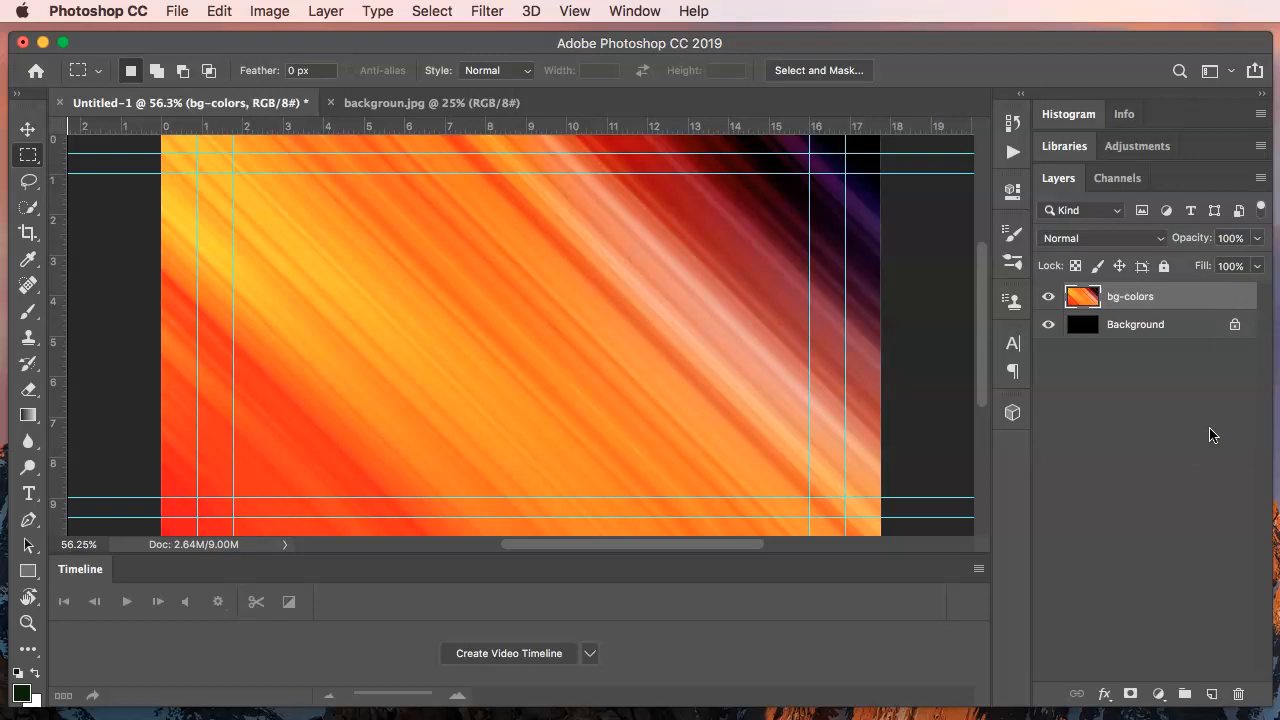
{"action": "left_click", "coordinate": [426, 104]}
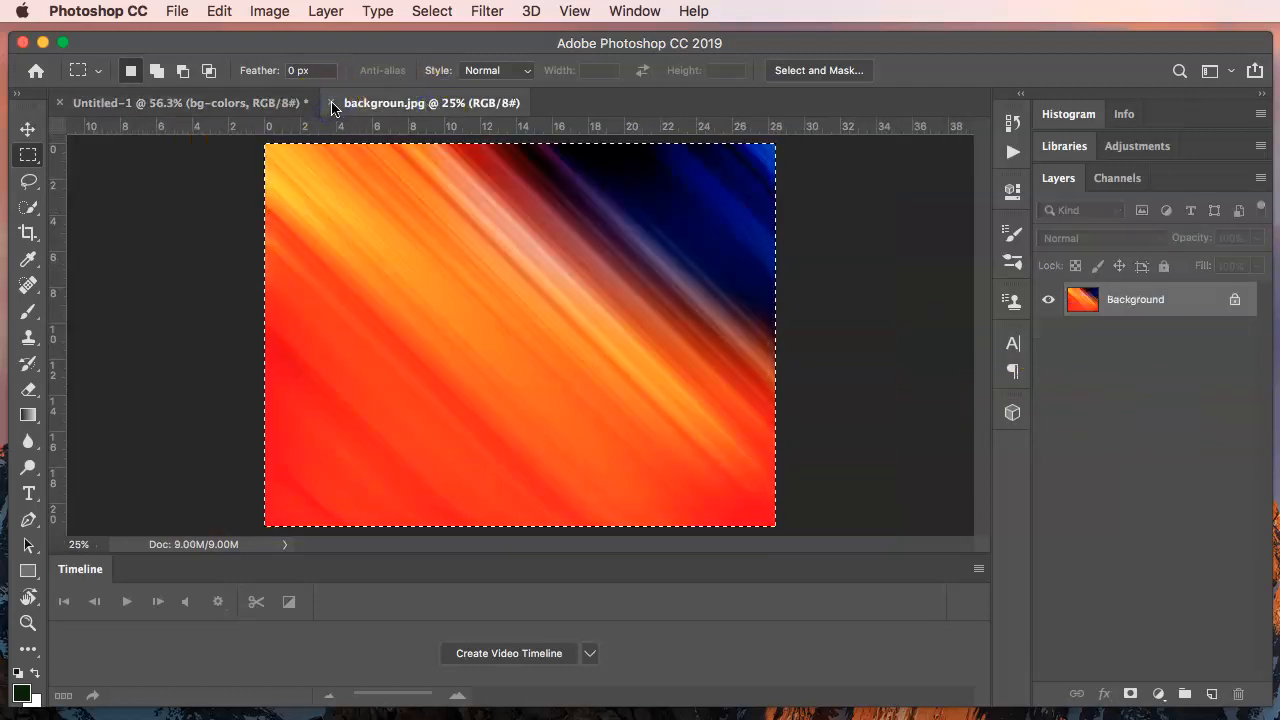
{"action": "left_click", "coordinate": [333, 103]}
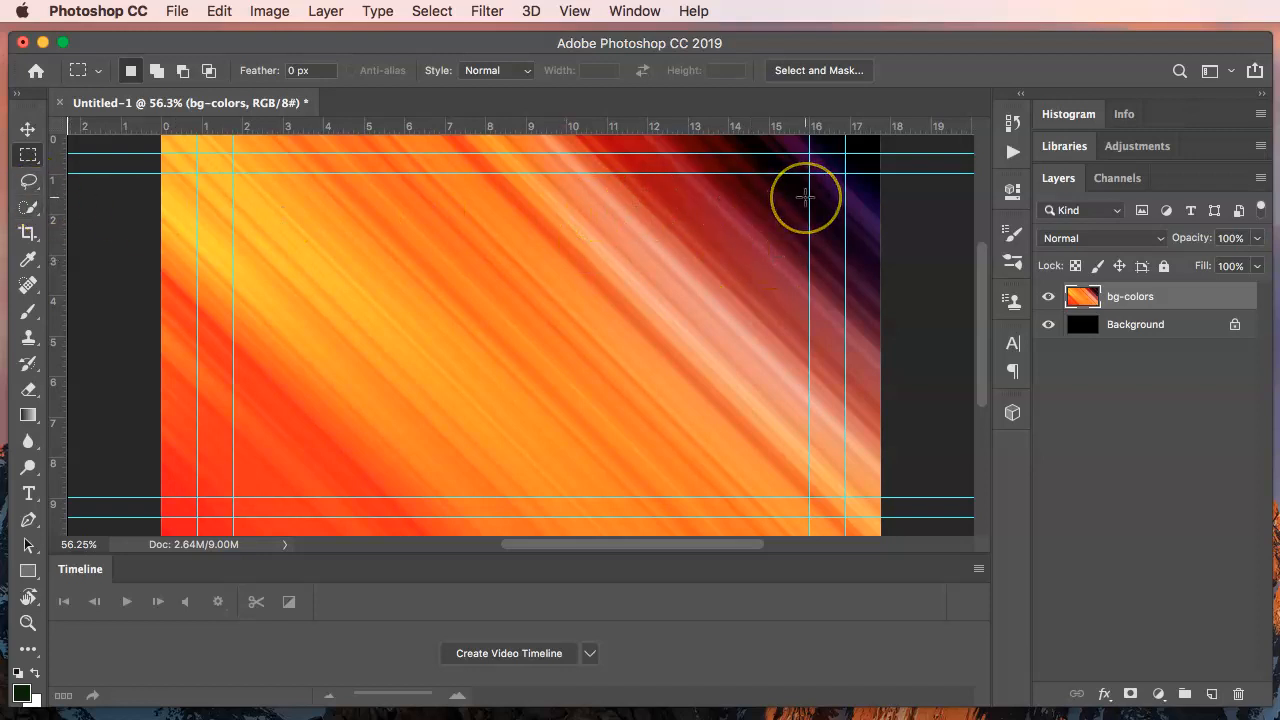
{"action": "key", "text": "super+Tab"}
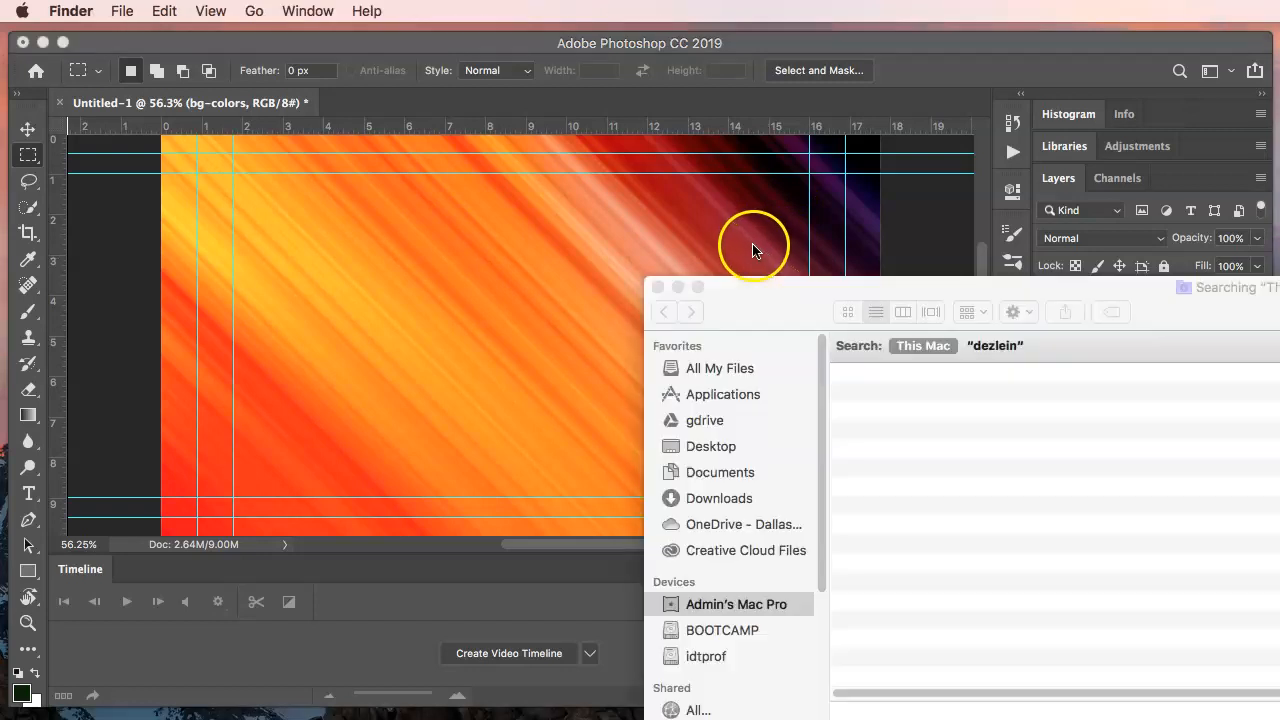
{"action": "left_click", "coordinate": [651, 279]}
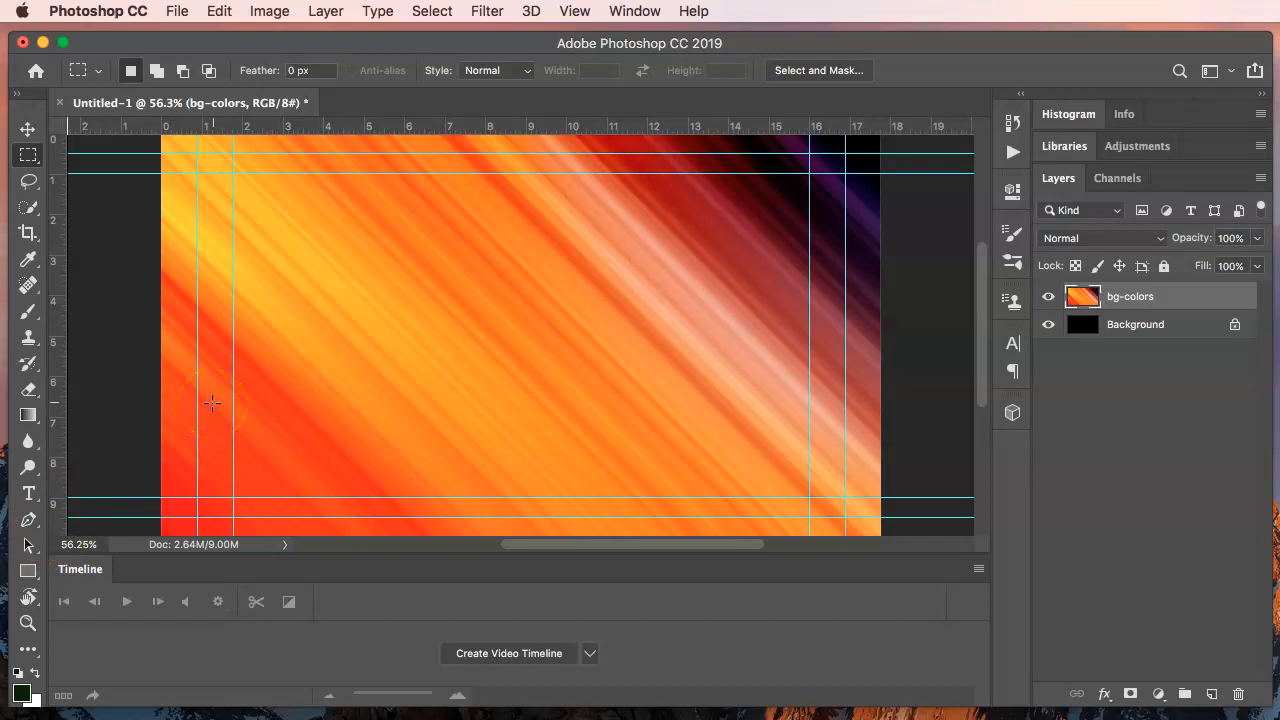
- Use Free Transform to move the bg-colors layer to X 1024 px, Y -48 px, so the image's lower-left corner matches the canvas corner
{"action": "key", "text": "super+minus"}
{"action": "key", "text": "super+minus"}
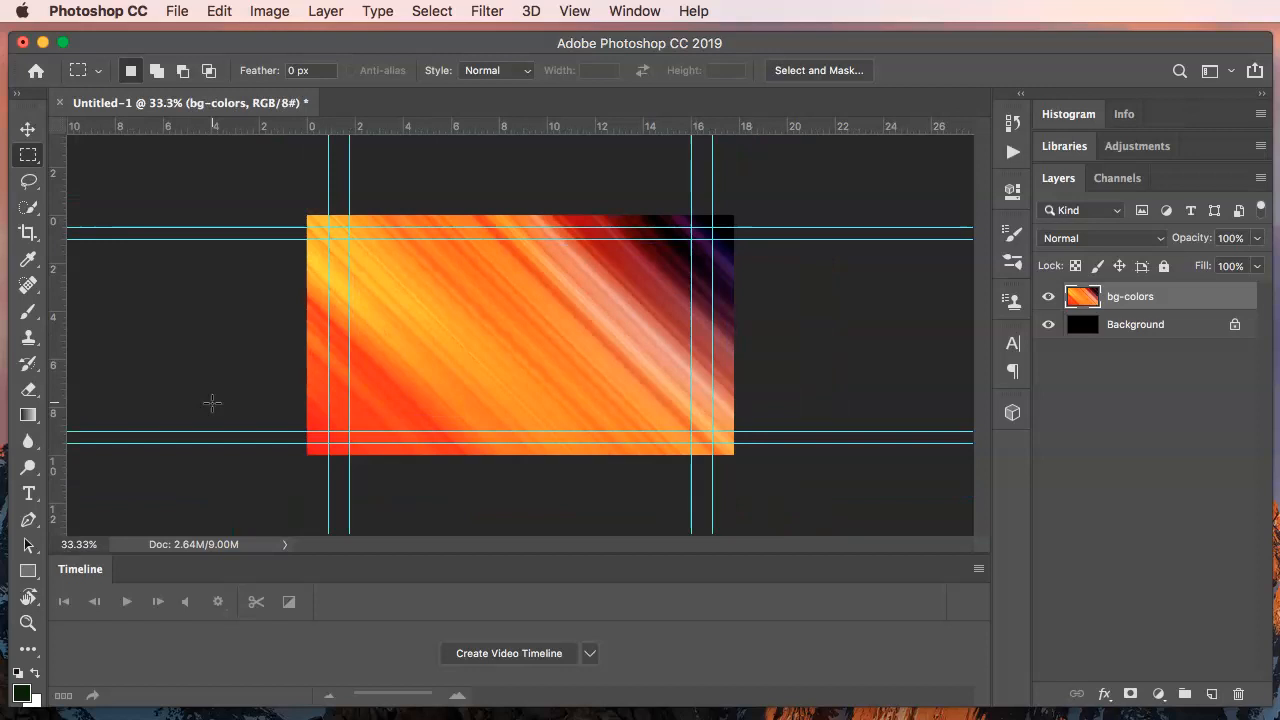
{"action": "left_click", "coordinate": [29, 129]}
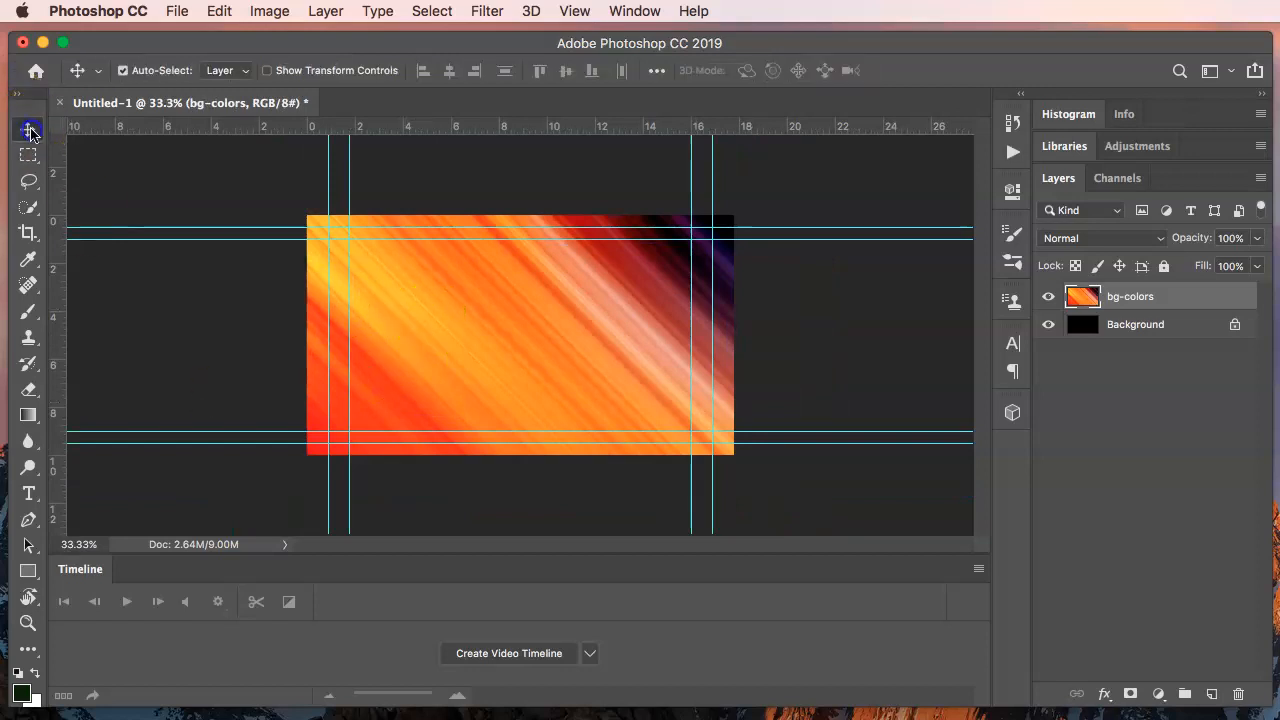
{"action": "key", "text": "super+minus"}
{"action": "key", "text": "super+minus"}
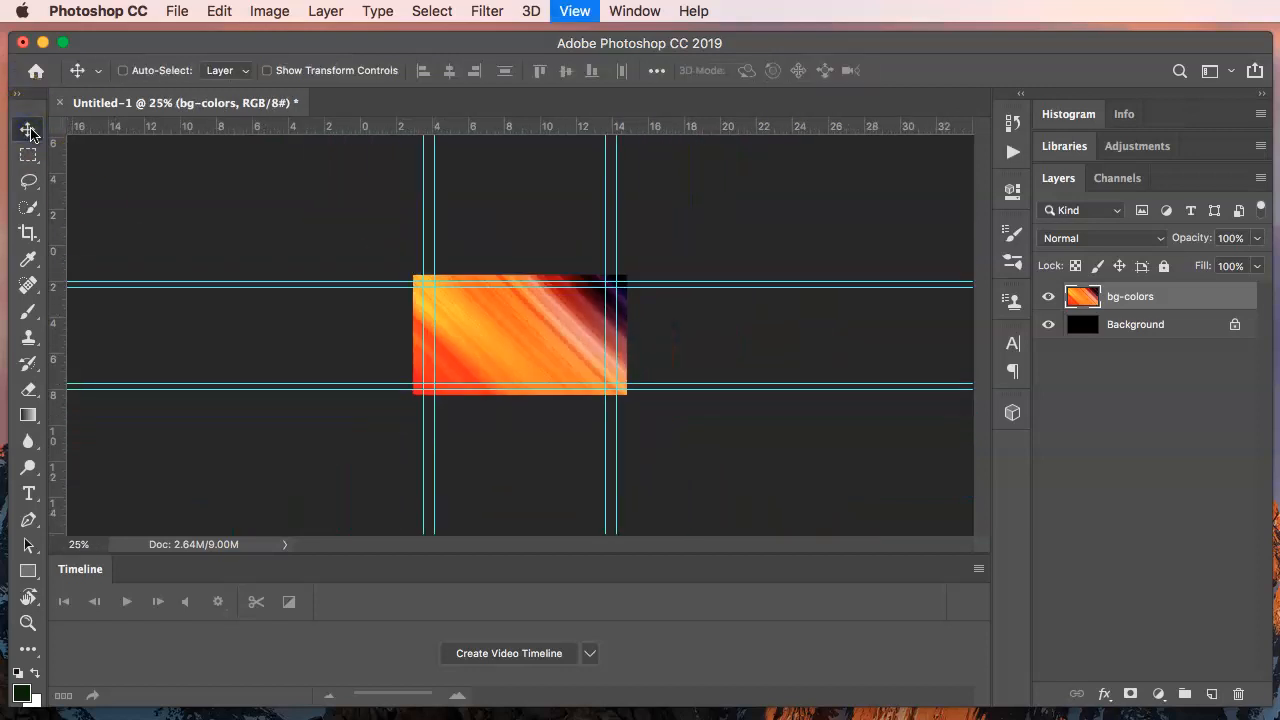
{"action": "left_click", "coordinate": [1145, 325]}
{"action": "left_click", "coordinate": [1133, 332]}
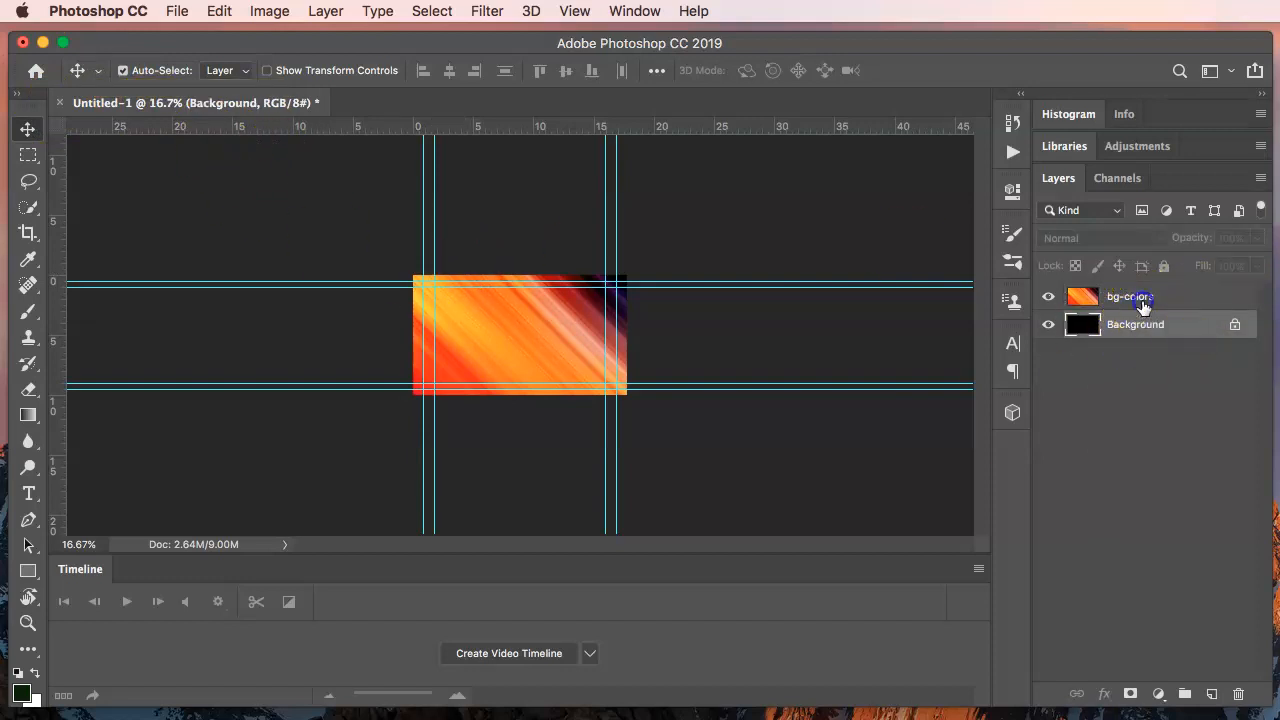
{"action": "left_click", "coordinate": [1141, 300]}
{"action": "key", "text": "ctrl+t"}
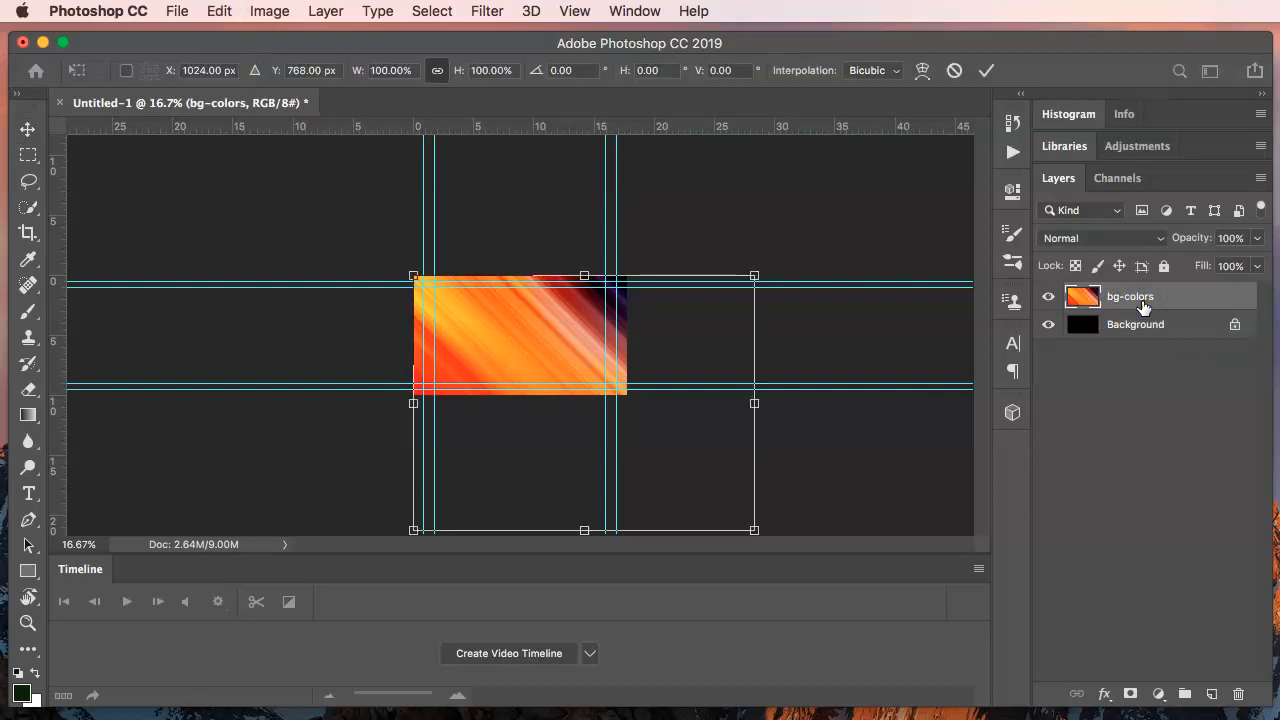
{"action": "left_click_drag", "start_coordinate": [693, 487], "coordinate": [575, 458]}
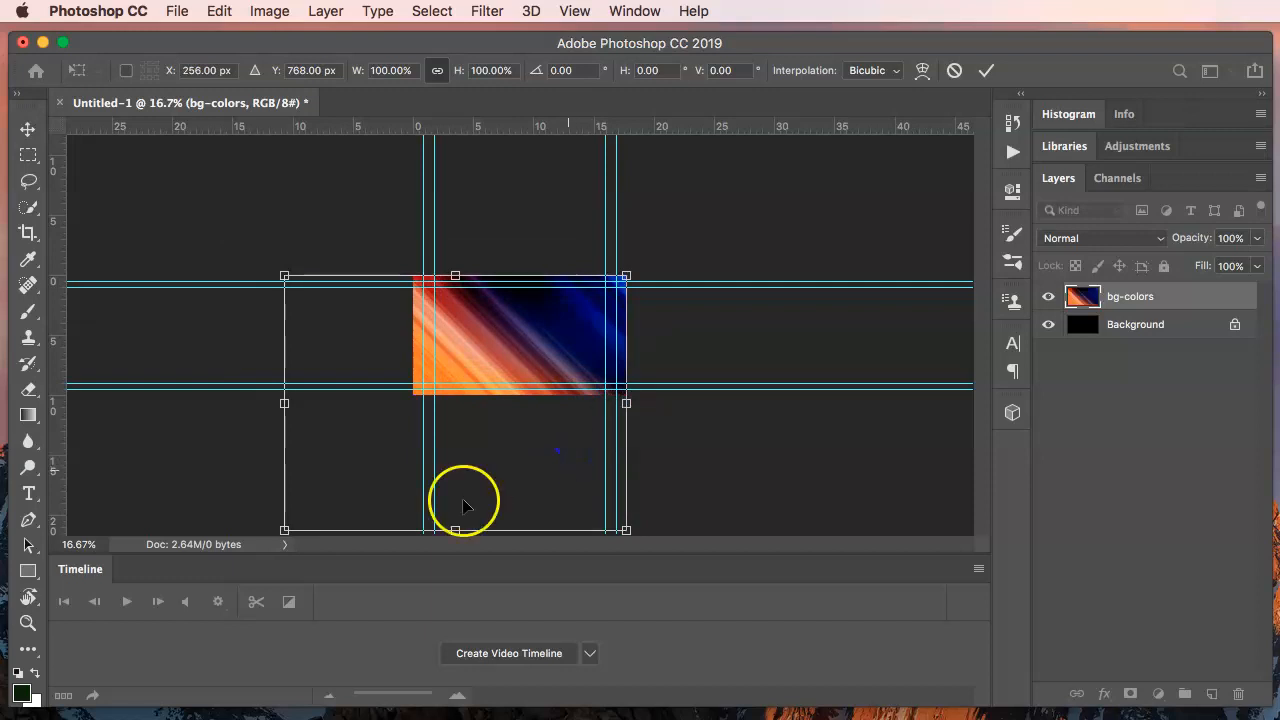
{"action": "left_click_drag", "start_coordinate": [533, 360], "coordinate": [666, 227]}
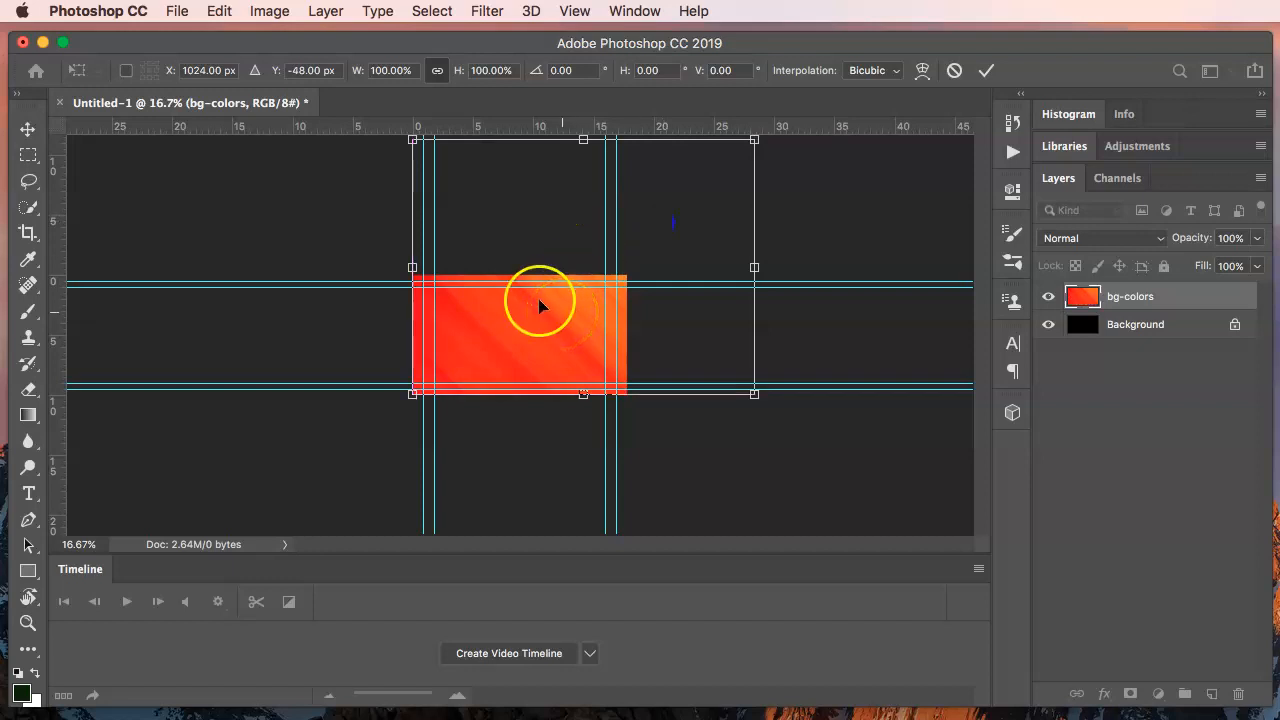
{"action": "left_click_drag", "start_coordinate": [533, 313], "coordinate": [545, 410]}
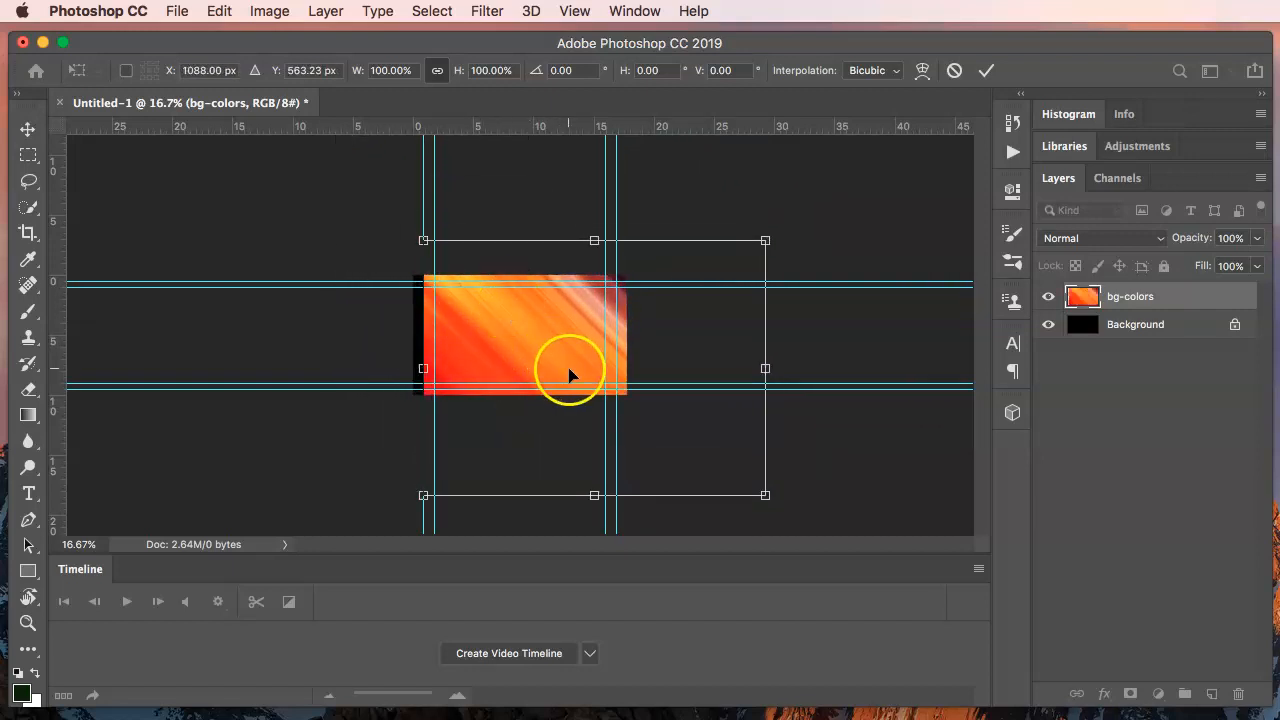
{"action": "left_click_drag", "start_coordinate": [575, 350], "coordinate": [544, 255]}
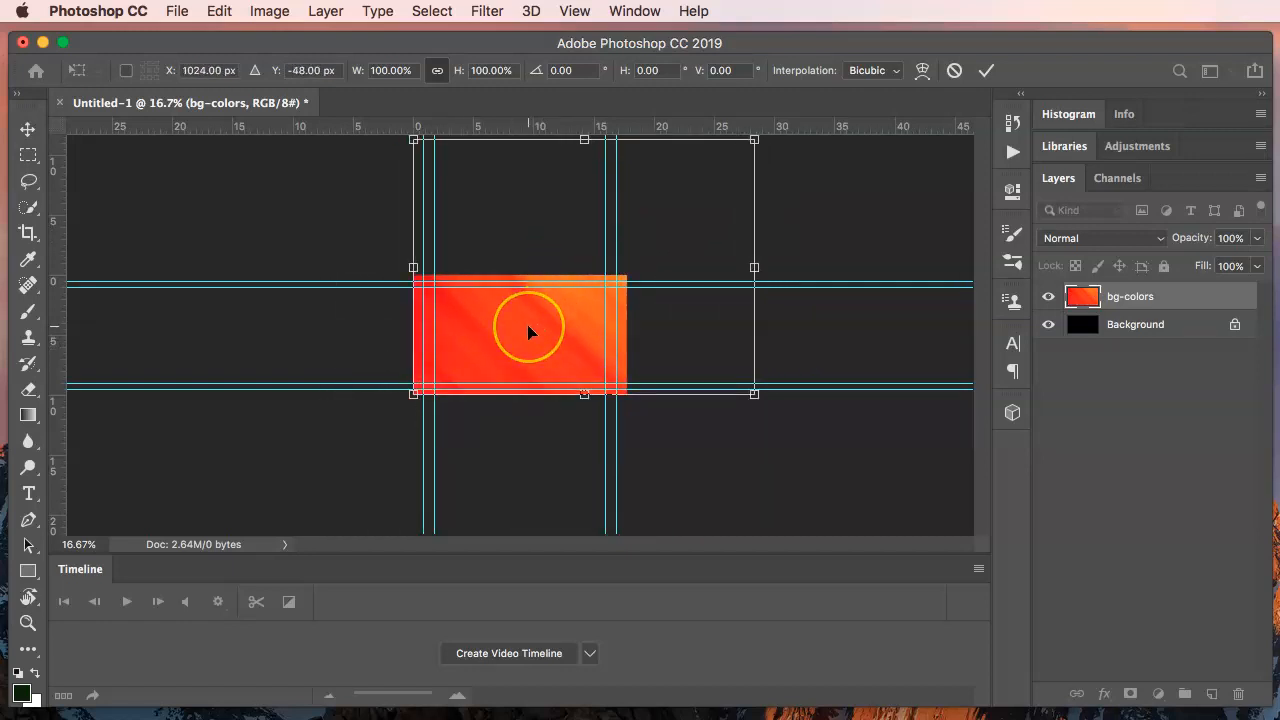
{"action": "key", "text": "Return"}
{"action": "left_click", "coordinate": [484, 318]}
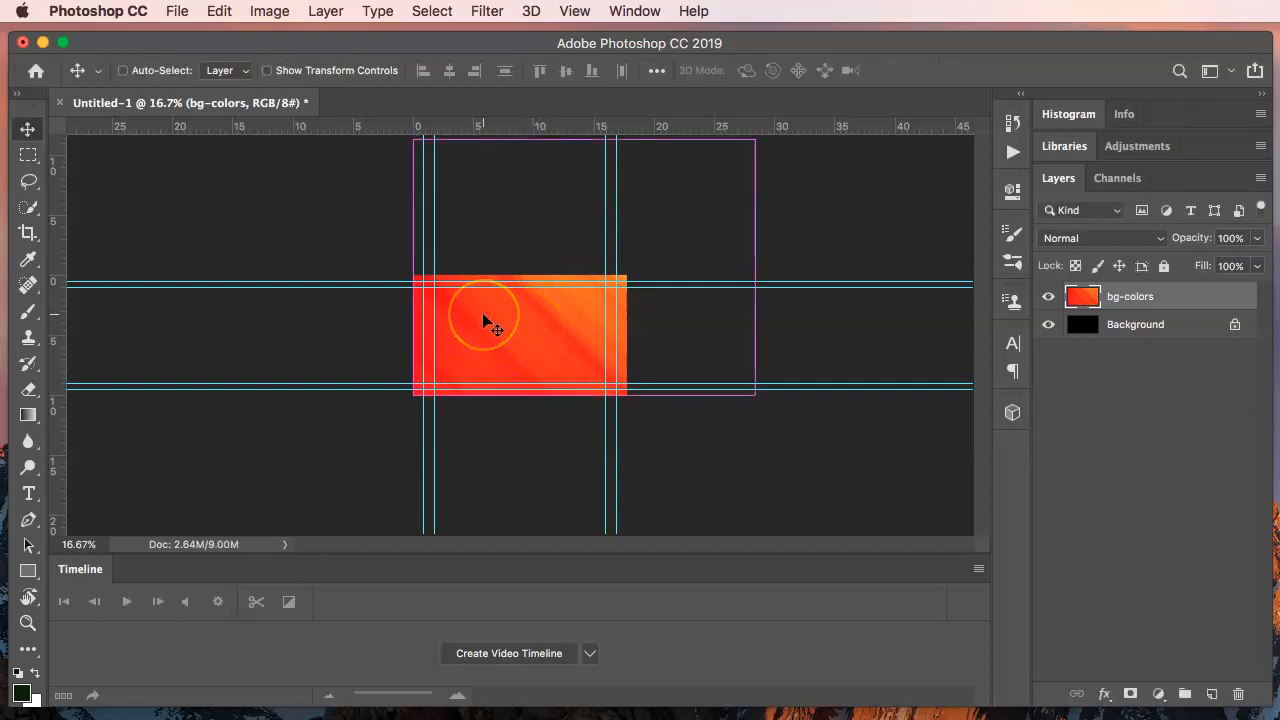
{"action": "key", "text": "super+0"}
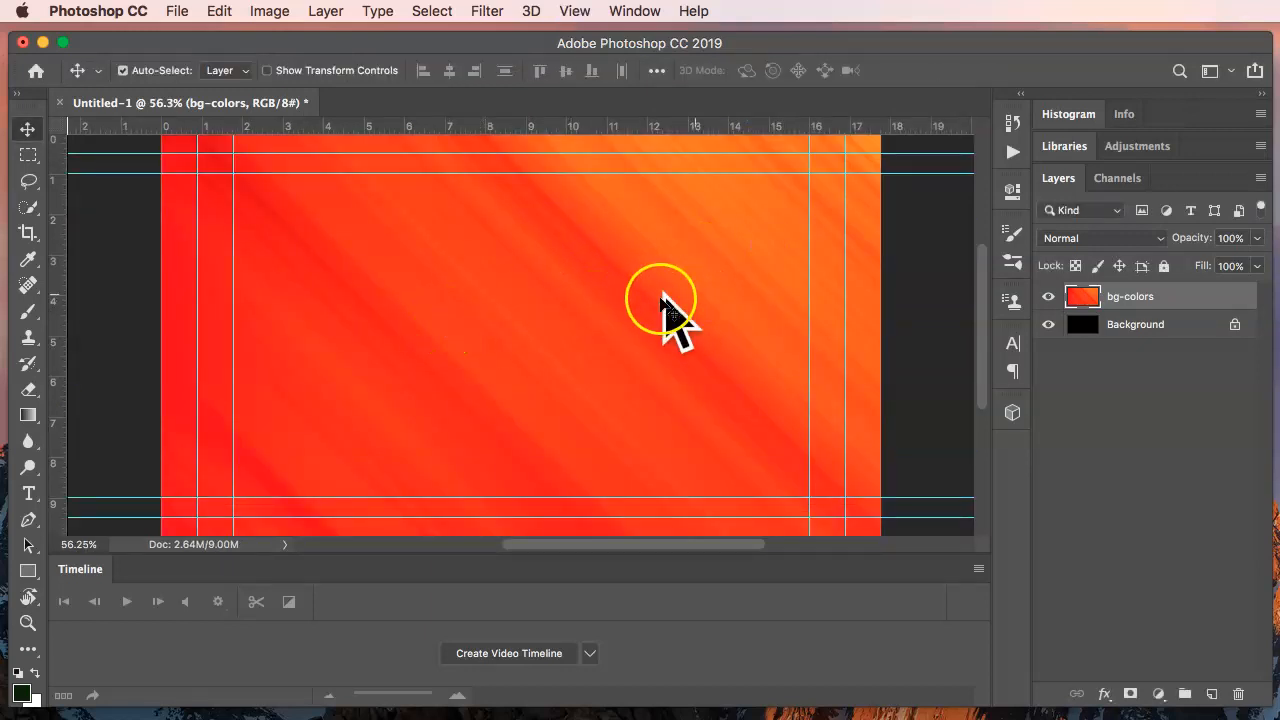
{"action": "left_click", "coordinate": [631, 348], "text": "alt"}
{"action": "left_click", "coordinate": [577, 317], "text": "alt"}
{"action": "key", "text": "super+Tab"}
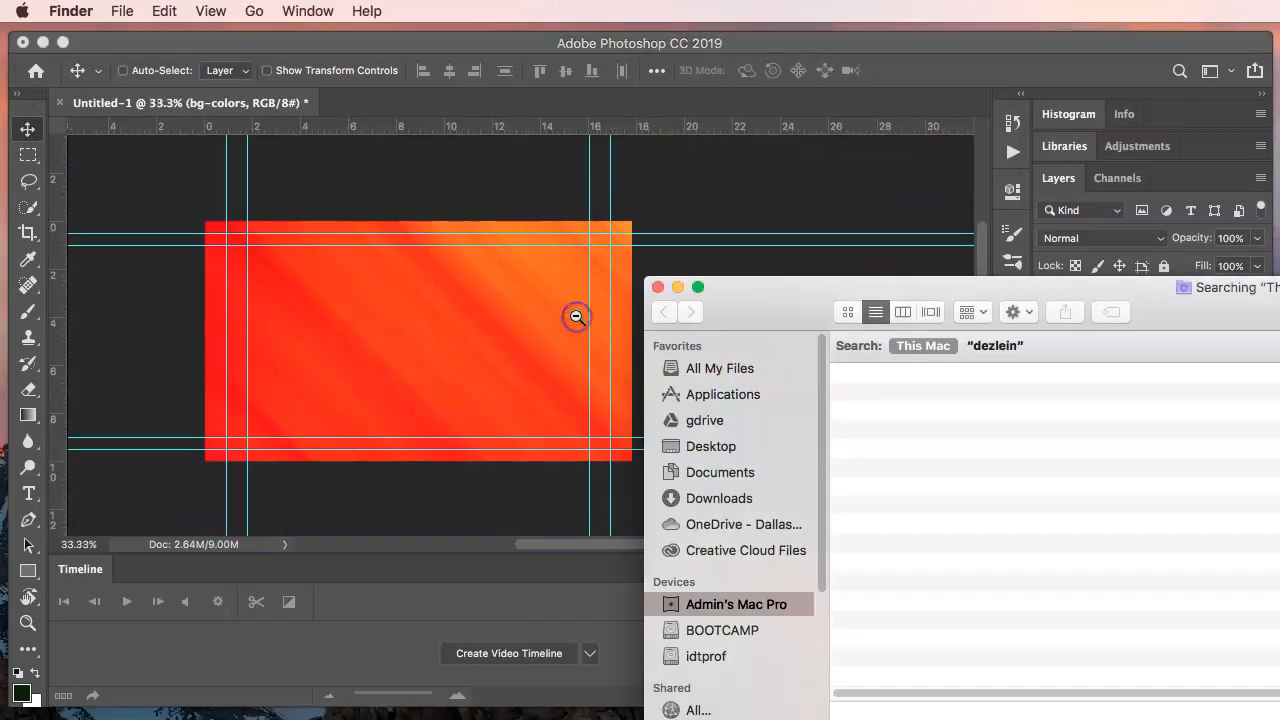
{"action": "left_click", "coordinate": [651, 288]}
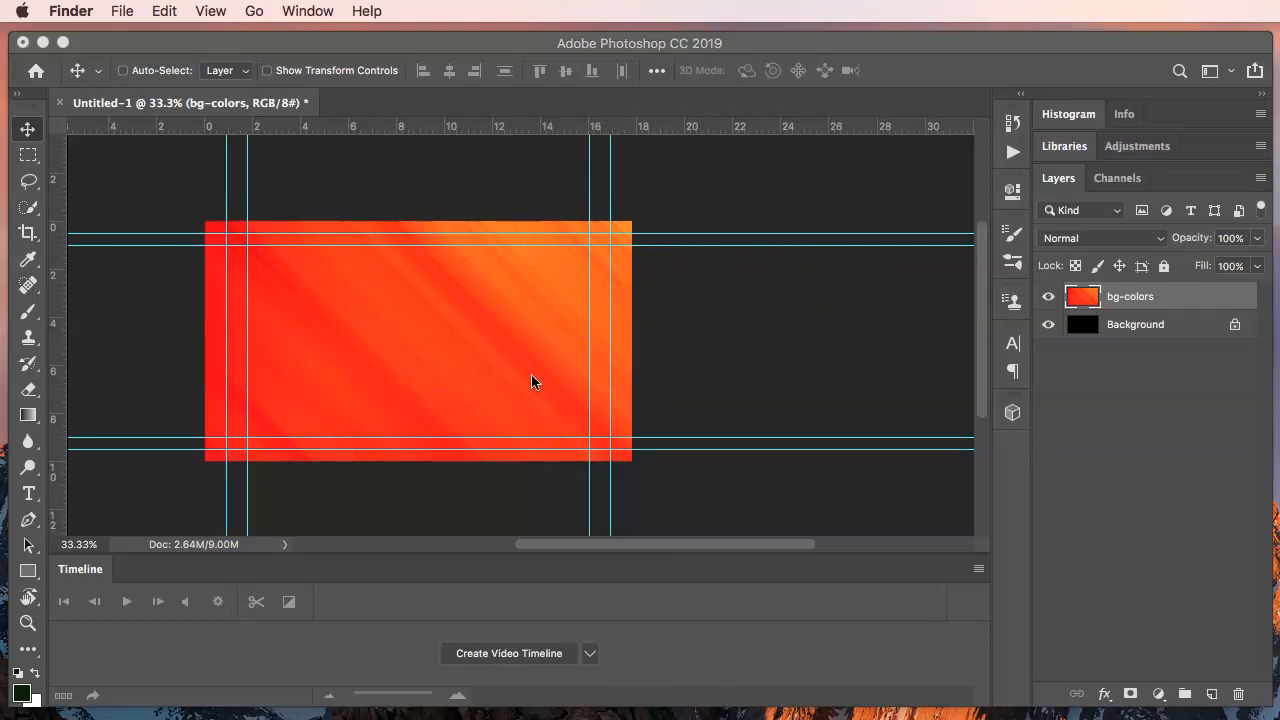
{"action": "left_click_drag", "start_coordinate": [531, 376], "coordinate": [416, 396]}
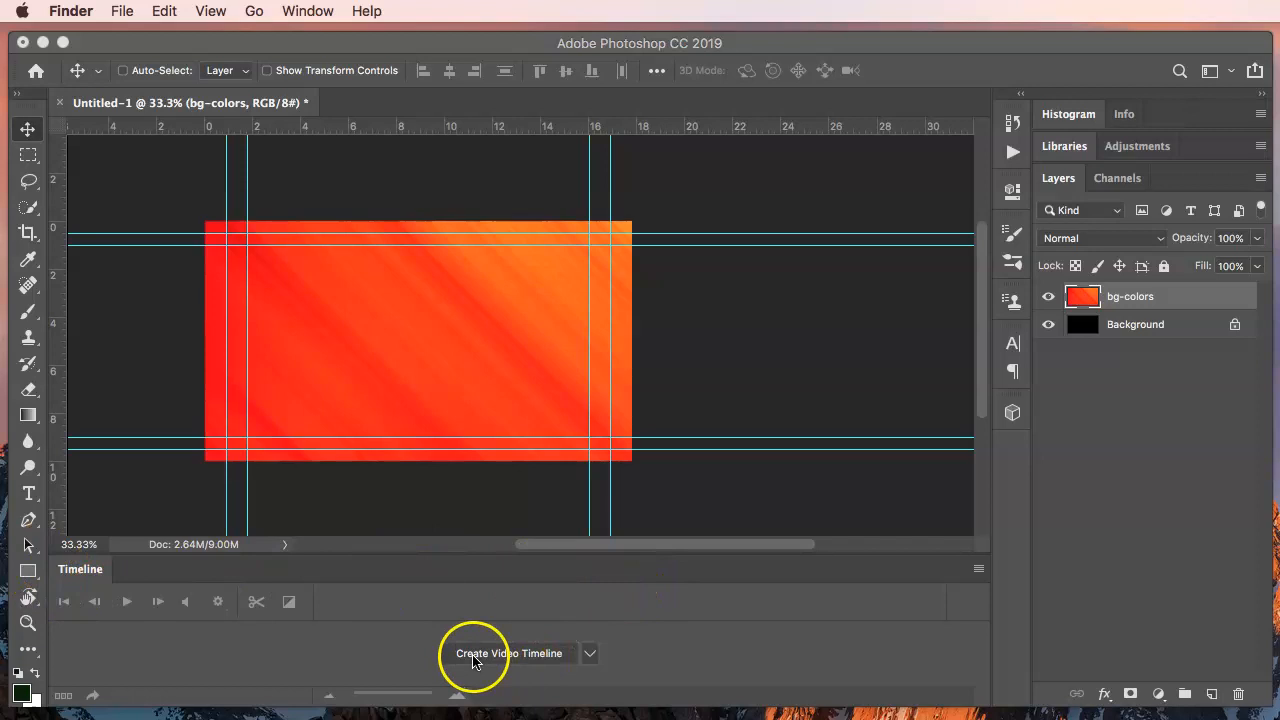
- Create a video timeline for the document, dismiss its tip, and make the Timeline area taller
{"action": "left_click", "coordinate": [536, 655]}
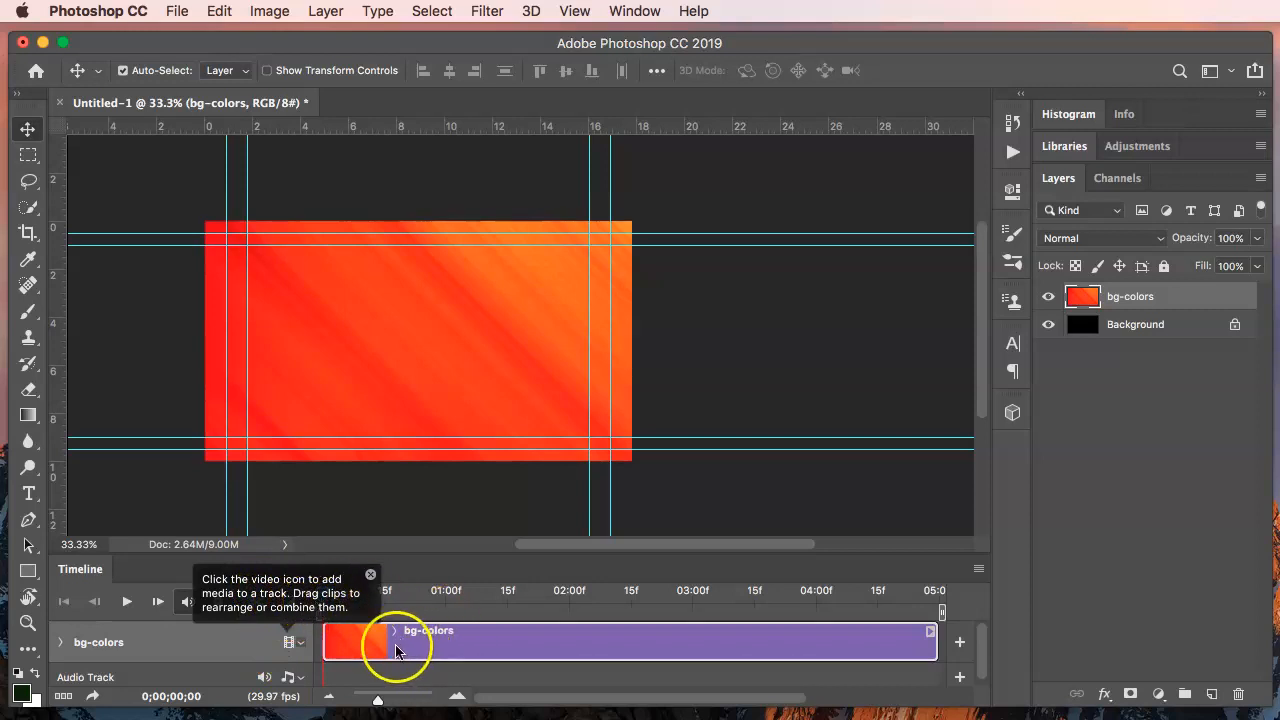
{"action": "left_click", "coordinate": [370, 576]}
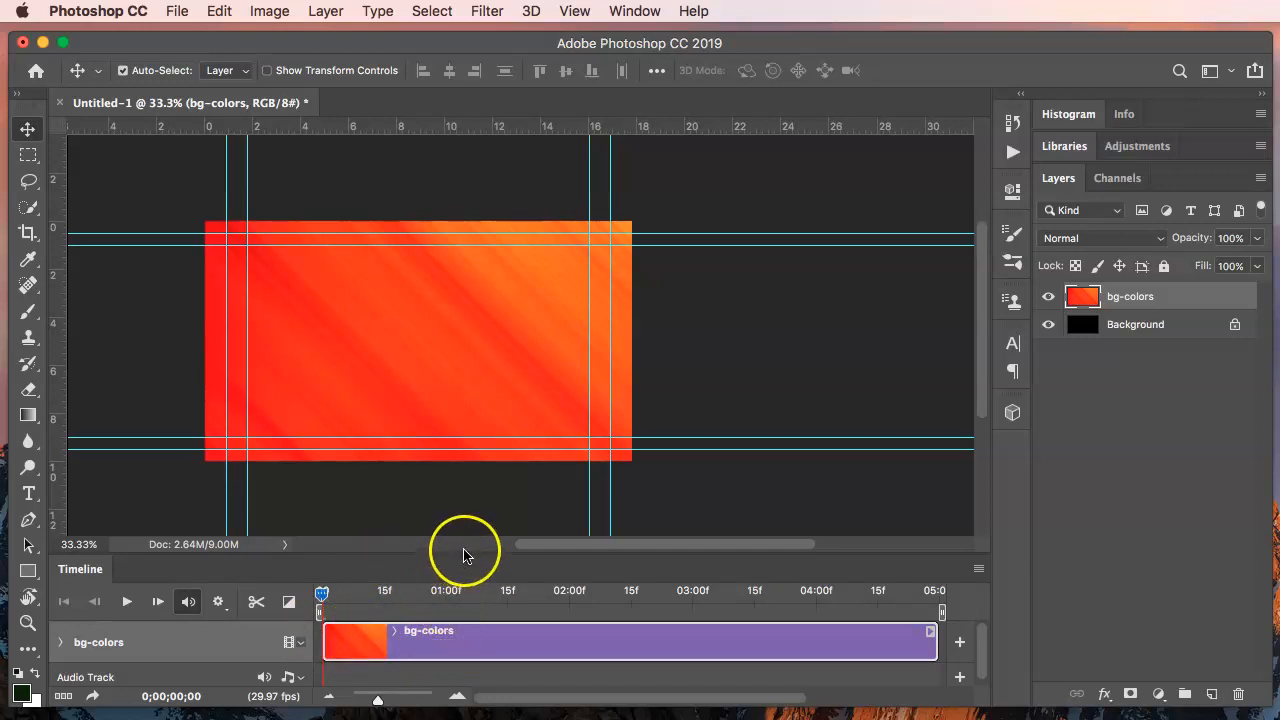
{"action": "left_click_drag", "start_coordinate": [463, 553], "coordinate": [457, 488]}
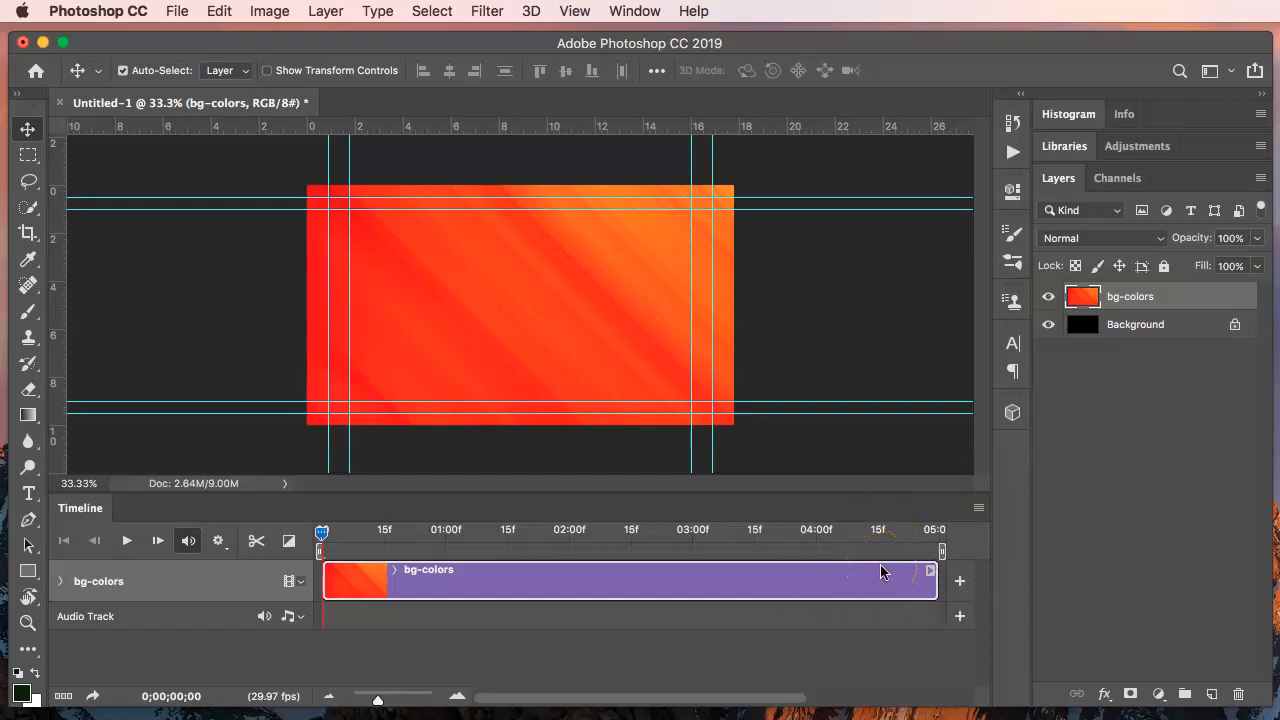
{"action": "left_click", "coordinate": [1157, 325]}
{"action": "left_click", "coordinate": [1145, 299]}
{"action": "left_click", "coordinate": [1158, 330]}
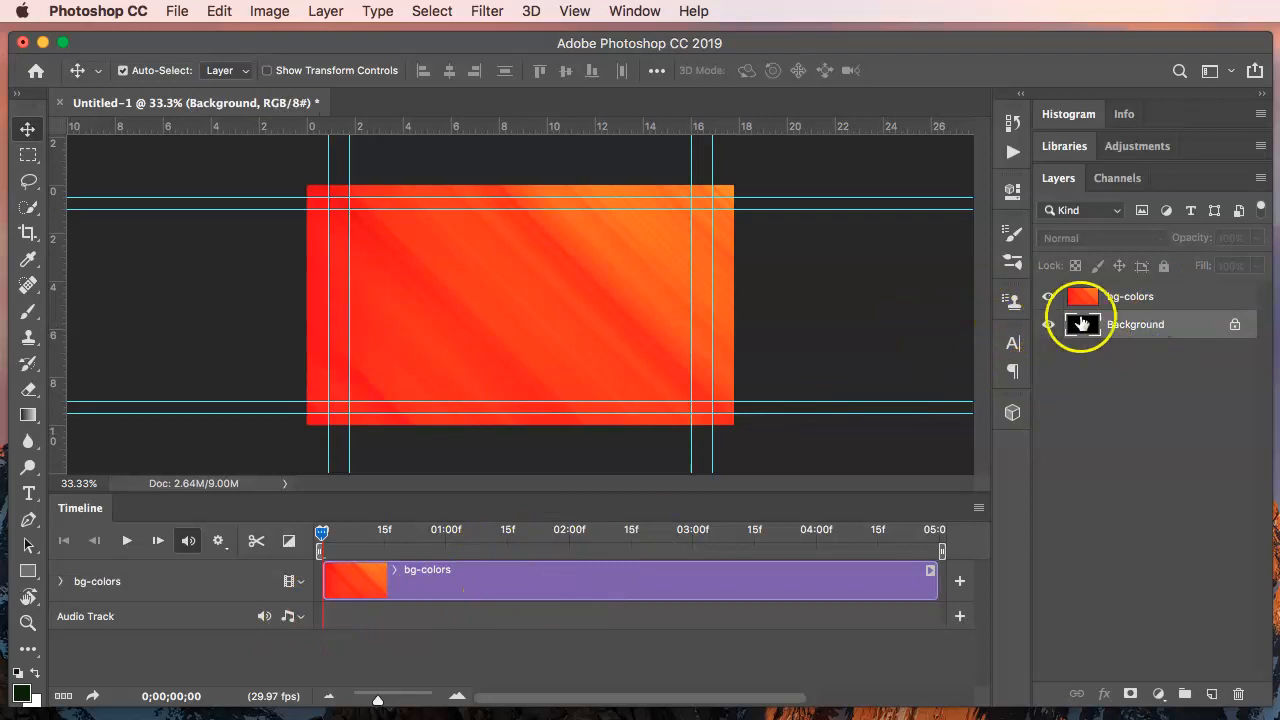
{"action": "left_click", "coordinate": [1135, 296]}
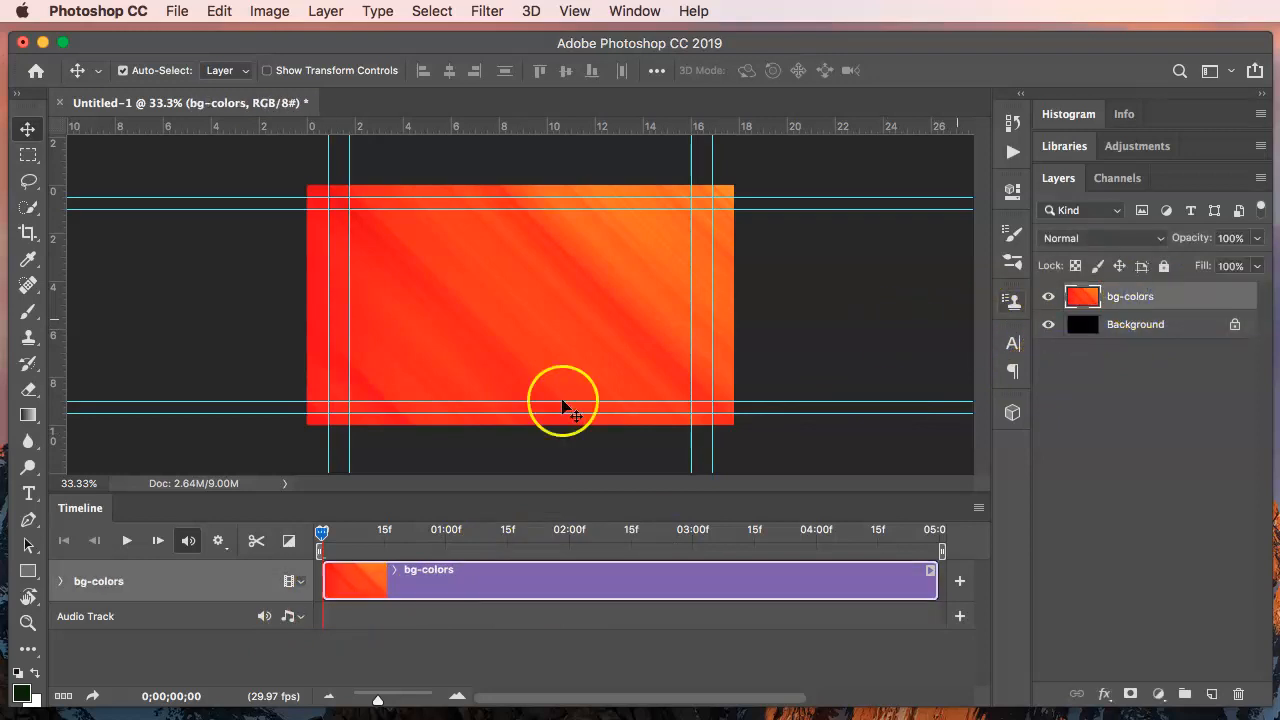
- Expand the bg-colors track's properties, preview the timeline by scrubbing and playing it, and return the playhead to the start
{"action": "left_click", "coordinate": [62, 581]}
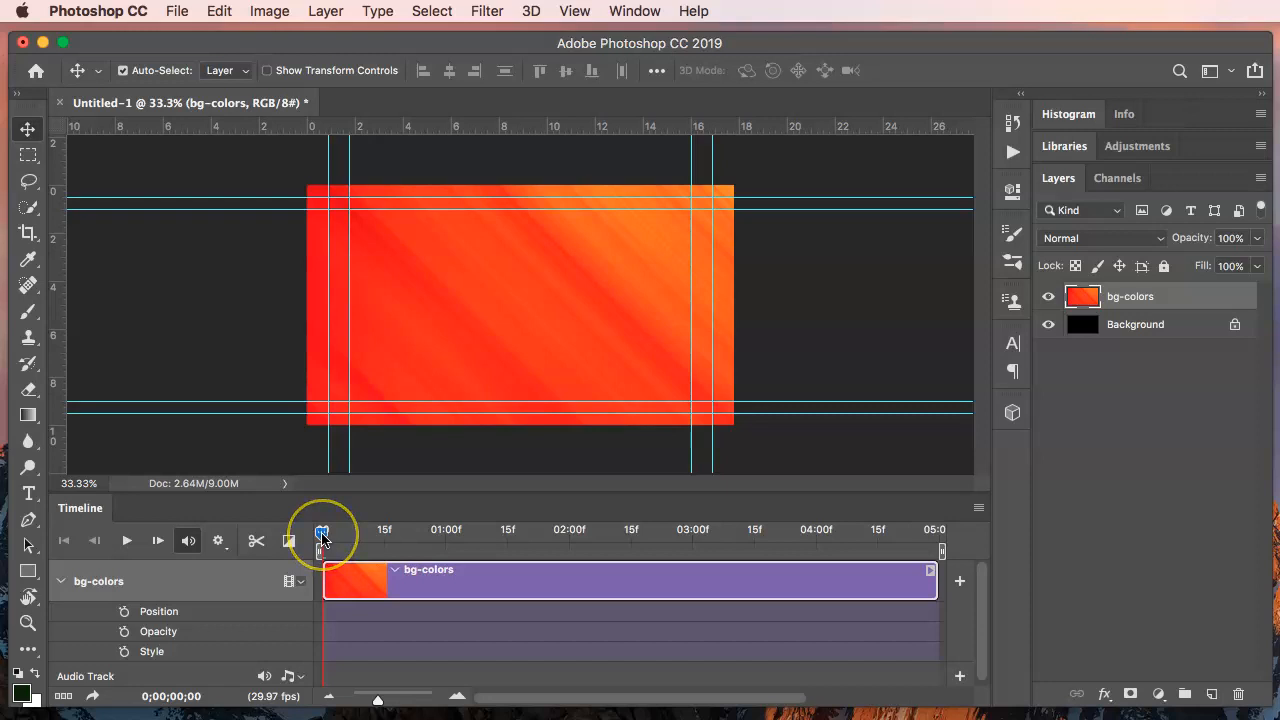
{"action": "left_click_drag", "start_coordinate": [322, 537], "coordinate": [906, 538]}
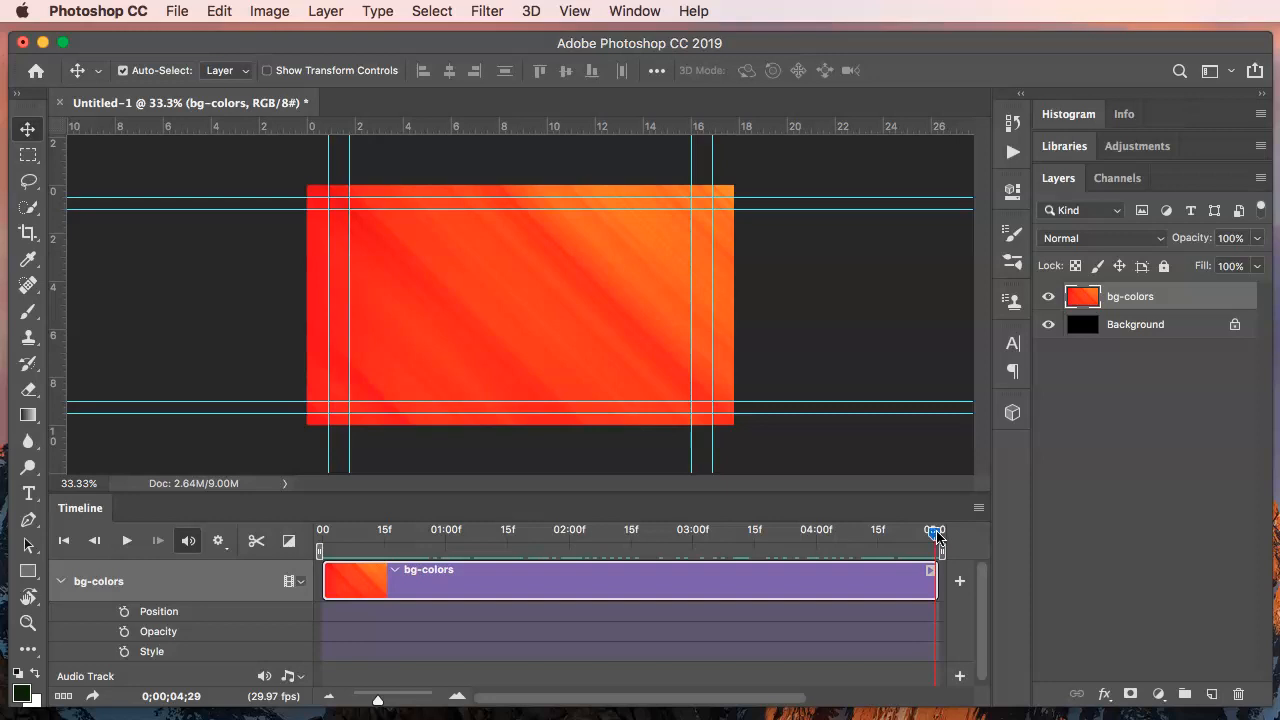
{"action": "left_click_drag", "start_coordinate": [936, 537], "coordinate": [70, 516]}
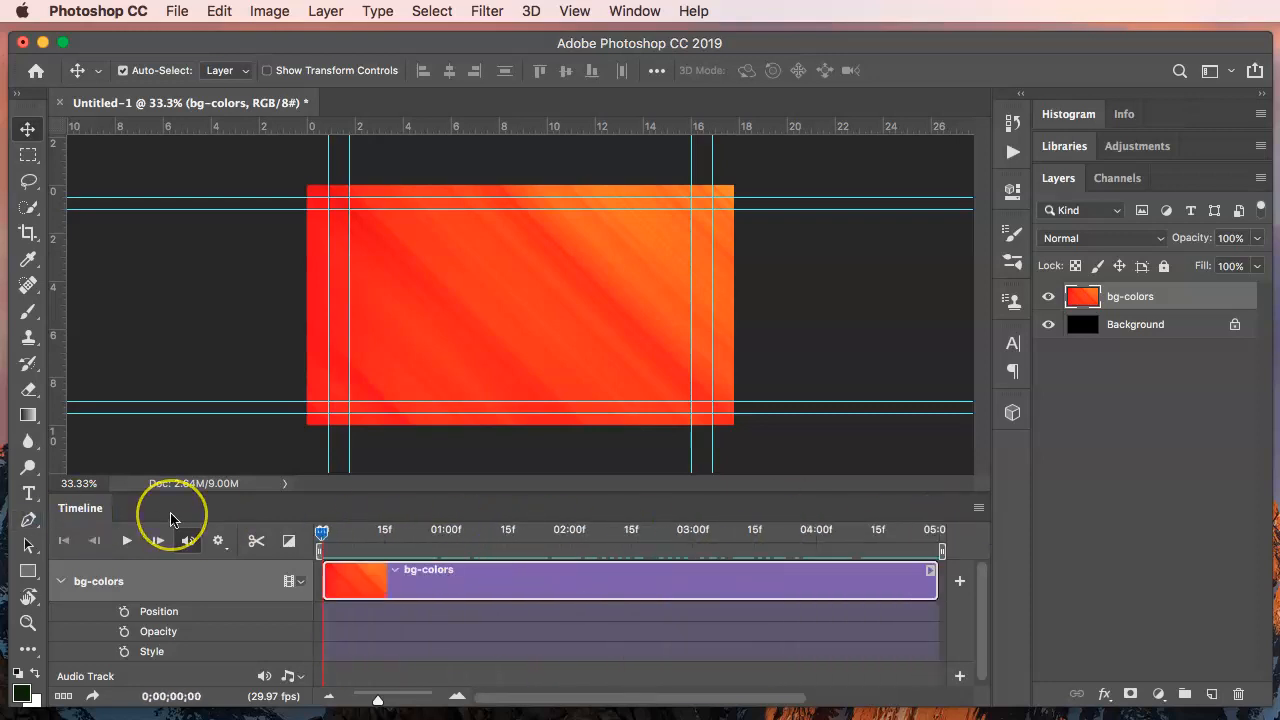
{"action": "left_click", "coordinate": [126, 540]}
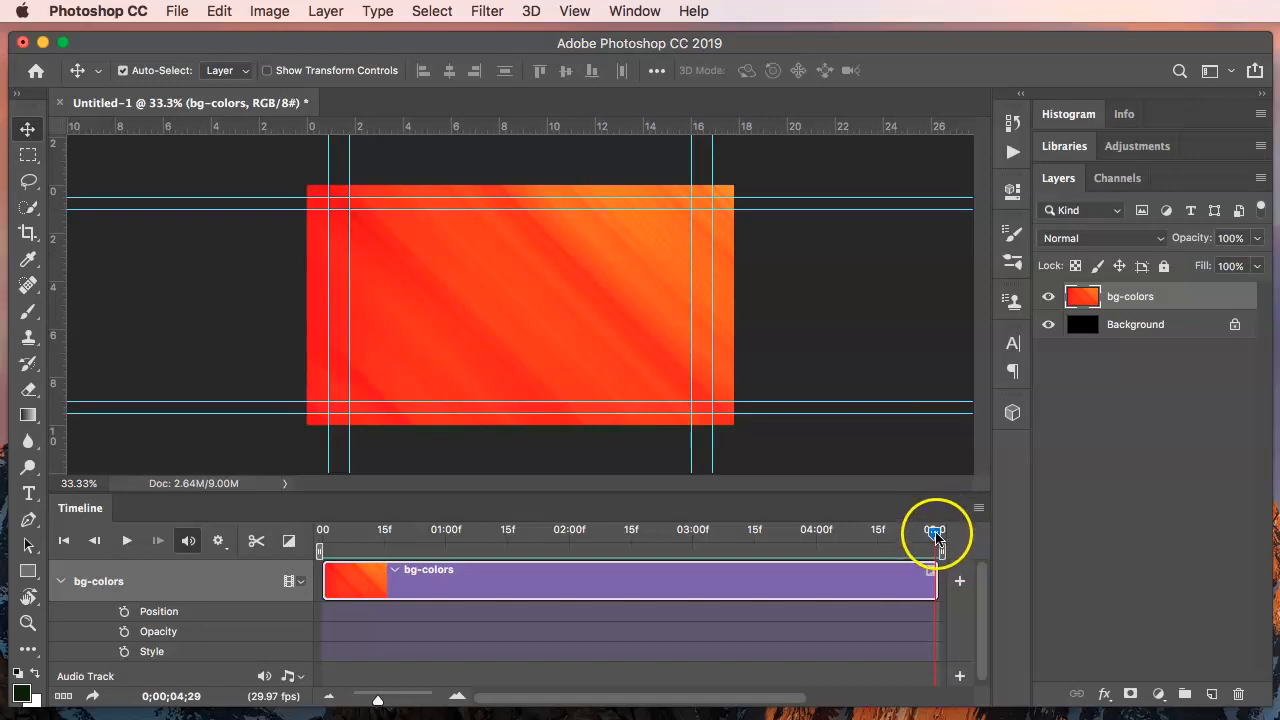
{"action": "left_click_drag", "start_coordinate": [918, 536], "coordinate": [208, 517]}
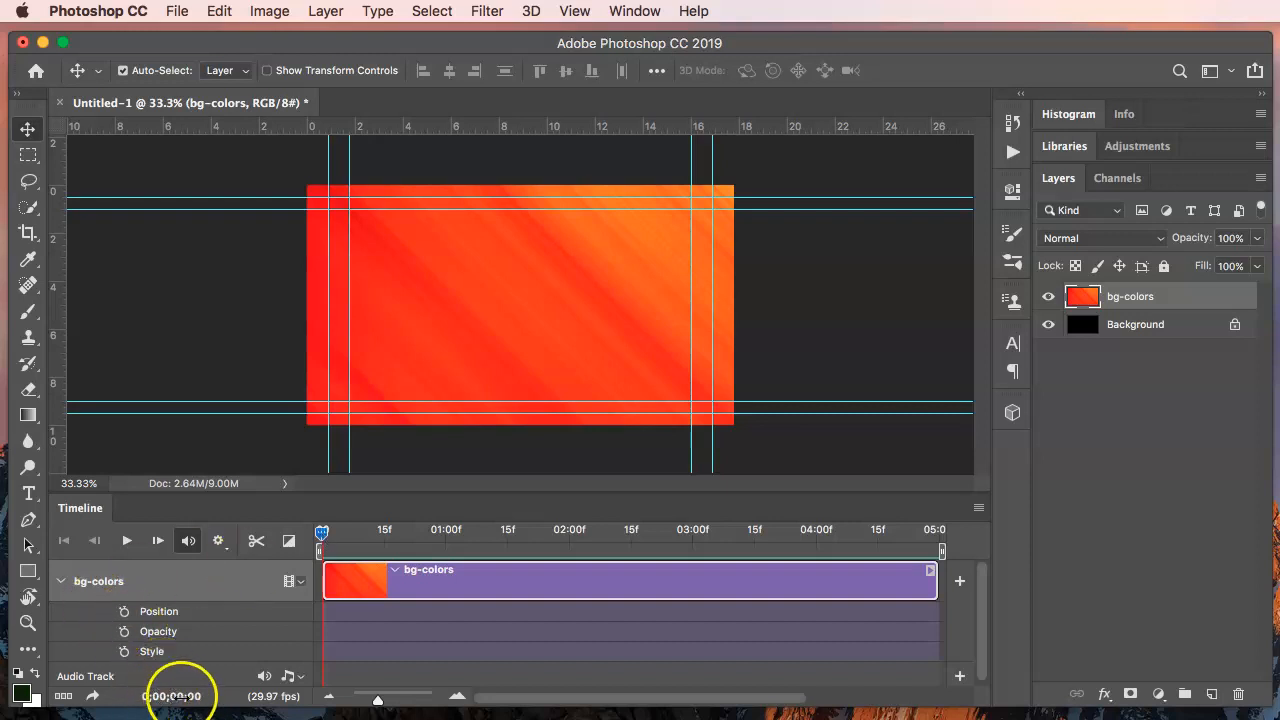
- Add Position keyframes to the bg-colors track at 0;00;00;00 and at 0;00;04;29
{"action": "left_click", "coordinate": [124, 612]}
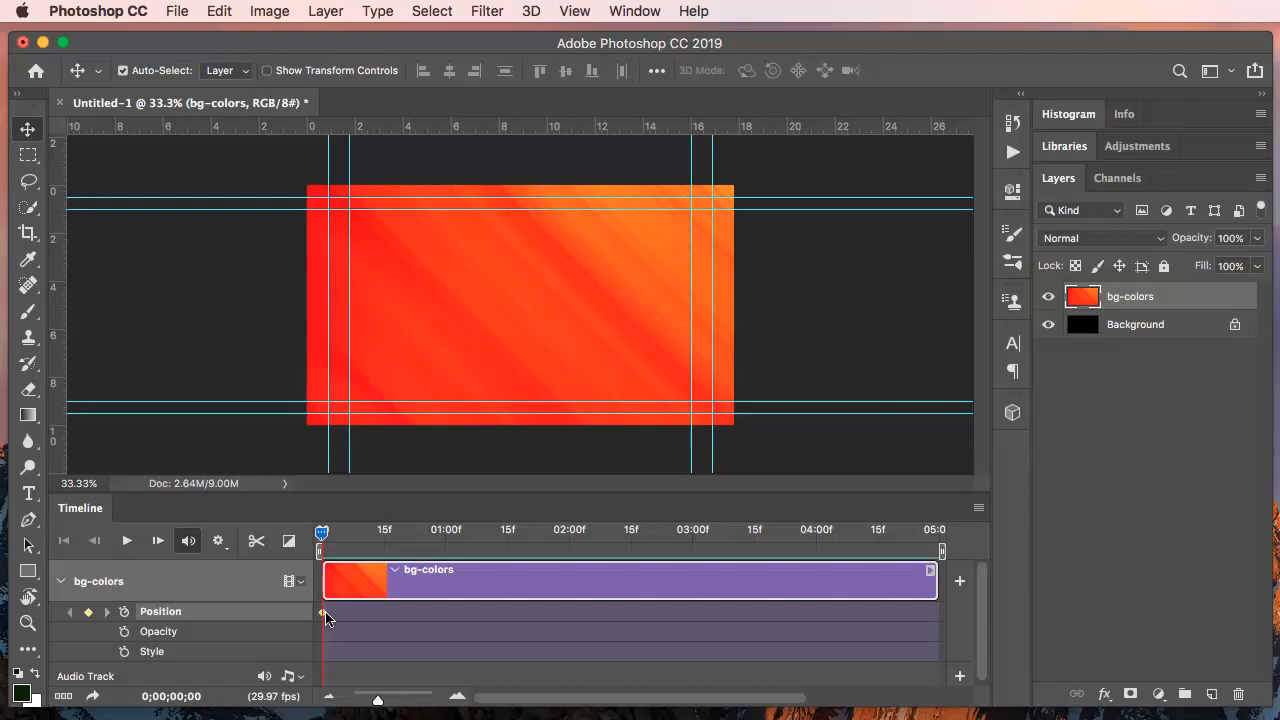
{"action": "left_click", "coordinate": [363, 420]}
{"action": "left_click_drag", "start_coordinate": [325, 535], "coordinate": [842, 559]}
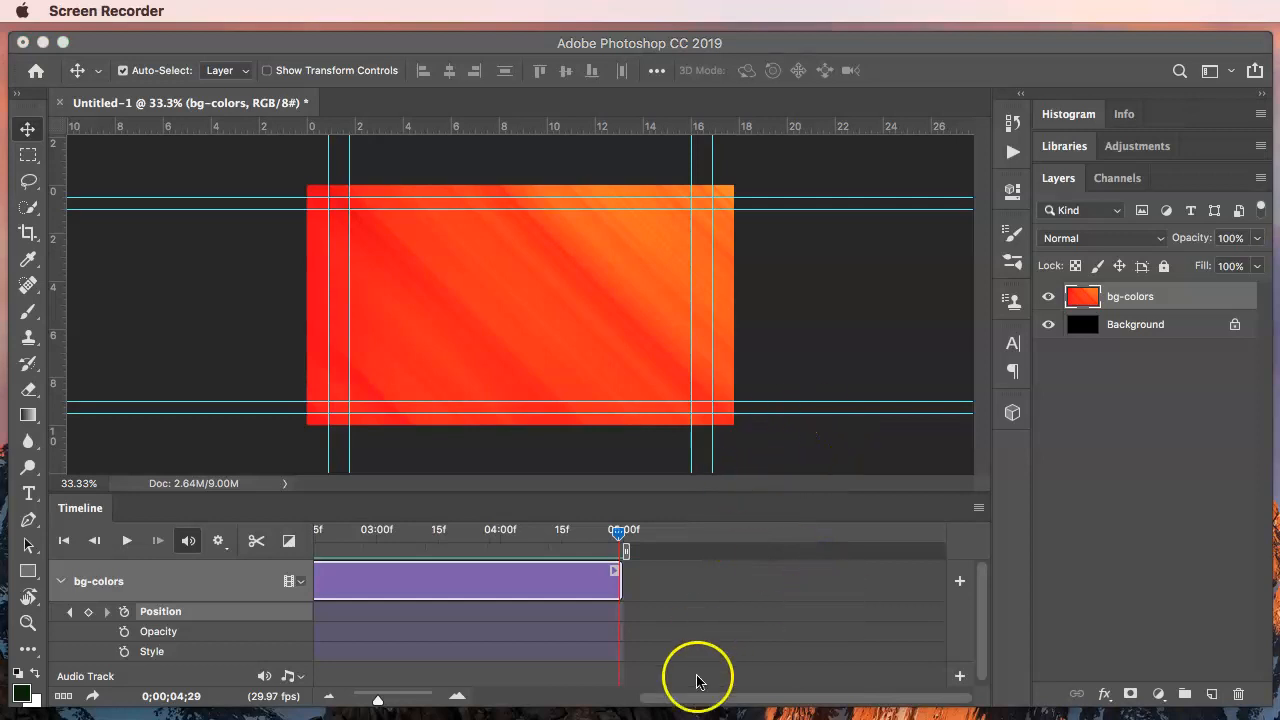
{"action": "left_click_drag", "start_coordinate": [729, 697], "coordinate": [537, 703]}
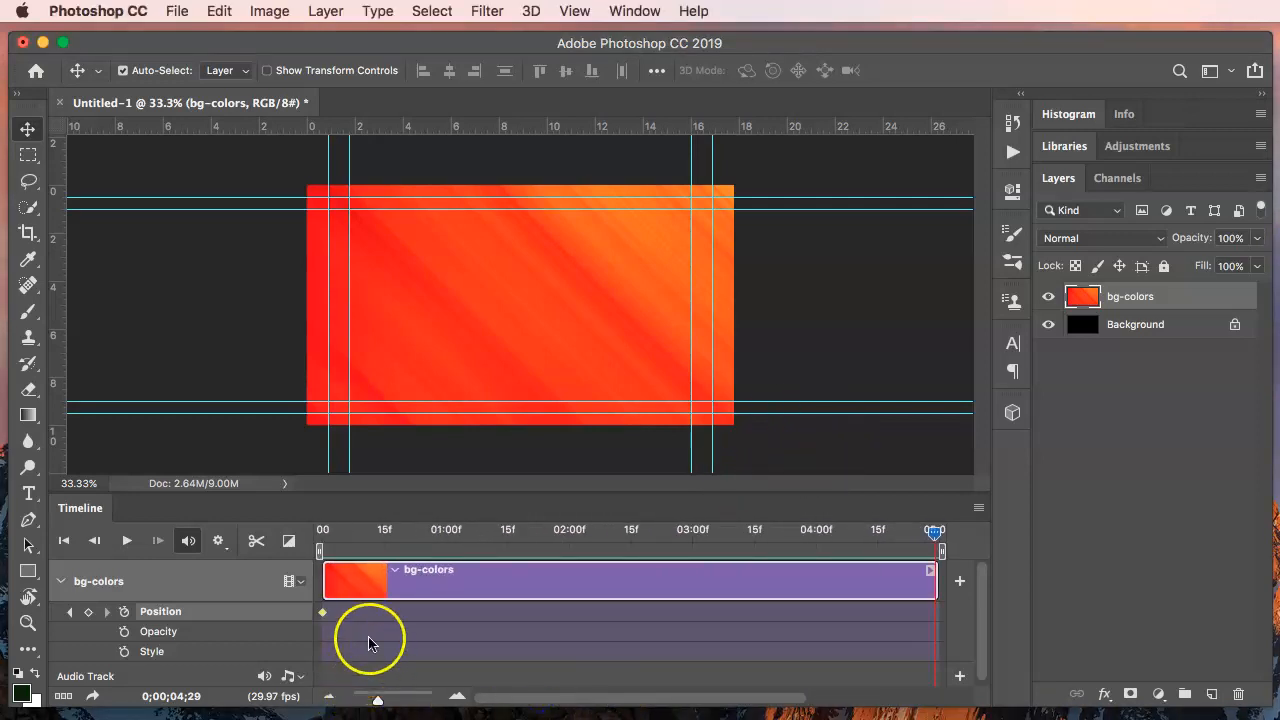
{"action": "key", "text": "super+minus"}
{"action": "key", "text": "super+minus"}
{"action": "key", "text": "super+minus"}
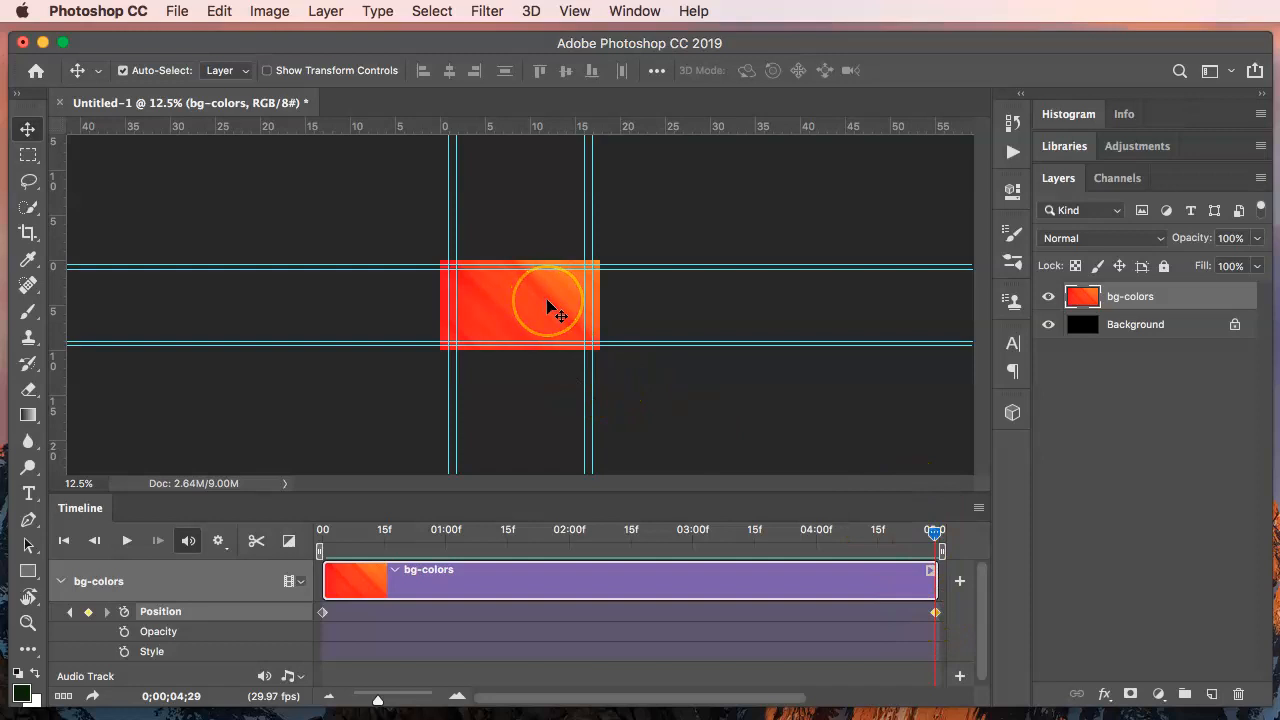
- At 0;00;04;29, move the bg-colors layer down and left until its dark blue upper-right area covers the canvas
{"action": "right_click", "coordinate": [510, 306]}
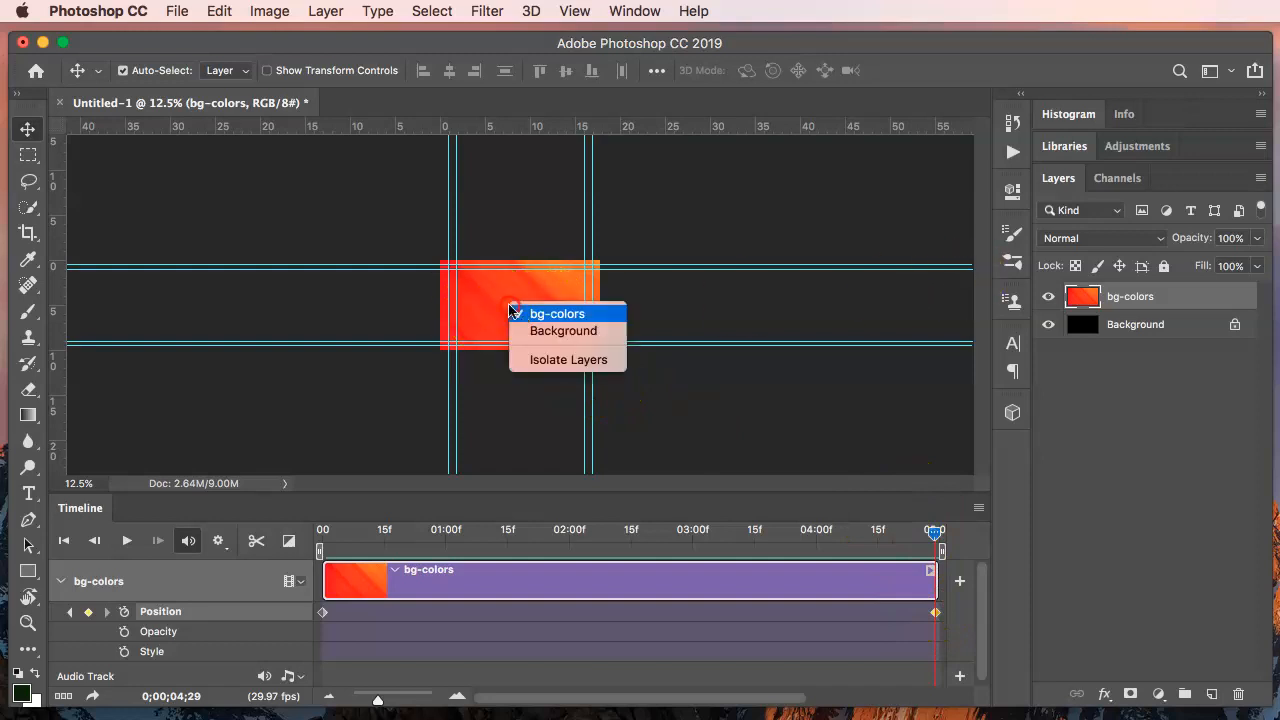
{"action": "left_click", "coordinate": [540, 313]}
{"action": "left_click_drag", "start_coordinate": [557, 306], "coordinate": [488, 362]}
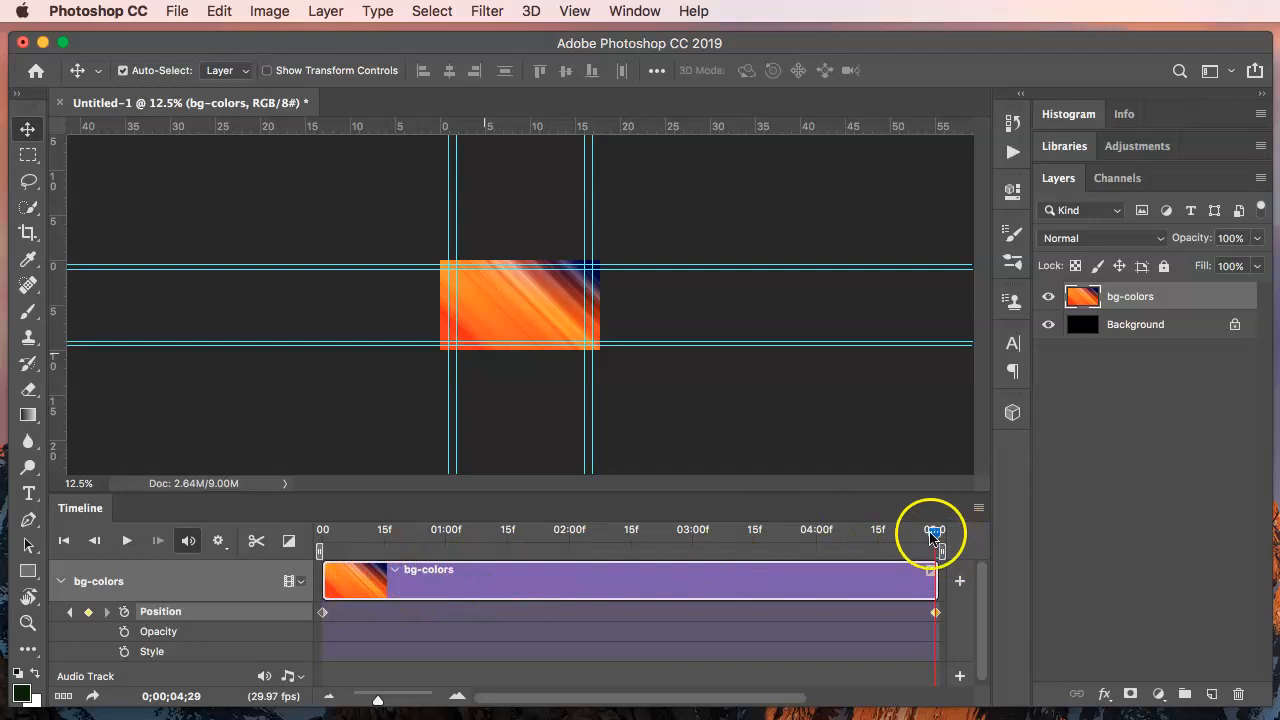
{"action": "mouse_move", "coordinate": [934, 532]}
{"action": "left_mouse_down"}
{"action": "mouse_move", "coordinate": [520, 531]}
{"action": "mouse_move", "coordinate": [371, 553]}
{"action": "mouse_move", "coordinate": [643, 537]}
{"action": "mouse_move", "coordinate": [938, 550]}
{"action": "left_mouse_up"}
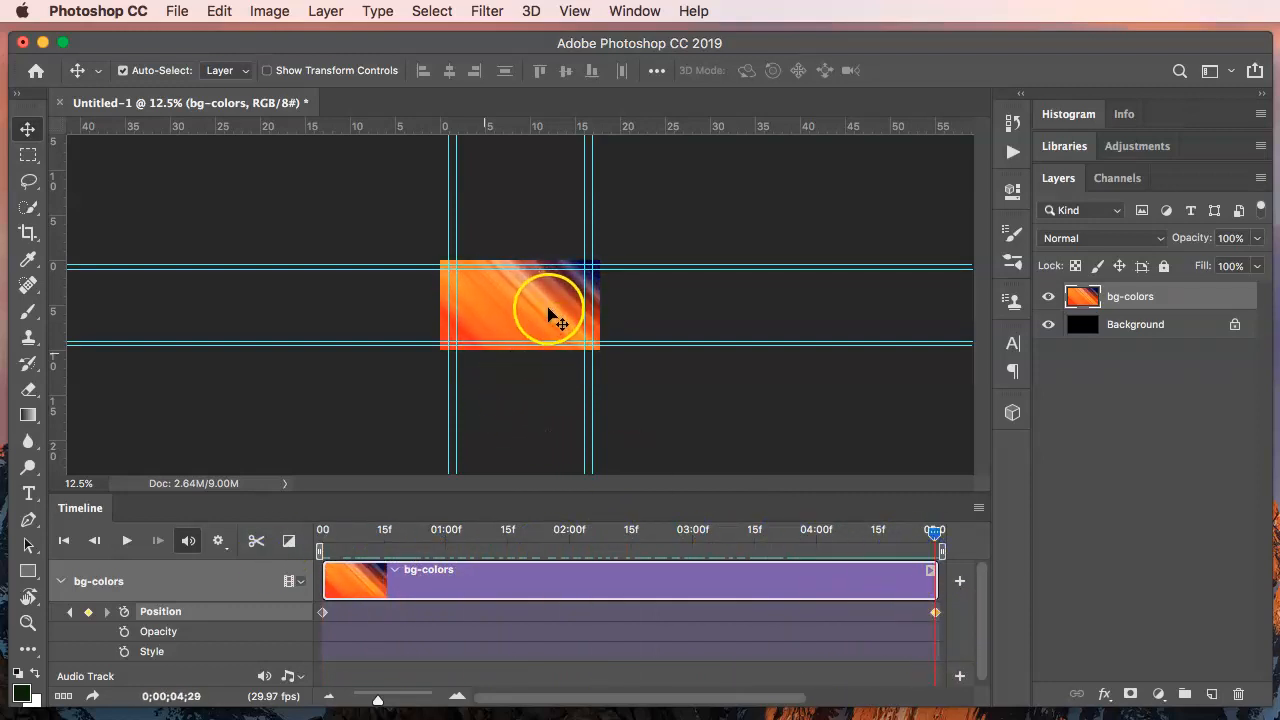
{"action": "mouse_move", "coordinate": [563, 300]}
{"action": "left_mouse_down"}
{"action": "mouse_move", "coordinate": [513, 335]}
{"action": "mouse_move", "coordinate": [551, 300]}
{"action": "mouse_move", "coordinate": [526, 349]}
{"action": "mouse_move", "coordinate": [579, 319]}
{"action": "left_mouse_up"}
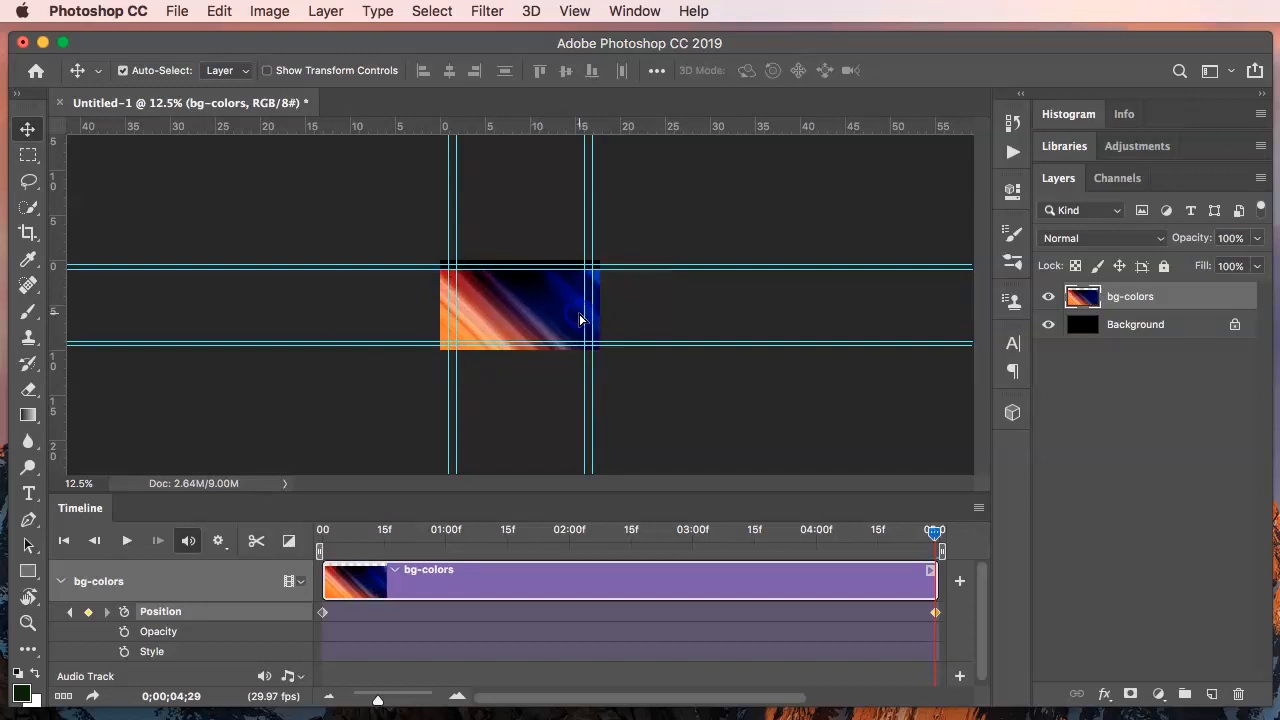
- Fine-tune the bg-colors layer's position so the image's upper-right corner meets the canvas corner without a black gap
{"action": "key", "text": "super+equal"}
{"action": "left_click", "coordinate": [579, 318]}
{"action": "key", "text": "super+equal"}
{"action": "key", "text": "super+equal"}
{"action": "key", "text": "super+equal"}
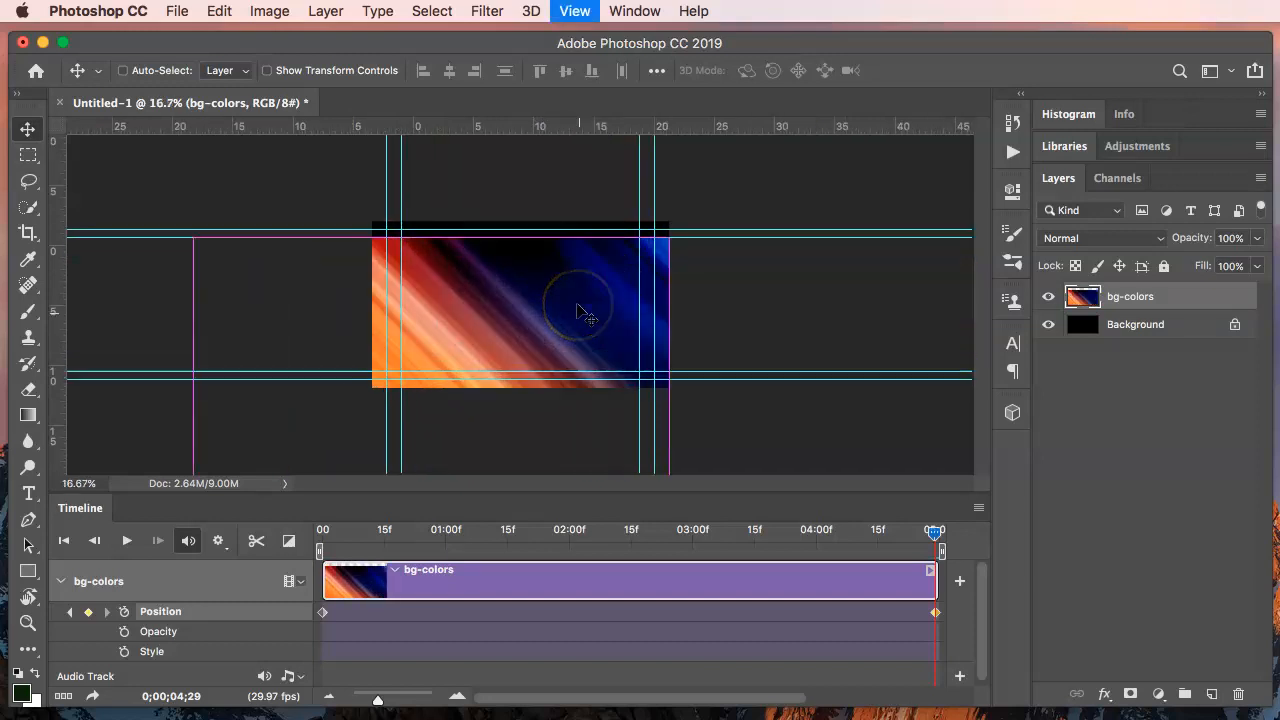
{"action": "mouse_move", "coordinate": [640, 257]}
{"action": "left_mouse_down"}
{"action": "mouse_move", "coordinate": [609, 274]}
{"action": "mouse_move", "coordinate": [634, 289]}
{"action": "mouse_move", "coordinate": [640, 271]}
{"action": "left_mouse_up"}
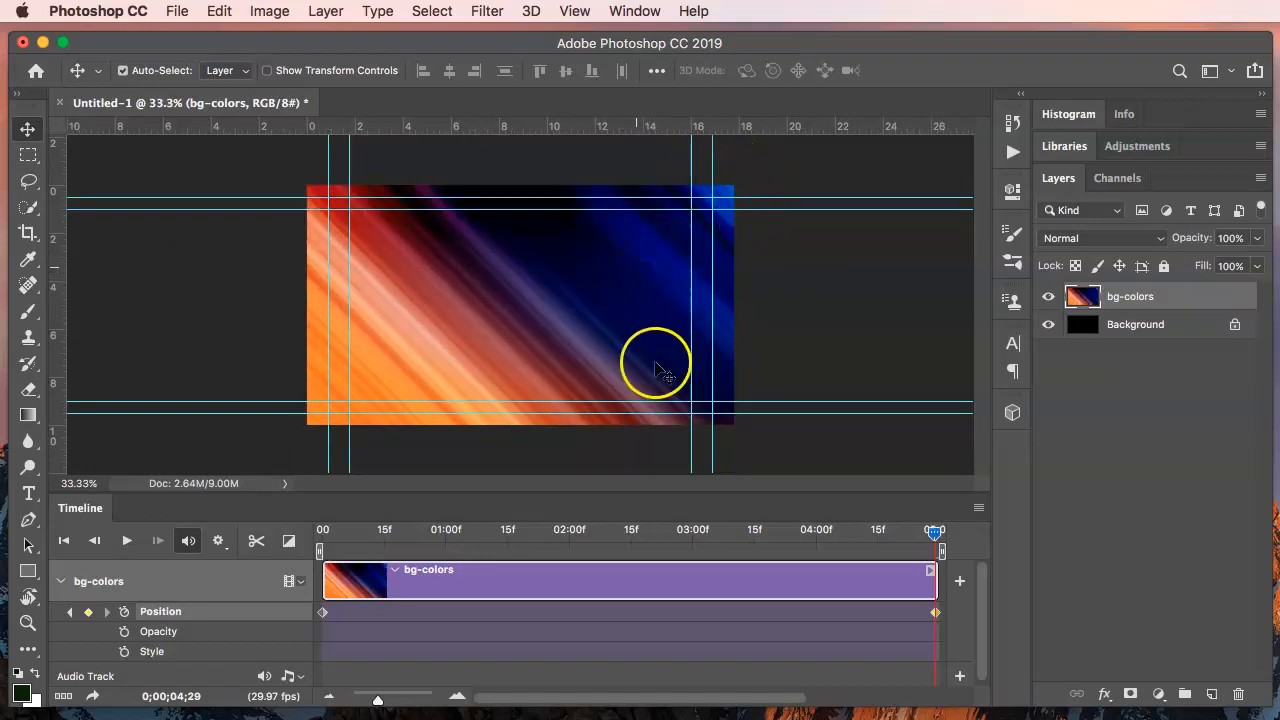
- Preview the background animation by scrubbing back to the start of the timeline and playing it through
{"action": "left_click_drag", "start_coordinate": [934, 531], "coordinate": [957, 506]}
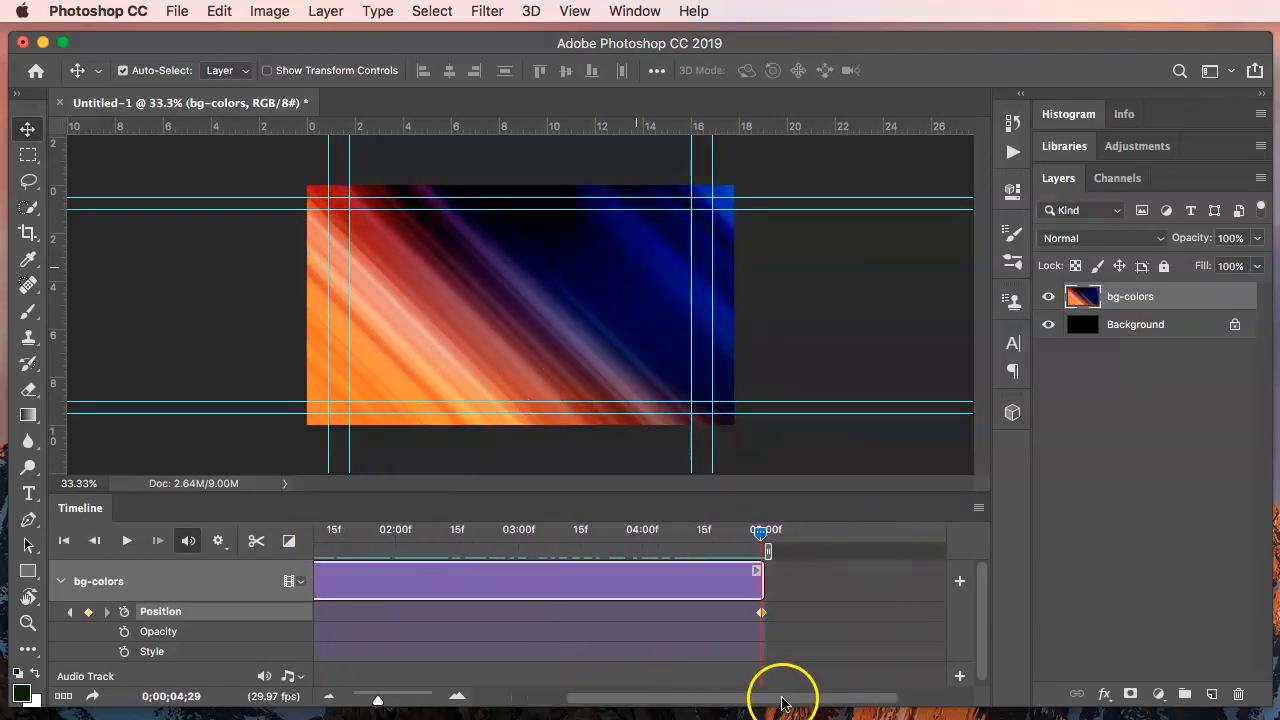
{"action": "left_click_drag", "start_coordinate": [783, 703], "coordinate": [557, 708]}
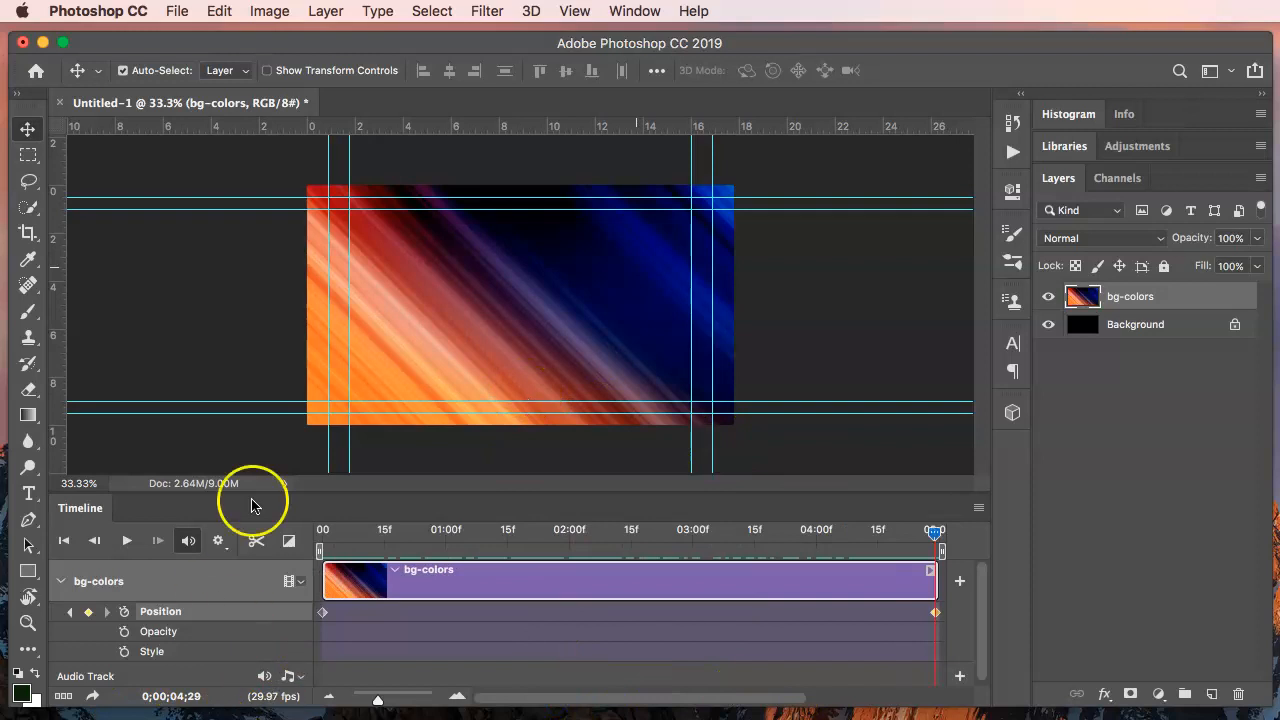
{"action": "left_click_drag", "start_coordinate": [934, 531], "coordinate": [322, 531]}
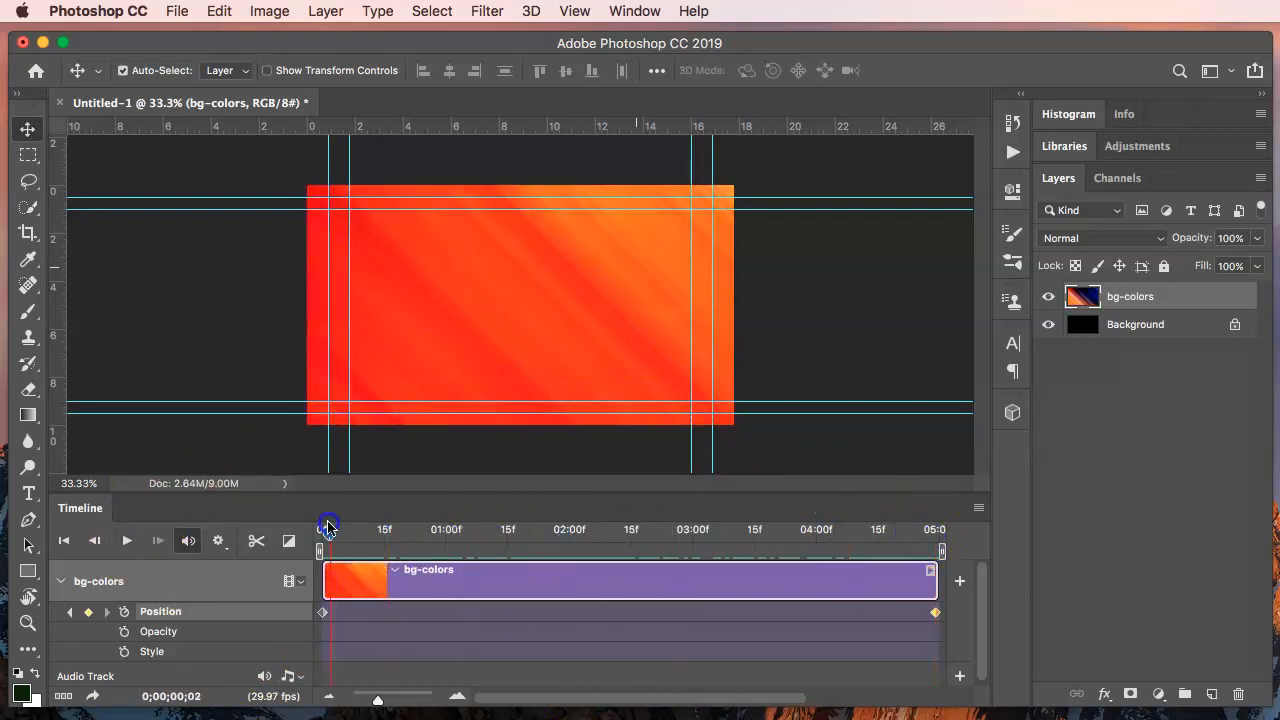
{"action": "left_click", "coordinate": [128, 541]}
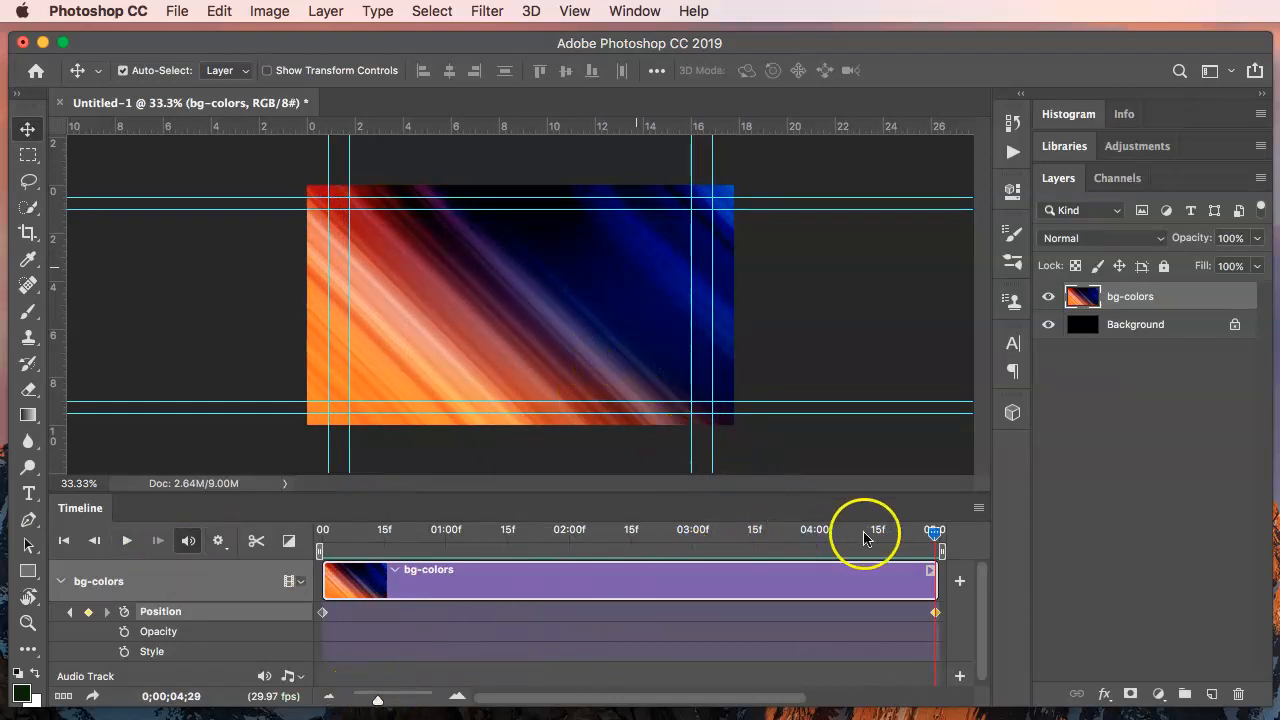
- Extend the end of the bg-colors clip to about 10 seconds on the timeline
{"action": "left_click_drag", "start_coordinate": [378, 703], "coordinate": [371, 703]}
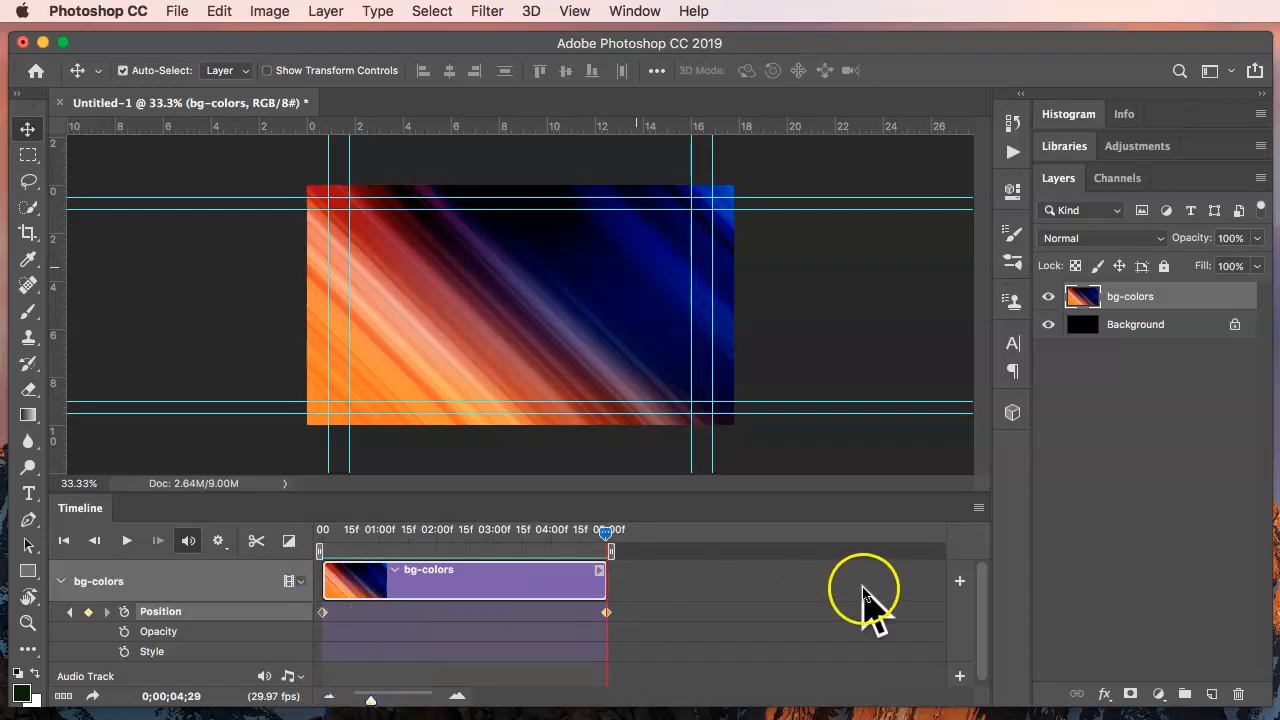
{"action": "left_click_drag", "start_coordinate": [371, 696], "coordinate": [358, 703]}
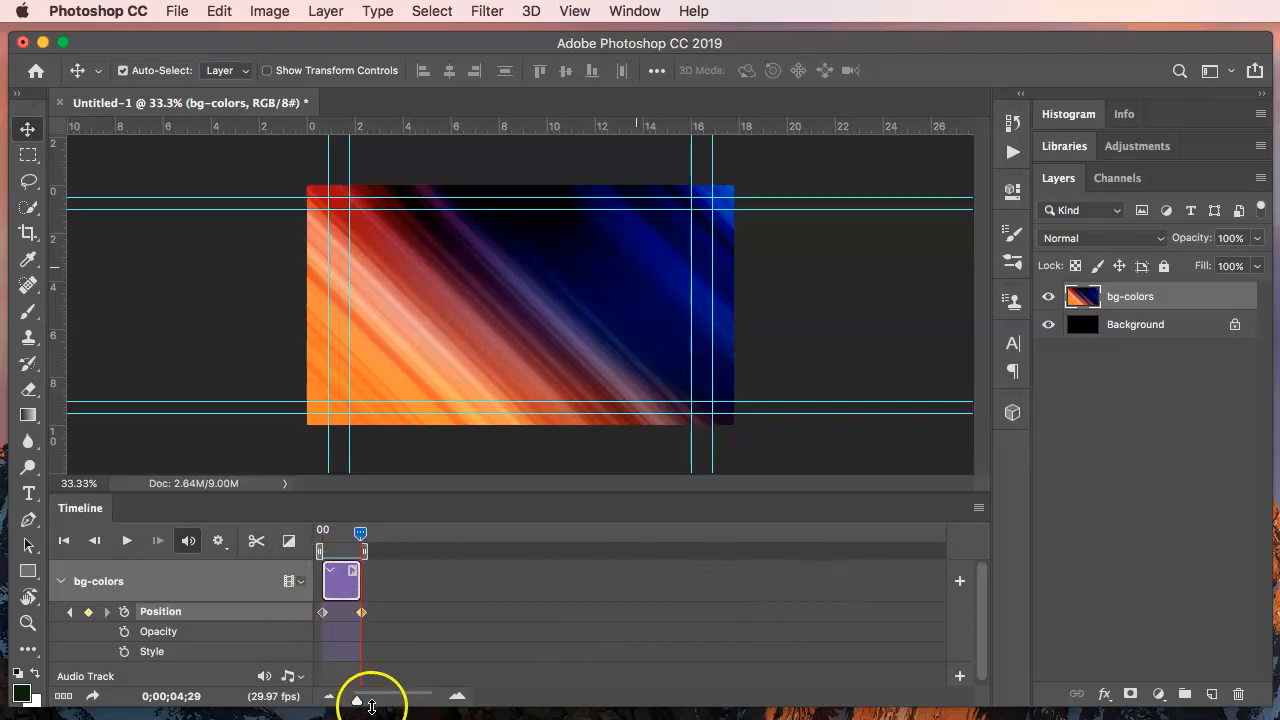
{"action": "left_click_drag", "start_coordinate": [357, 703], "coordinate": [371, 708]}
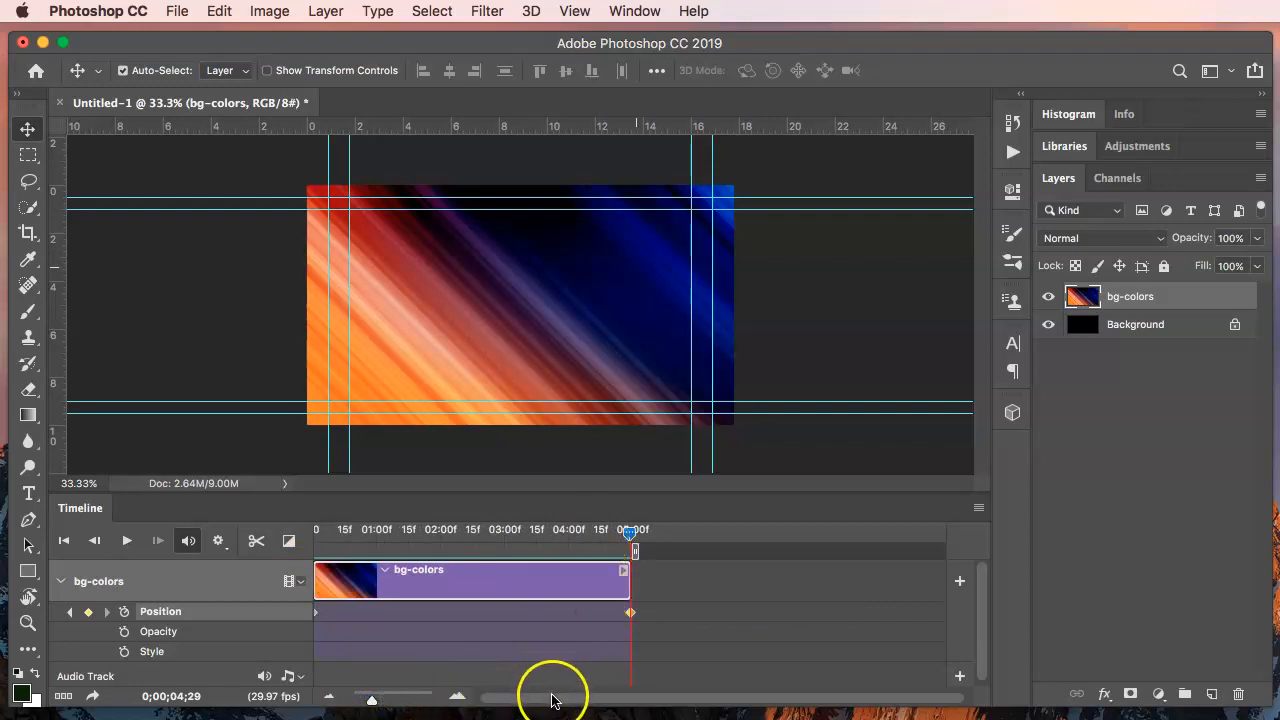
{"action": "left_click_drag", "start_coordinate": [551, 700], "coordinate": [514, 697]}
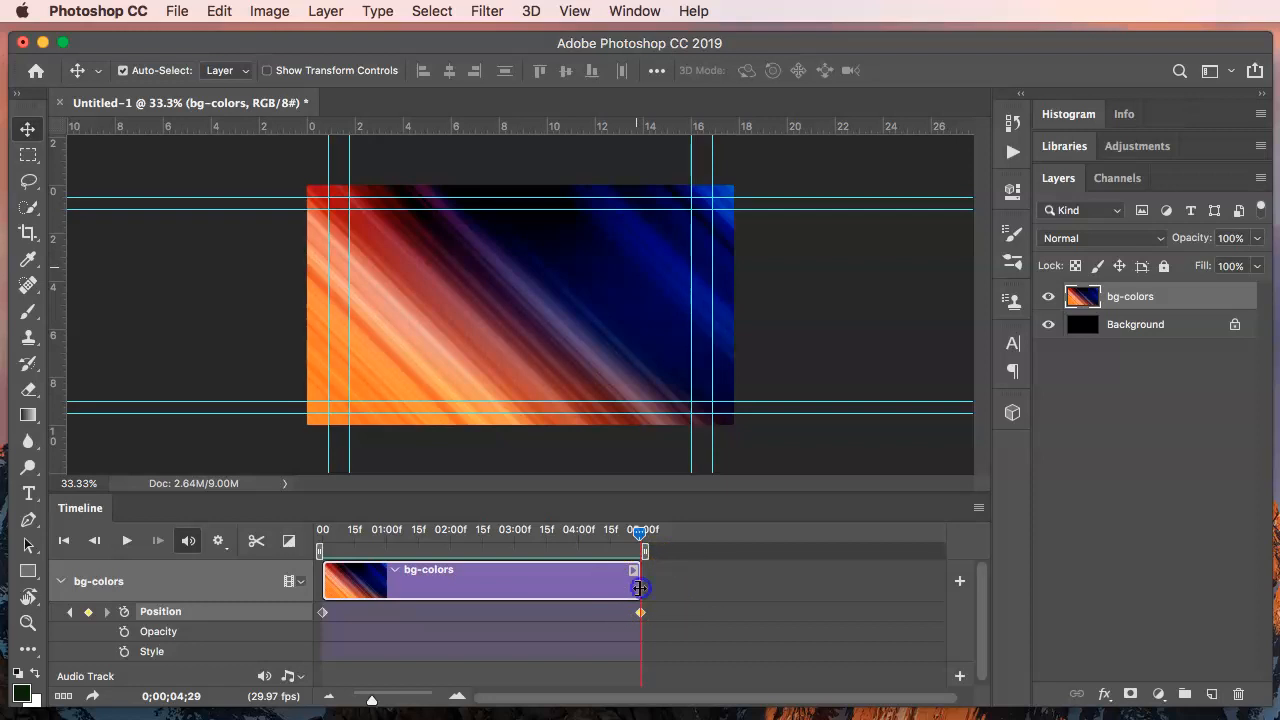
{"action": "left_click_drag", "start_coordinate": [639, 588], "coordinate": [942, 580]}
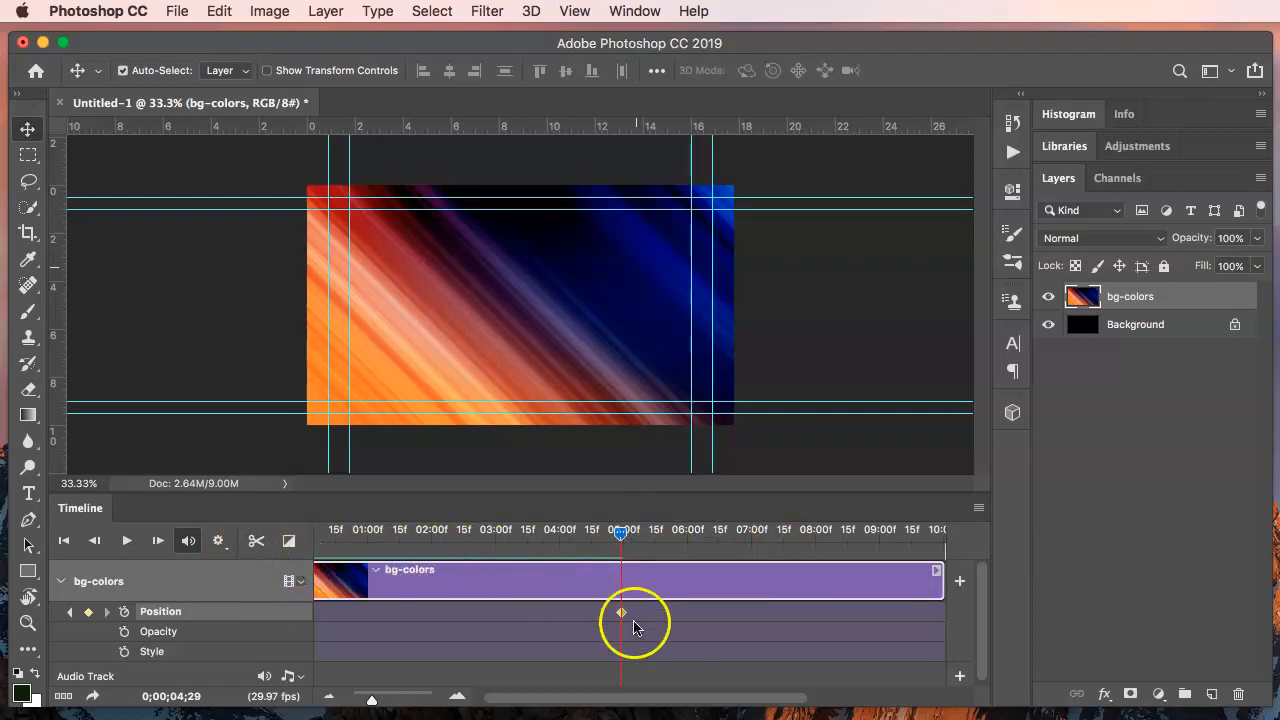
- Shift the second Position keyframe of the bg-colors track to the clip's end at about 10:00f
{"action": "left_click_drag", "start_coordinate": [621, 531], "coordinate": [668, 543]}
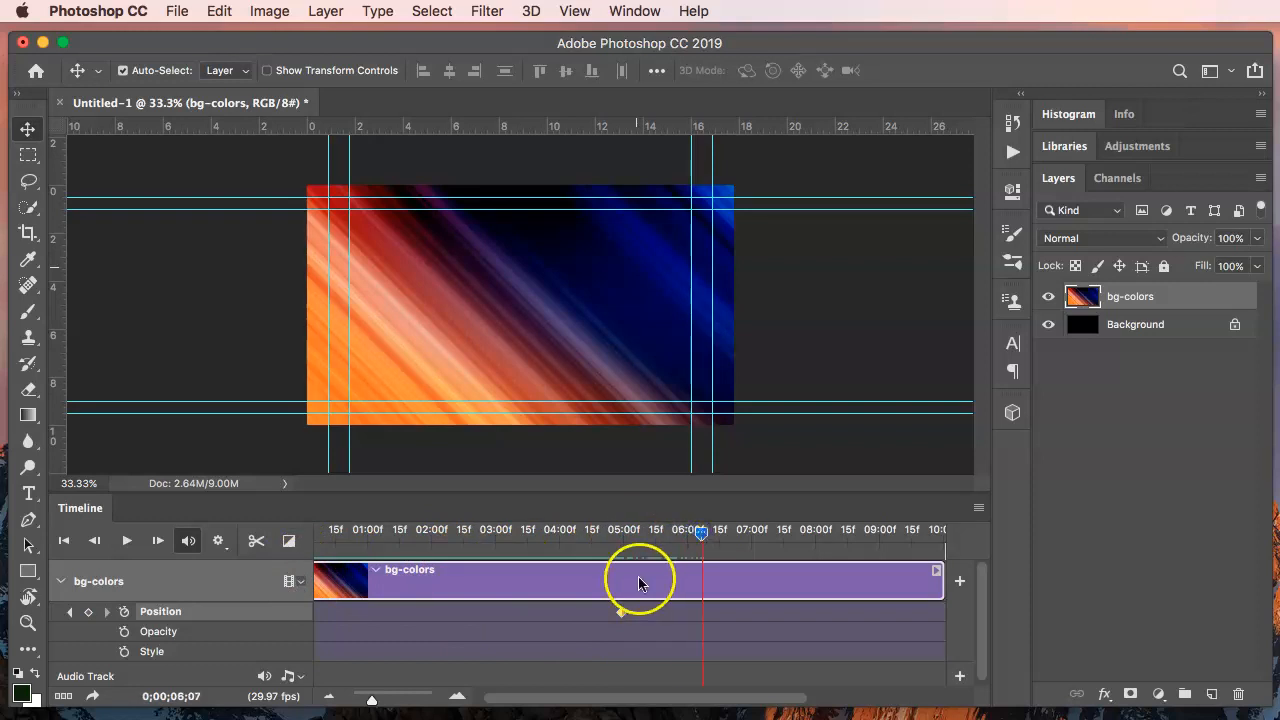
{"action": "mouse_move", "coordinate": [701, 531]}
{"action": "left_mouse_down"}
{"action": "mouse_move", "coordinate": [523, 535]}
{"action": "mouse_move", "coordinate": [683, 541]}
{"action": "left_mouse_up"}
{"action": "left_click_drag", "start_coordinate": [625, 618], "coordinate": [886, 640]}
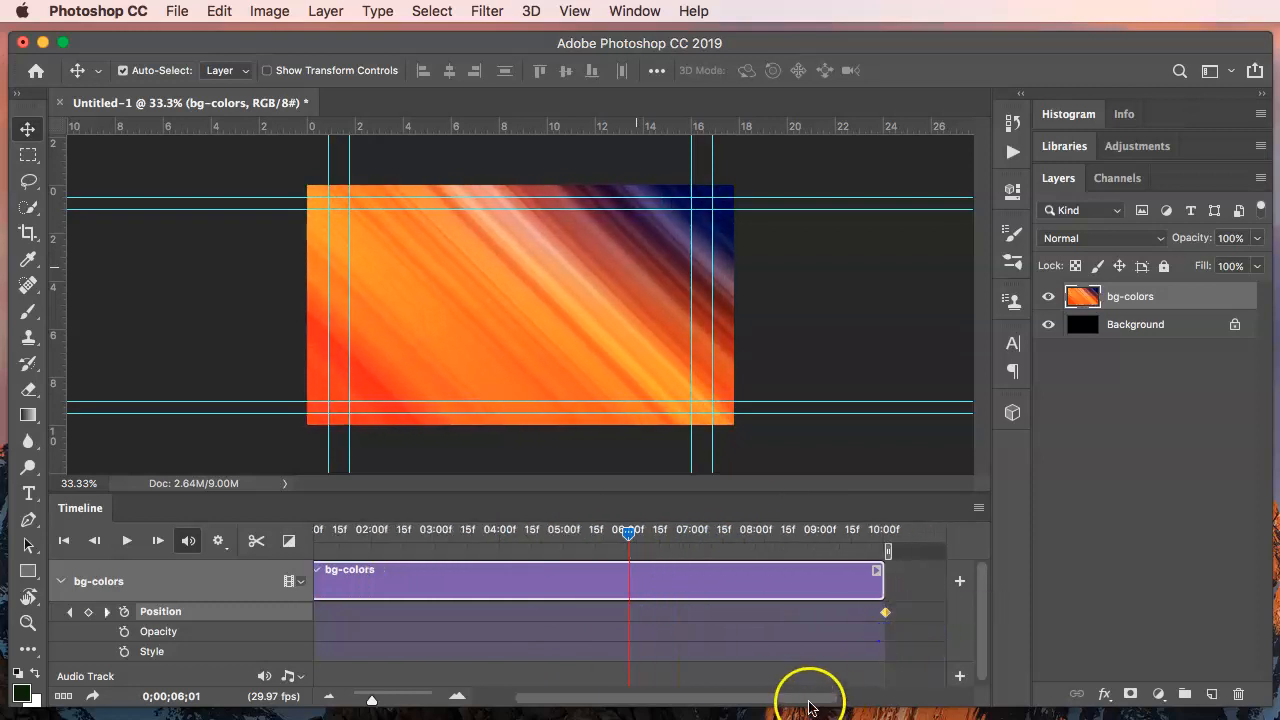
- Return the playhead to 0;00;00;00 and play the lengthened background animation
{"action": "left_click_drag", "start_coordinate": [809, 697], "coordinate": [763, 700]}
{"action": "left_click_drag", "start_coordinate": [718, 553], "coordinate": [271, 519]}
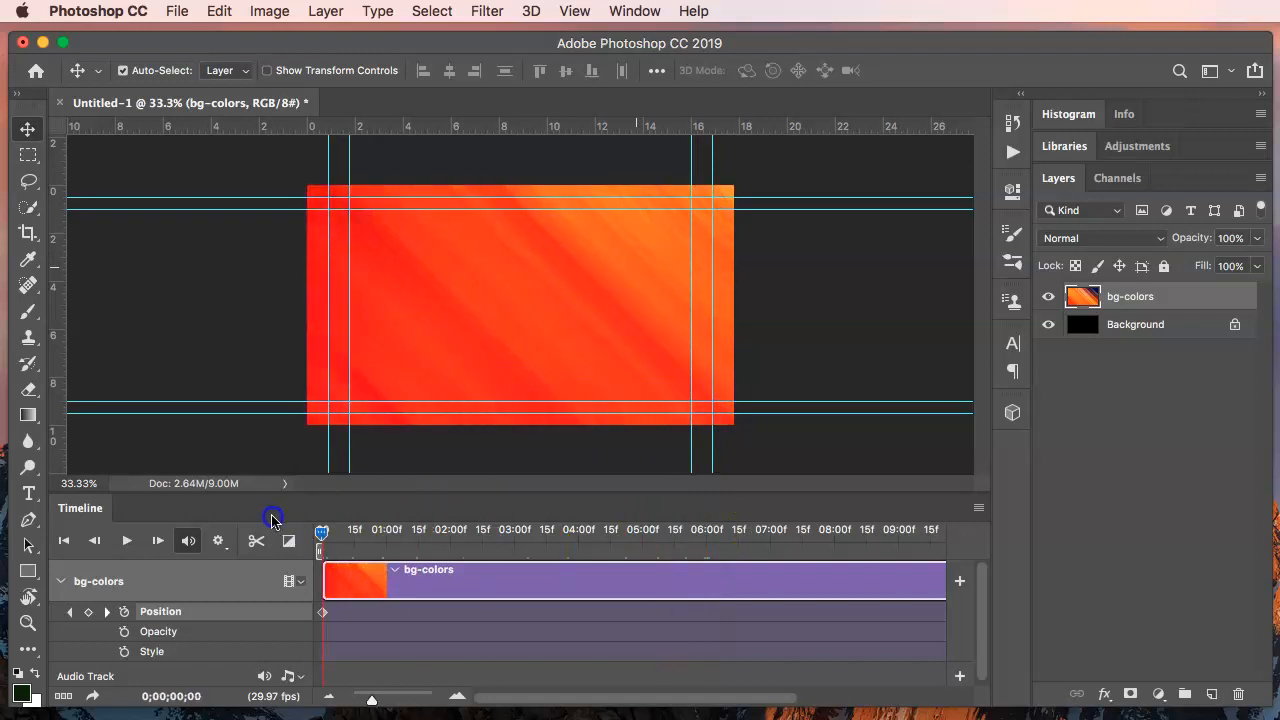
{"action": "key", "text": "space"}
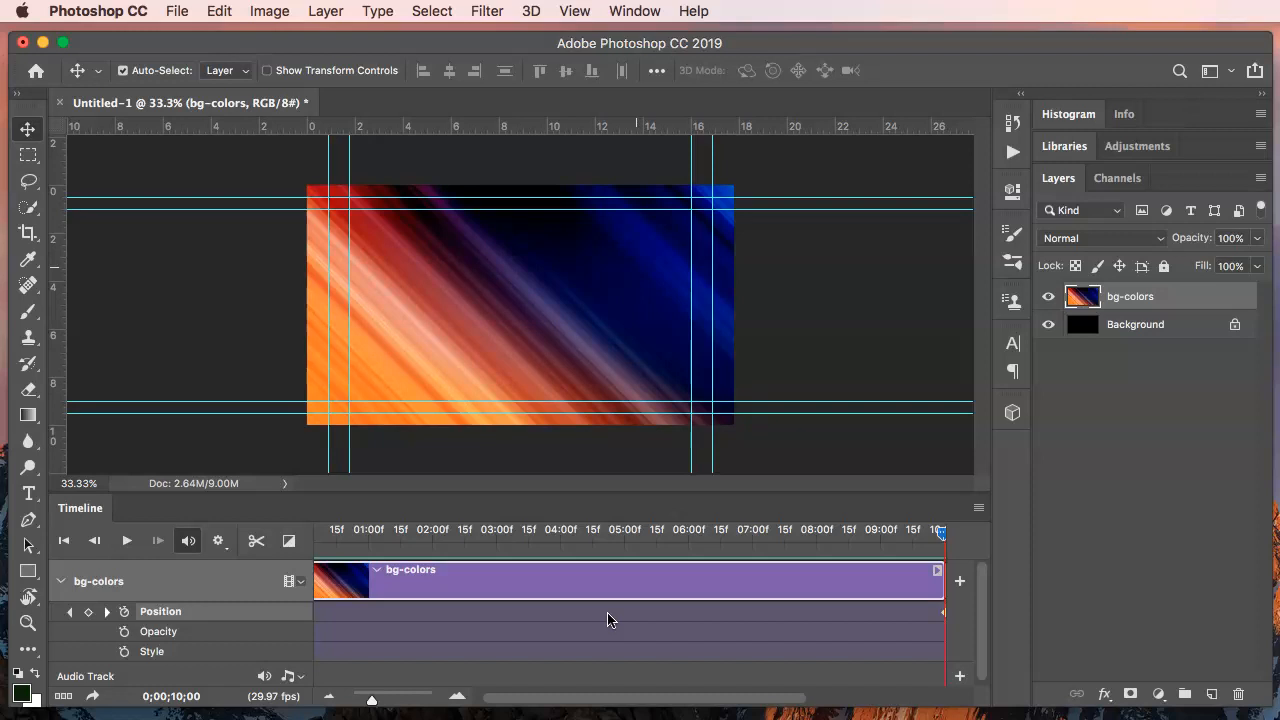
- Set the Horizontal Type tool's text color to orange, about #f6a423
{"action": "left_click", "coordinate": [29, 493]}
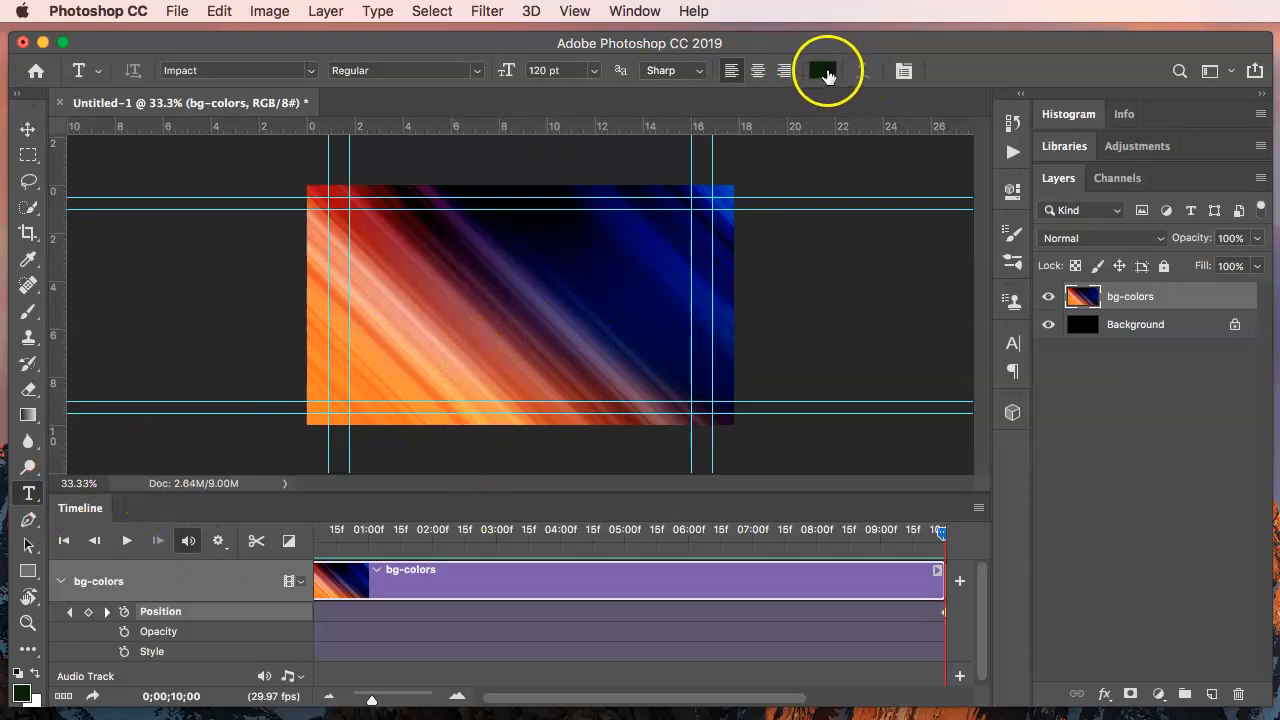
{"action": "left_click", "coordinate": [822, 72]}
{"action": "left_click_drag", "start_coordinate": [754, 397], "coordinate": [633, 303]}
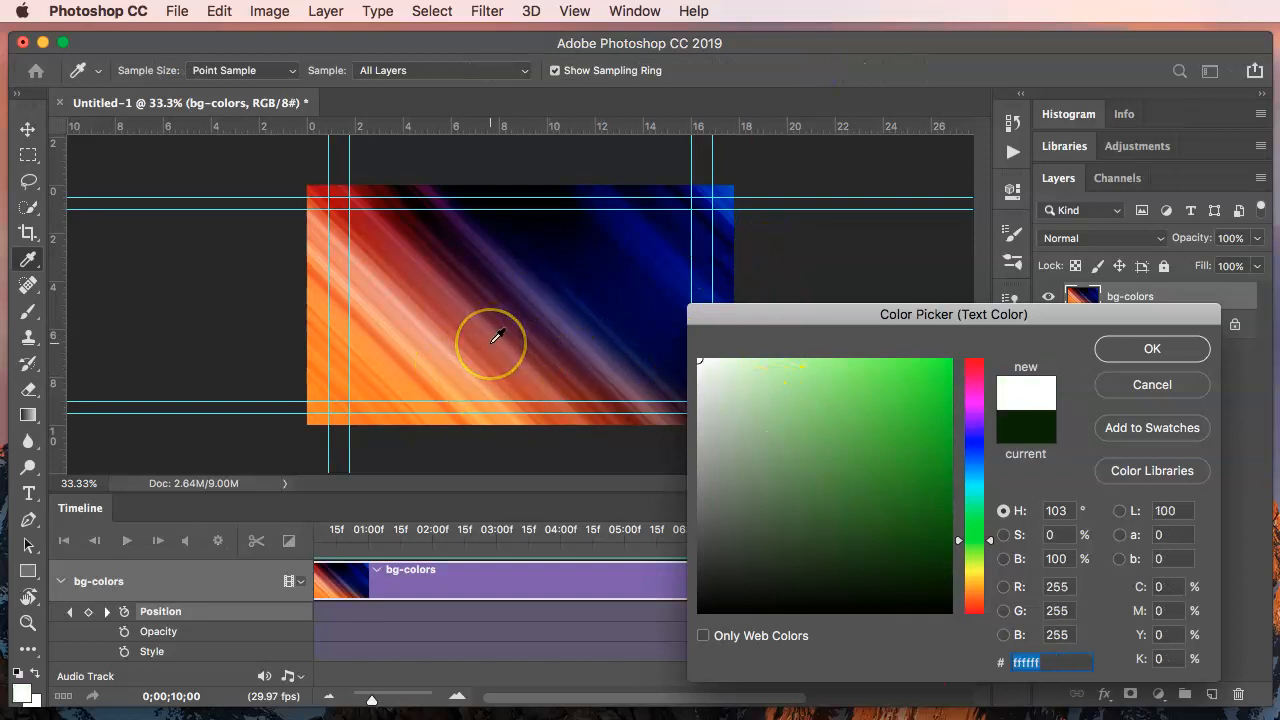
{"action": "left_click_drag", "start_coordinate": [987, 541], "coordinate": [989, 587]}
{"action": "left_click_drag", "start_coordinate": [929, 380], "coordinate": [906, 367]}
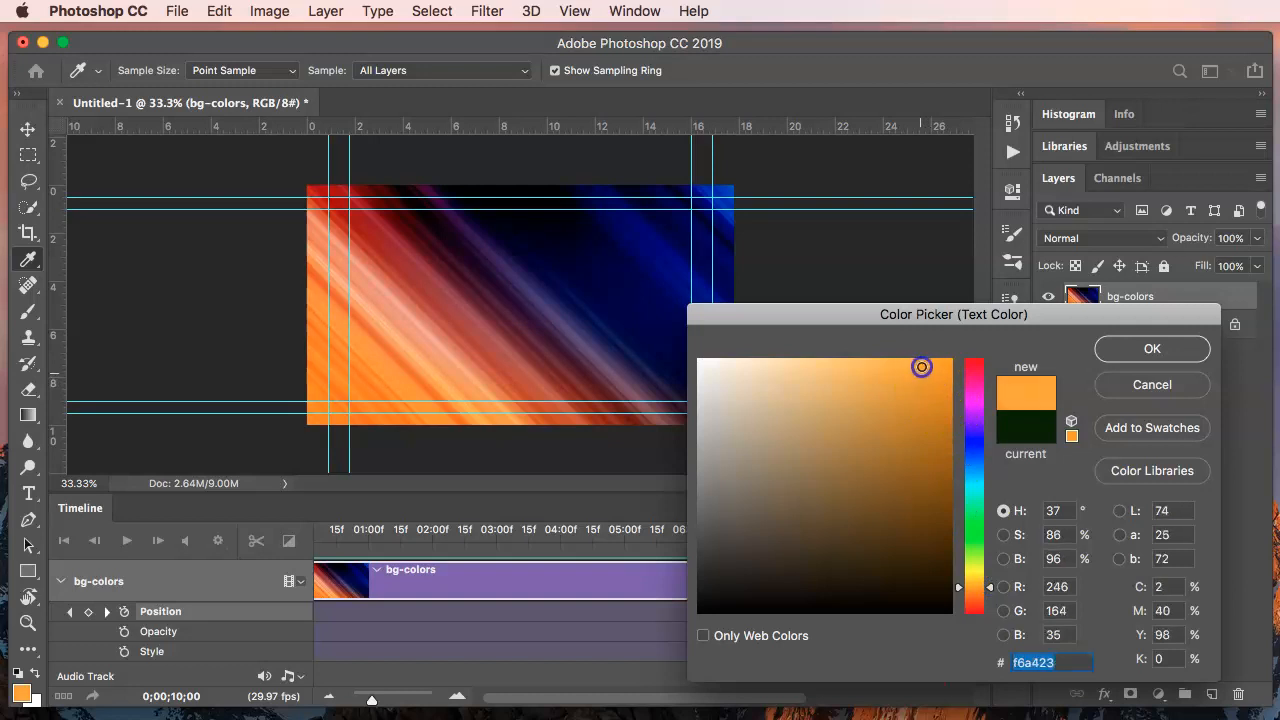
{"action": "left_click", "coordinate": [1133, 357]}
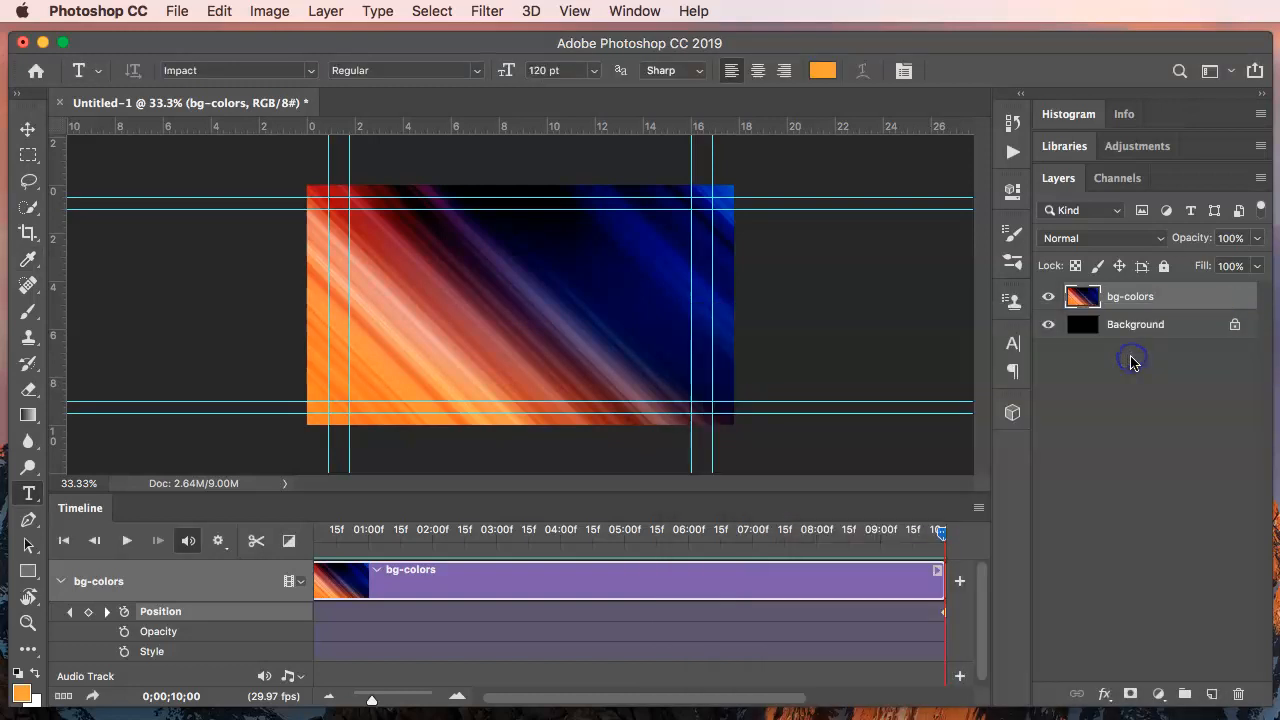
- Add the text PHOTOSHOP to the canvas and move it near the center, aligned vertically to the canvas middle
{"action": "left_click", "coordinate": [497, 325]}
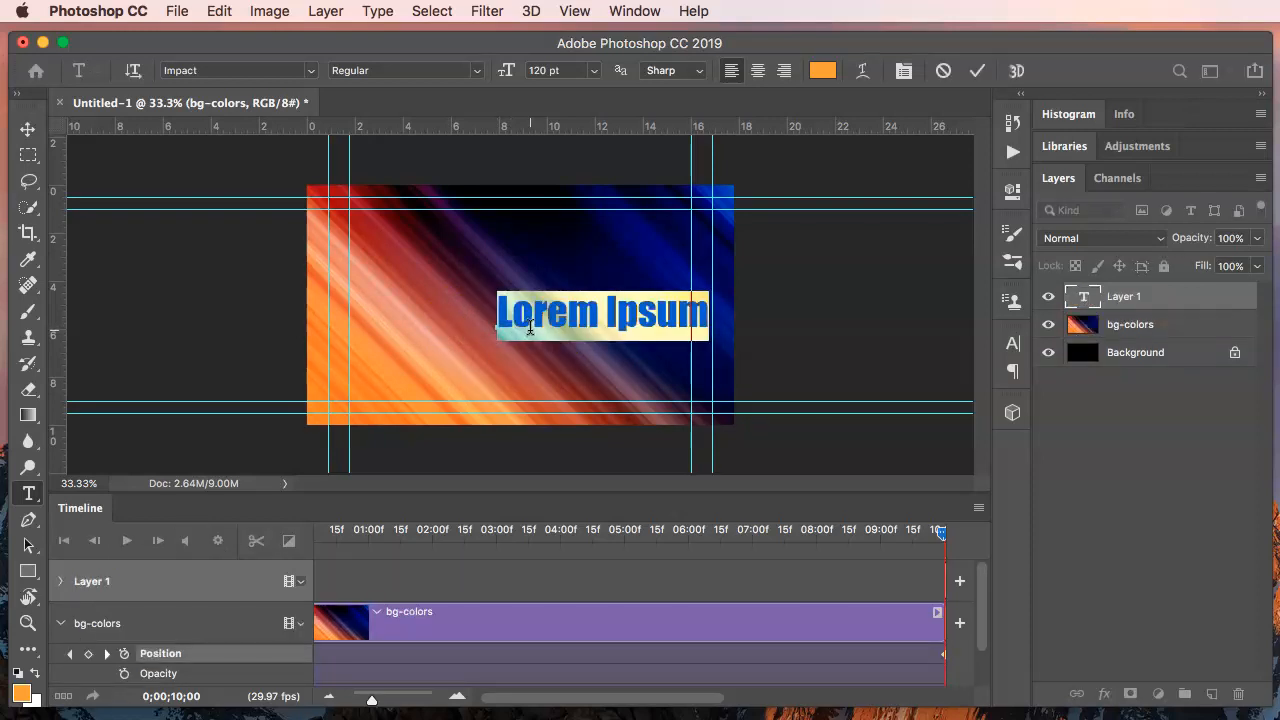
{"action": "type", "text": "PHOTOSHOP"}
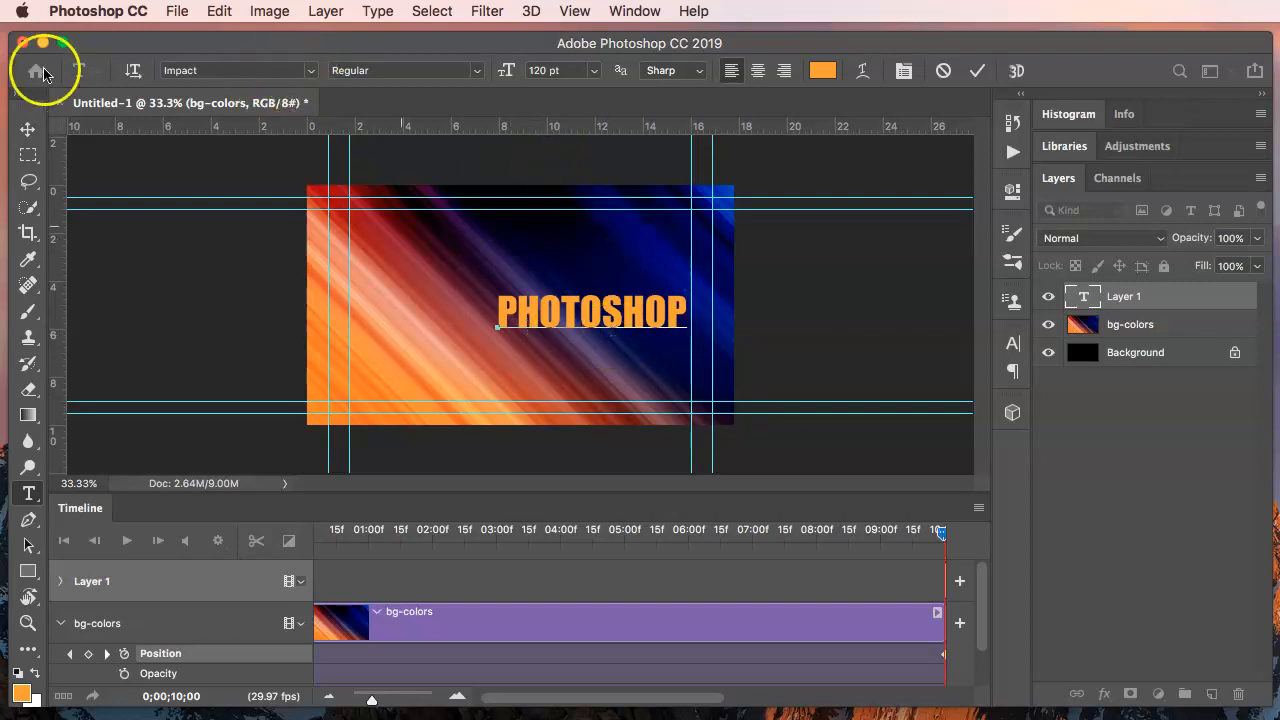
{"action": "left_click", "coordinate": [26, 128]}
{"action": "left_click_drag", "start_coordinate": [630, 318], "coordinate": [558, 302]}
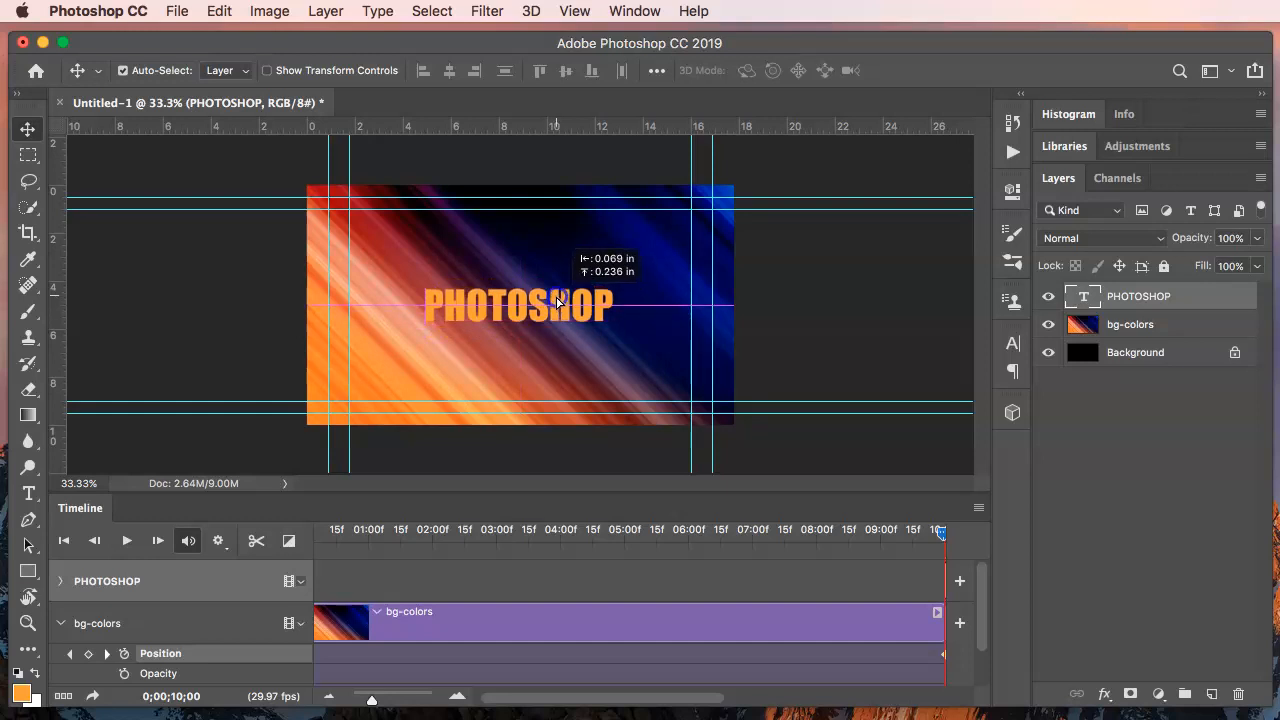
- Move the PHOTOSHOP clip to the beginning of the timeline and set the playhead to 0;00;00;00
{"action": "left_click_drag", "start_coordinate": [941, 534], "coordinate": [810, 512]}
{"action": "left_click_drag", "start_coordinate": [813, 563], "coordinate": [500, 585]}
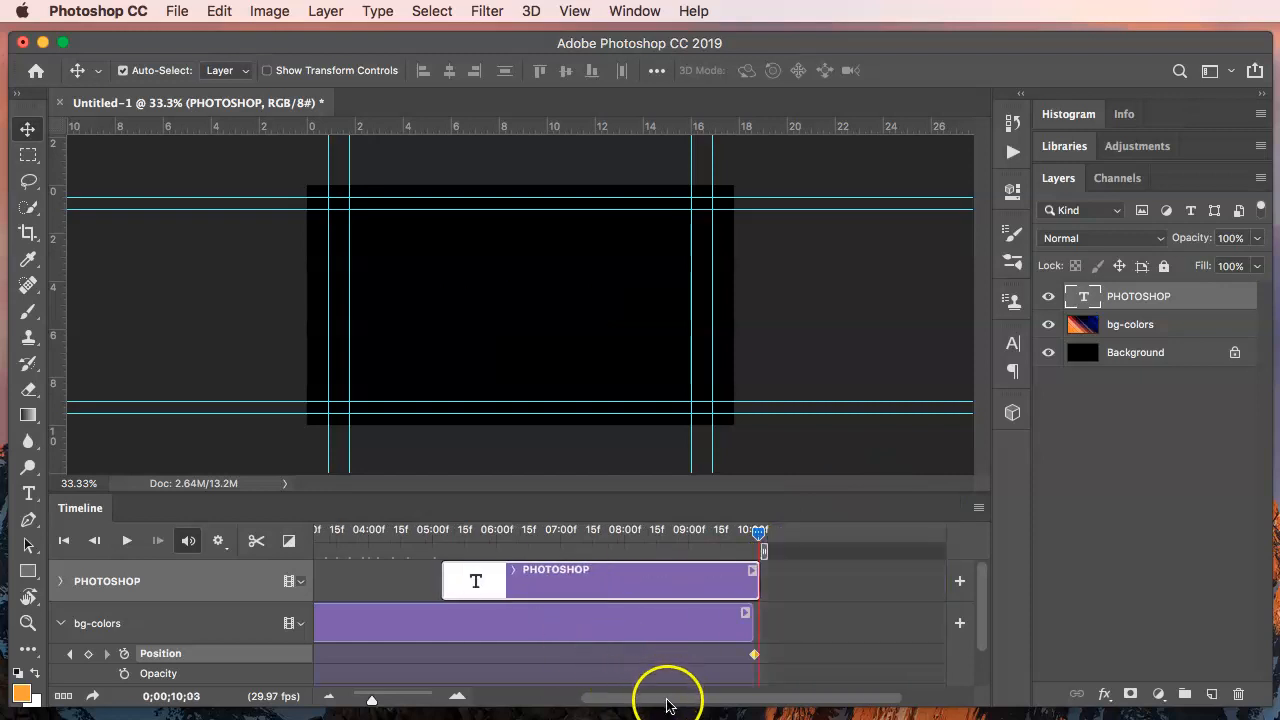
{"action": "left_click_drag", "start_coordinate": [667, 703], "coordinate": [560, 706]}
{"action": "left_click_drag", "start_coordinate": [677, 583], "coordinate": [371, 577]}
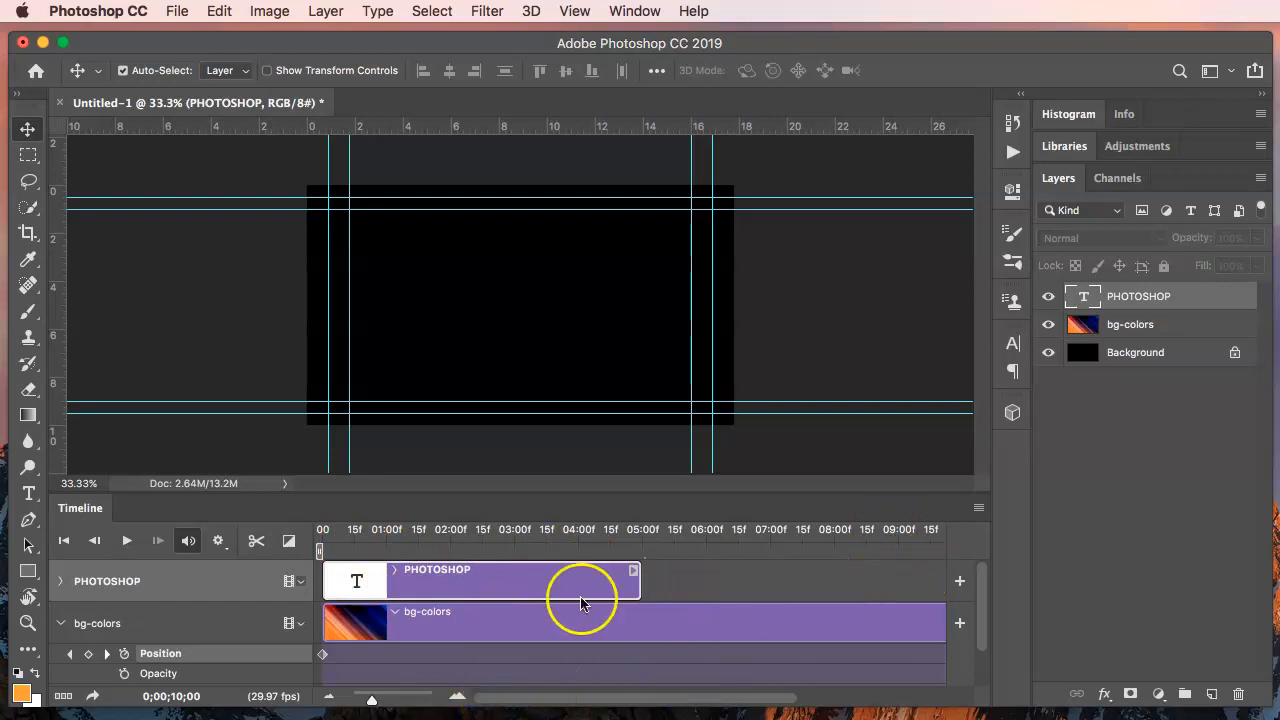
{"action": "left_click_drag", "start_coordinate": [445, 529], "coordinate": [316, 508]}
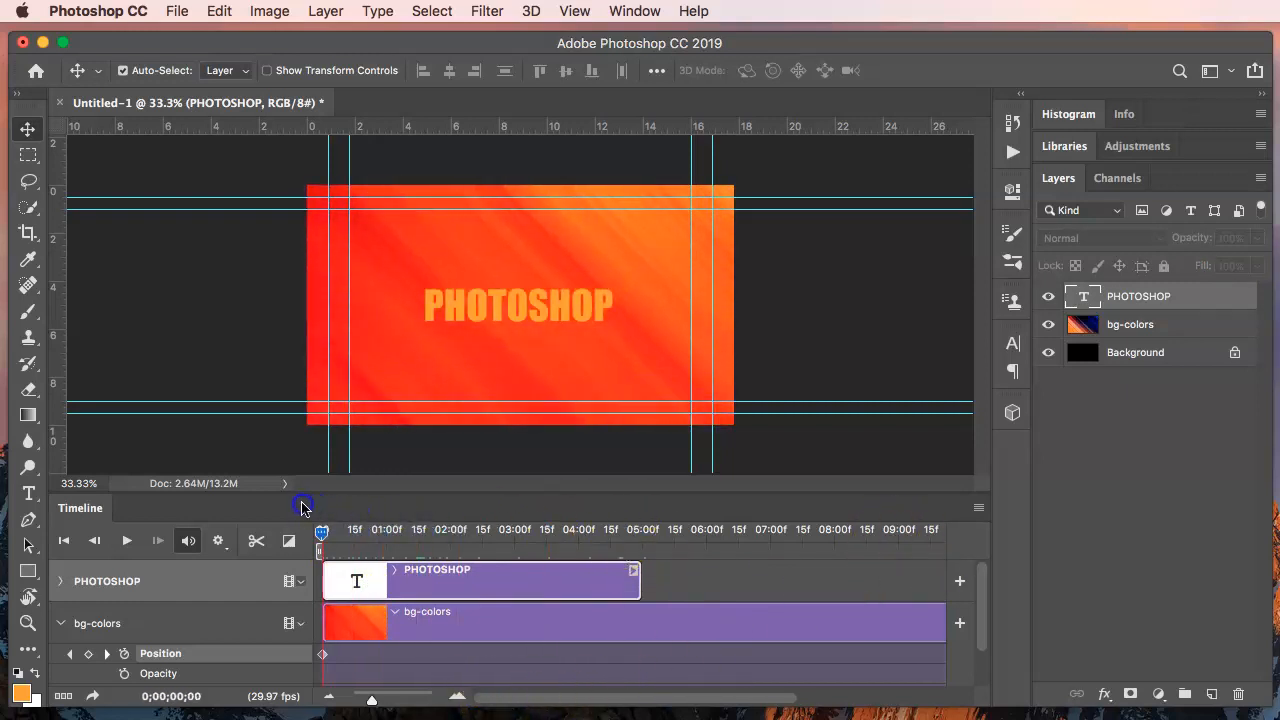
- Move the PHOTOSHOP text down off the canvas at 0;00;00;00, then reselect its clip in the timeline
{"action": "left_click", "coordinate": [362, 579]}
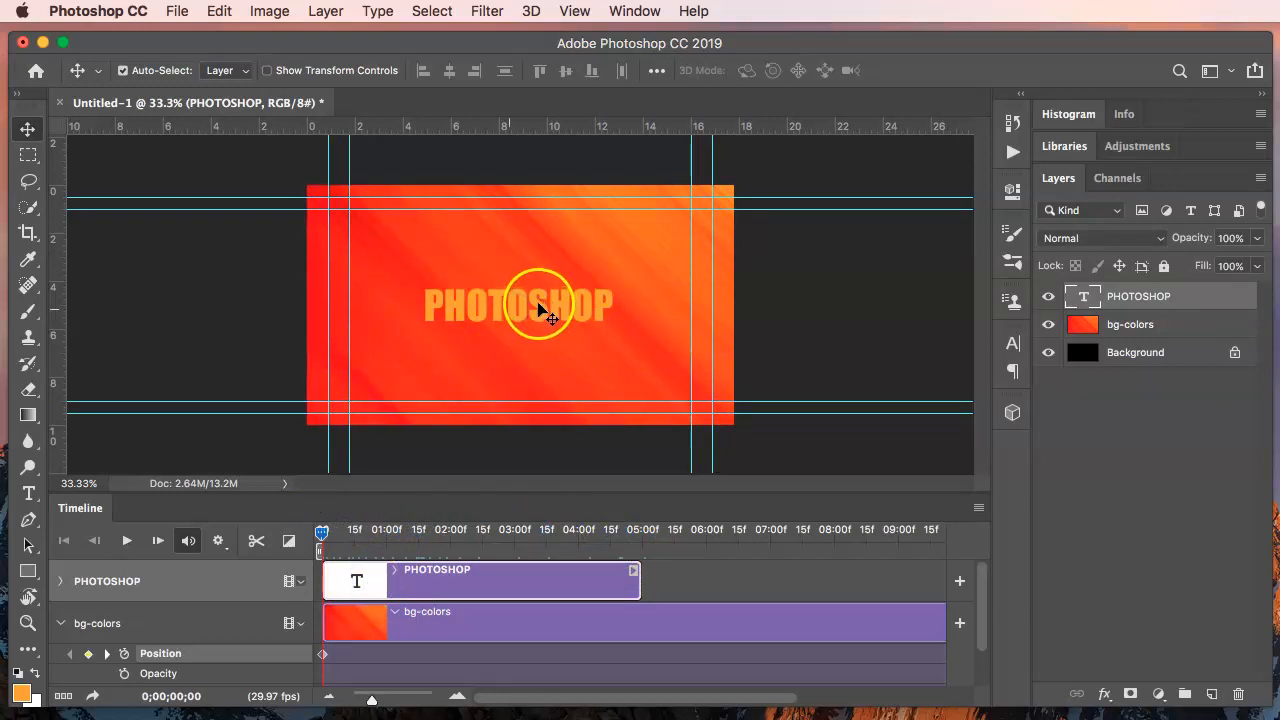
{"action": "mouse_move", "coordinate": [538, 305]}
{"action": "left_mouse_down"}
{"action": "mouse_move", "coordinate": [548, 462]}
{"action": "mouse_move", "coordinate": [524, 440]}
{"action": "mouse_move", "coordinate": [534, 327]}
{"action": "left_mouse_up"}
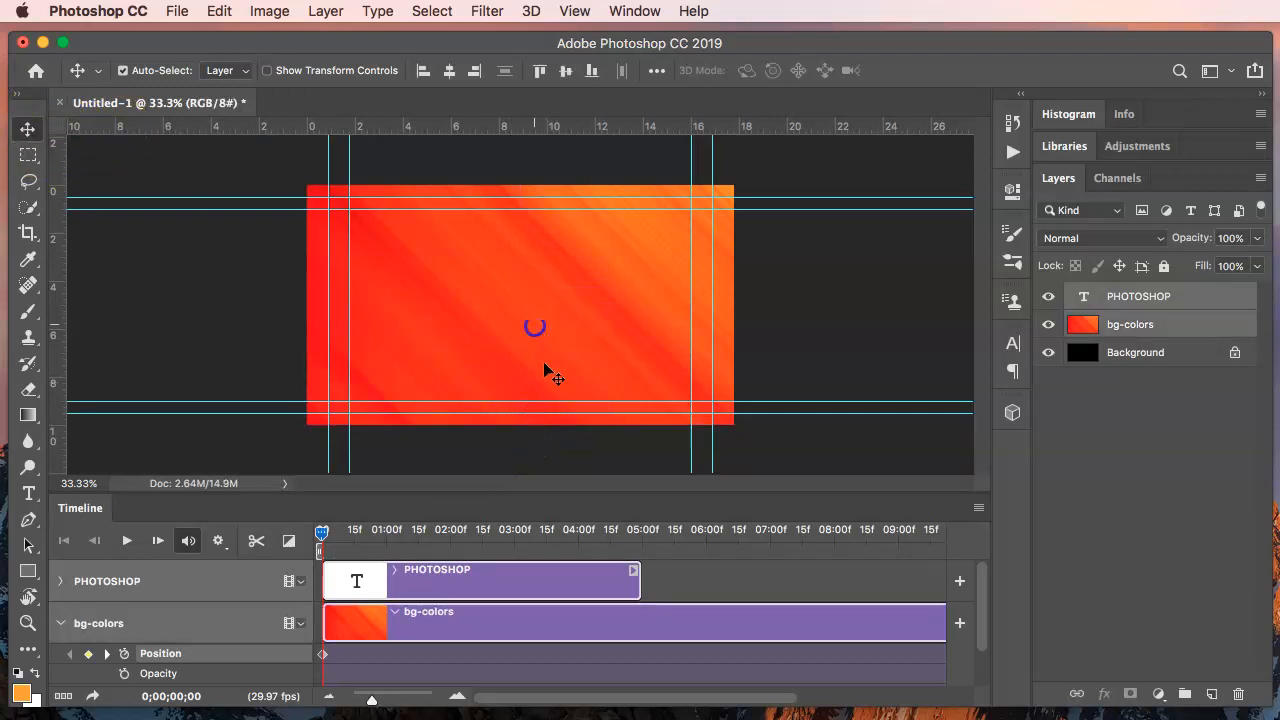
{"action": "left_click", "coordinate": [545, 578]}
{"action": "left_click_drag", "start_coordinate": [505, 455], "coordinate": [531, 449]}
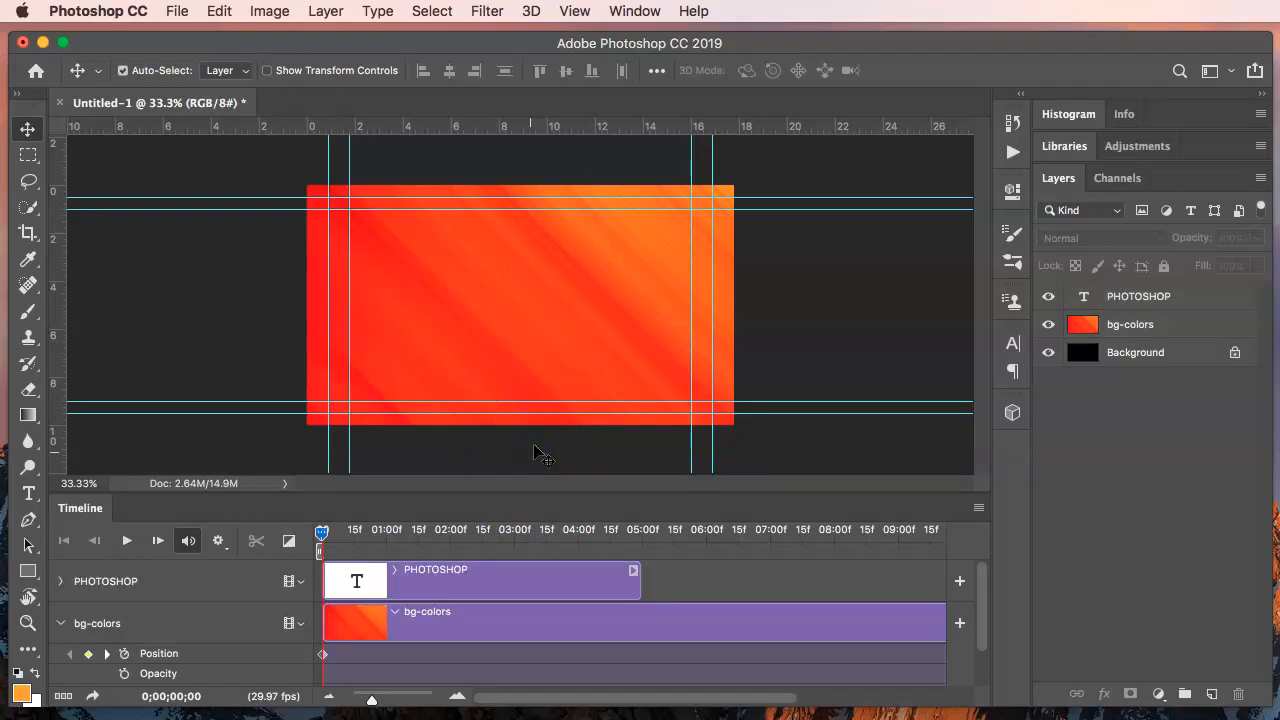
{"action": "scroll", "coordinate": [551, 400], "scroll_direction": "up", "scroll_amount": 3}
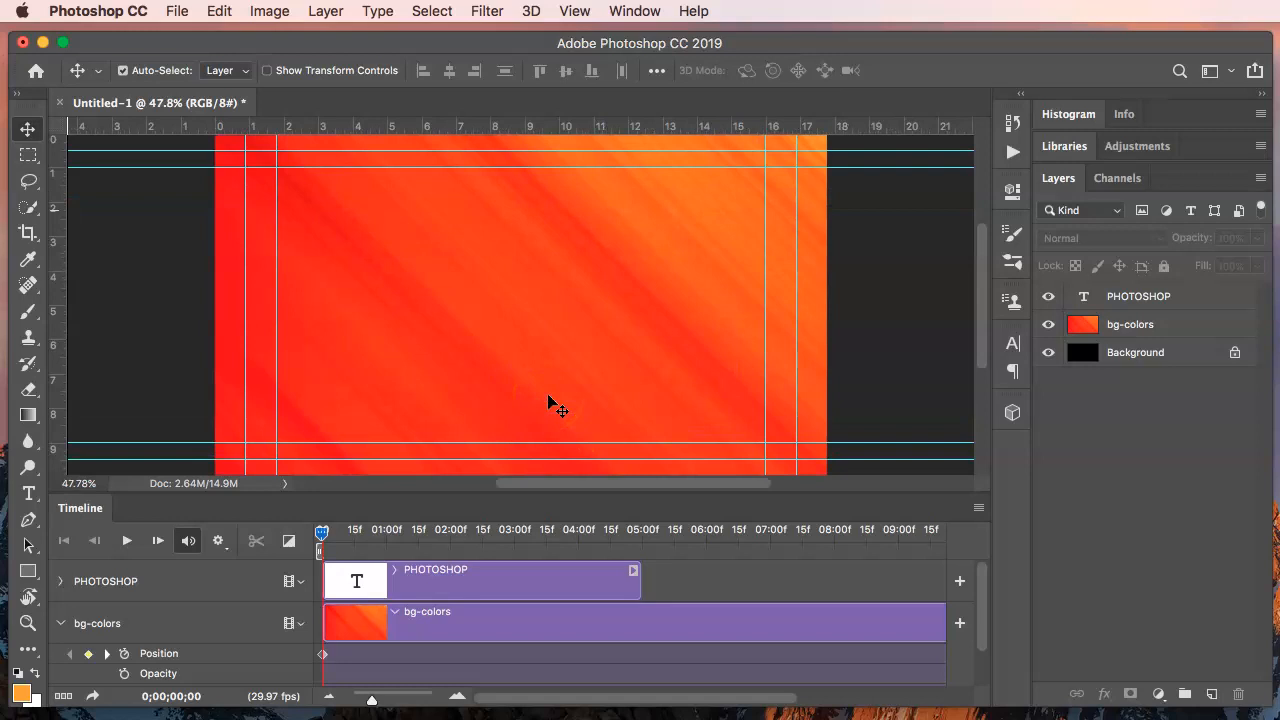
{"action": "scroll", "coordinate": [520, 376], "scroll_direction": "down", "scroll_amount": 5}
{"action": "left_click_drag", "start_coordinate": [529, 271], "coordinate": [569, 339]}
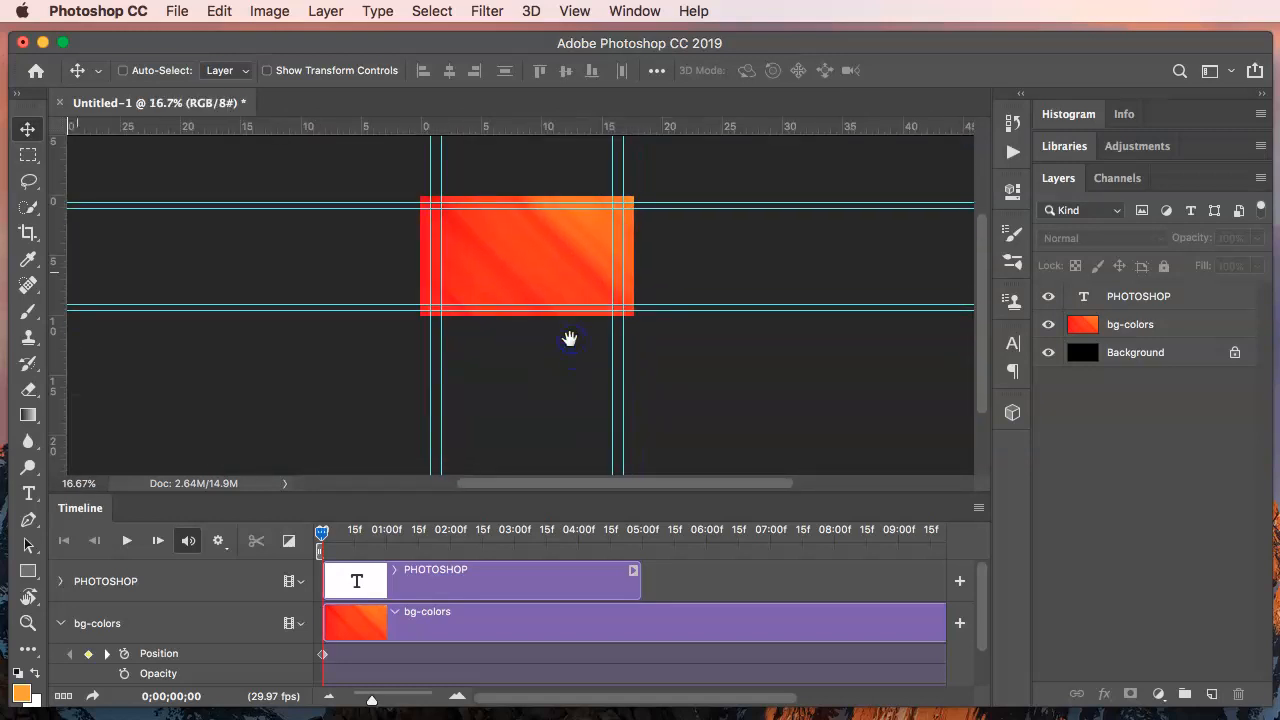
{"action": "left_click", "coordinate": [357, 580]}
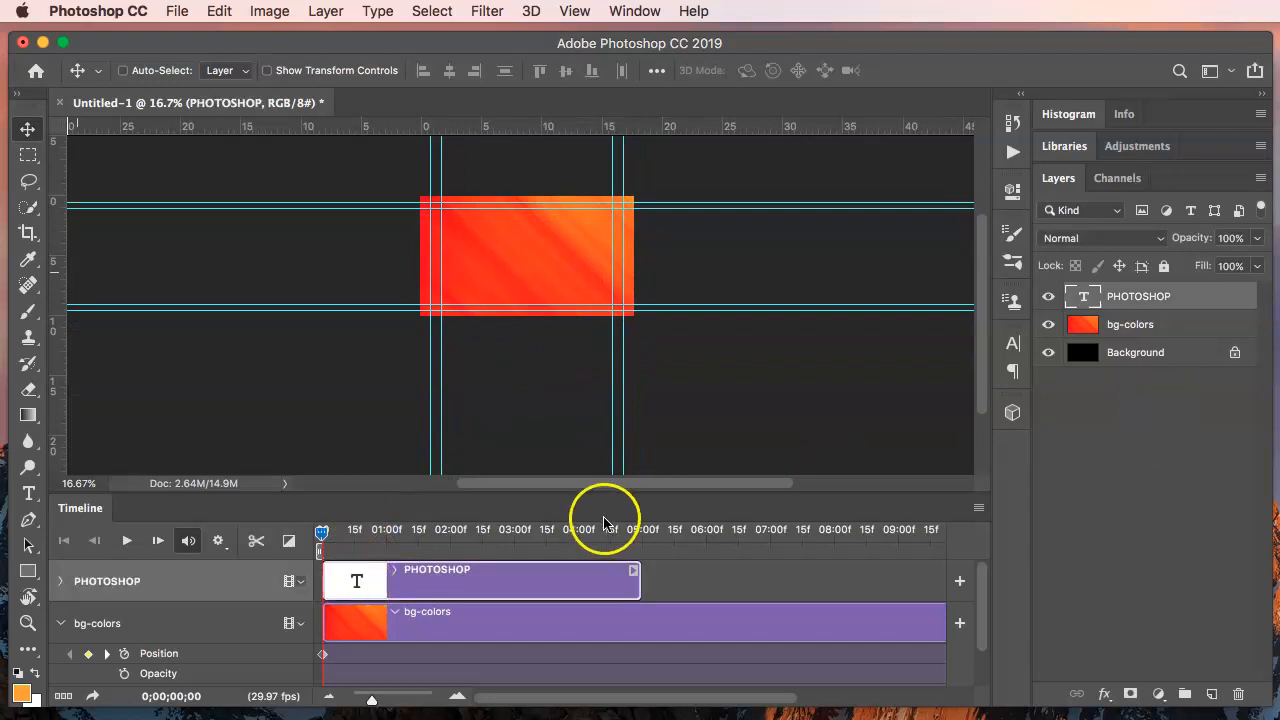
- Position the PHOTOSHOP text just below the canvas, centered horizontally, at X 640 px and Y 854.88 px
{"action": "key", "text": "super+t"}
{"action": "mouse_move", "coordinate": [543, 329]}
{"action": "left_mouse_down"}
{"action": "mouse_move", "coordinate": [546, 271]}
{"action": "mouse_move", "coordinate": [543, 343]}
{"action": "left_mouse_up"}
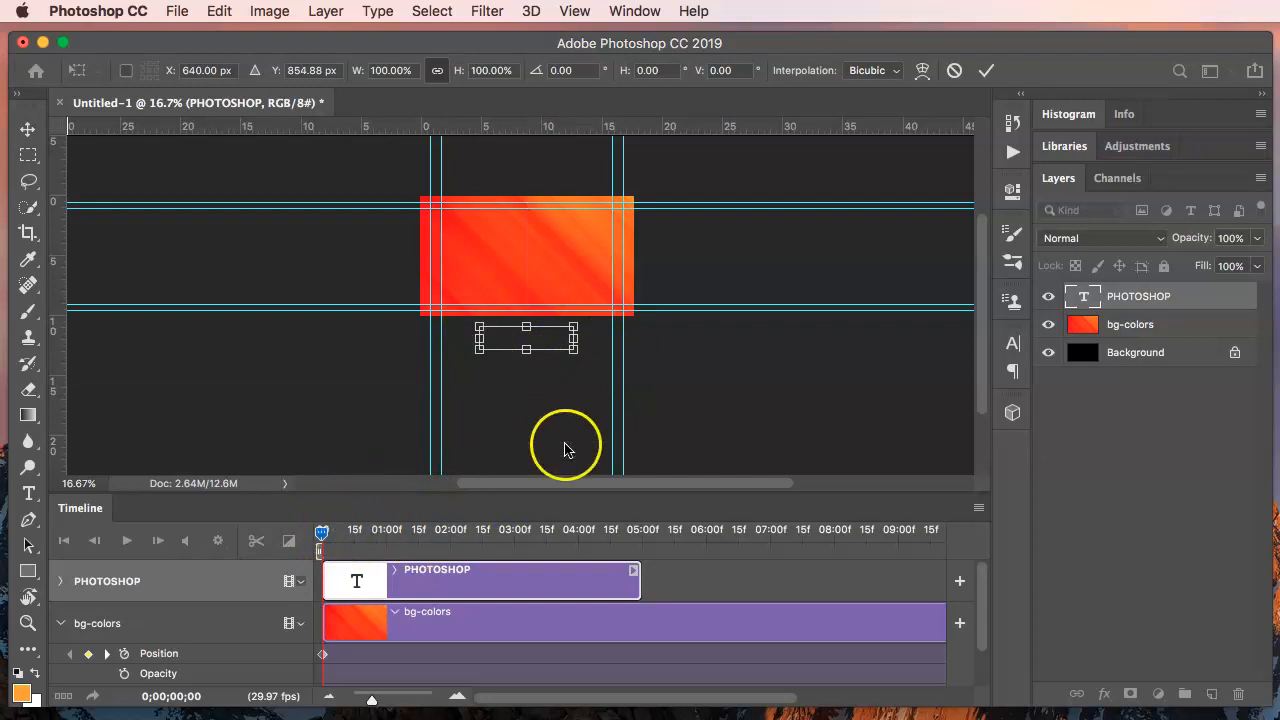
{"action": "left_click", "coordinate": [583, 376]}
- With the playhead at 0;00;00;00, expand the PHOTOSHOP track and enable Transform keyframing to set a starting keyframe
{"action": "mouse_move", "coordinate": [322, 534]}
{"action": "left_mouse_down"}
{"action": "mouse_move", "coordinate": [703, 541]}
{"action": "mouse_move", "coordinate": [322, 534]}
{"action": "left_mouse_up"}
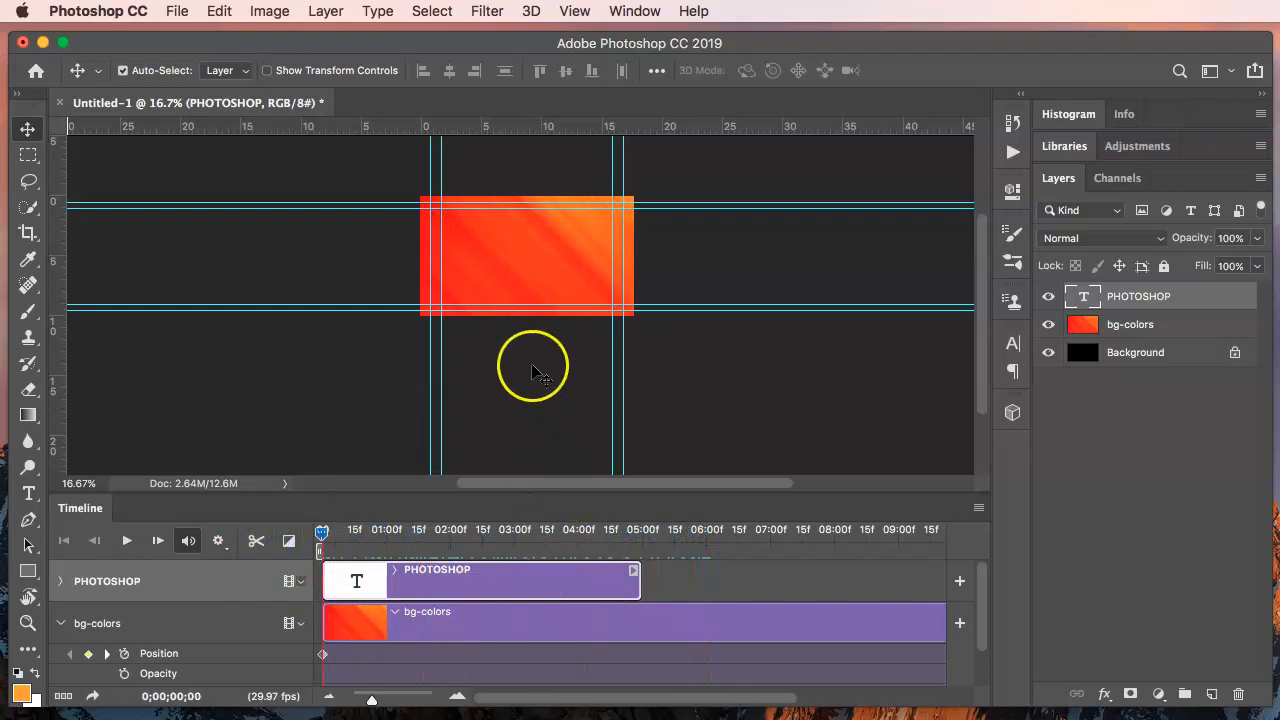
{"action": "left_click_drag", "start_coordinate": [328, 541], "coordinate": [327, 536]}
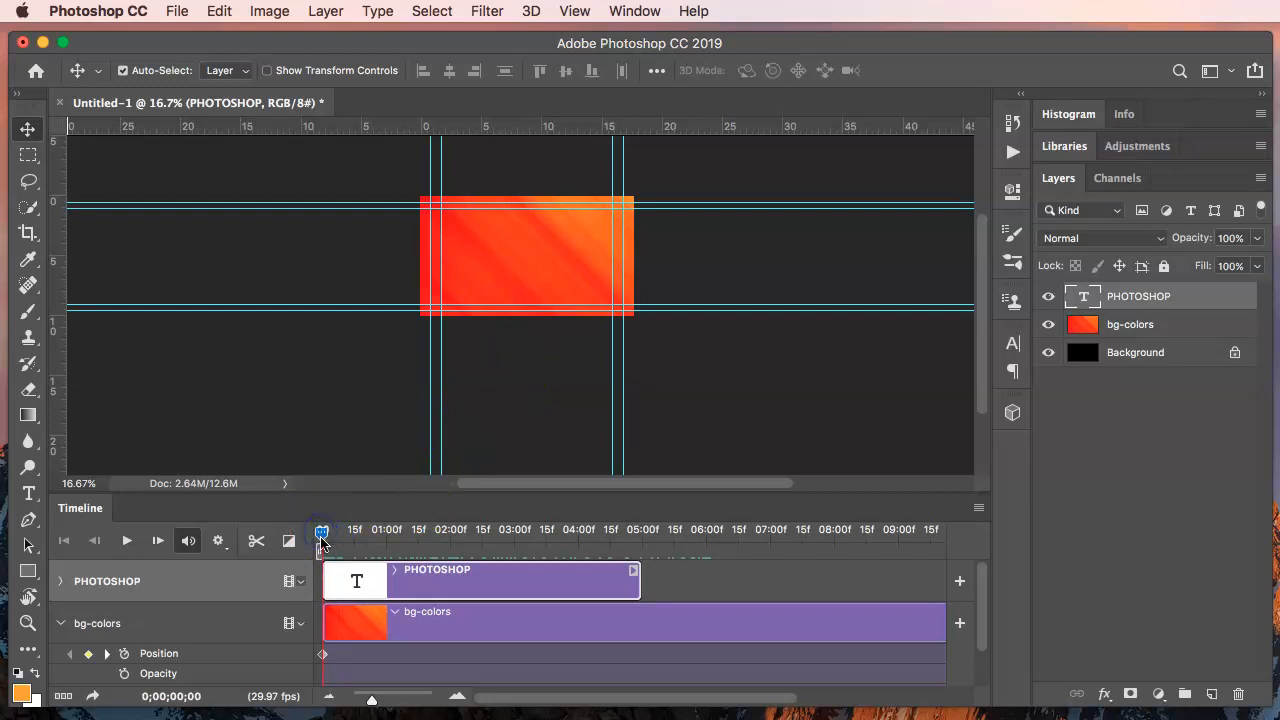
{"action": "left_click", "coordinate": [438, 610]}
{"action": "left_click", "coordinate": [450, 578]}
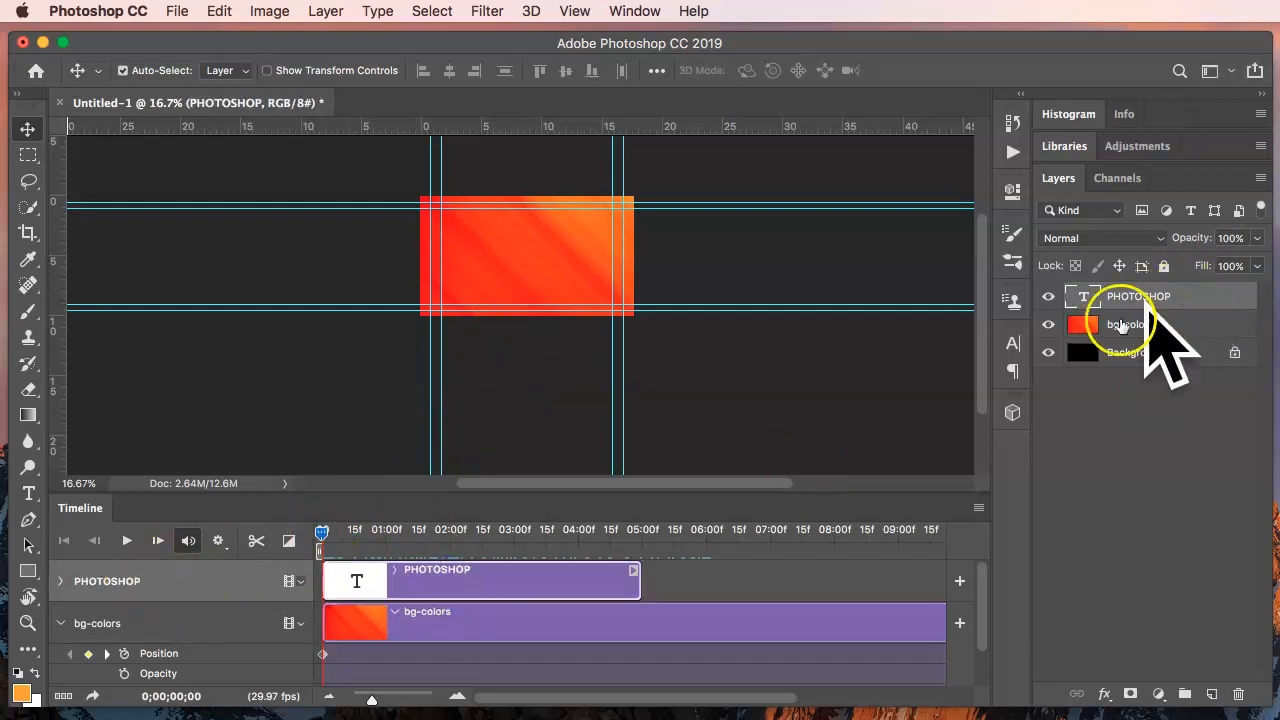
{"action": "left_click", "coordinate": [59, 583]}
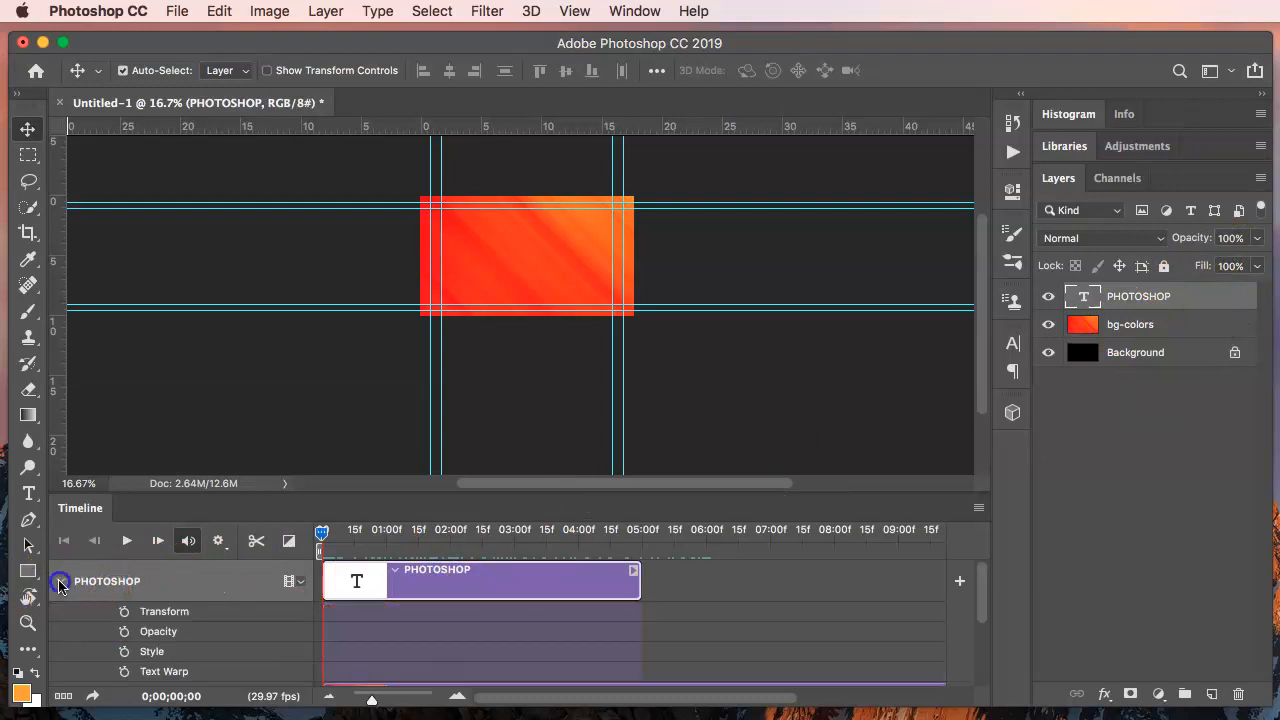
{"action": "left_click", "coordinate": [125, 612]}
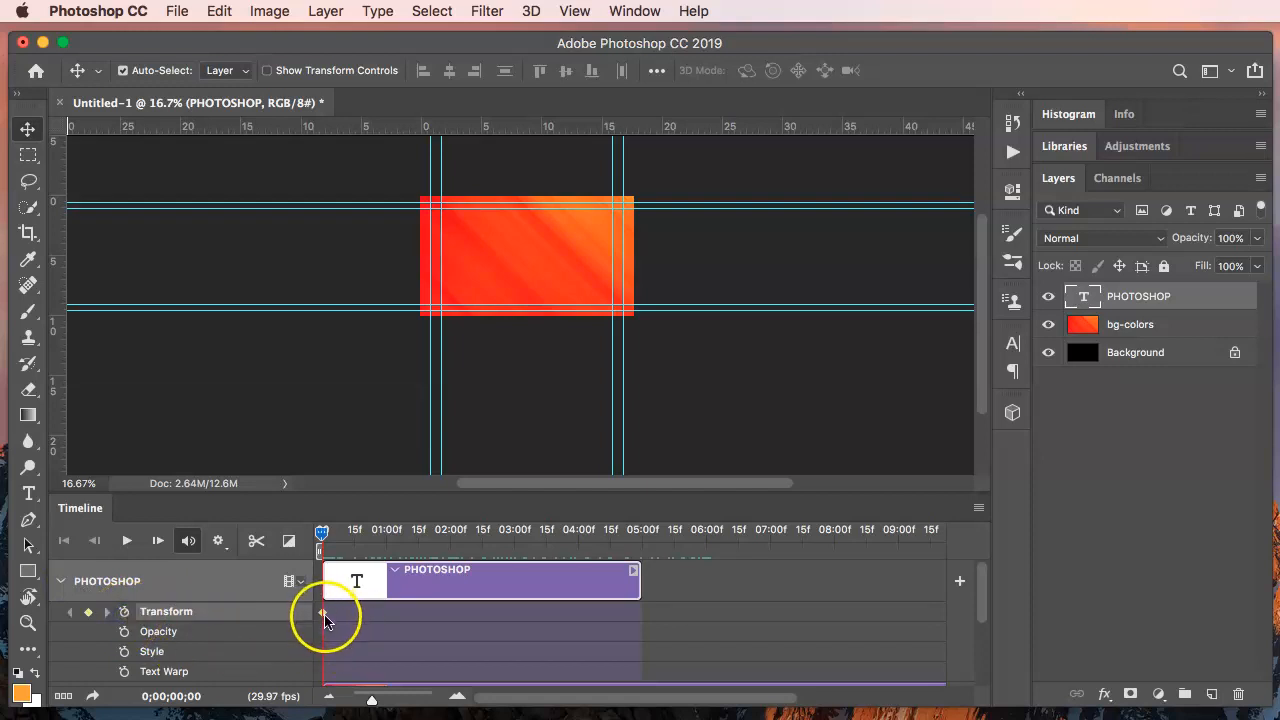
- At 0;00;01;26, add a Transform keyframe and move the PHOTOSHOP text up to the canvas center at X 640 px, Y 360 px
{"action": "left_click_drag", "start_coordinate": [322, 532], "coordinate": [445, 562]}
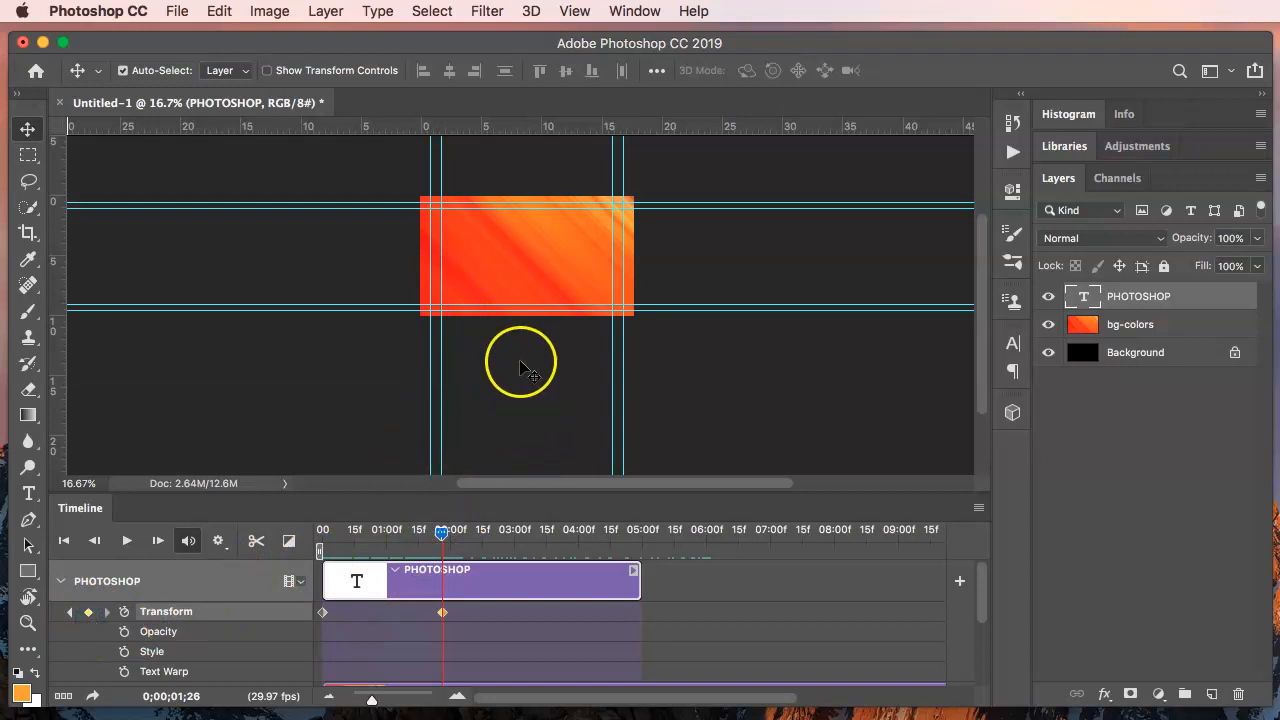
{"action": "left_click", "coordinate": [524, 318]}
{"action": "left_click_drag", "start_coordinate": [522, 317], "coordinate": [525, 295]}
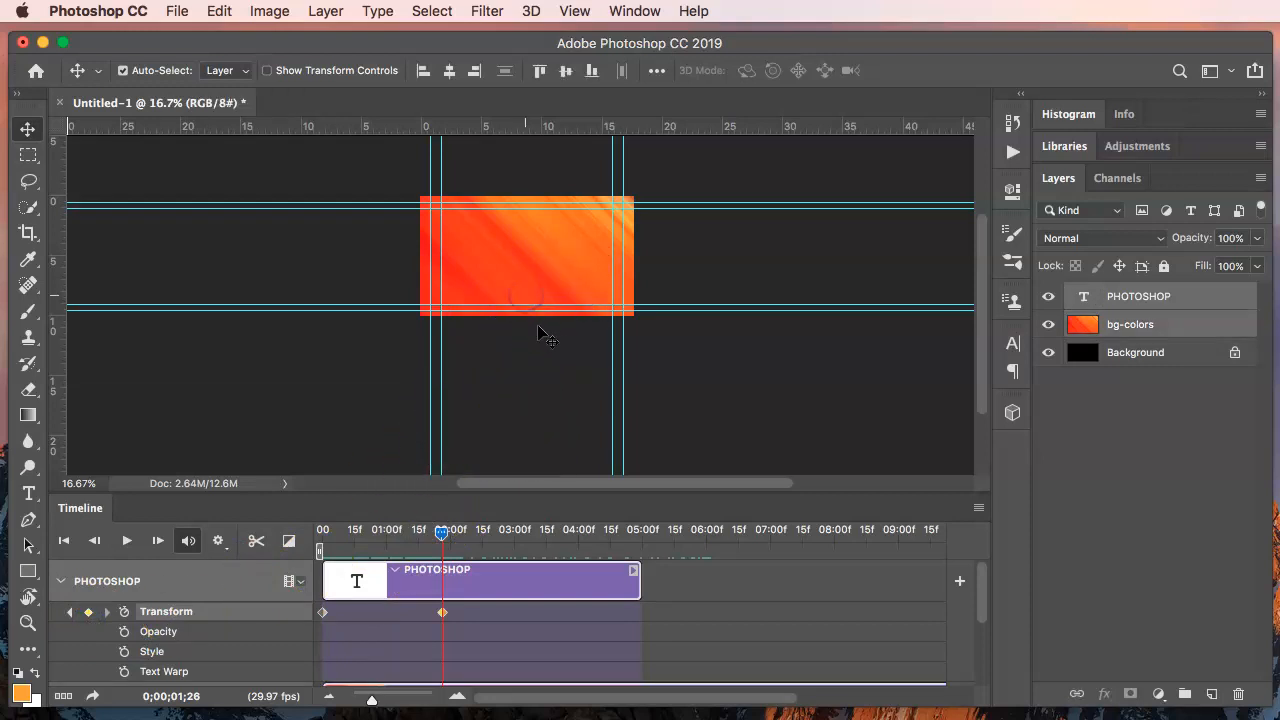
{"action": "left_click", "coordinate": [431, 578]}
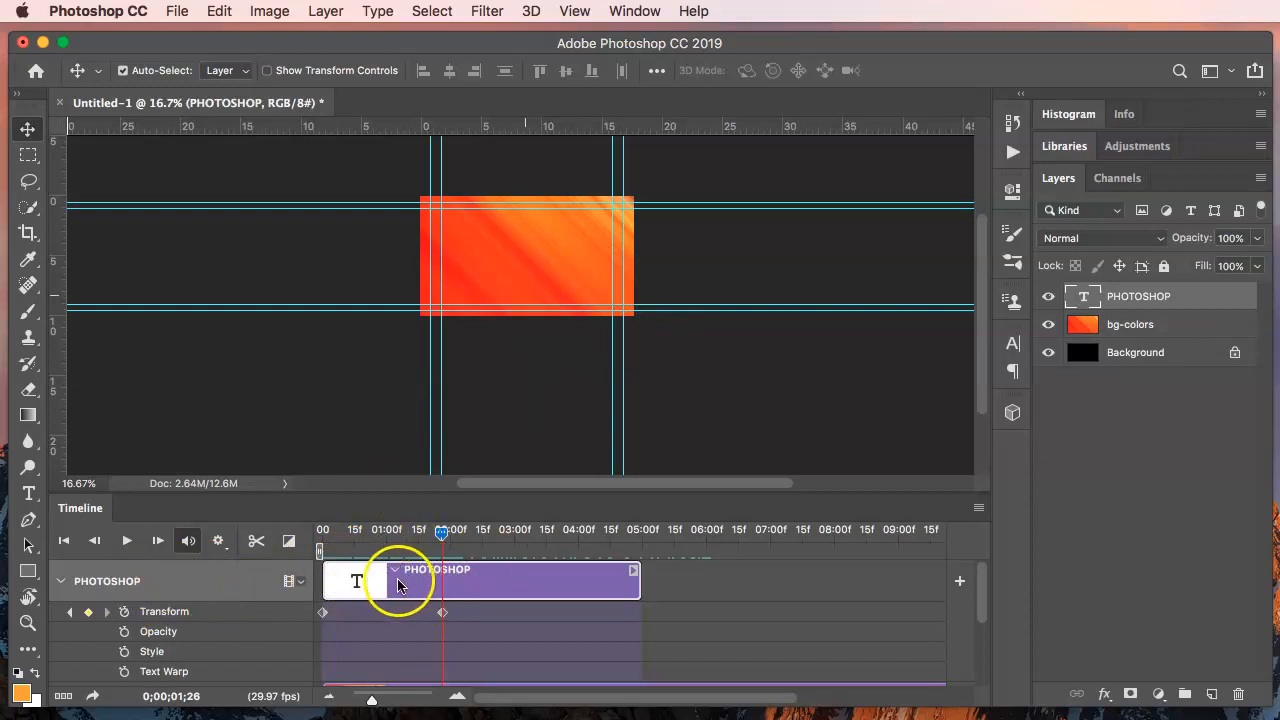
{"action": "key", "text": "super+t"}
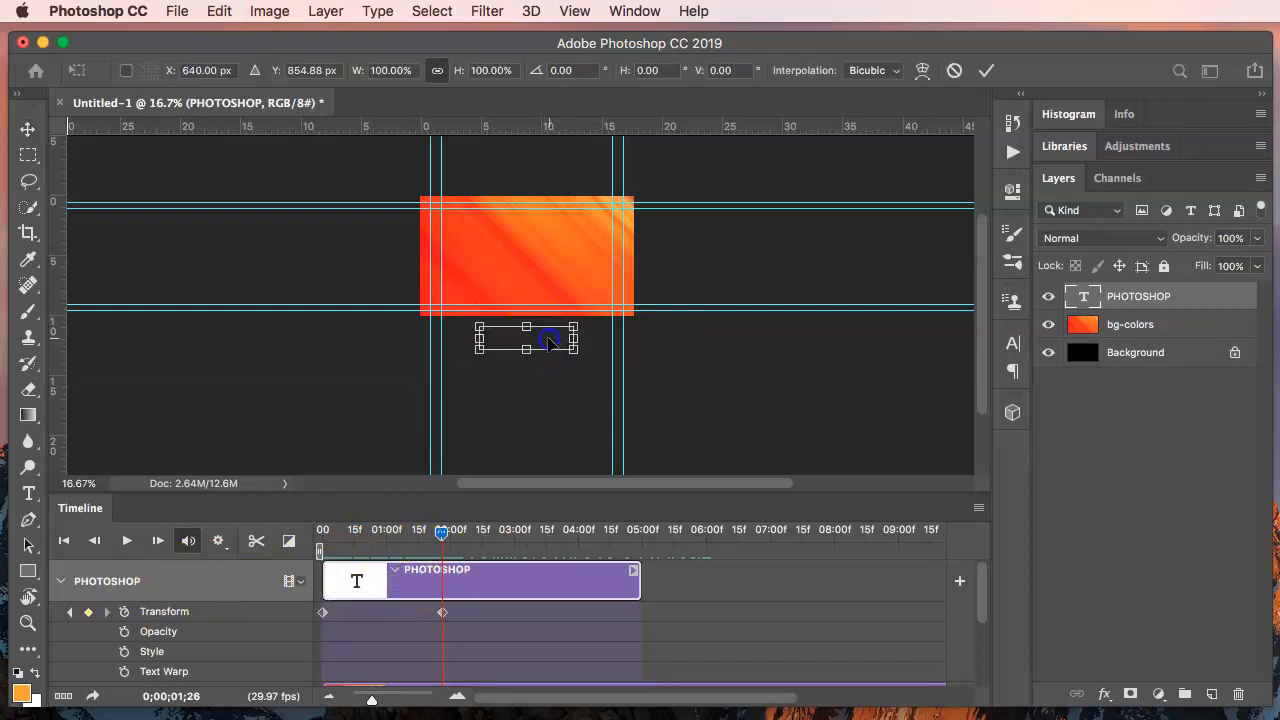
{"action": "left_click_drag", "start_coordinate": [549, 342], "coordinate": [549, 262]}
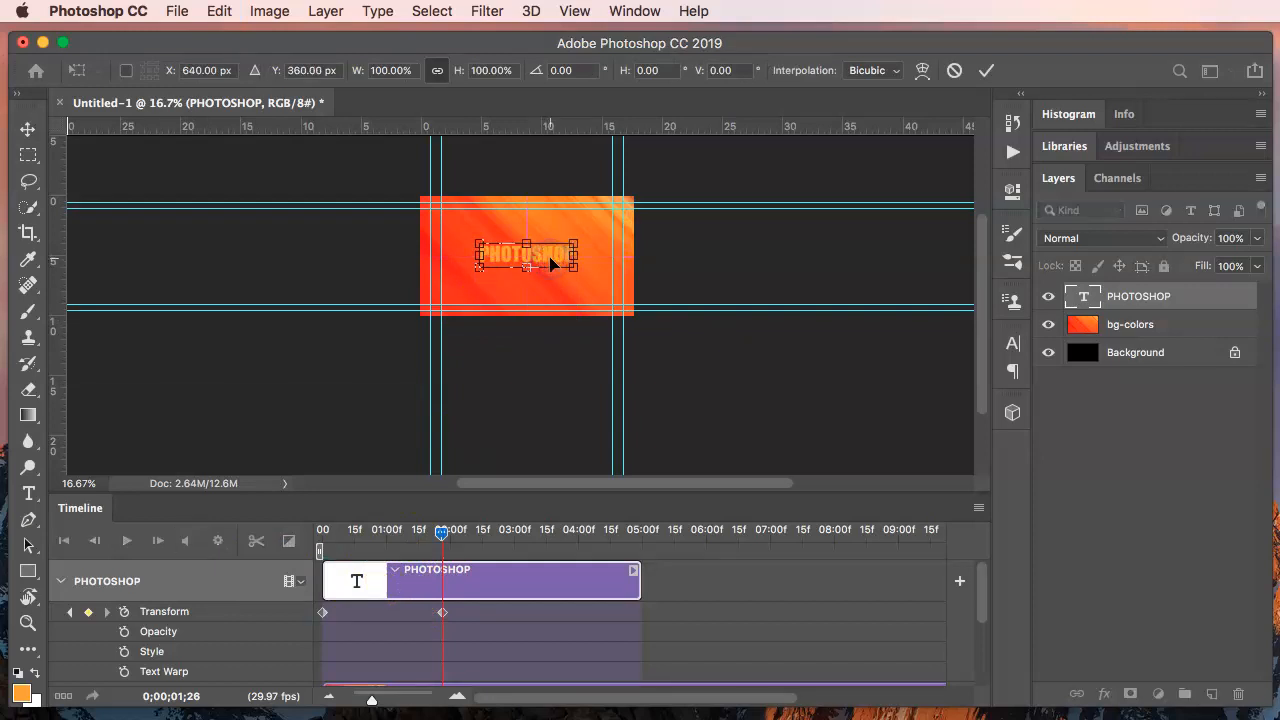
{"action": "left_click", "coordinate": [483, 550]}
- Scrub back to 0;00;00;00 and play the timeline to preview the PHOTOSHOP text rising into the canvas
{"action": "left_click_drag", "start_coordinate": [443, 530], "coordinate": [321, 531]}
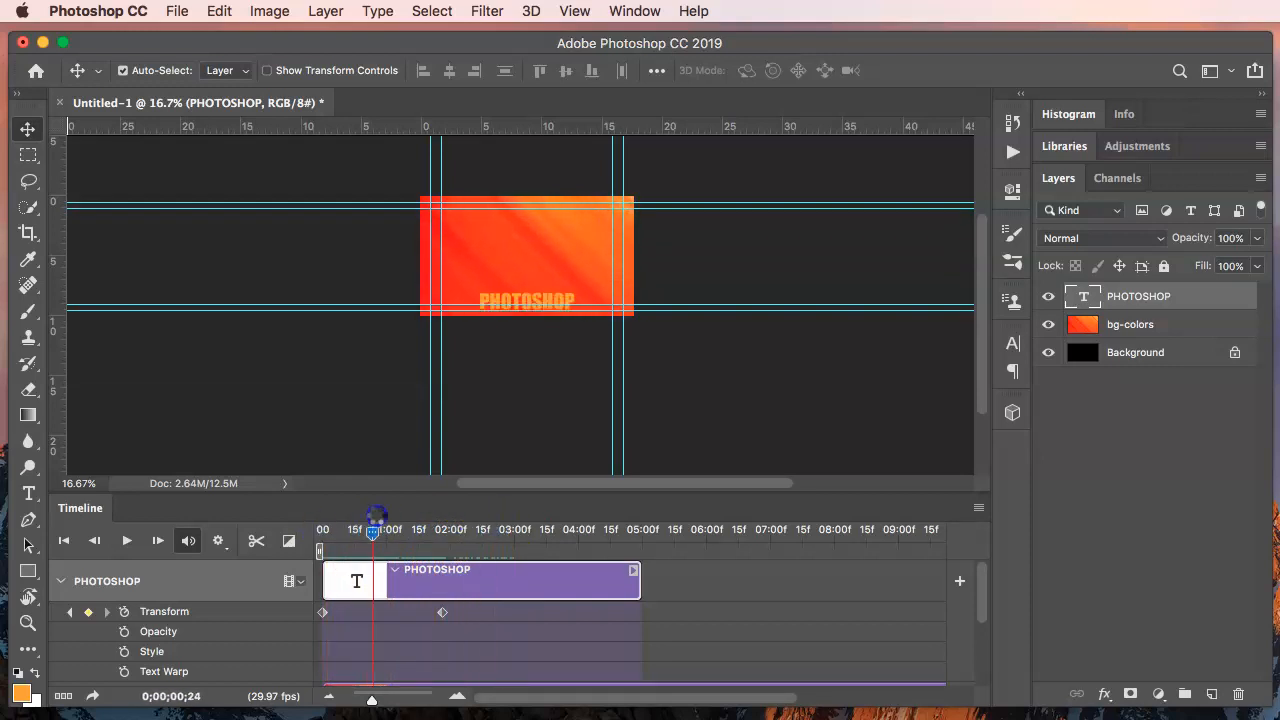
{"action": "left_click_drag", "start_coordinate": [430, 510], "coordinate": [291, 531]}
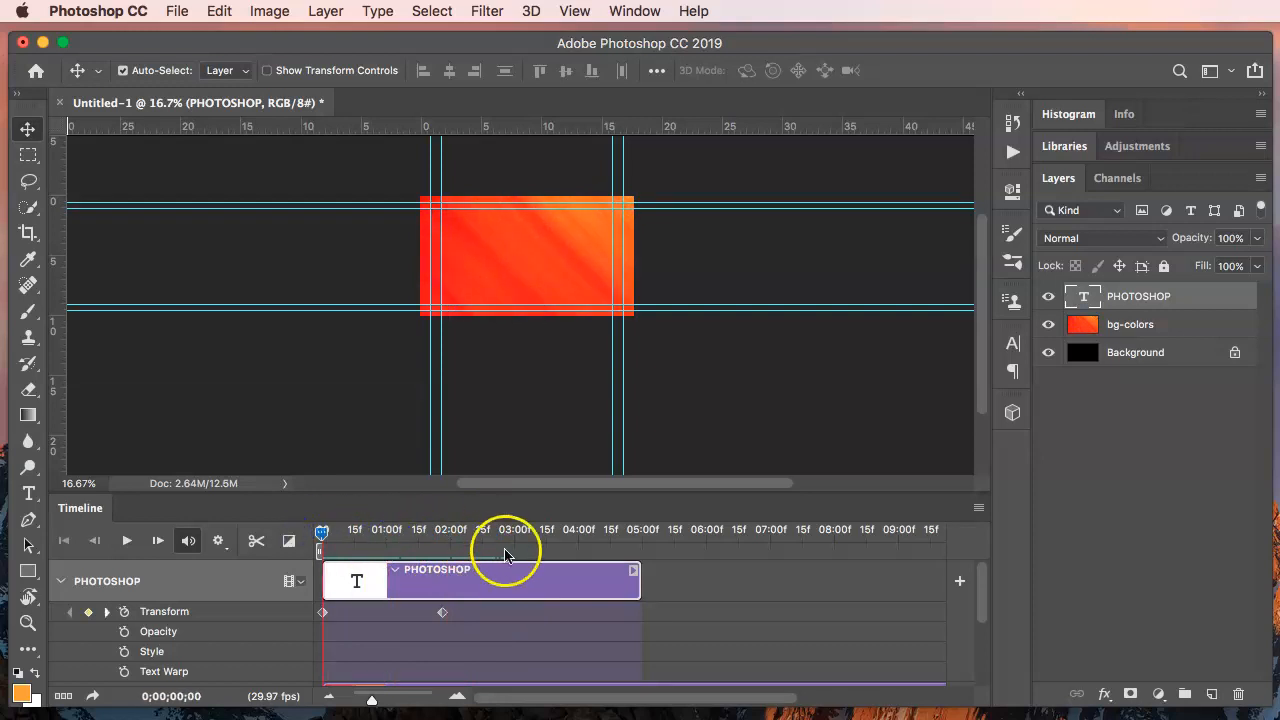
{"action": "key", "text": "space"}
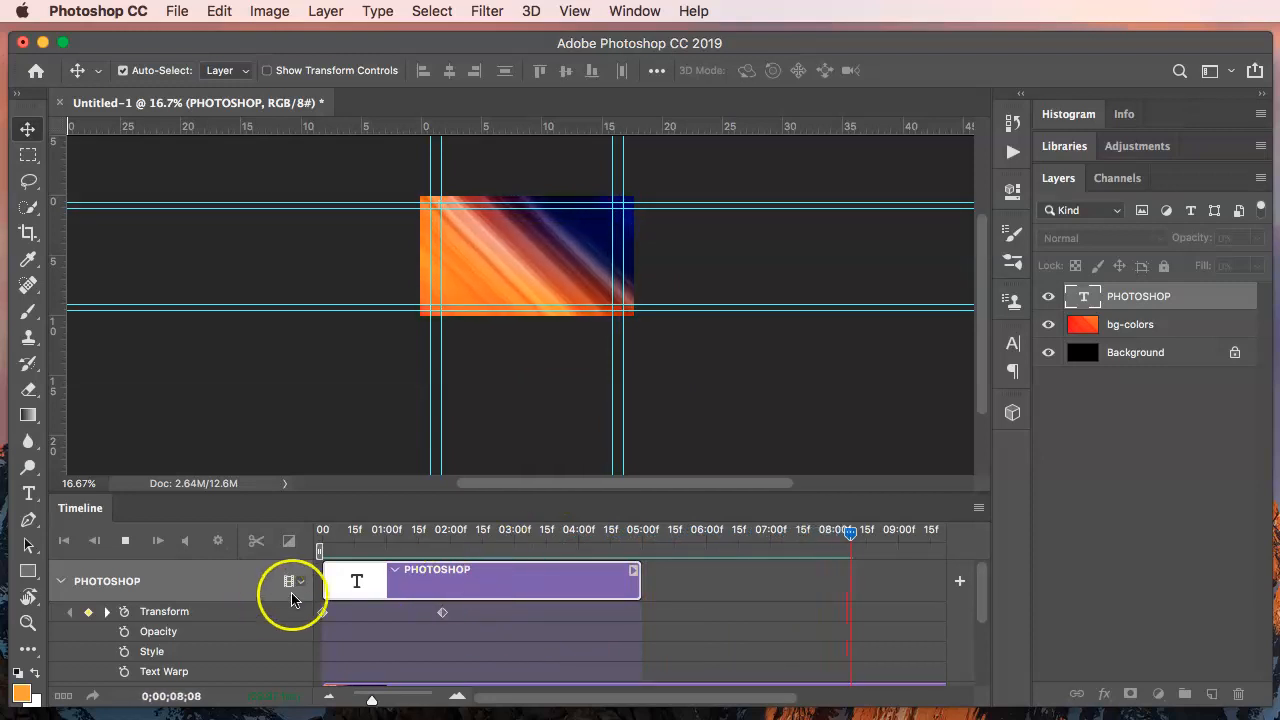
{"action": "key", "text": "space"}
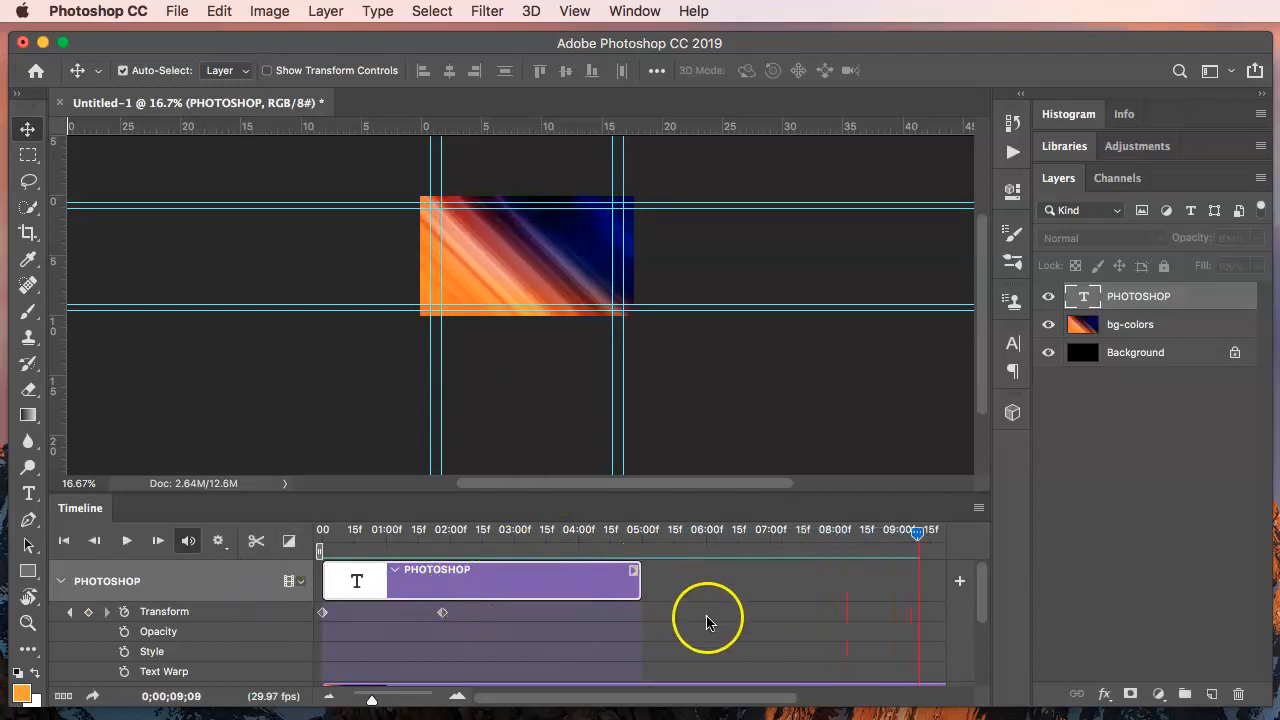
- Extend the PHOTOSHOP clip to the 10-second mark so it ends together with the bg-colors clip, and enlarge the Timeline area
{"action": "scroll", "coordinate": [706, 620], "scroll_direction": "down", "scroll_amount": 3}
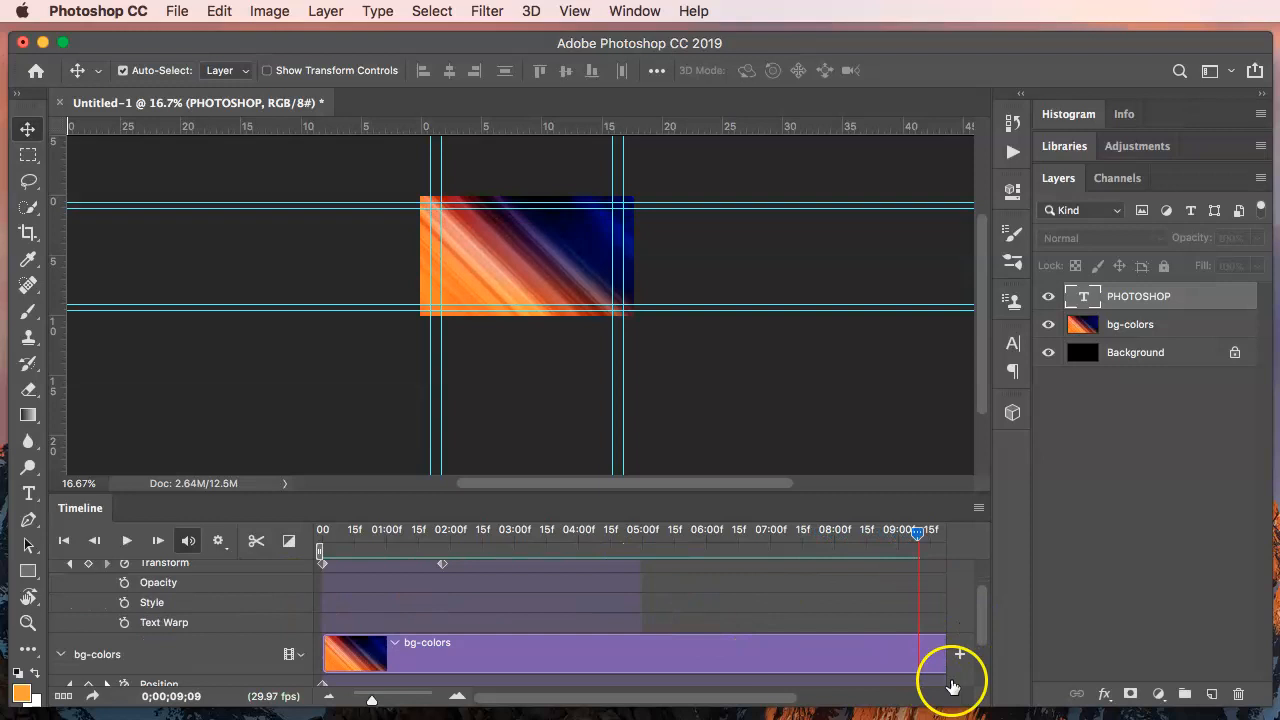
{"action": "scroll", "coordinate": [920, 655], "scroll_direction": "up", "scroll_amount": 3}
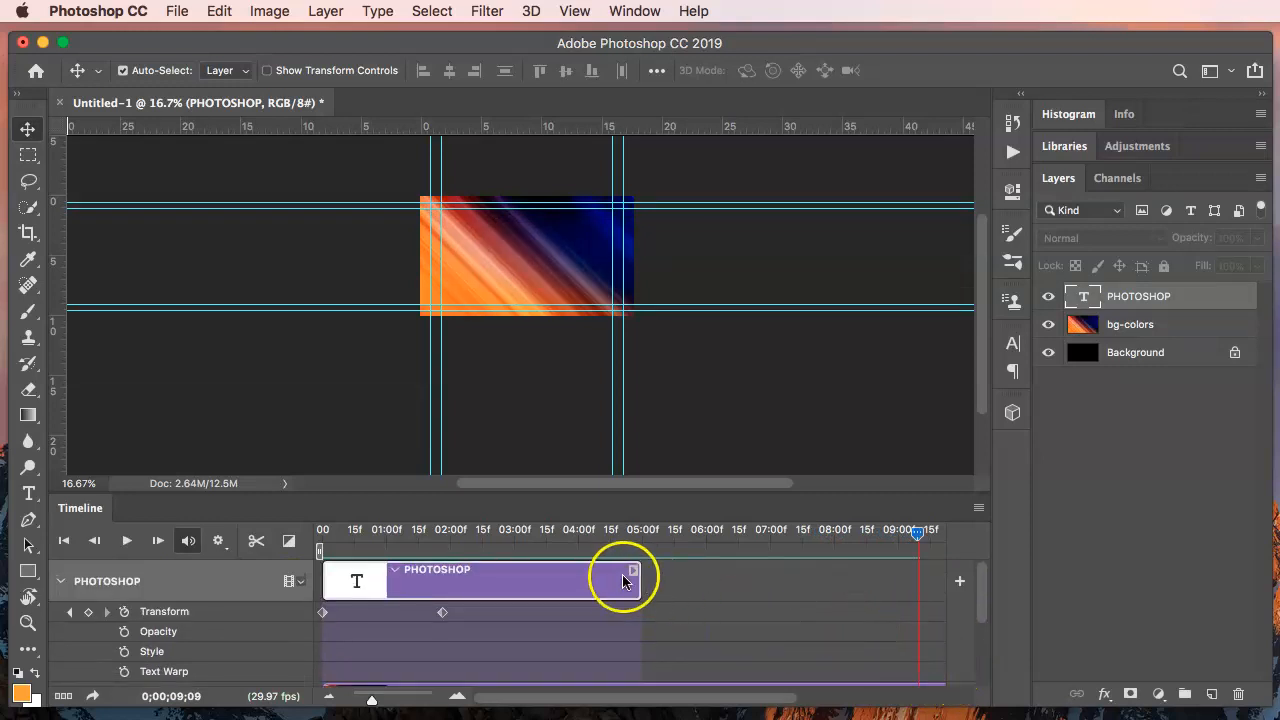
{"action": "left_click_drag", "start_coordinate": [639, 587], "coordinate": [932, 595]}
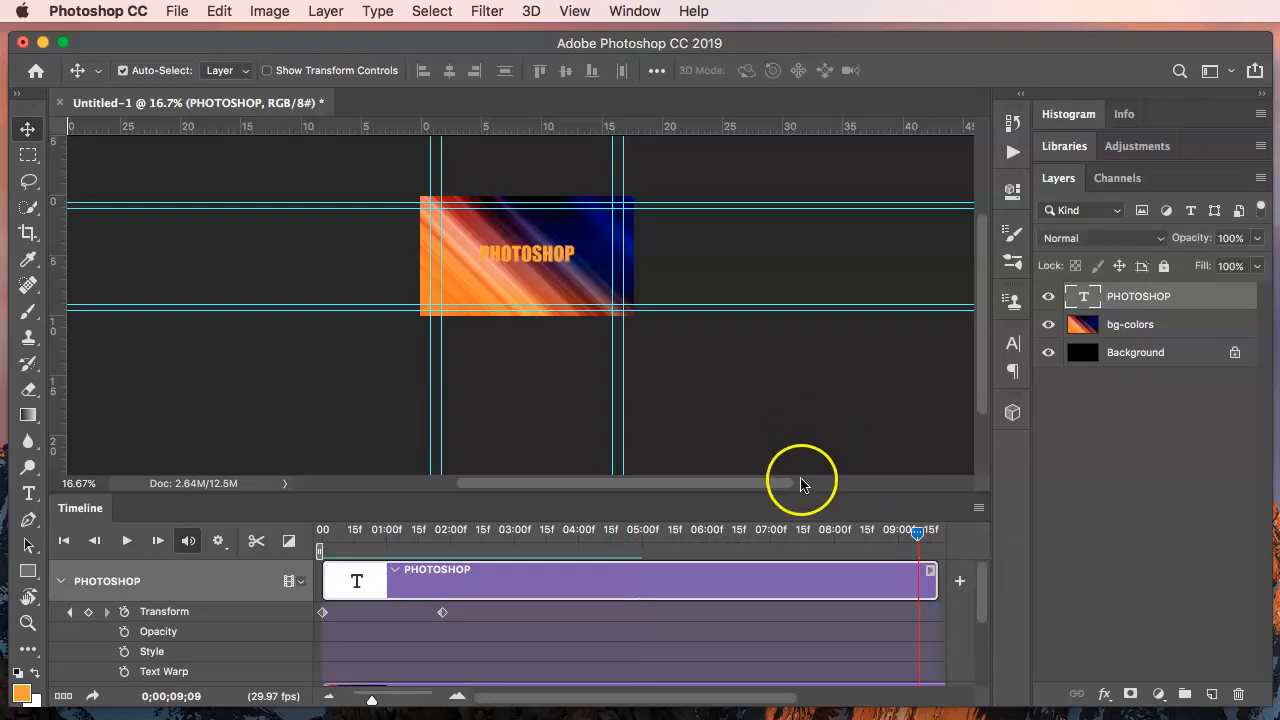
{"action": "left_click_drag", "start_coordinate": [802, 494], "coordinate": [797, 422]}
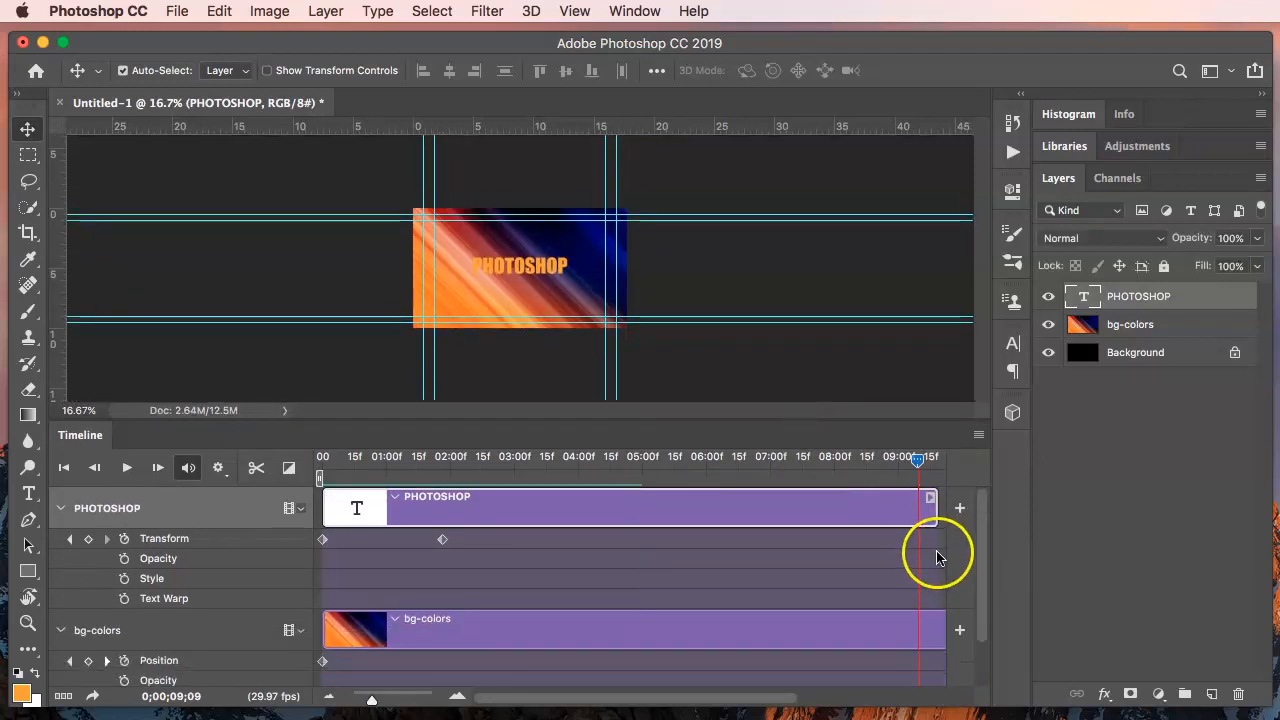
{"action": "left_click_drag", "start_coordinate": [935, 517], "coordinate": [851, 510]}
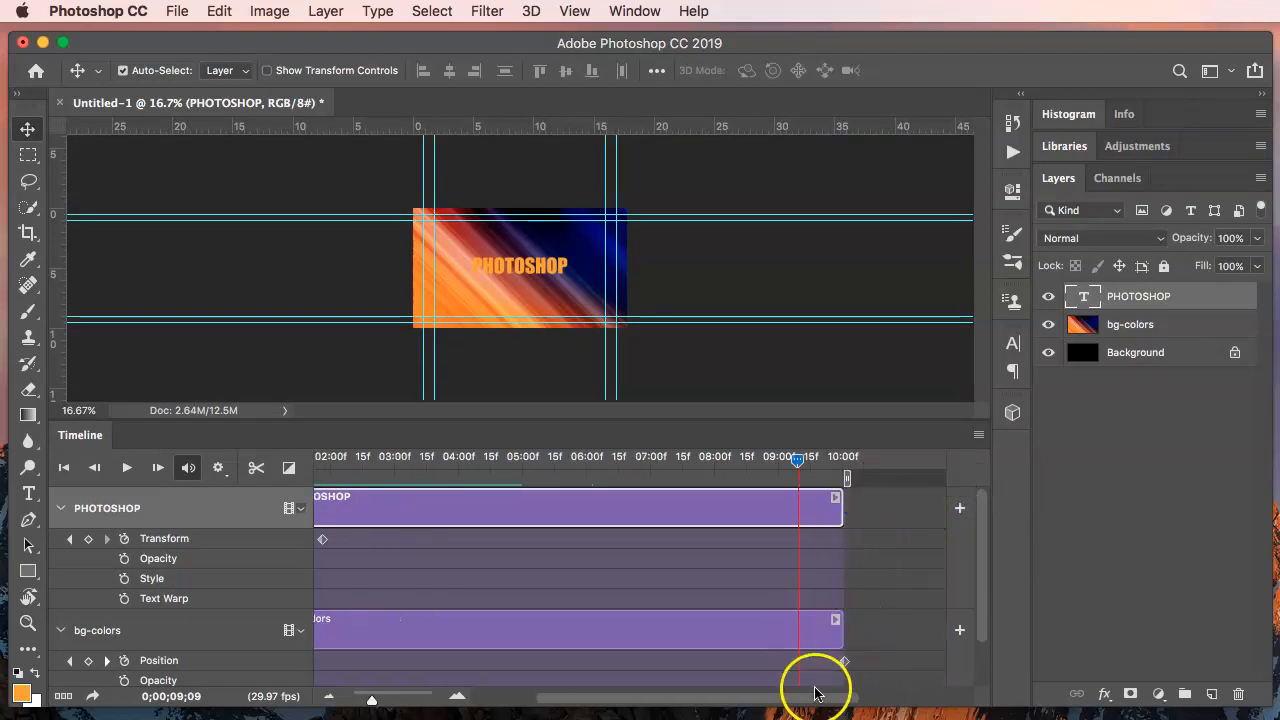
{"action": "left_click_drag", "start_coordinate": [818, 703], "coordinate": [551, 703]}
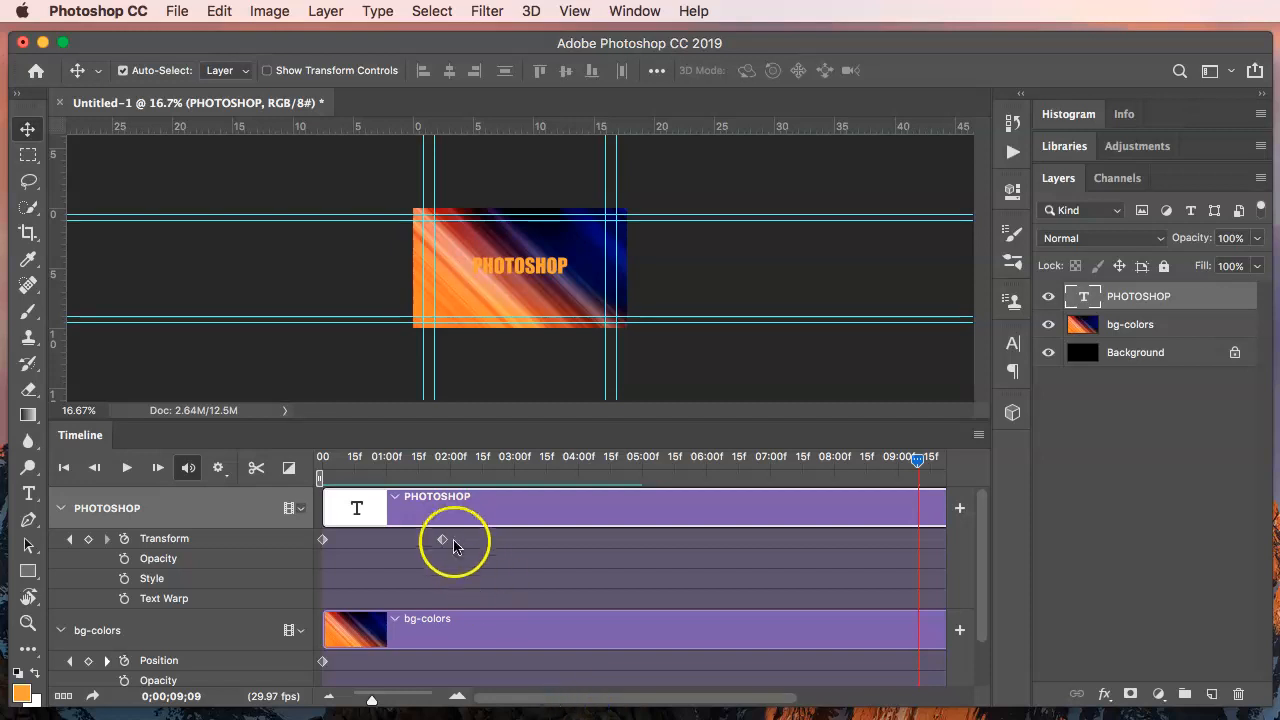
- Play the timeline from about 2 seconds to check the extended title, fitting the canvas to the window
{"action": "left_click", "coordinate": [351, 514]}
{"action": "key", "text": "space"}
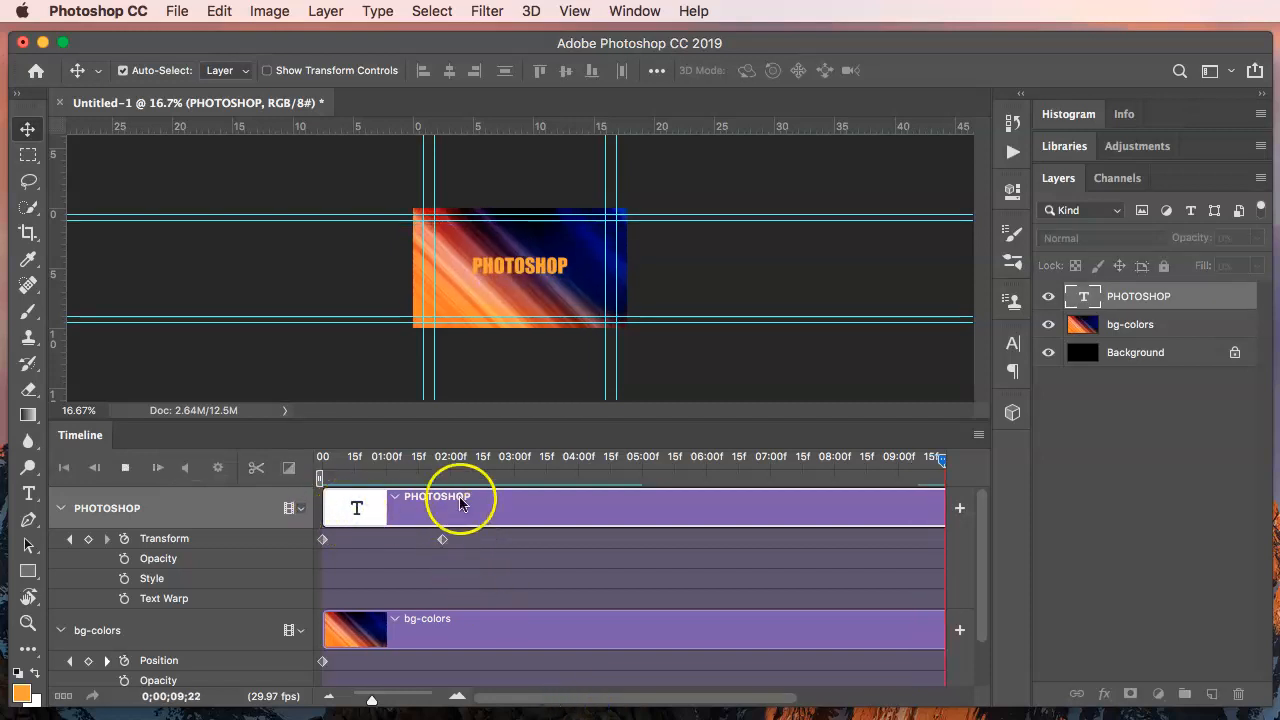
{"action": "left_click_drag", "start_coordinate": [940, 458], "coordinate": [445, 455]}
{"action": "key", "text": "space"}
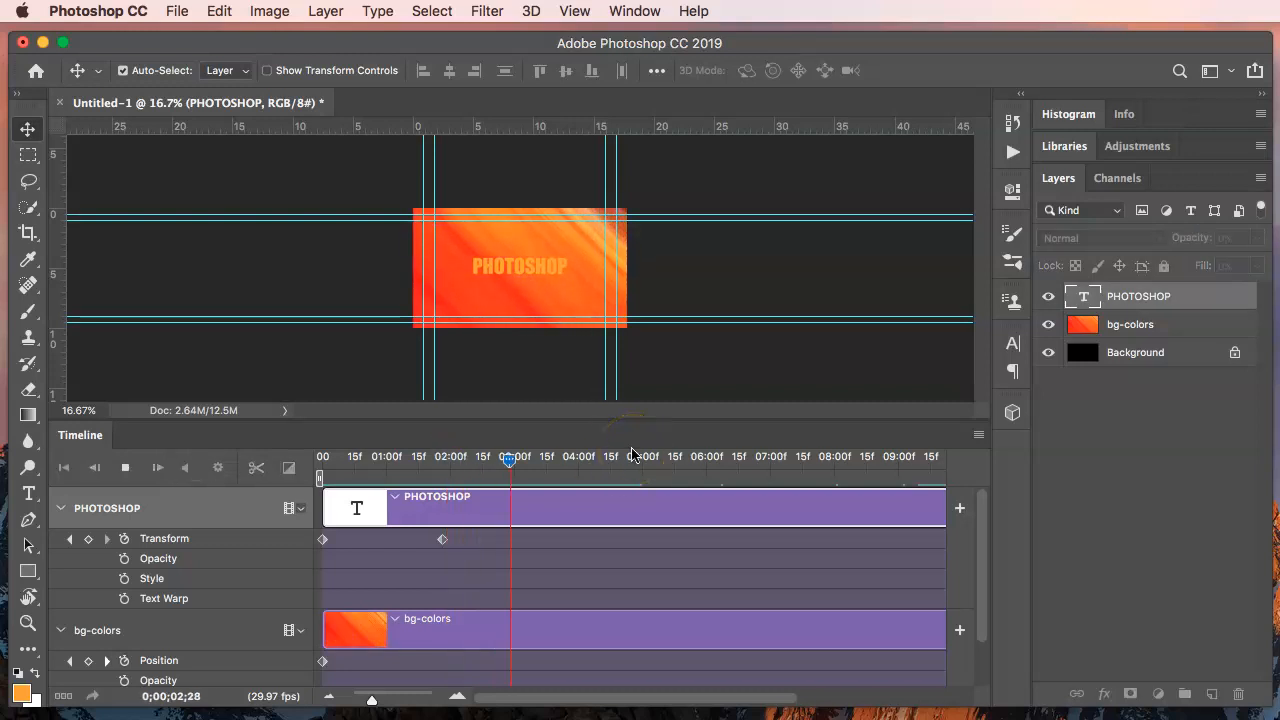
{"action": "key", "text": "super+0"}
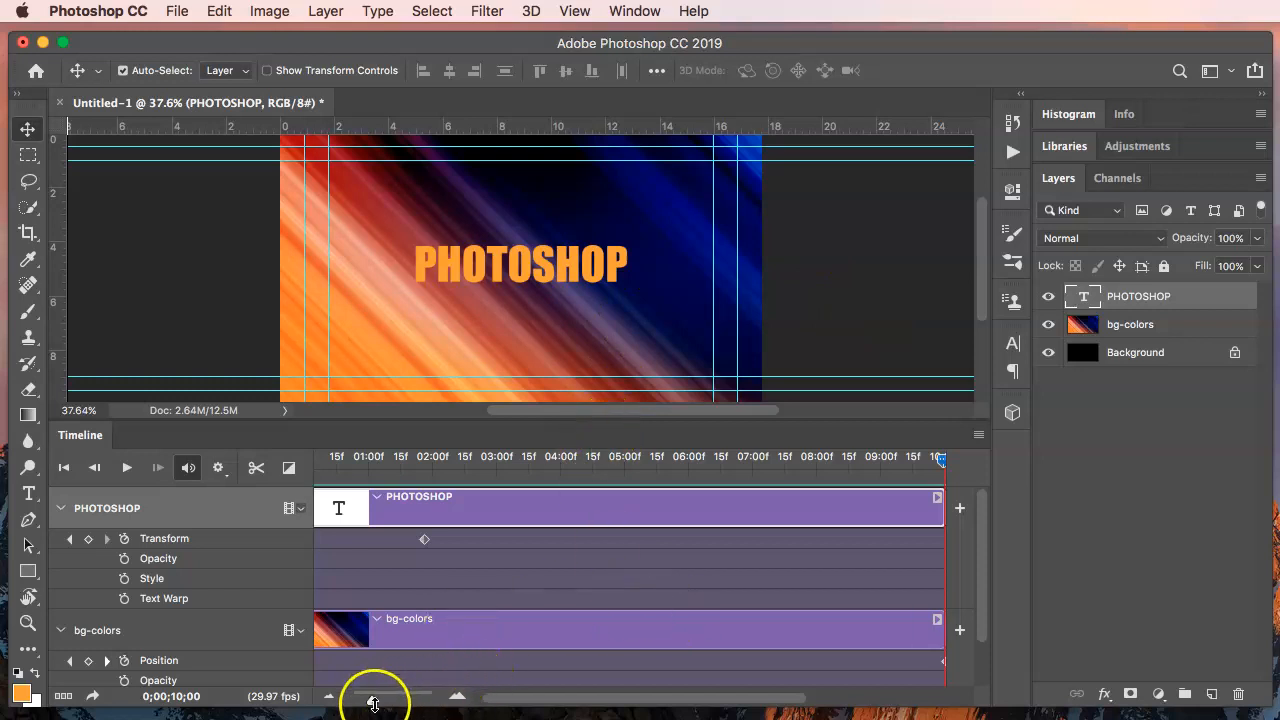
- Rescale the timeline so the full ten seconds fit in view, and set the playhead to 0;00;02;29
{"action": "left_click_drag", "start_coordinate": [371, 704], "coordinate": [369, 706]}
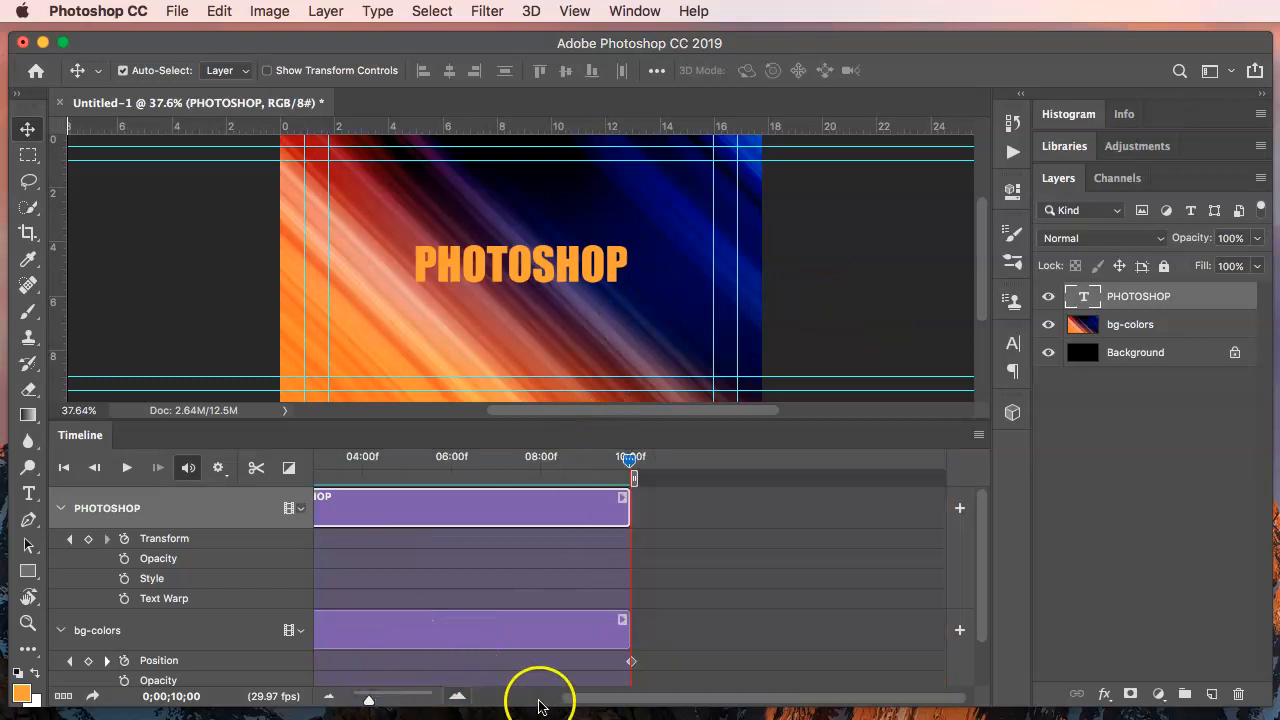
{"action": "left_click_drag", "start_coordinate": [585, 703], "coordinate": [476, 709]}
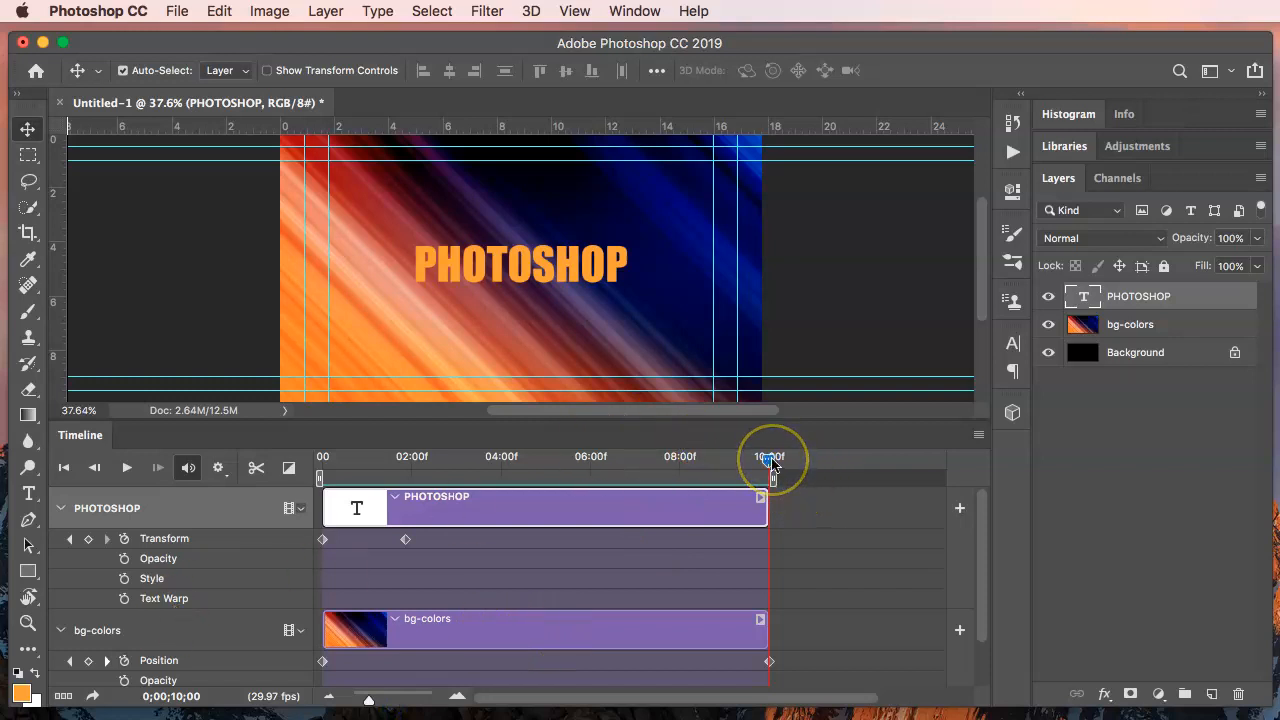
{"action": "left_click_drag", "start_coordinate": [772, 462], "coordinate": [454, 460]}
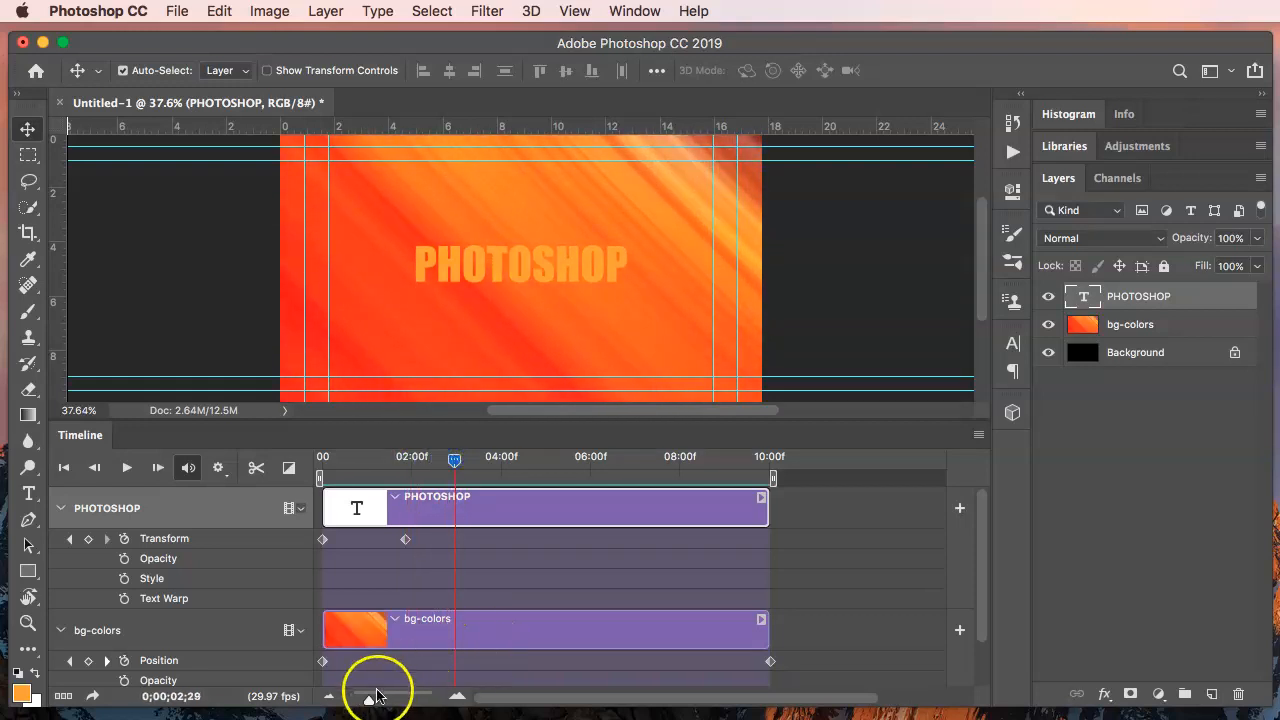
{"action": "mouse_move", "coordinate": [370, 703]}
{"action": "left_mouse_down"}
{"action": "mouse_move", "coordinate": [383, 703]}
{"action": "mouse_move", "coordinate": [371, 703]}
{"action": "left_mouse_up"}
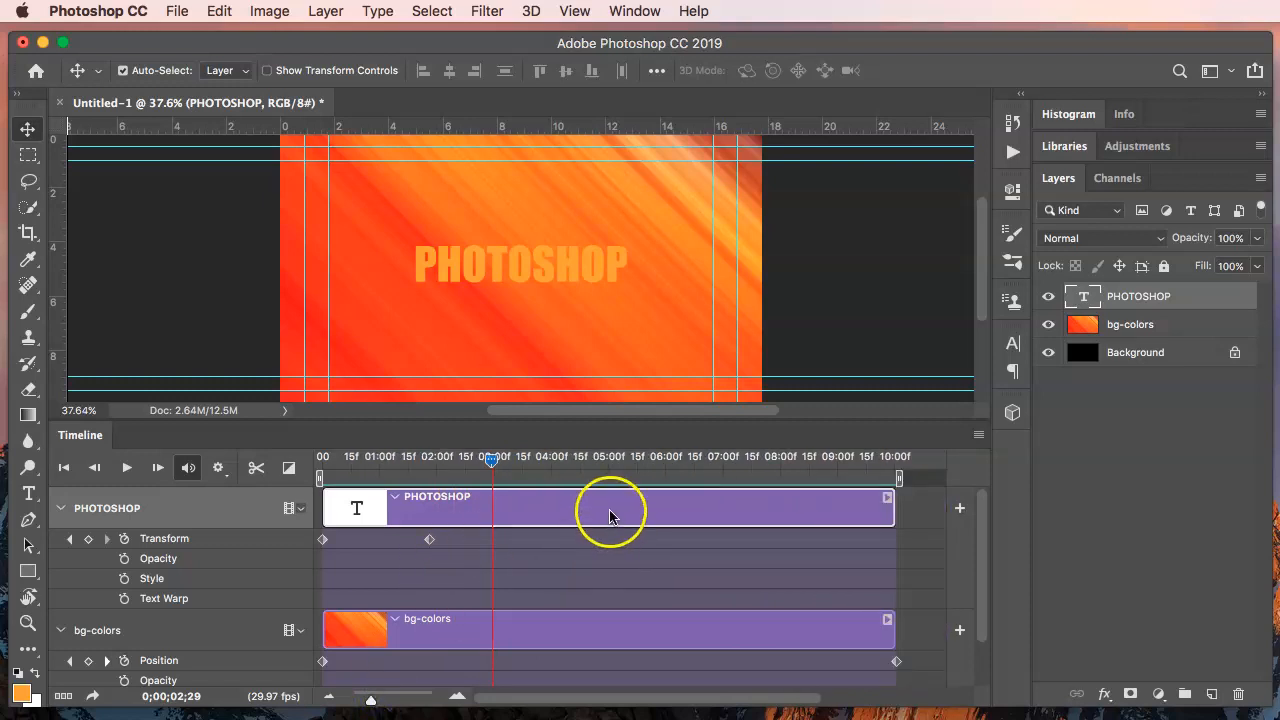
- Duplicate the PHOTOSHOP text layer within Untitled-1 under the name PHOTOSHOP copy
{"action": "left_click", "coordinate": [380, 509]}
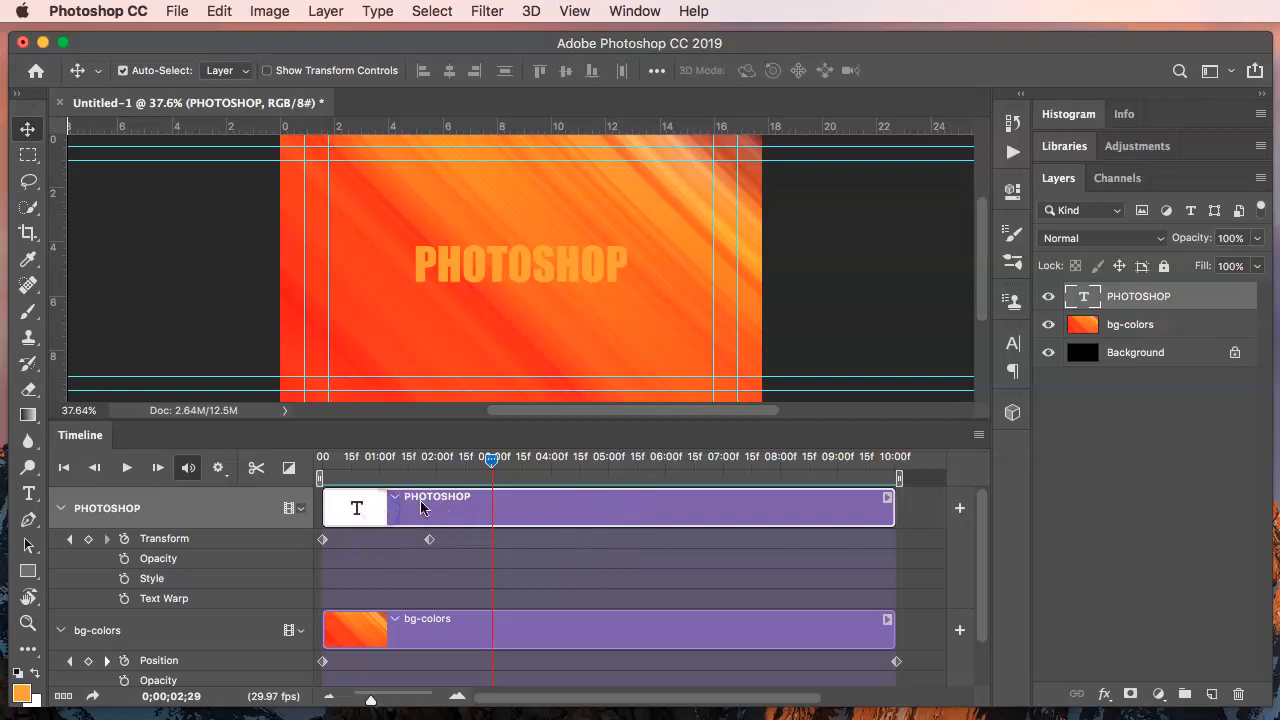
{"action": "right_click", "coordinate": [370, 510]}
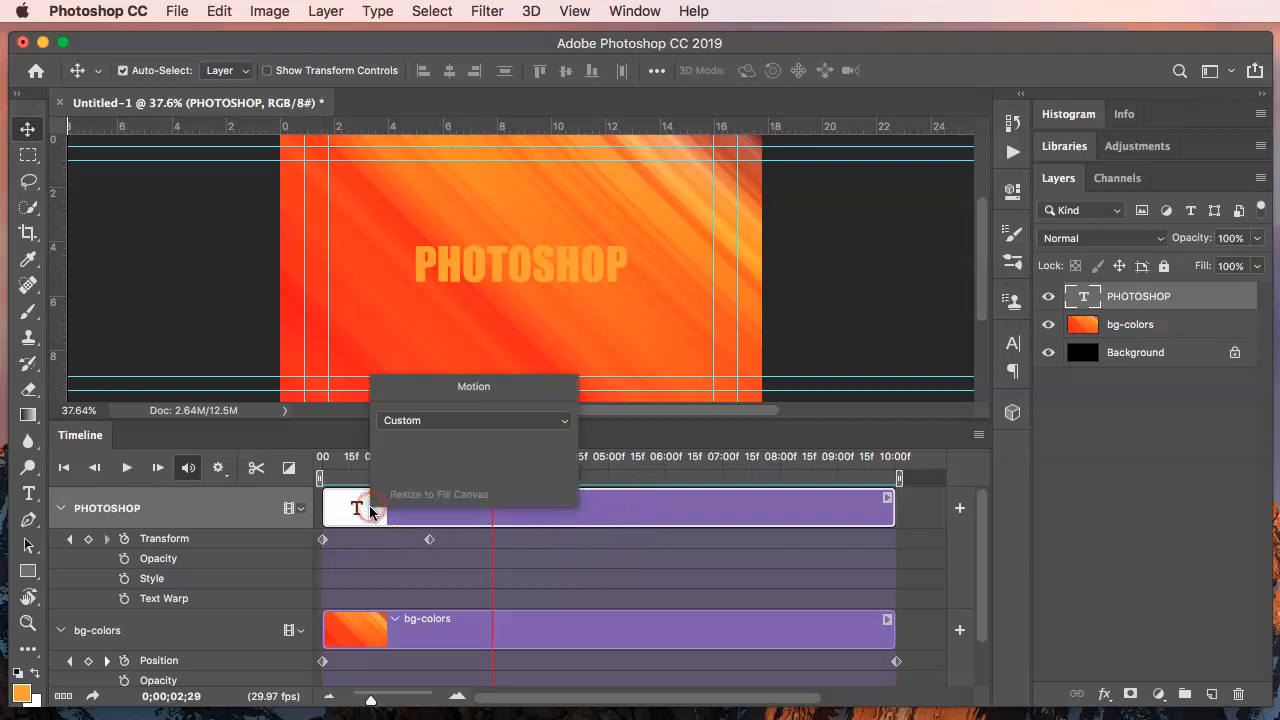
{"action": "left_click", "coordinate": [1090, 303]}
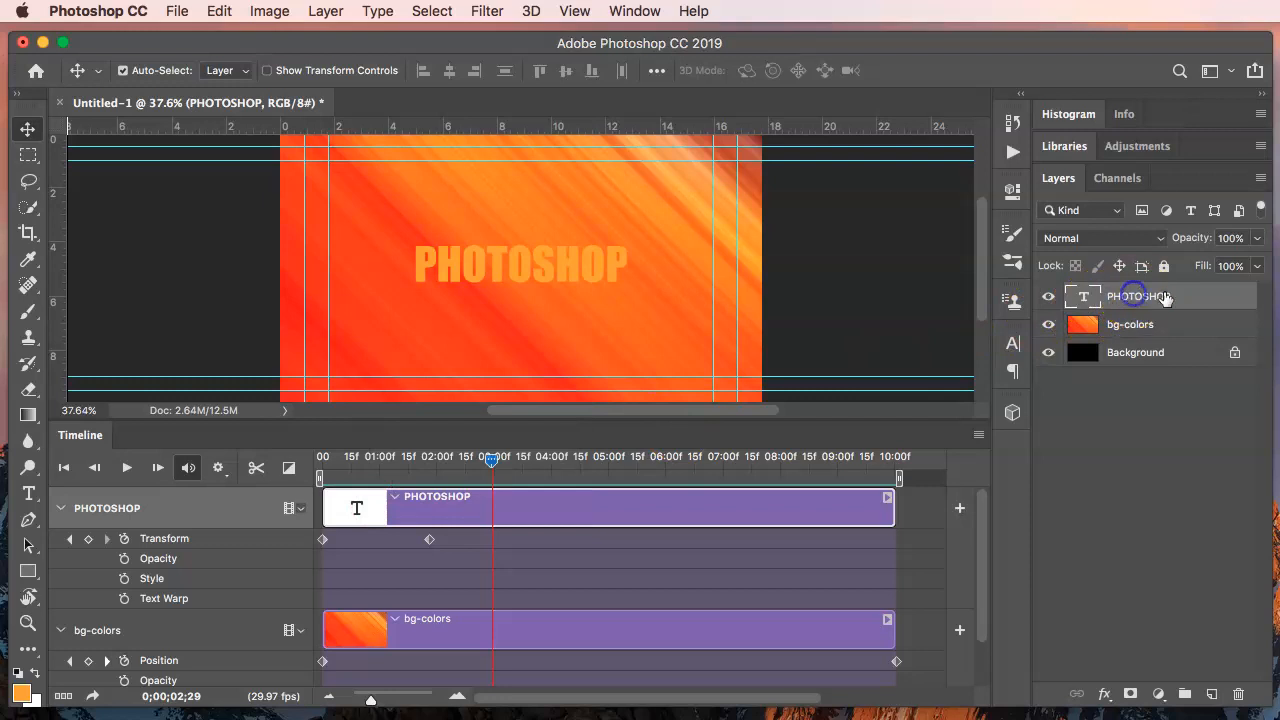
{"action": "right_click", "coordinate": [1164, 298]}
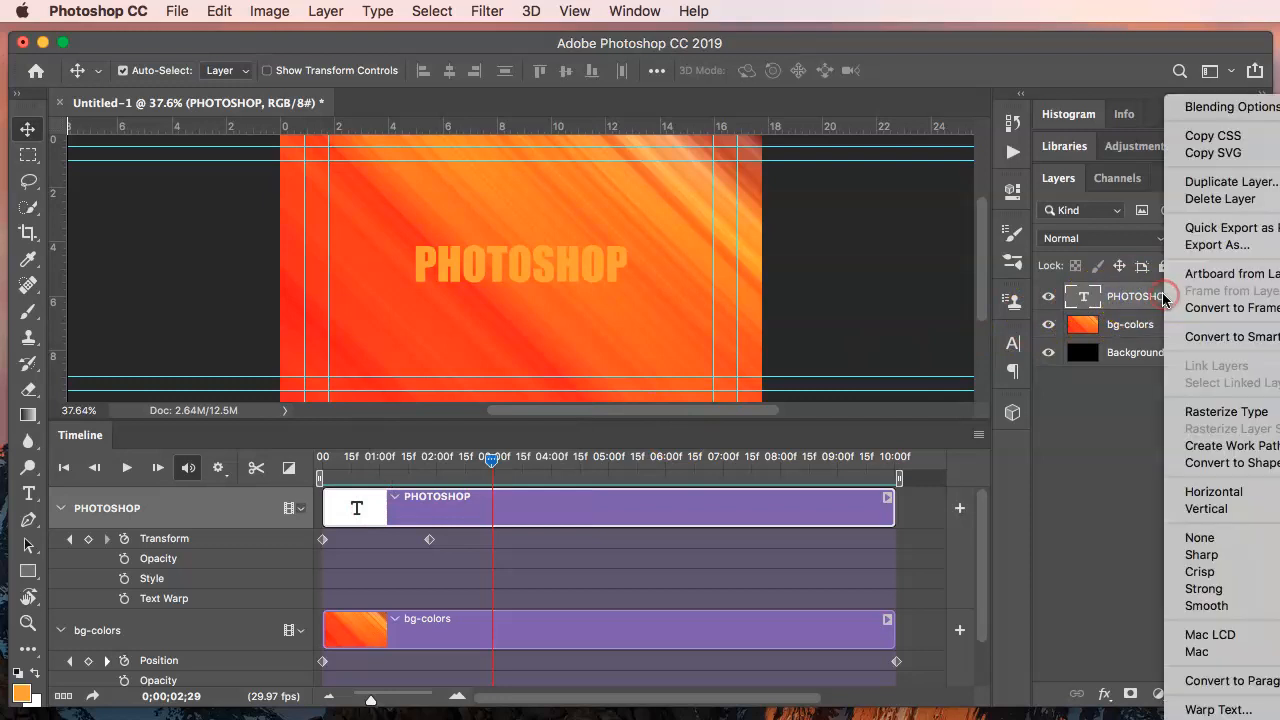
{"action": "left_click", "coordinate": [1243, 186]}
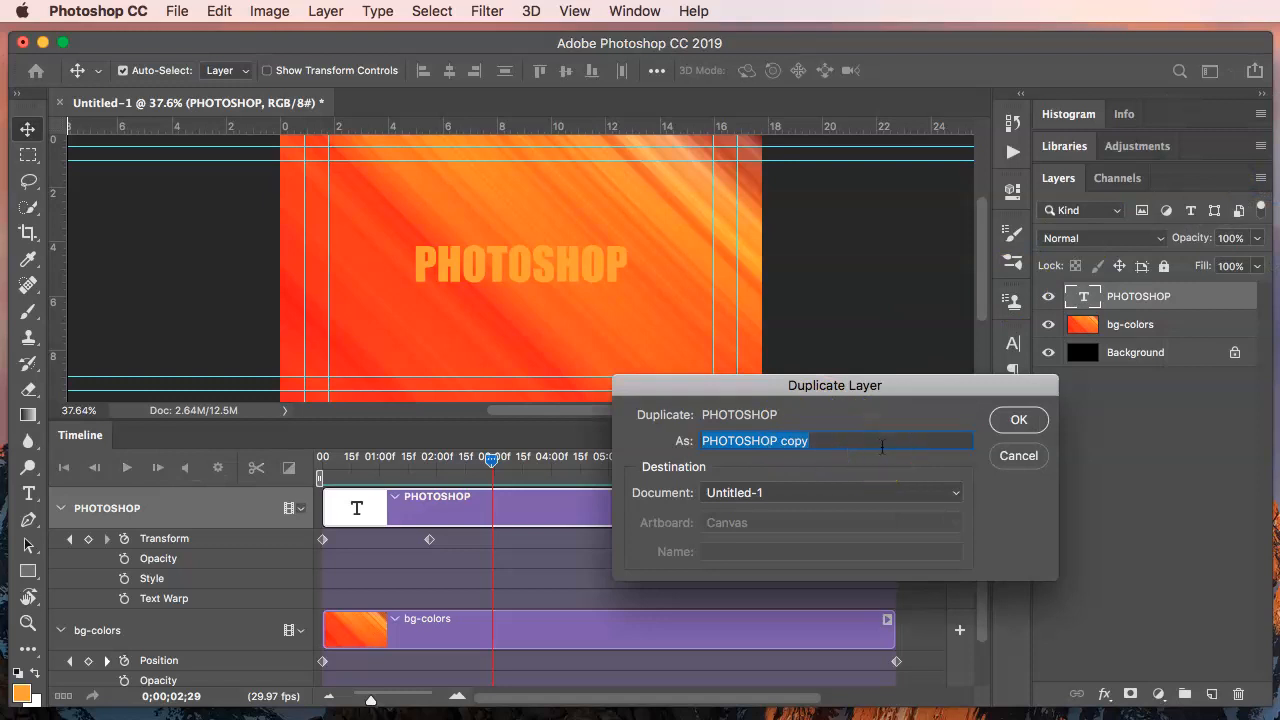
{"action": "key", "text": "Return"}
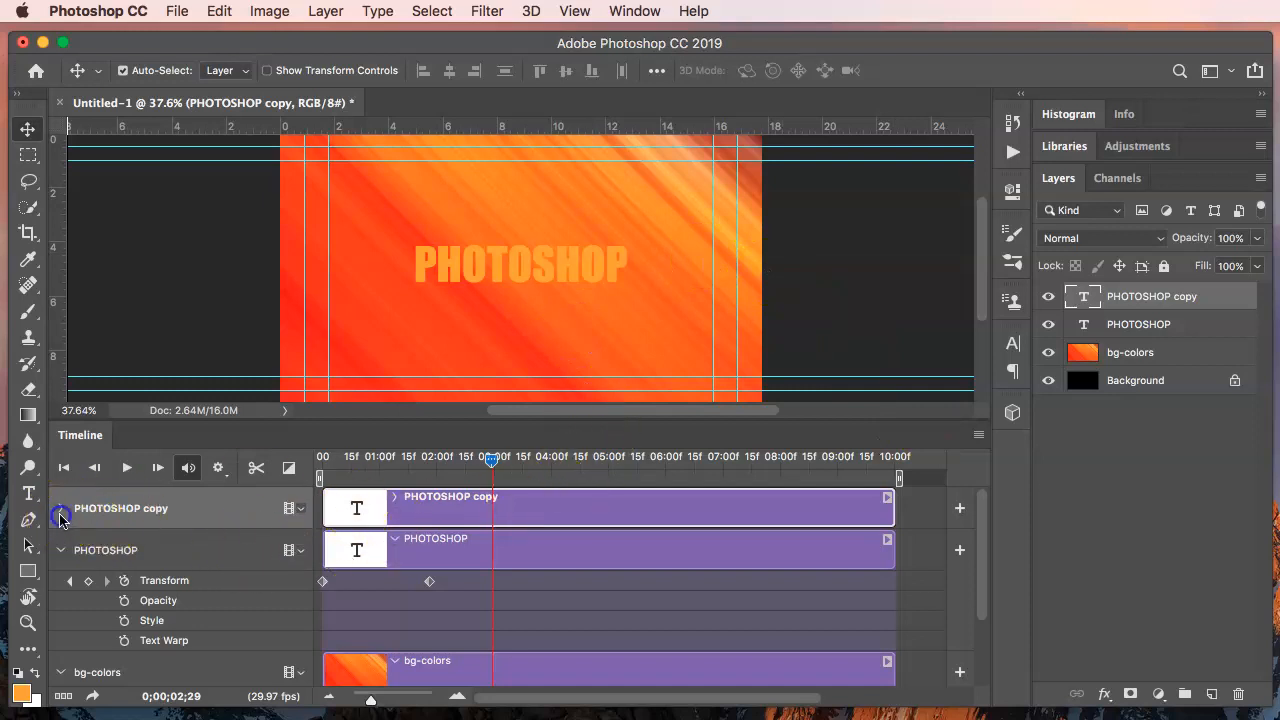
- Expand the PHOTOSHOP copy track's properties and play the timeline from the beginning to check the duplicated title
{"action": "left_click", "coordinate": [61, 509]}
{"action": "left_click_drag", "start_coordinate": [491, 458], "coordinate": [365, 458]}
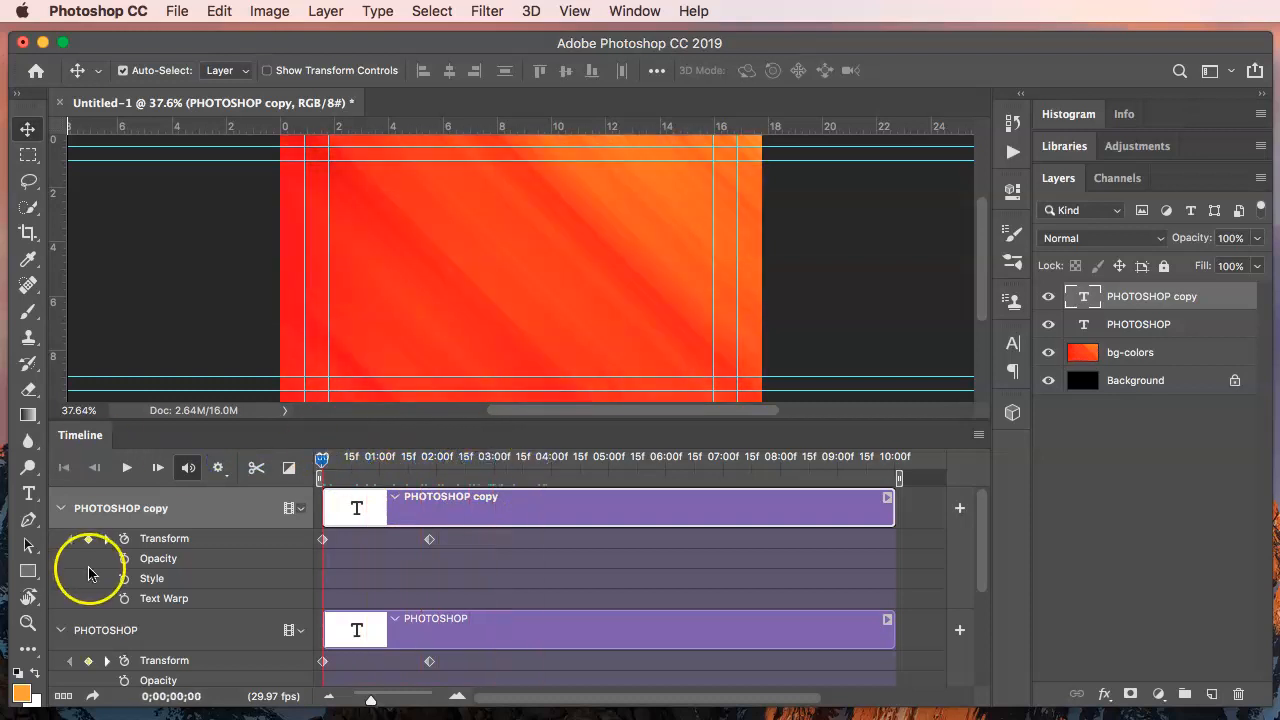
{"action": "key", "text": "space"}
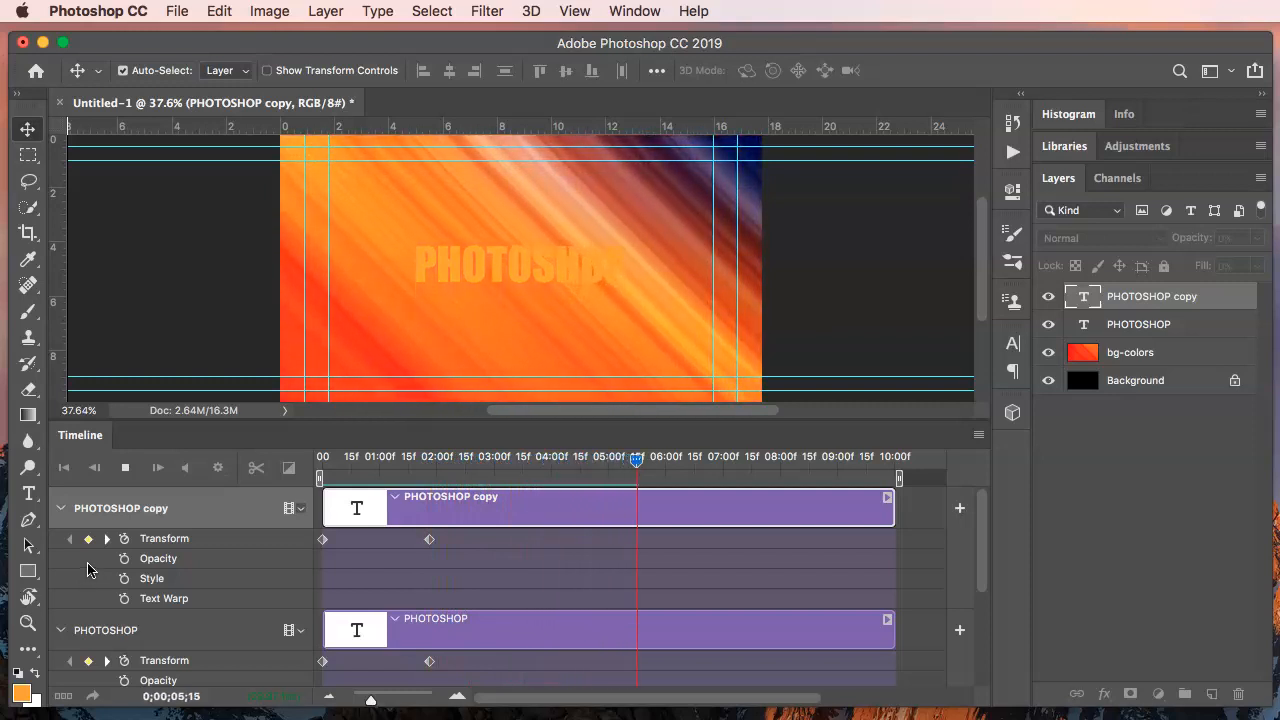
{"action": "left_click", "coordinate": [111, 579]}
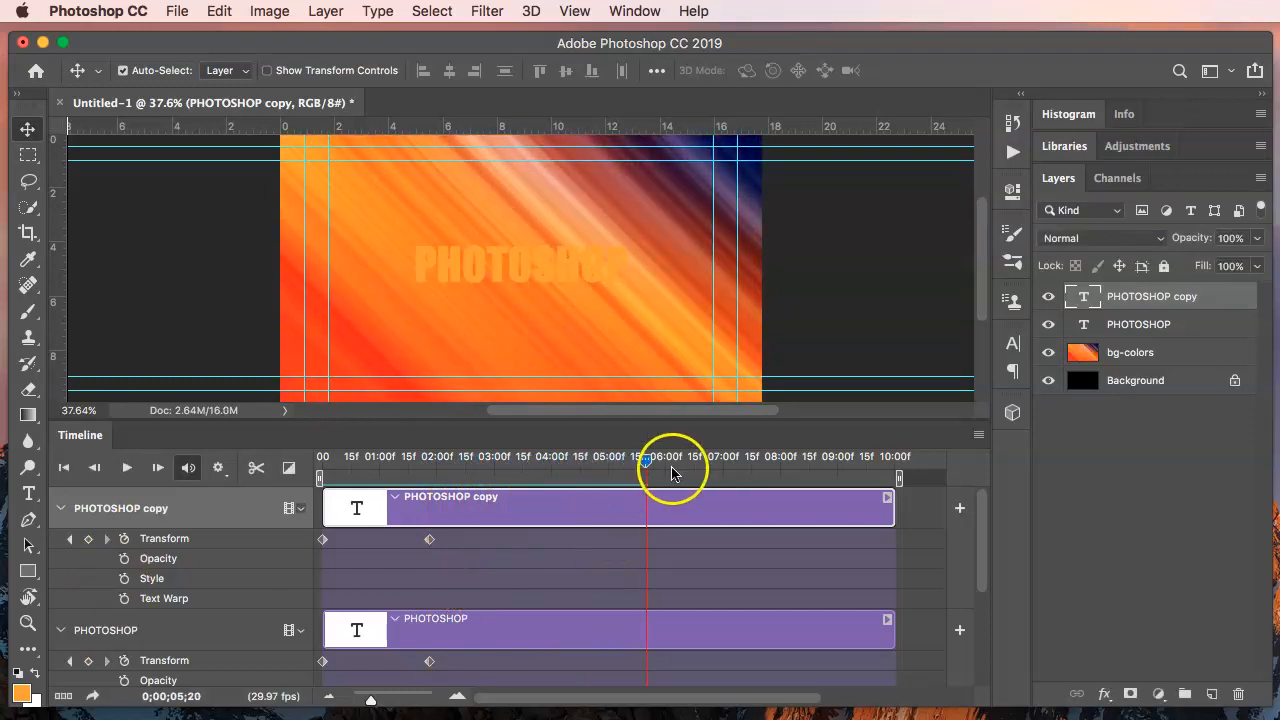
- Trim the beginning of the PHOTOSHOP copy clip so it starts at 0;00;02;29, leaving its end in place
{"action": "left_click_drag", "start_coordinate": [645, 461], "coordinate": [428, 464]}
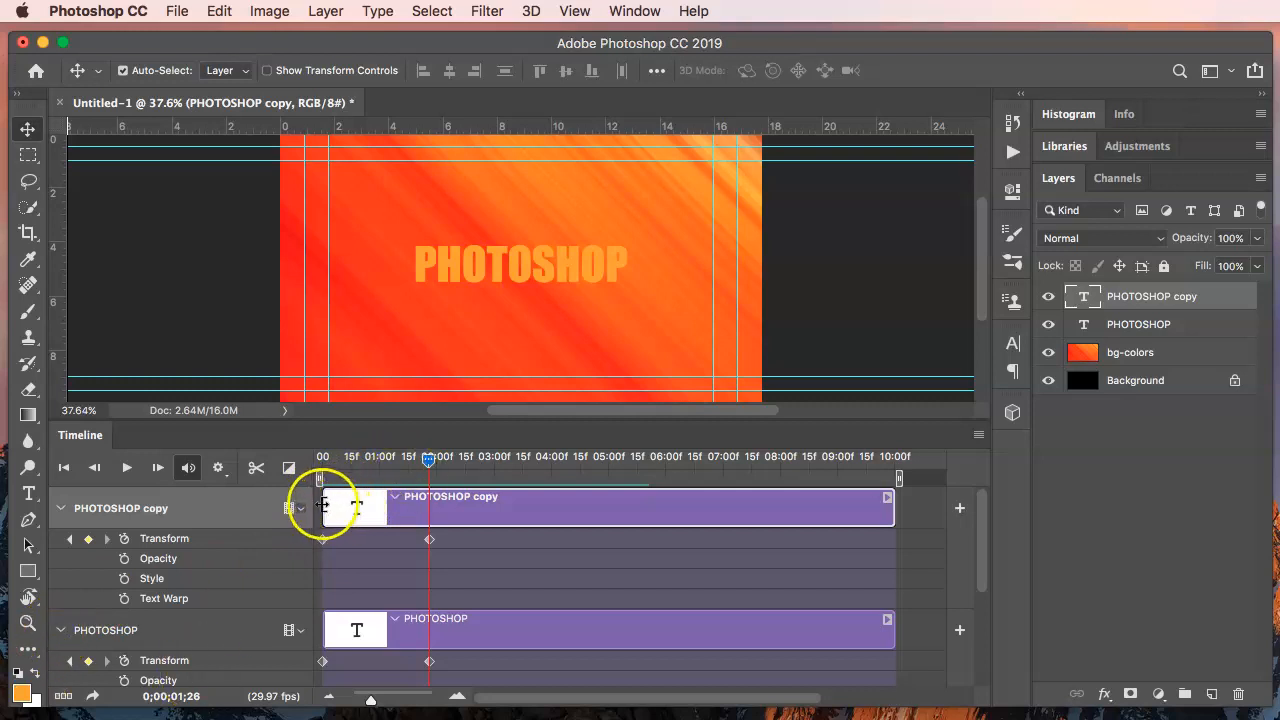
{"action": "left_click_drag", "start_coordinate": [323, 504], "coordinate": [429, 512]}
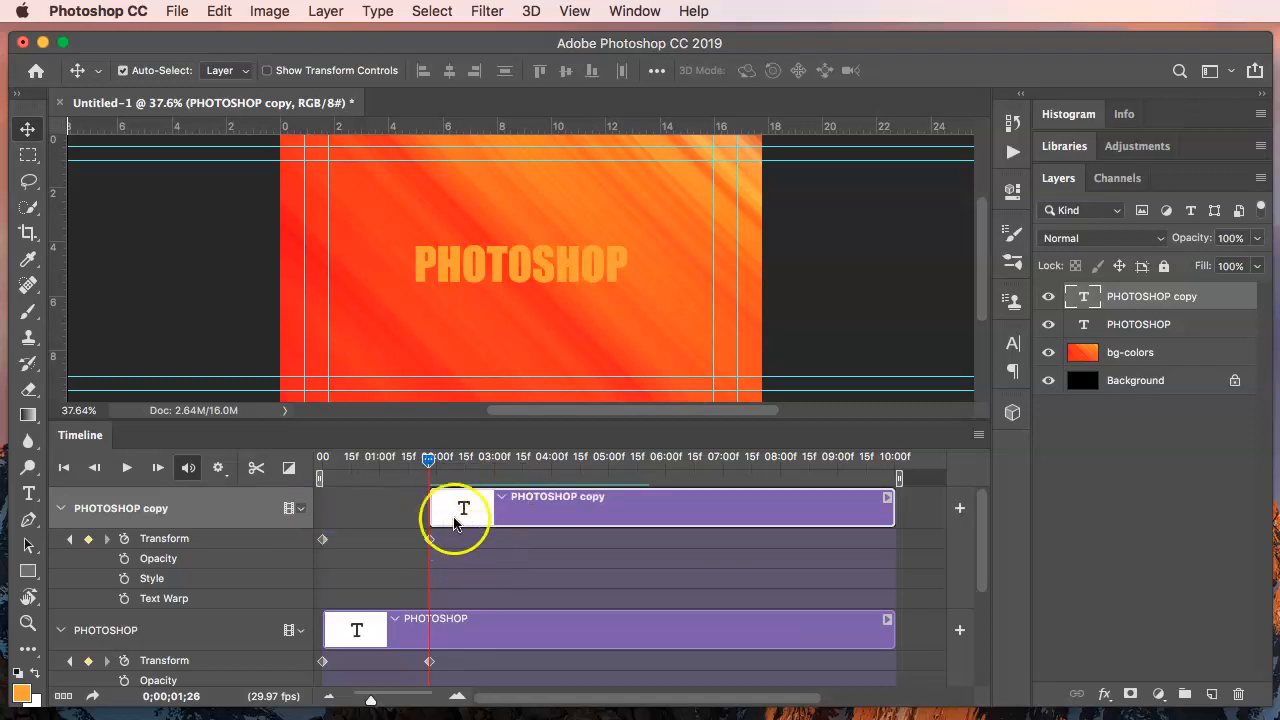
{"action": "mouse_move", "coordinate": [428, 457]}
{"action": "left_mouse_down"}
{"action": "mouse_move", "coordinate": [386, 457]}
{"action": "mouse_move", "coordinate": [471, 457]}
{"action": "mouse_move", "coordinate": [491, 480]}
{"action": "mouse_move", "coordinate": [457, 503]}
{"action": "mouse_move", "coordinate": [493, 503]}
{"action": "left_mouse_up"}
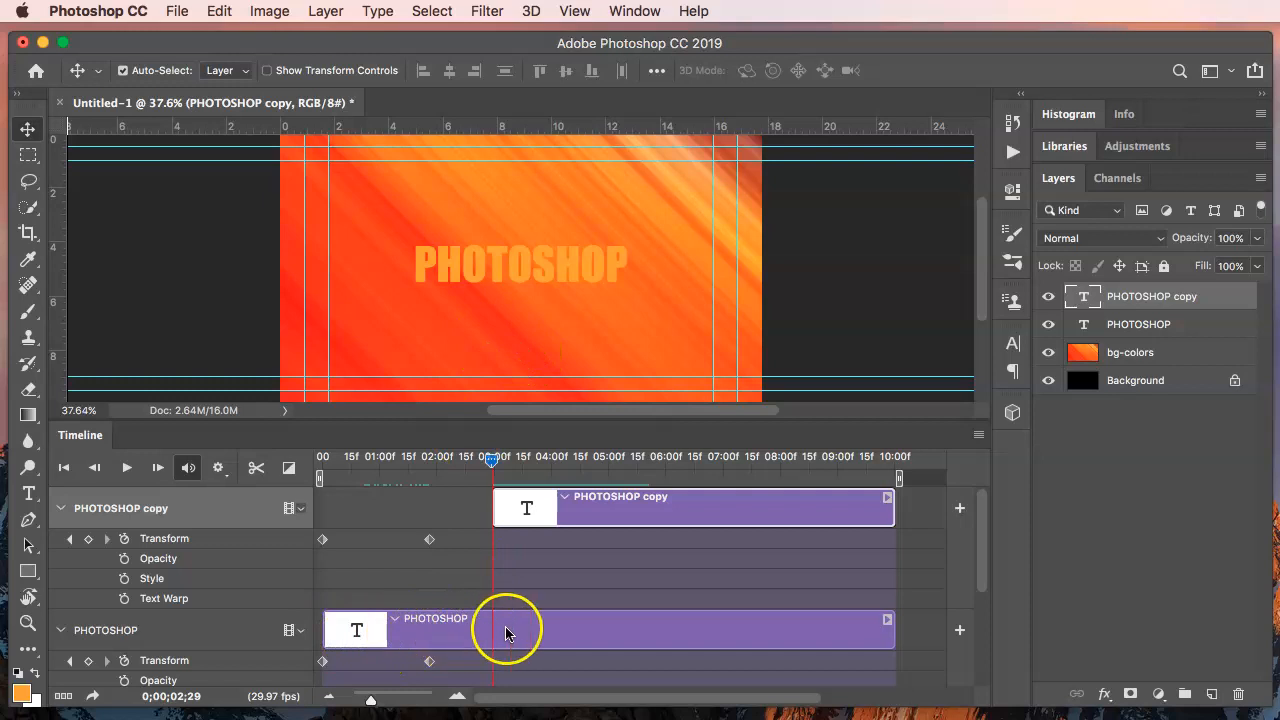
{"action": "scroll", "coordinate": [755, 640], "scroll_direction": "down", "scroll_amount": 5}
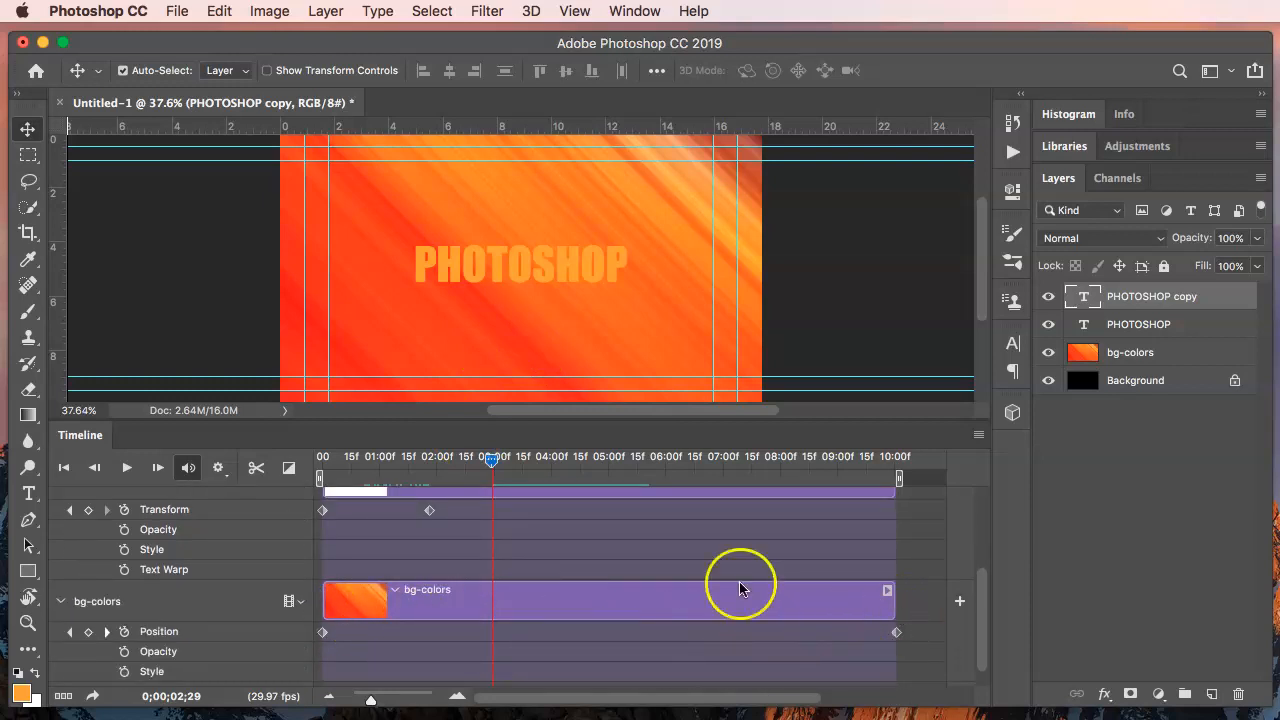
{"action": "scroll", "coordinate": [423, 603], "scroll_direction": "up", "scroll_amount": 5}
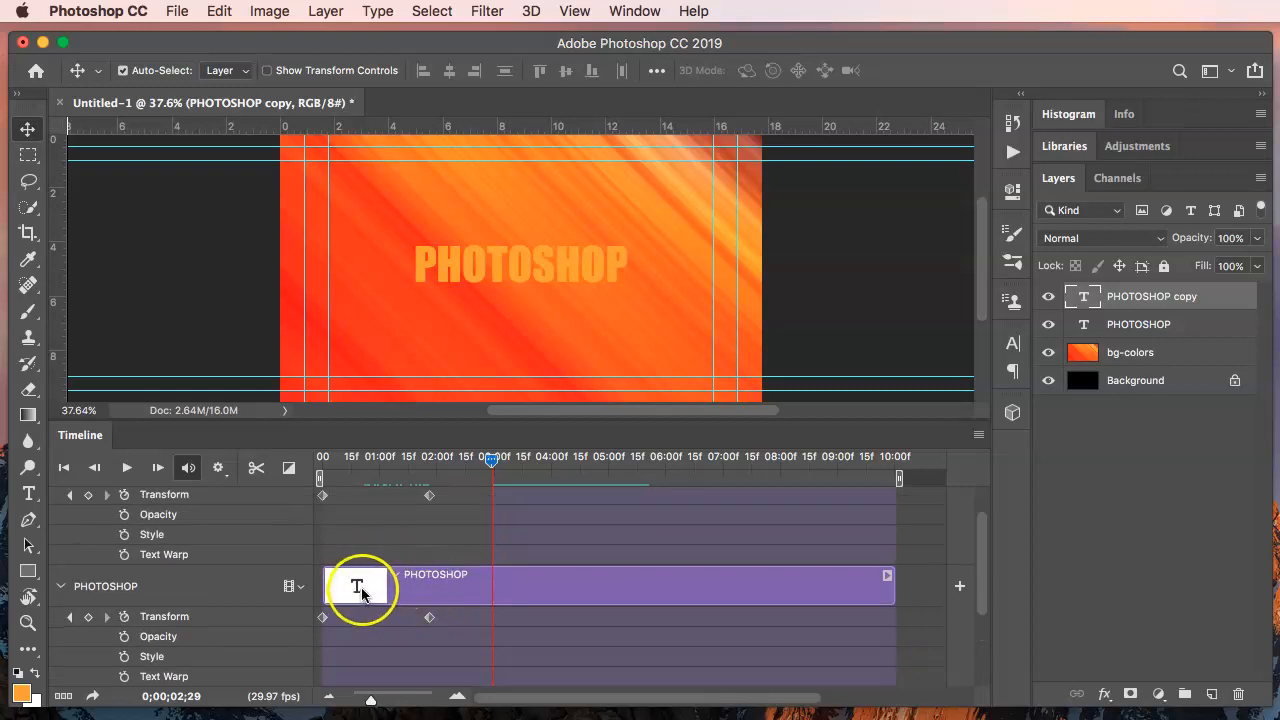
{"action": "scroll", "coordinate": [428, 513], "scroll_direction": "up", "scroll_amount": 1}
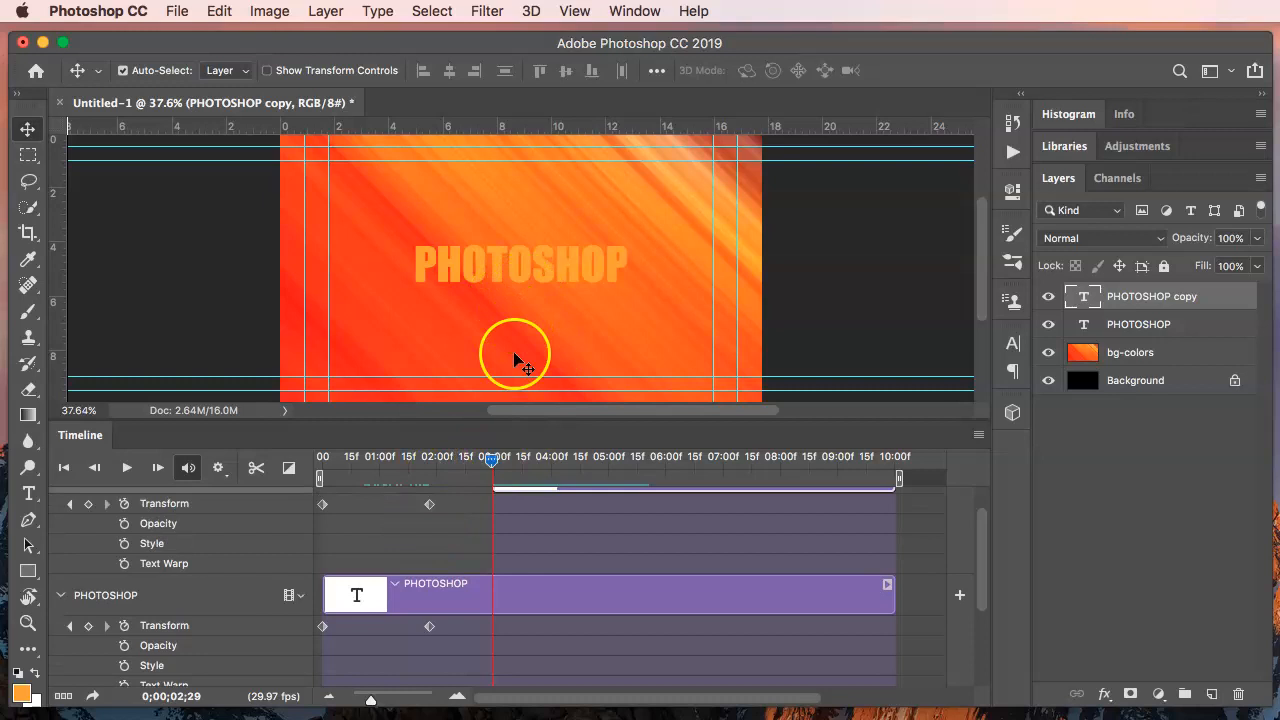
{"action": "scroll", "coordinate": [408, 514], "scroll_direction": "up", "scroll_amount": 4}
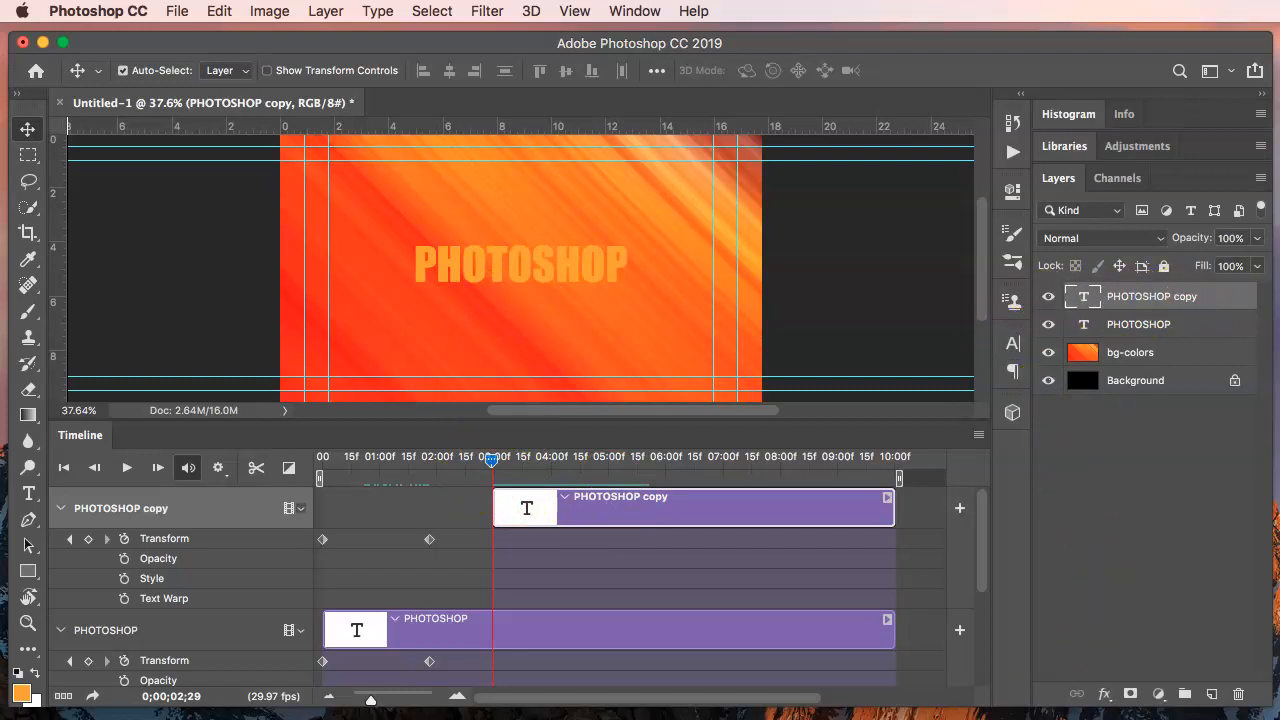
- Add an Outer Glow layer style to the PHOTOSHOP copy layer and show its settings
{"action": "left_click", "coordinate": [1104, 694]}
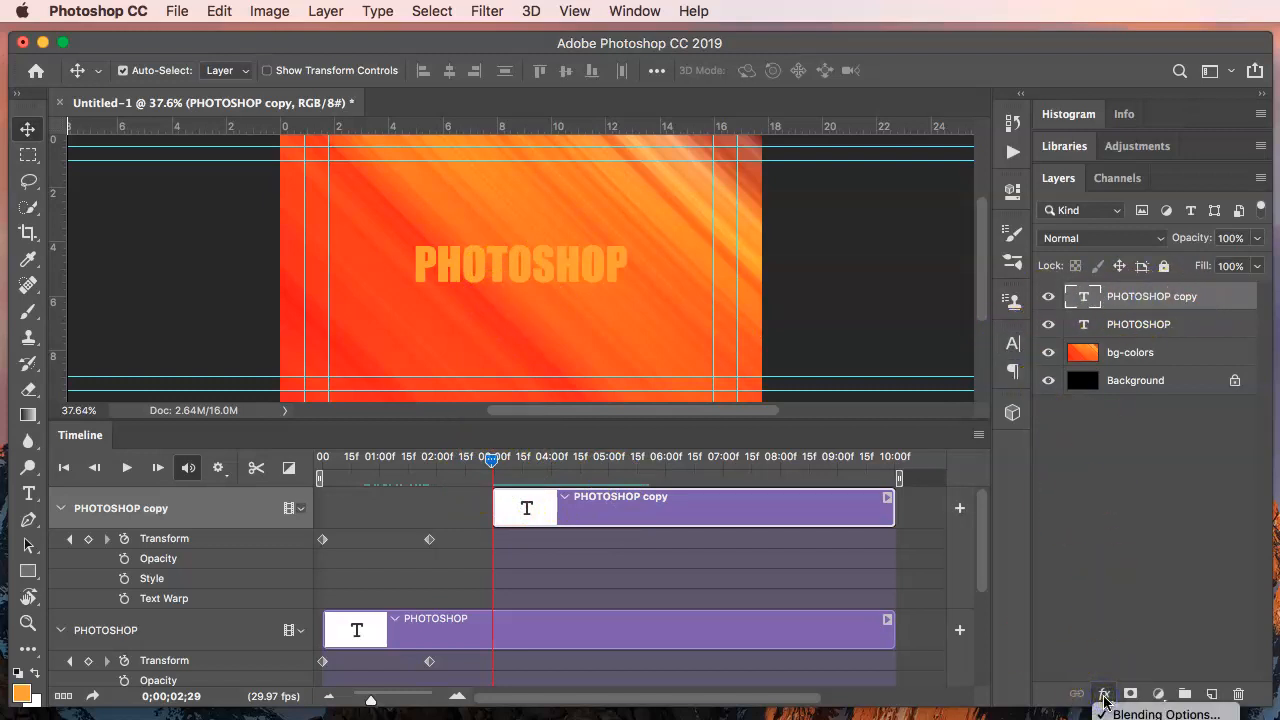
{"action": "left_click", "coordinate": [1116, 708]}
{"action": "left_click", "coordinate": [1106, 694]}
{"action": "left_click", "coordinate": [1131, 707]}
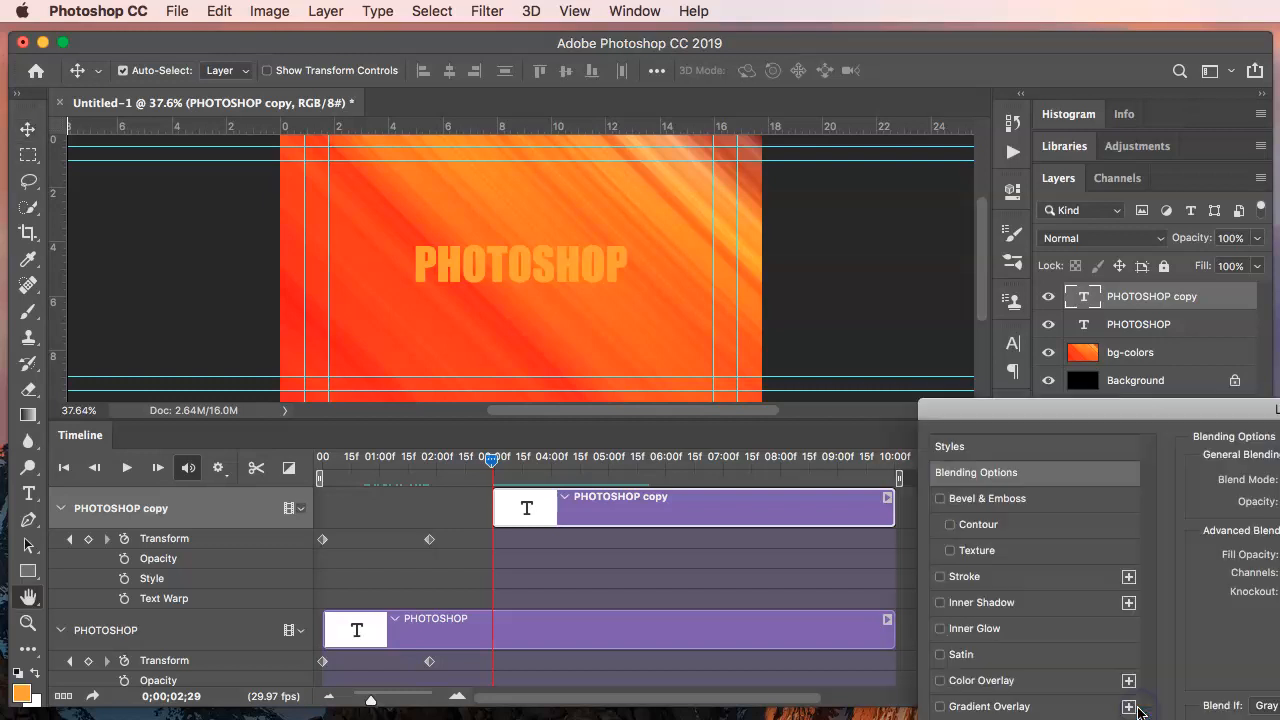
{"action": "left_click_drag", "start_coordinate": [1245, 410], "coordinate": [557, 163]}
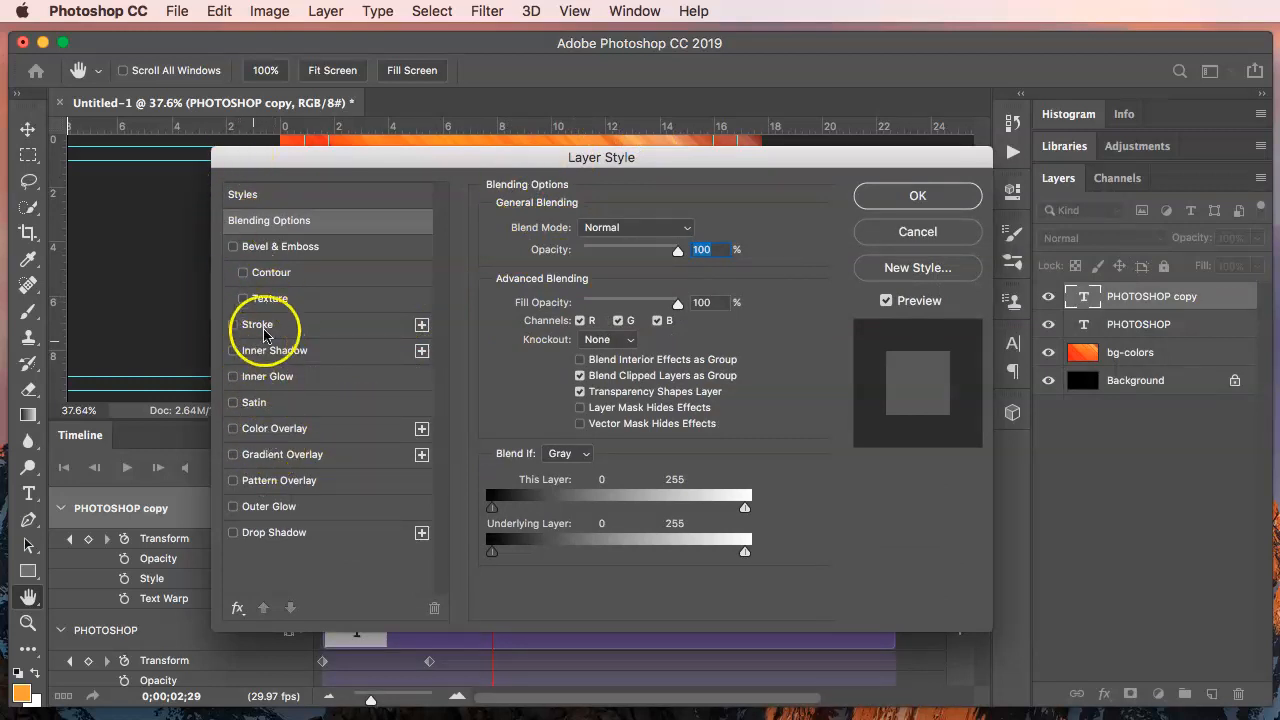
{"action": "left_click", "coordinate": [232, 510]}
{"action": "left_click", "coordinate": [269, 508]}
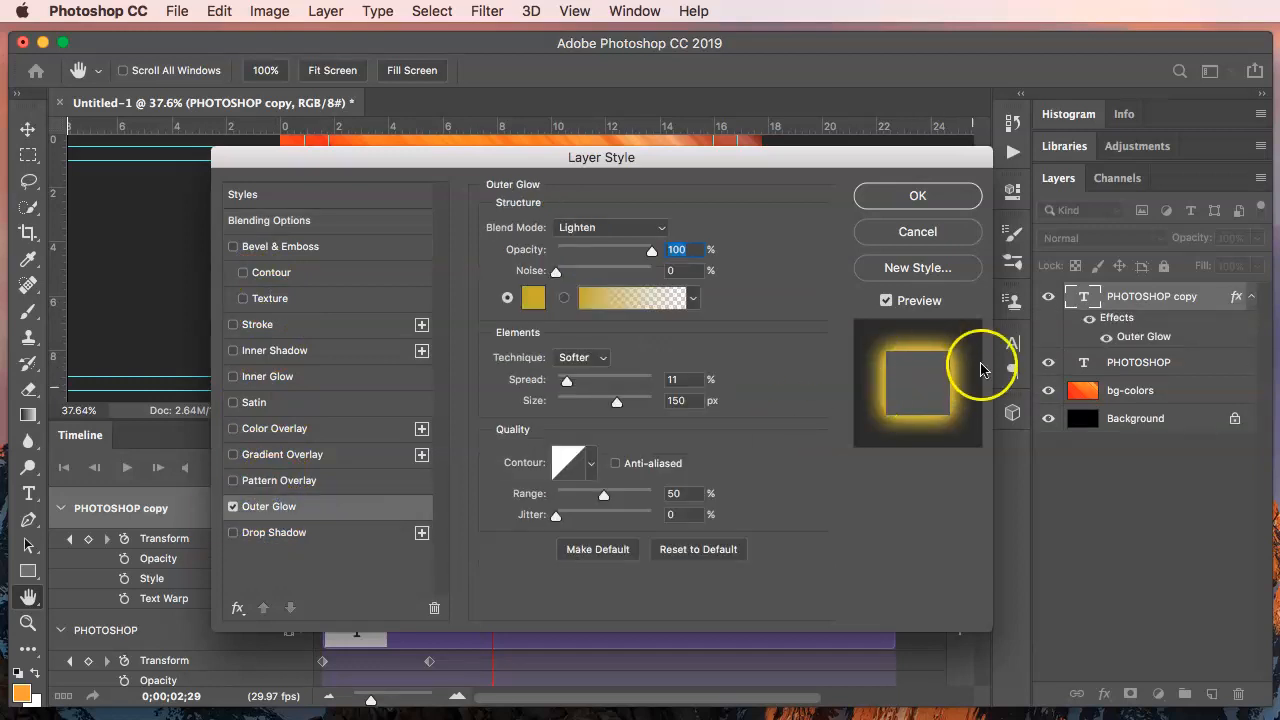
- Set the Outer Glow color to white (ffffff), keeping the Lighten blend mode, and apply the layer style
{"action": "left_click_drag", "start_coordinate": [708, 157], "coordinate": [904, 347]}
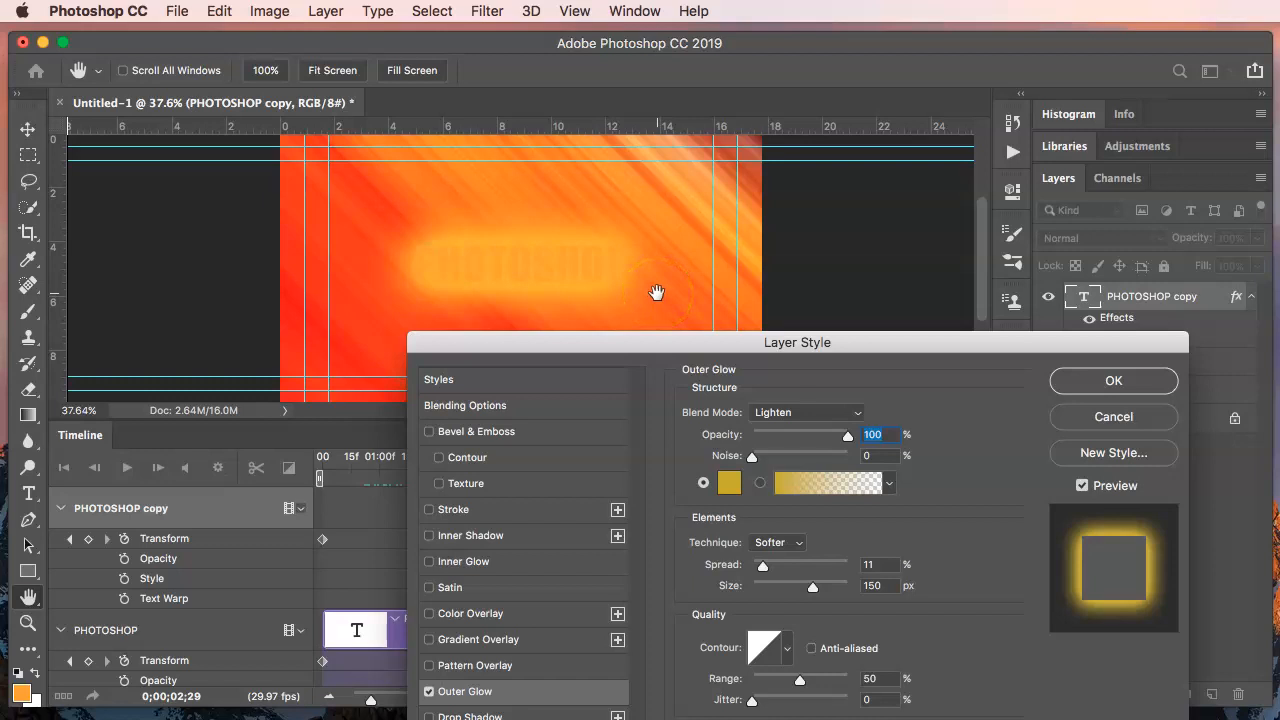
{"action": "left_click", "coordinate": [829, 414]}
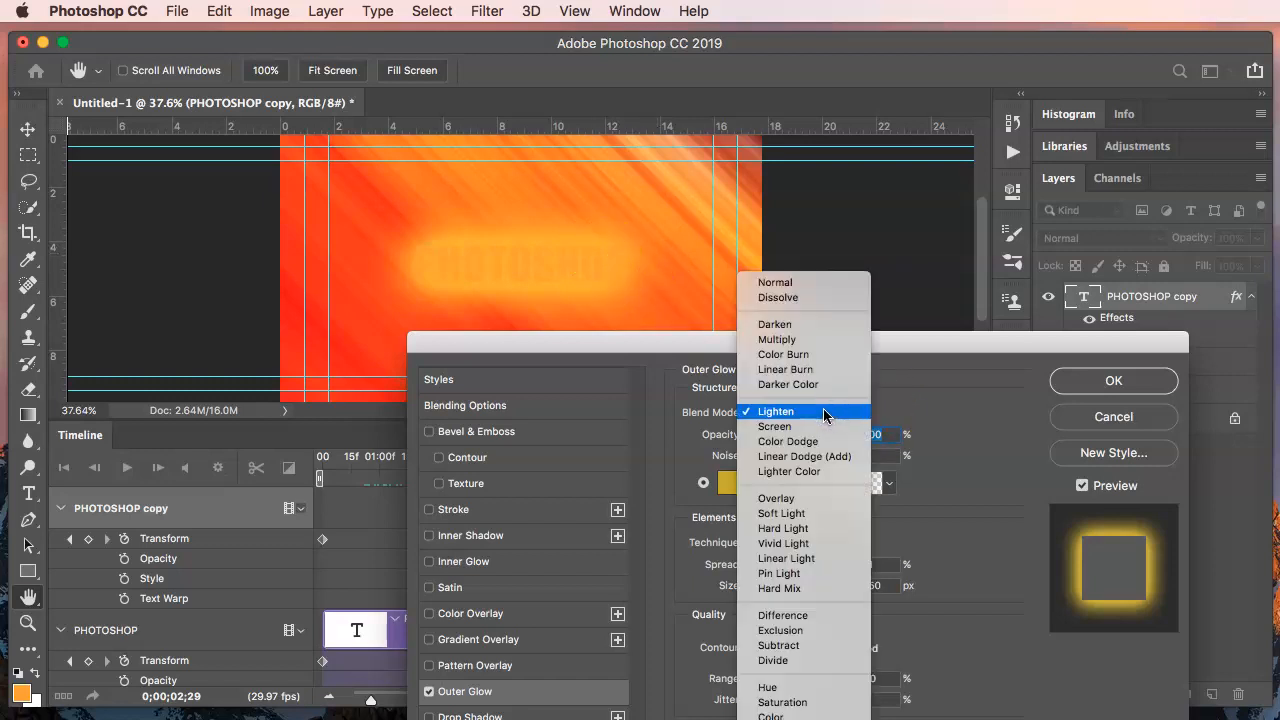
{"action": "left_click", "coordinate": [817, 405]}
{"action": "left_click", "coordinate": [690, 360]}
{"action": "left_click", "coordinate": [736, 468]}
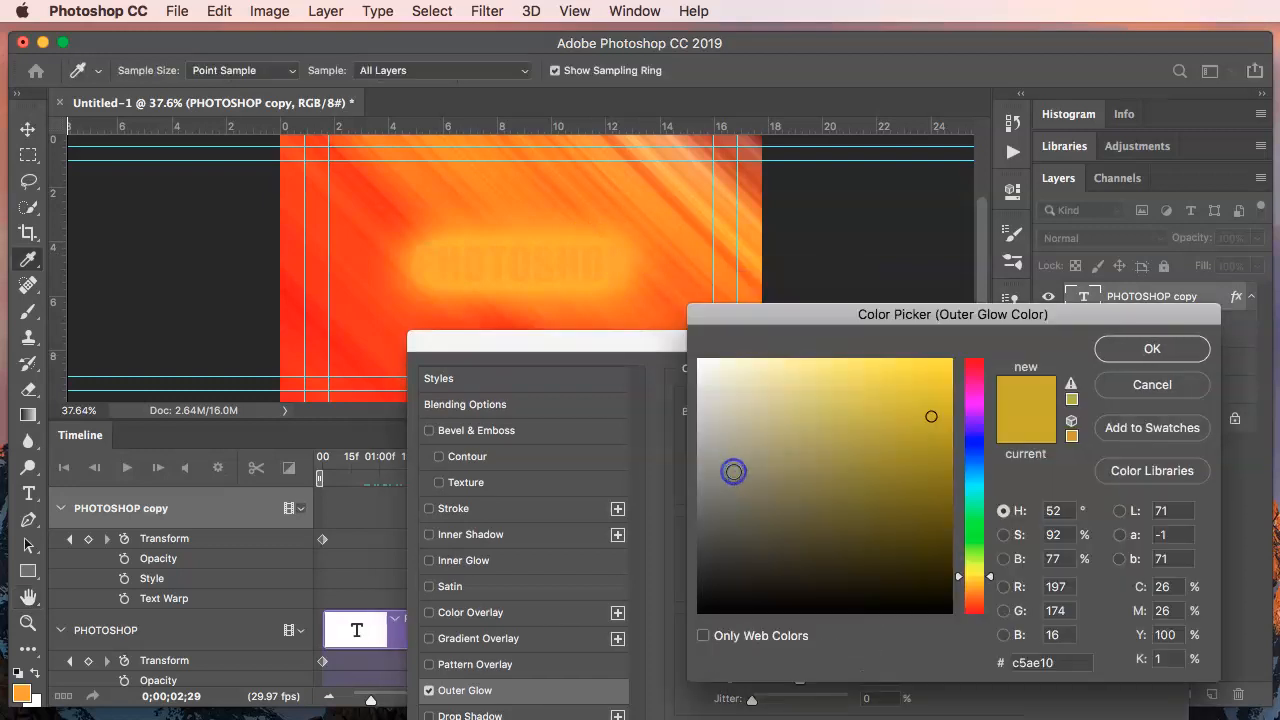
{"action": "left_click_drag", "start_coordinate": [831, 380], "coordinate": [648, 314]}
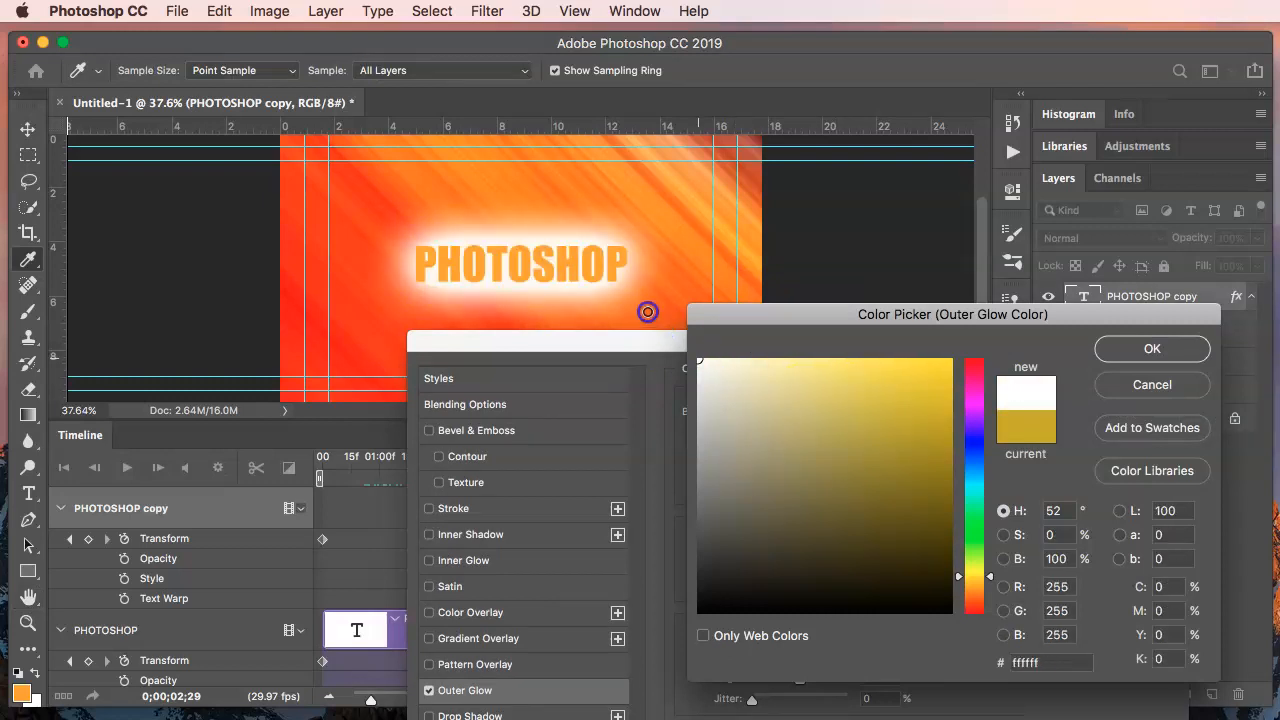
{"action": "left_click", "coordinate": [1150, 348]}
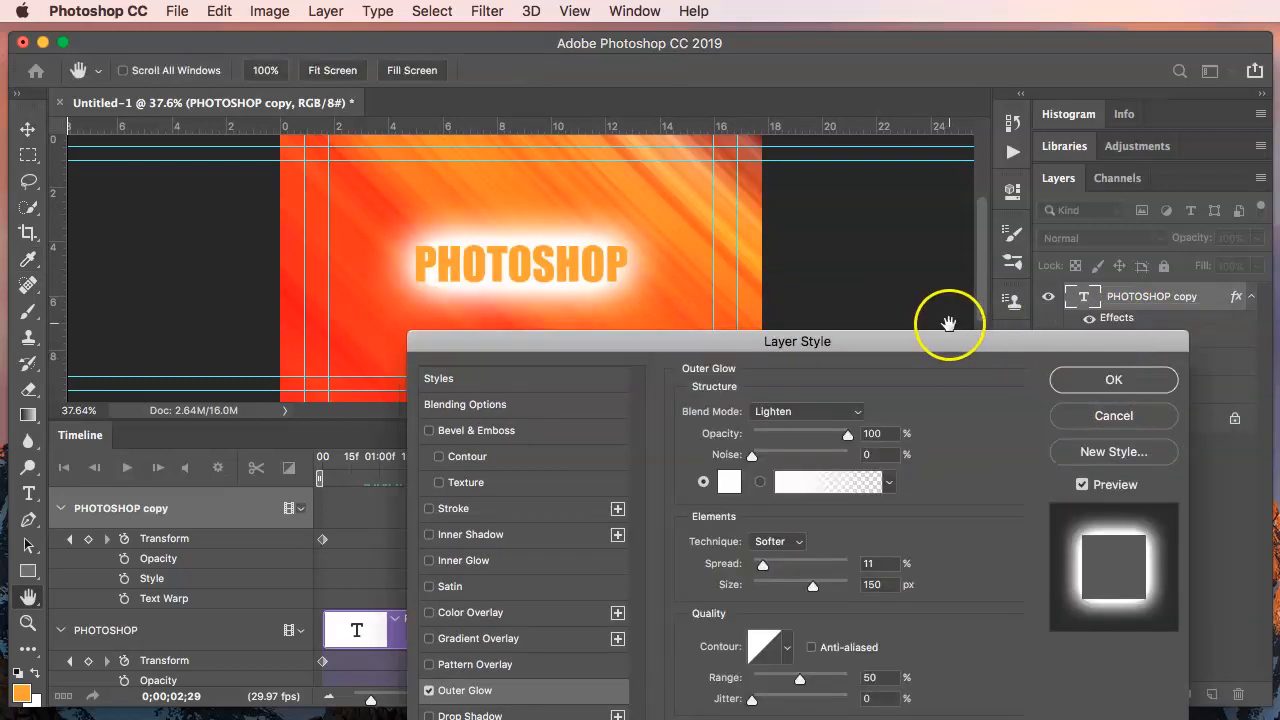
{"action": "left_click_drag", "start_coordinate": [943, 343], "coordinate": [711, 188]}
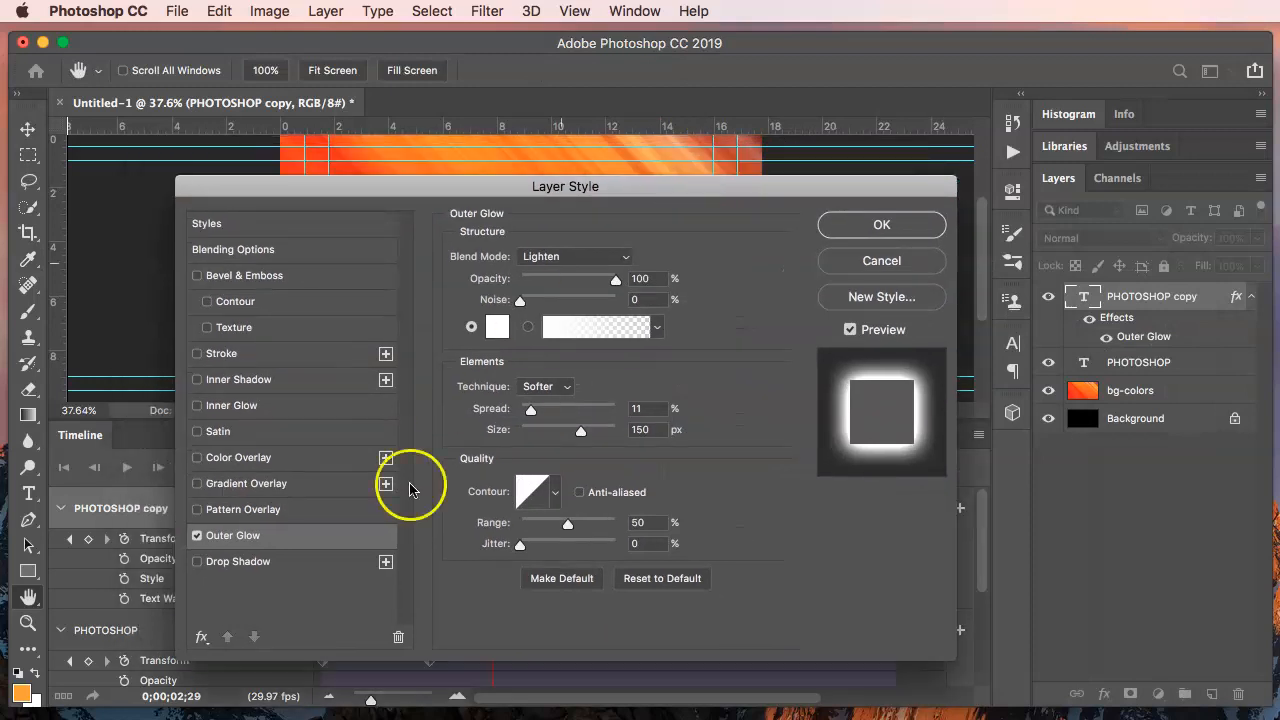
{"action": "left_click", "coordinate": [877, 226]}
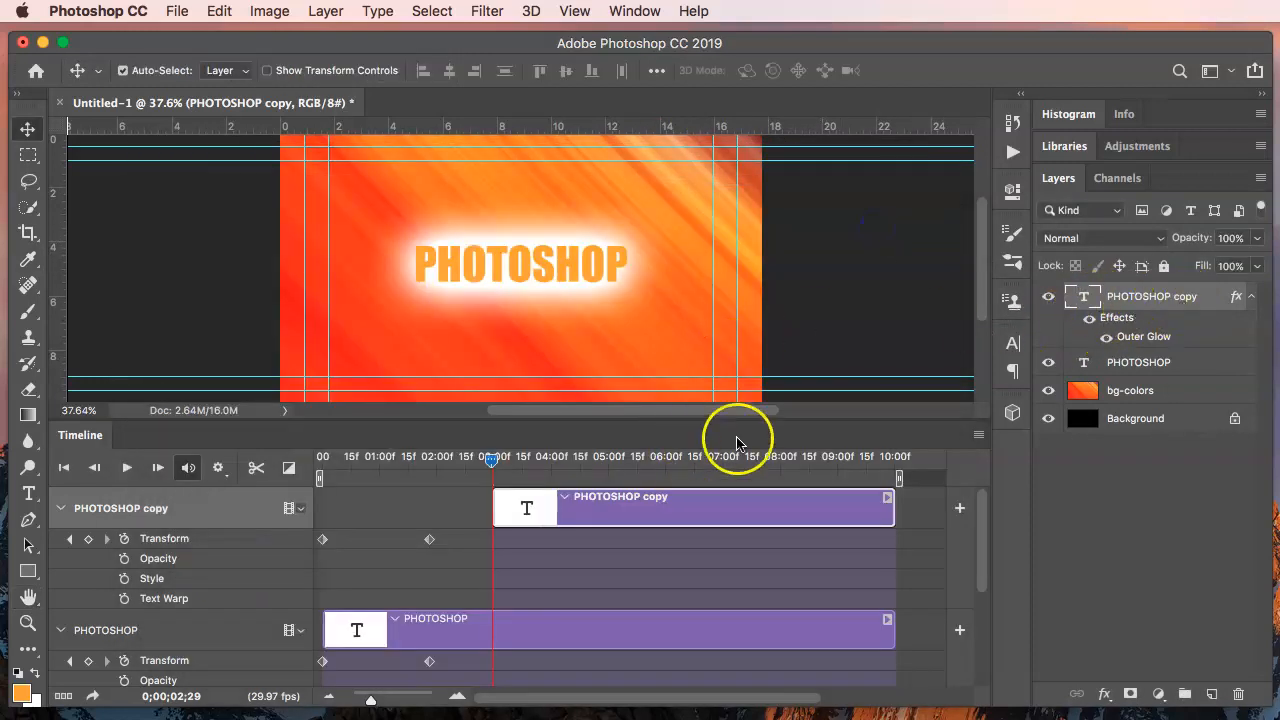
- Enlarge the canvas area and play the animation from the beginning to check when the title's glow appears
{"action": "left_click_drag", "start_coordinate": [491, 458], "coordinate": [315, 470]}
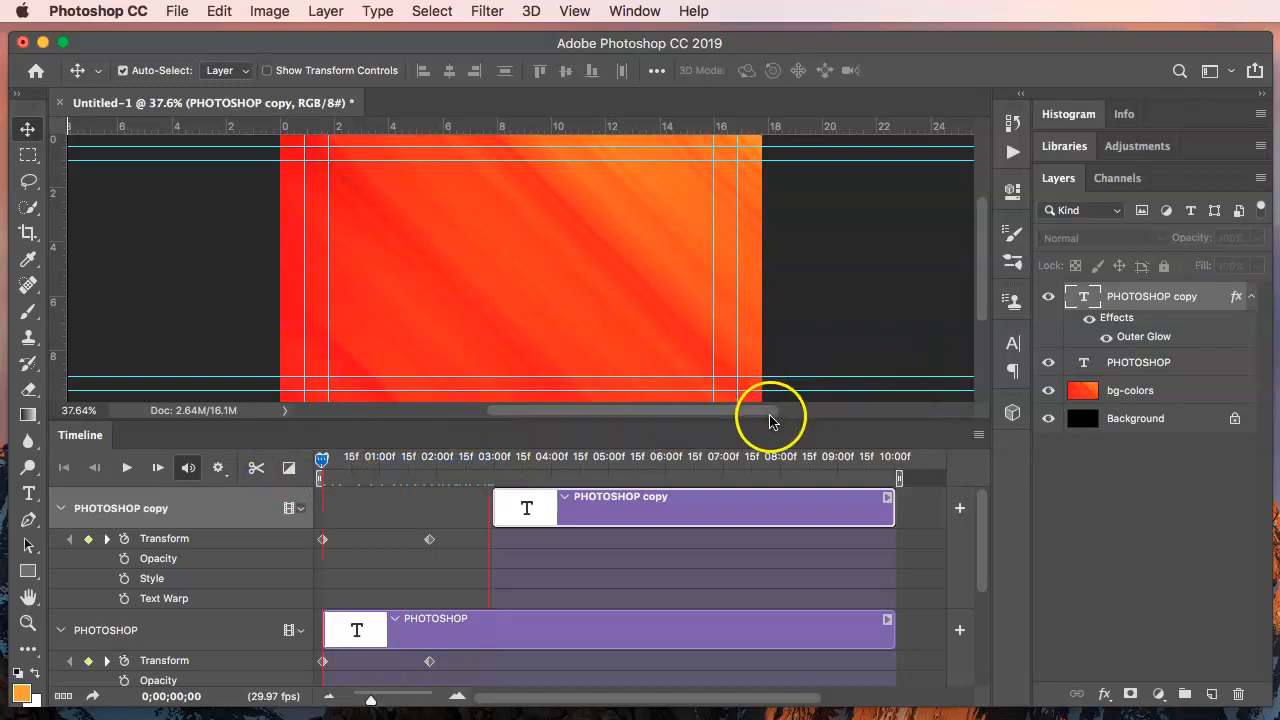
{"action": "left_click_drag", "start_coordinate": [767, 423], "coordinate": [774, 480]}
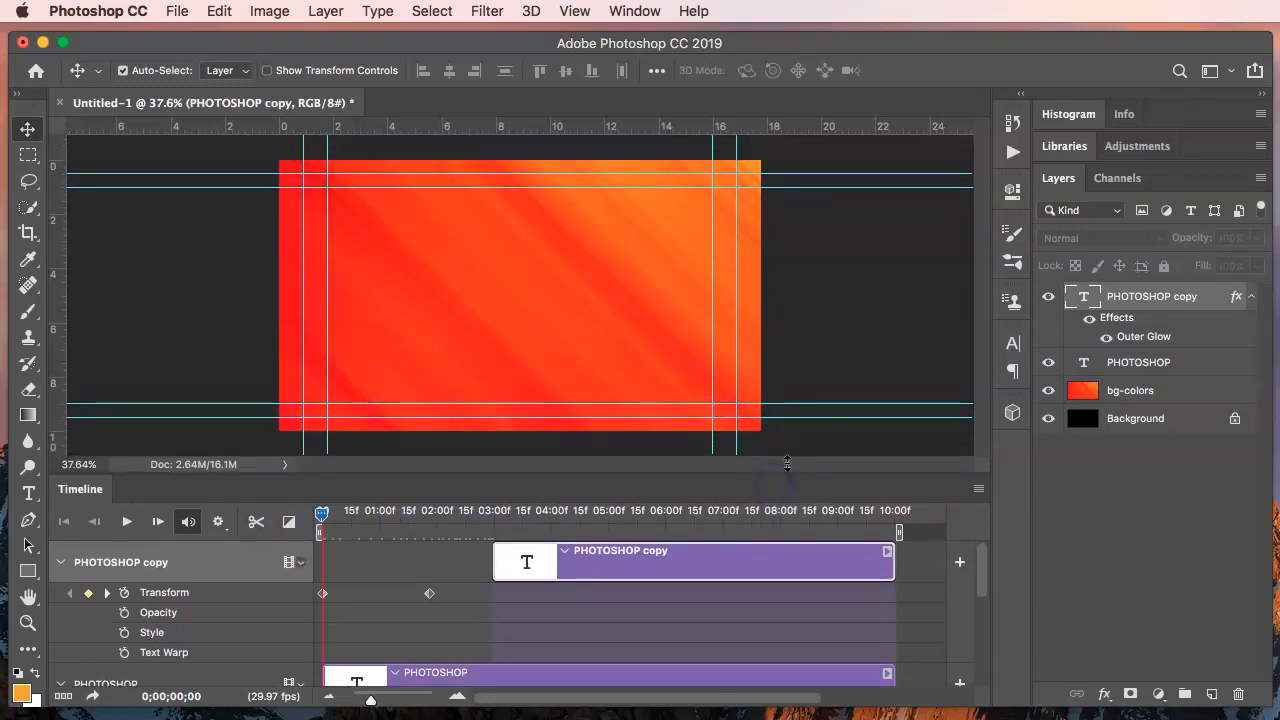
{"action": "key", "text": "space"}
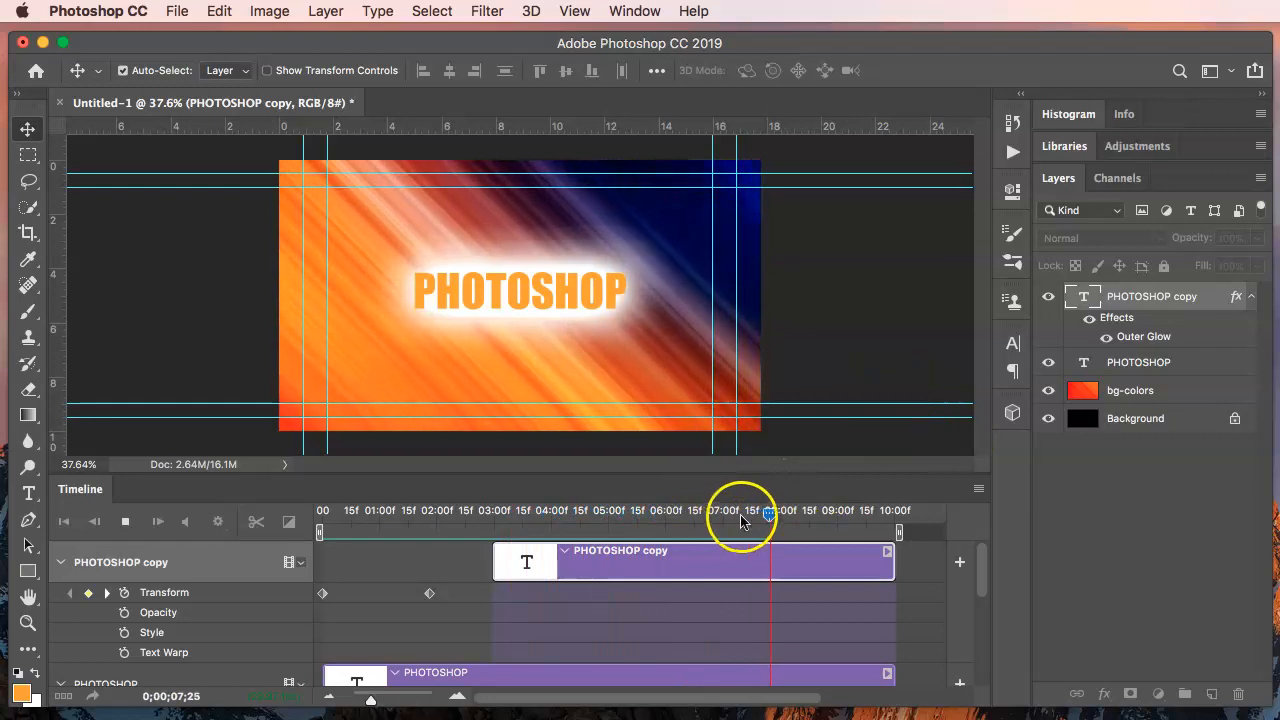
{"action": "key", "text": "space"}
{"action": "left_click_drag", "start_coordinate": [832, 514], "coordinate": [522, 524]}
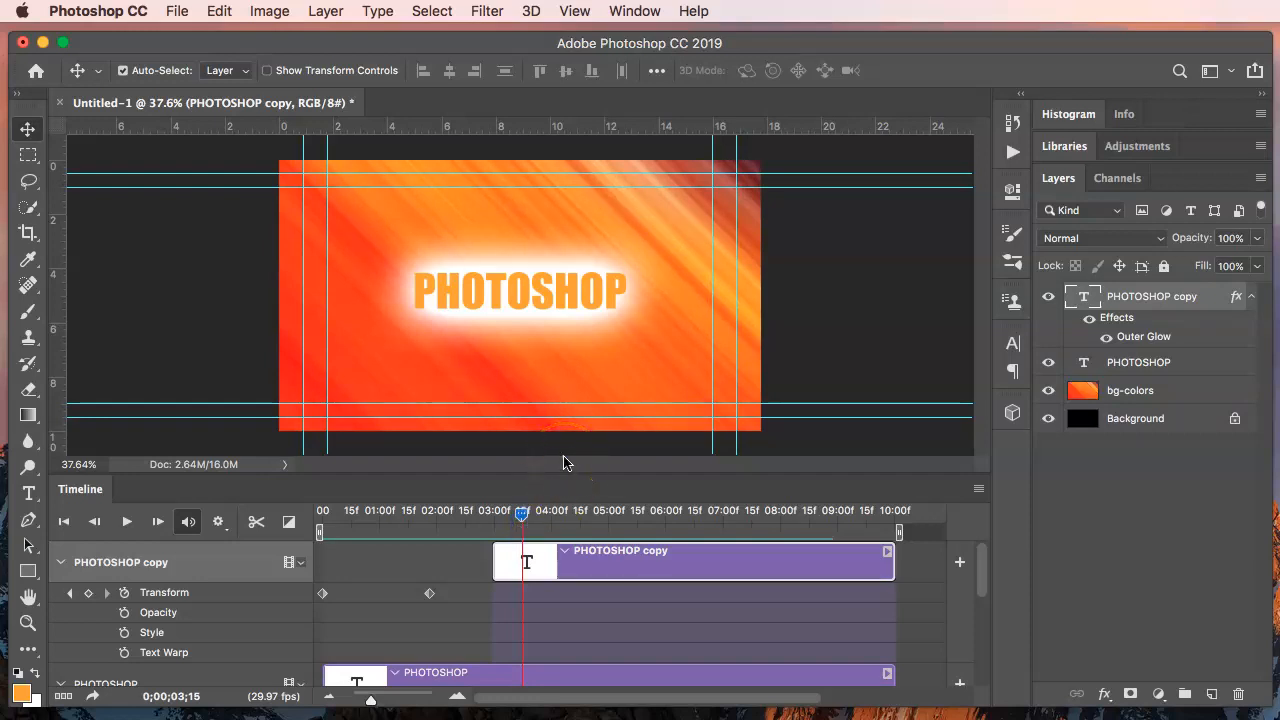
{"action": "left_click_drag", "start_coordinate": [522, 517], "coordinate": [222, 497]}
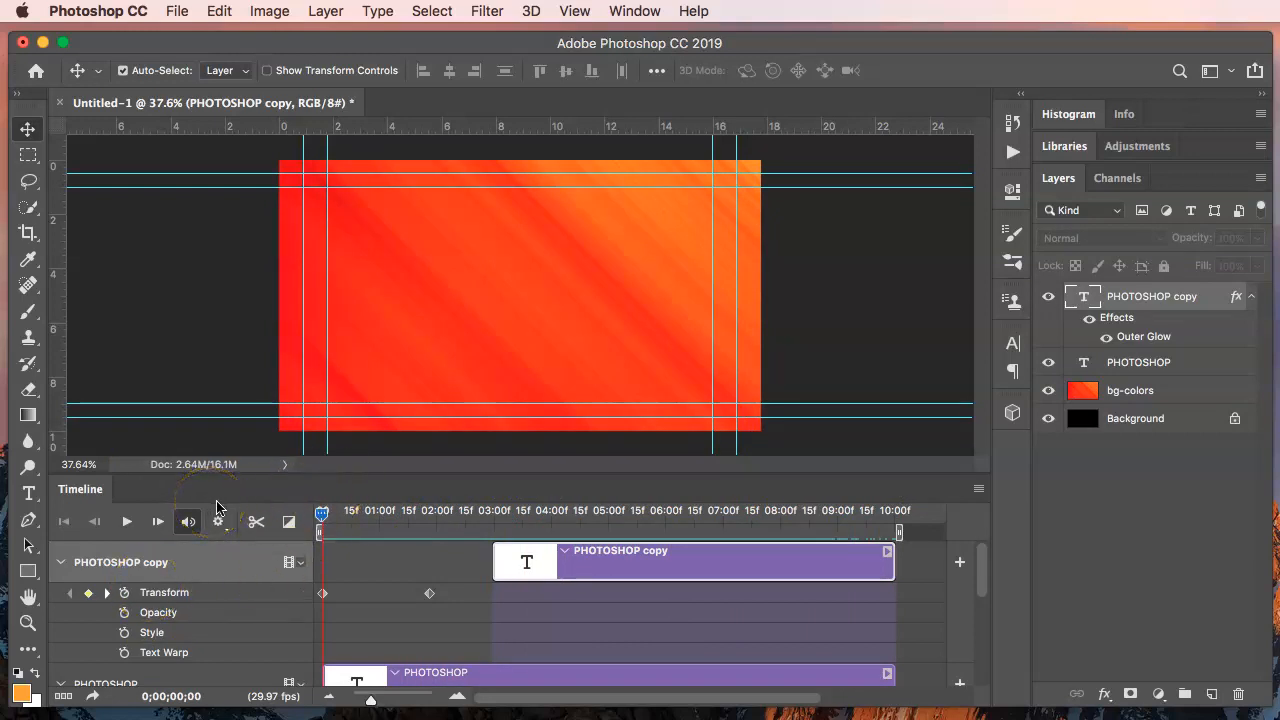
{"action": "key", "text": "space"}
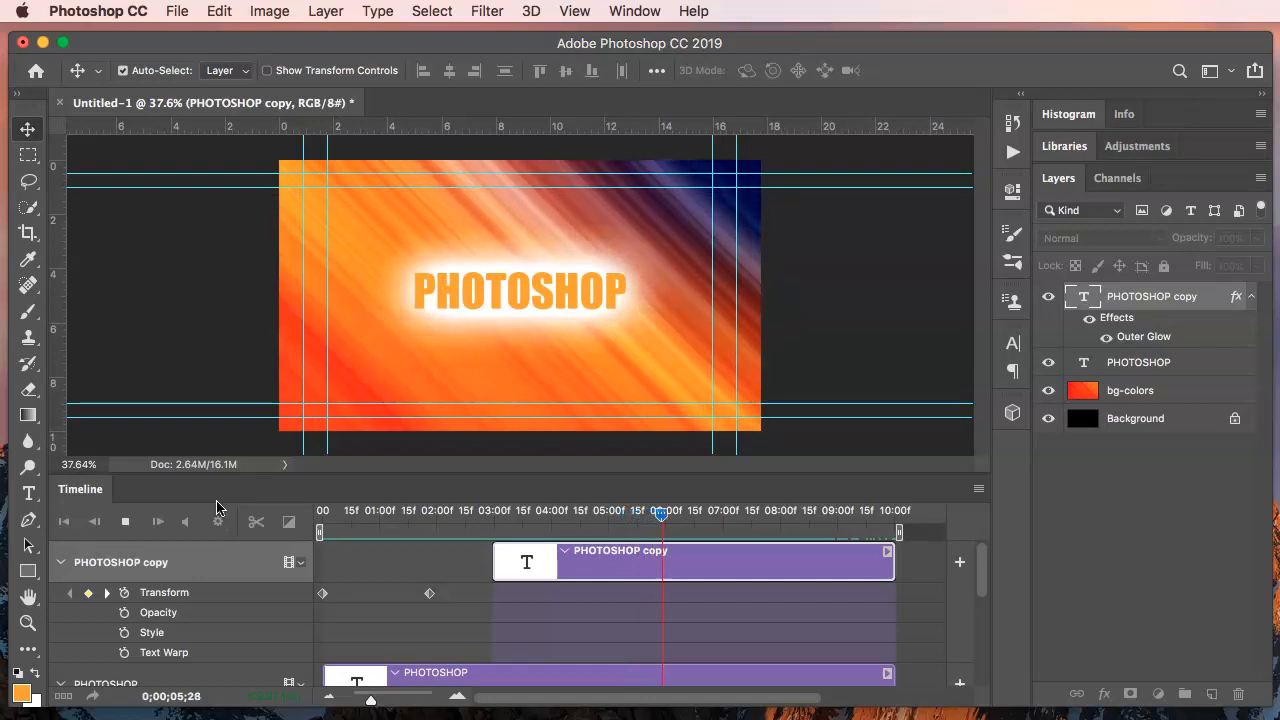
{"action": "key", "text": "space"}
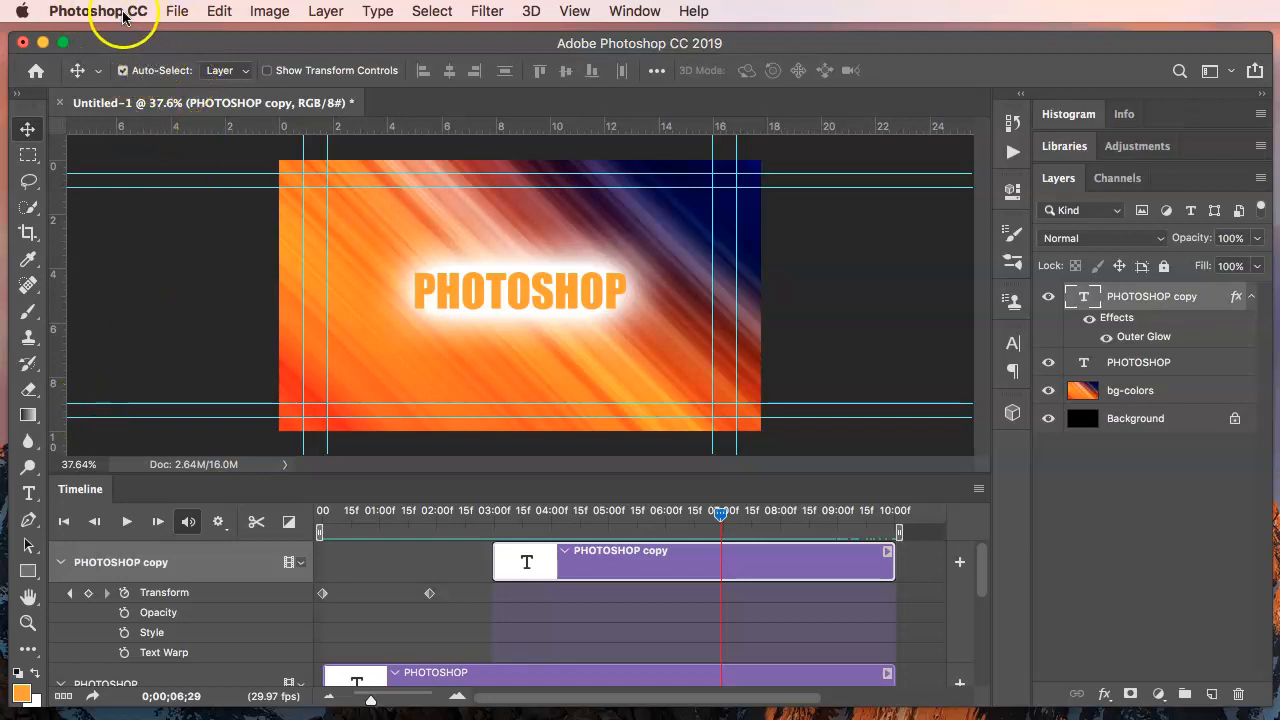
- Start a Render Video export named myanimation with the MyFiles folder as its destination
{"action": "left_click", "coordinate": [177, 12]}
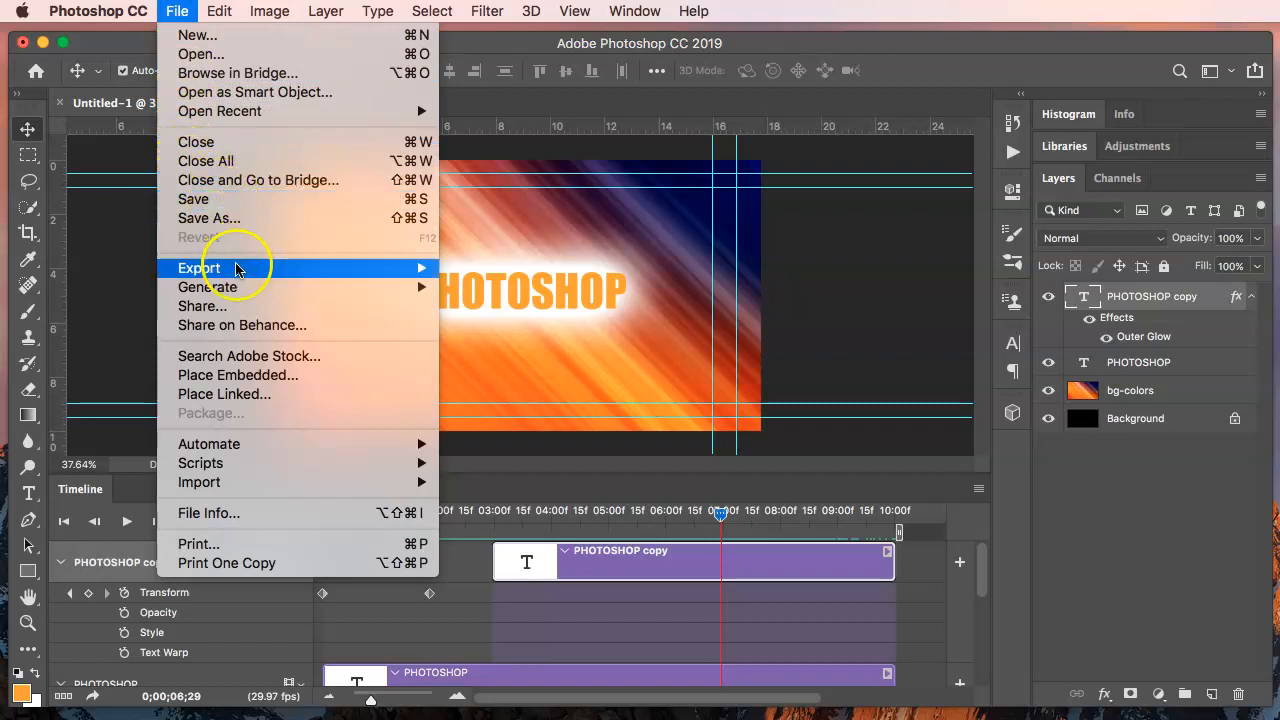
{"action": "mouse_move", "coordinate": [232, 272]}
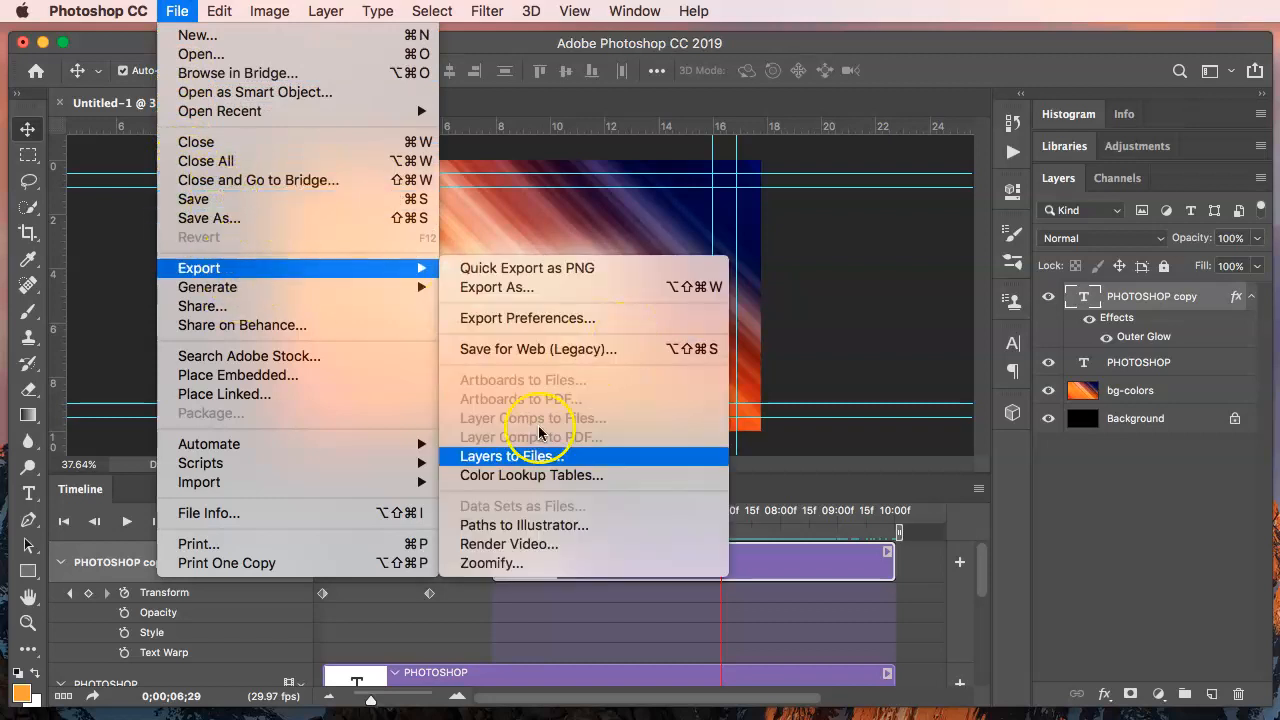
{"action": "left_click", "coordinate": [541, 545]}
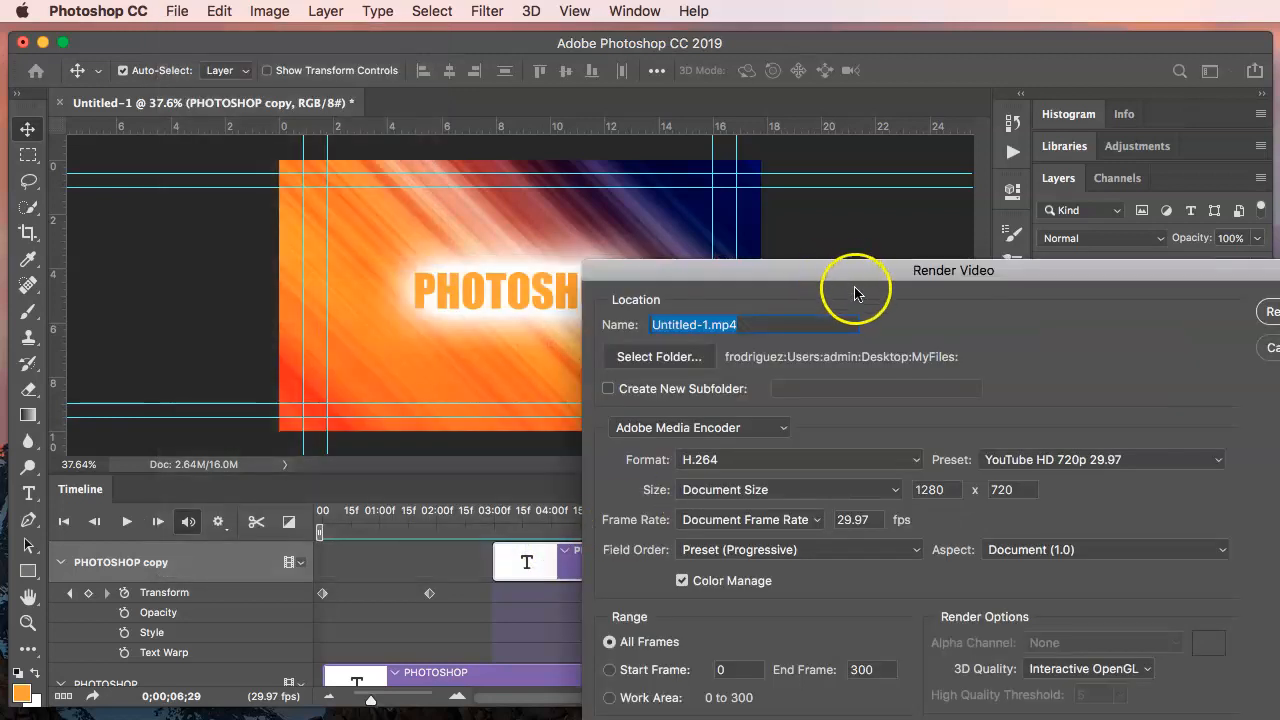
{"action": "left_click_drag", "start_coordinate": [857, 273], "coordinate": [661, 176]}
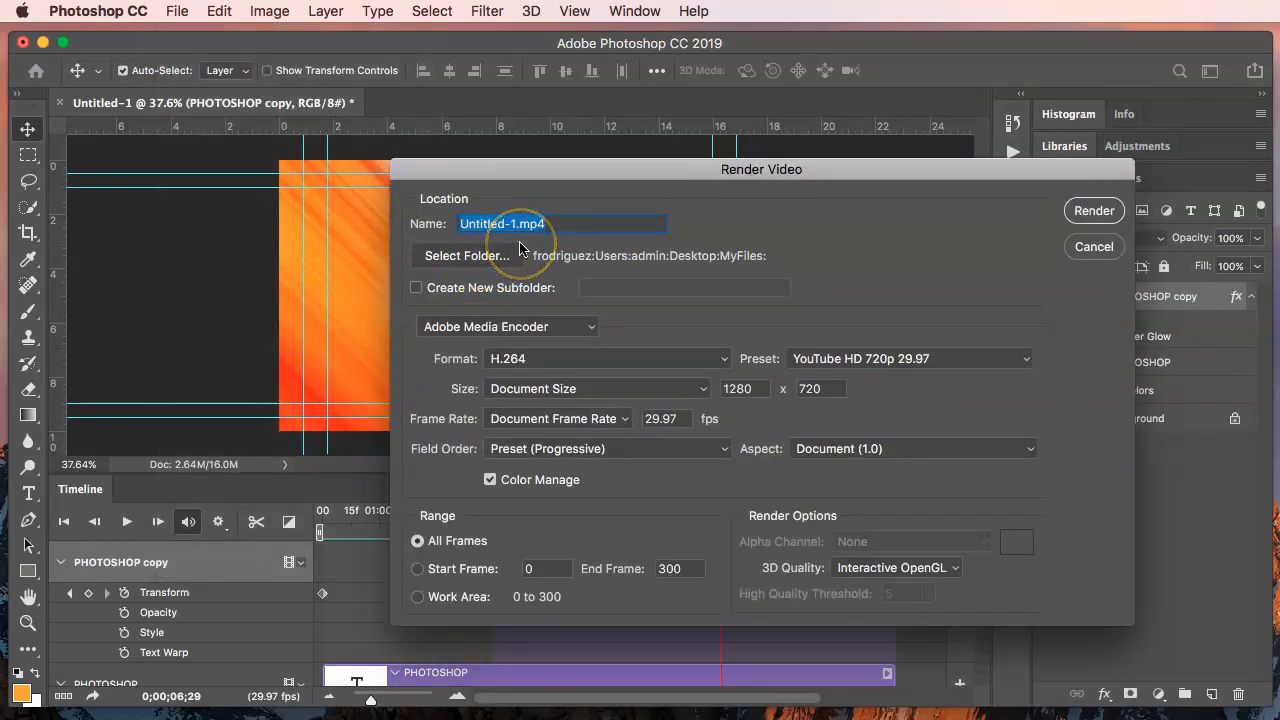
{"action": "type", "text": "myanimation"}
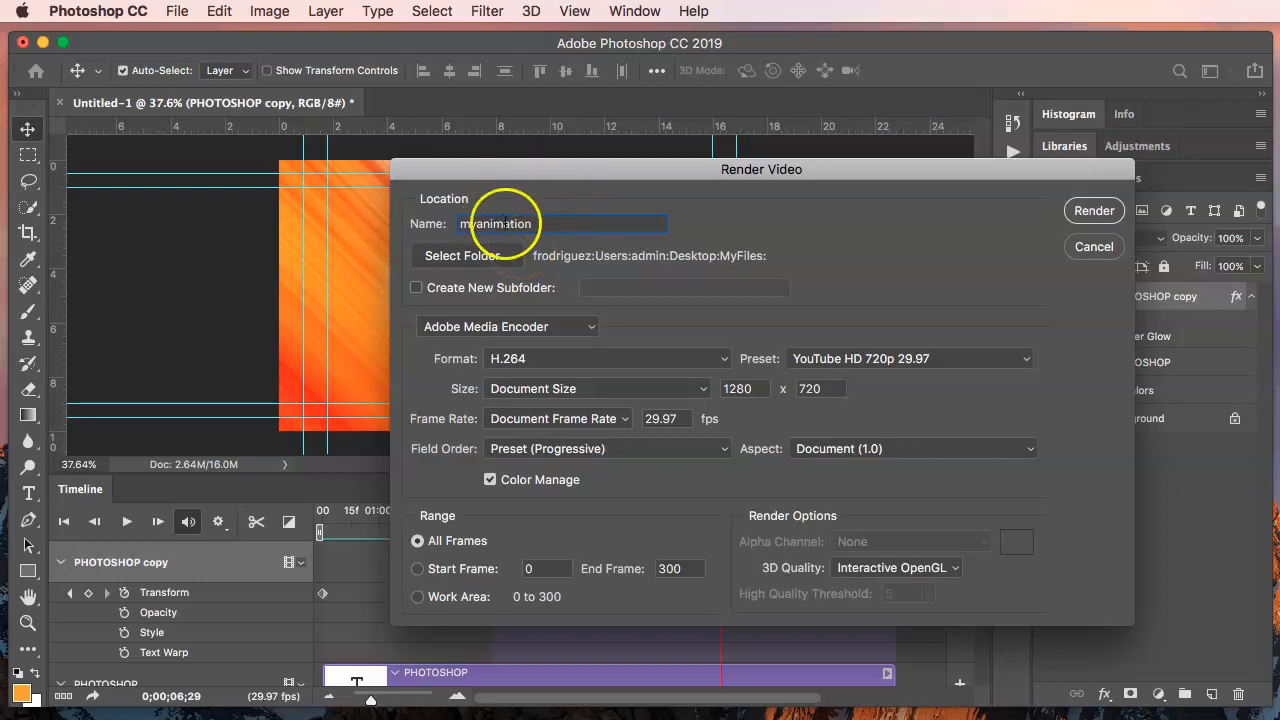
{"action": "left_click", "coordinate": [492, 257]}
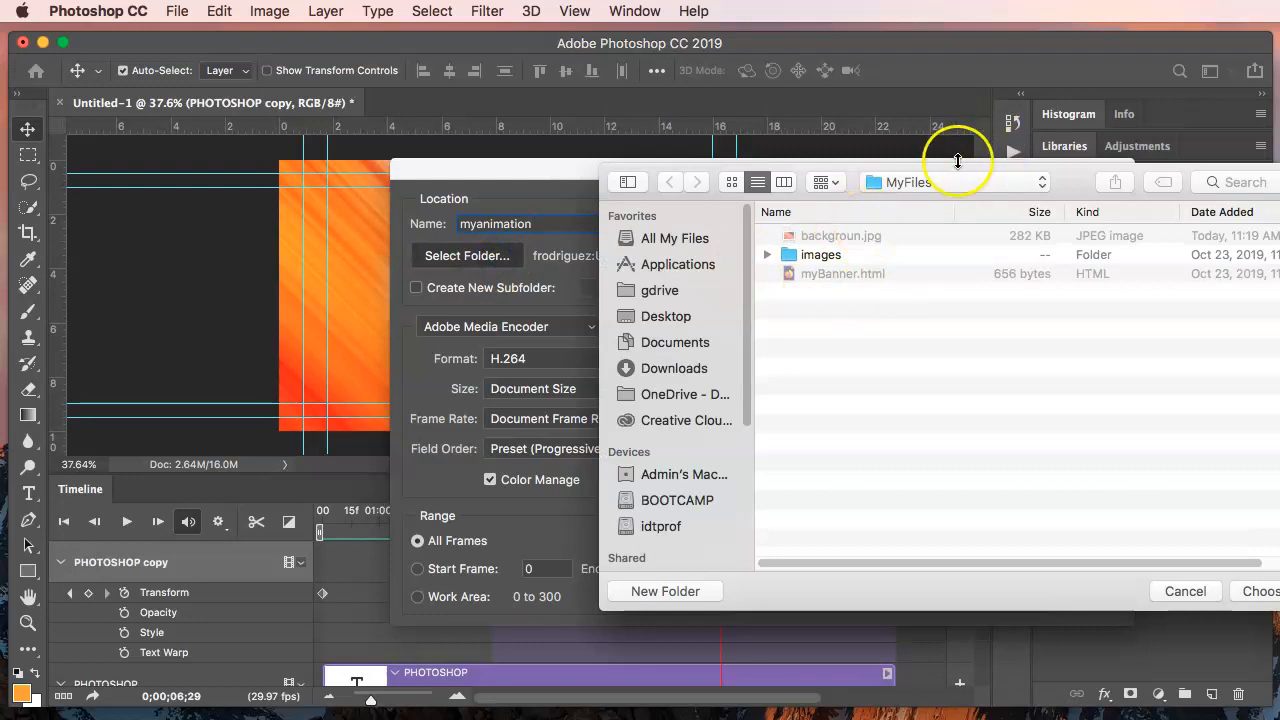
{"action": "left_click", "coordinate": [1262, 592]}
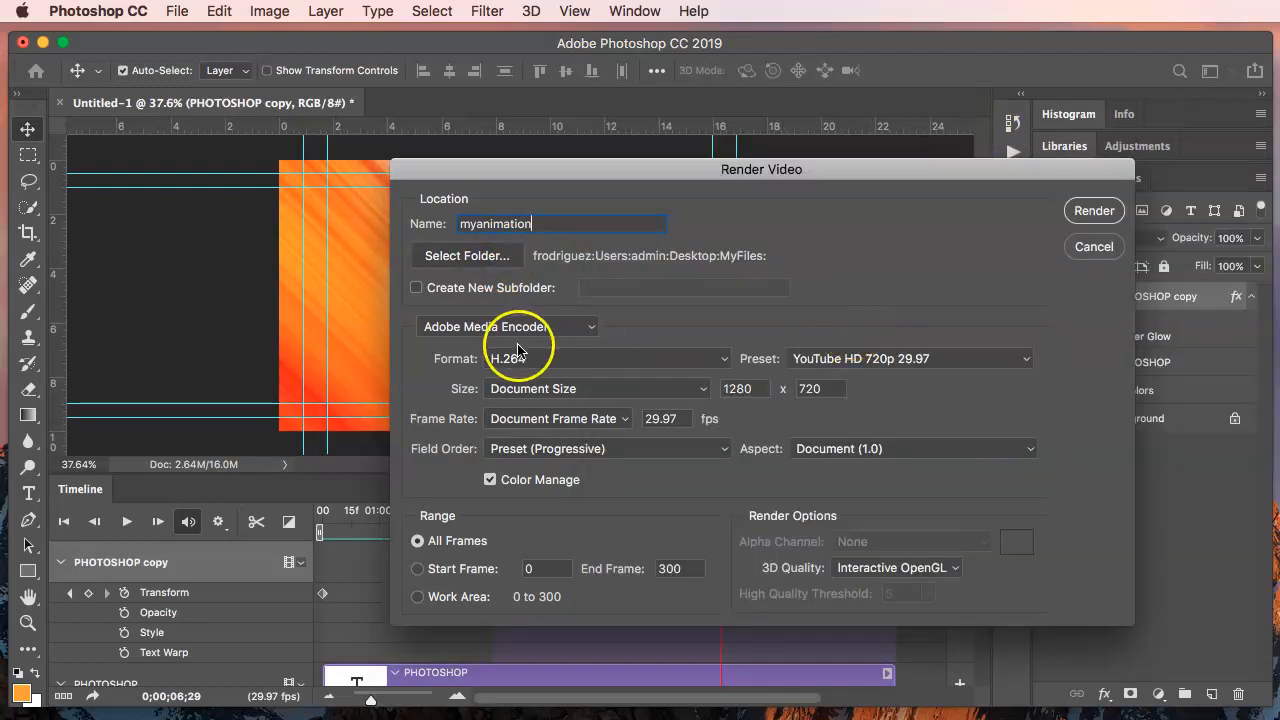
- Render the video in H.264 format with the YouTube HD 720p 29.97 preset, covering all frames
{"action": "left_click", "coordinate": [561, 371]}
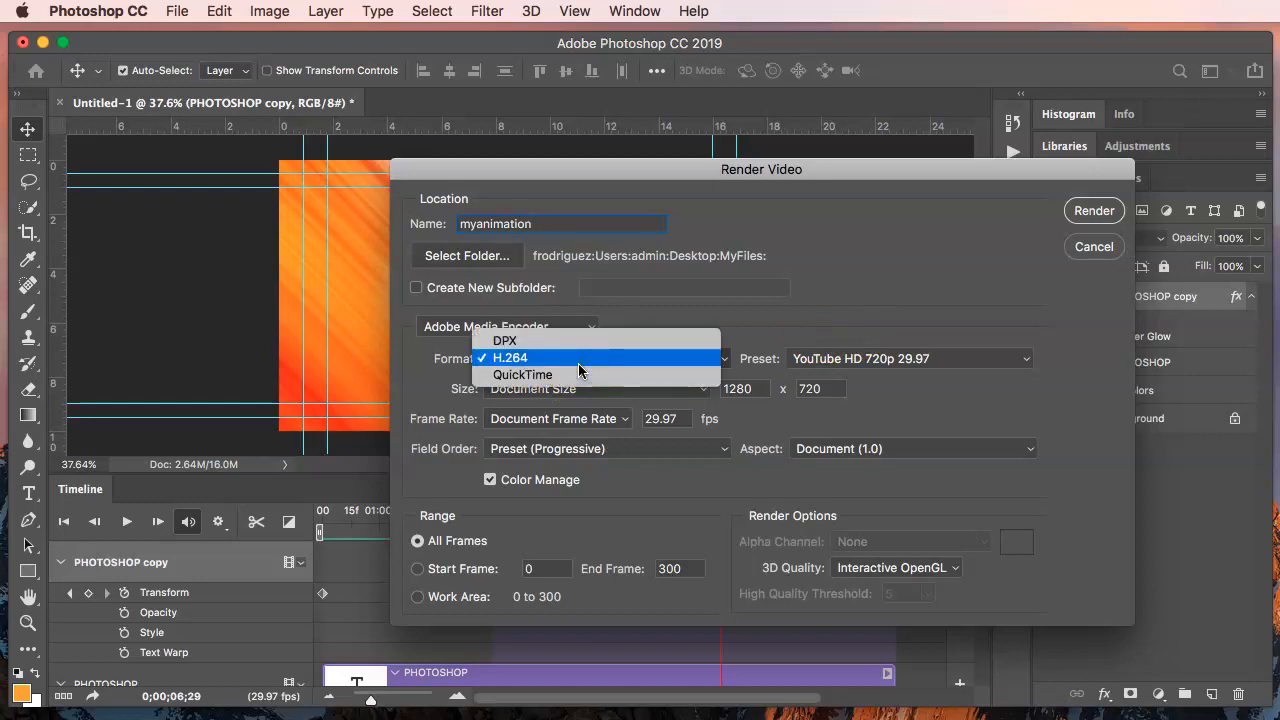
{"action": "left_click", "coordinate": [580, 362]}
{"action": "left_click", "coordinate": [958, 366]}
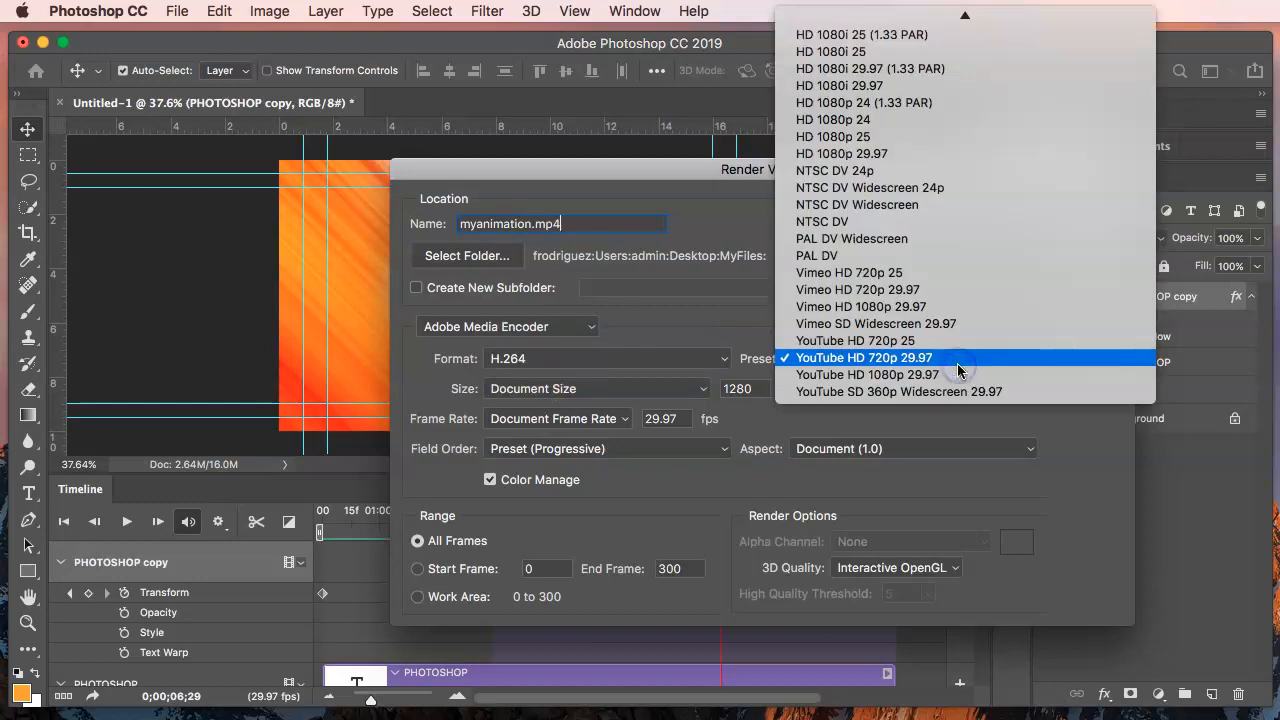
{"action": "scroll", "coordinate": [958, 370], "scroll_direction": "up", "scroll_amount": 5}
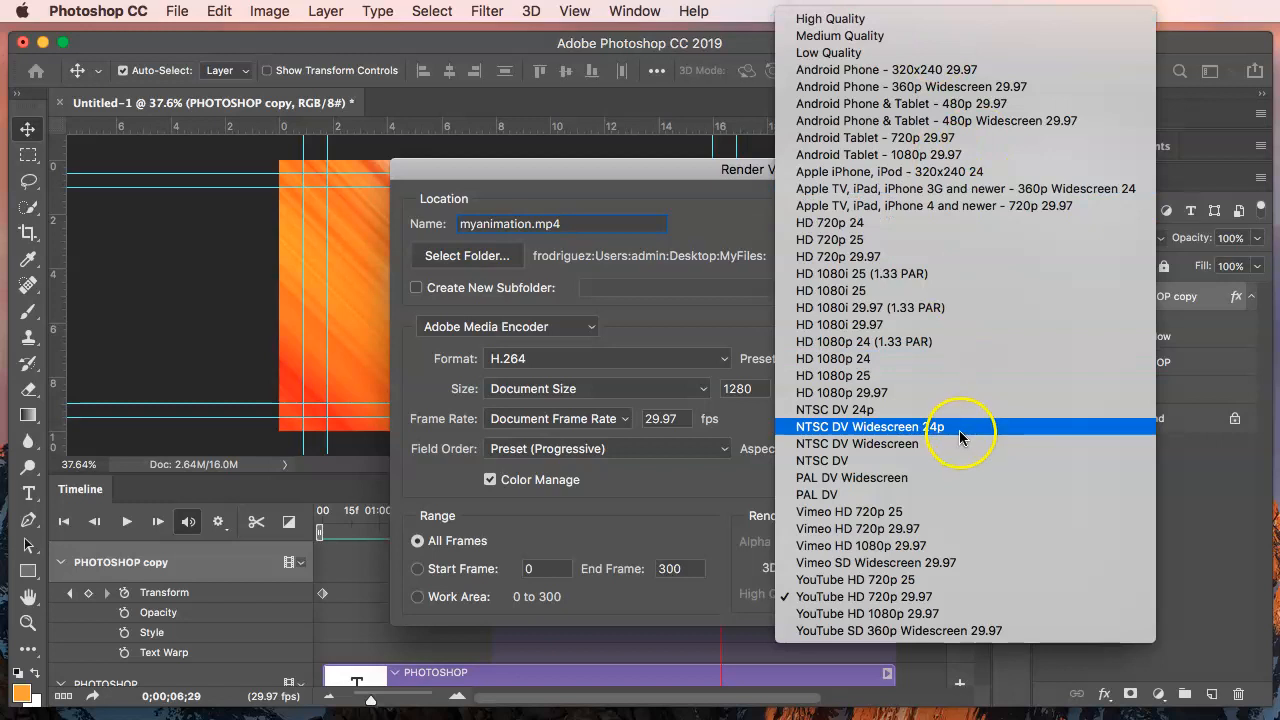
{"action": "left_click", "coordinate": [953, 597]}
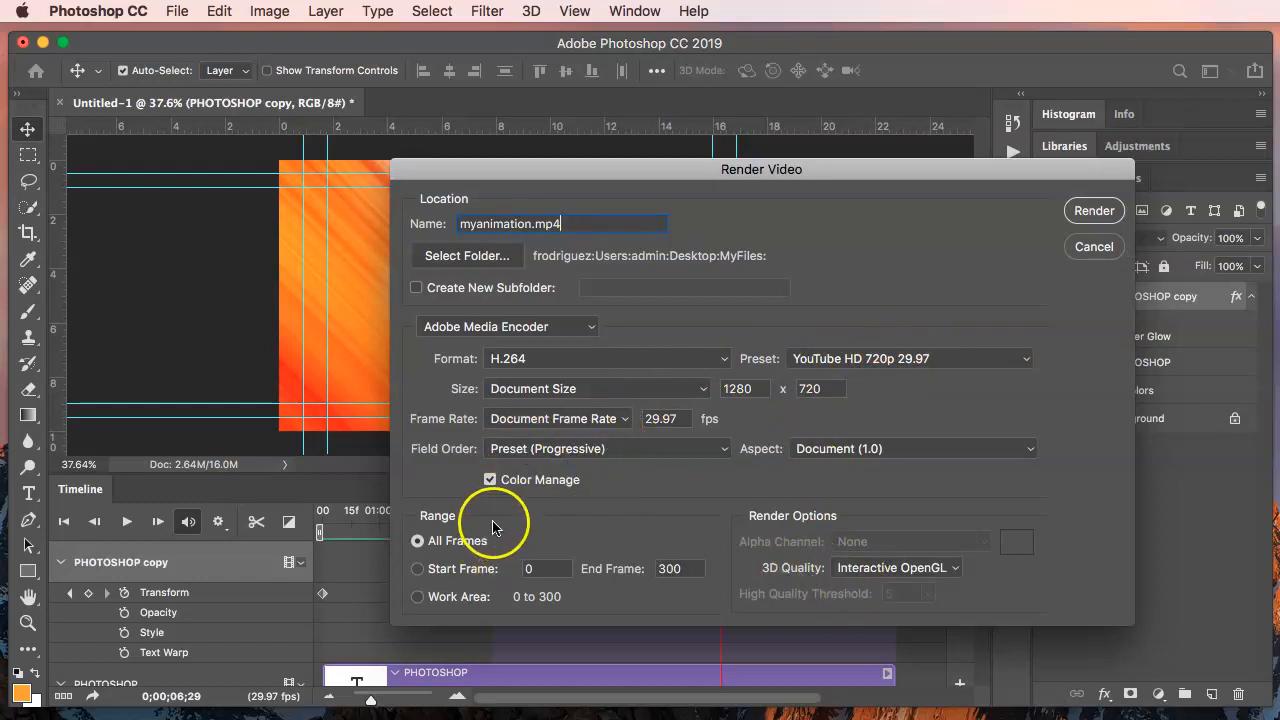
{"action": "left_click", "coordinate": [1094, 211]}
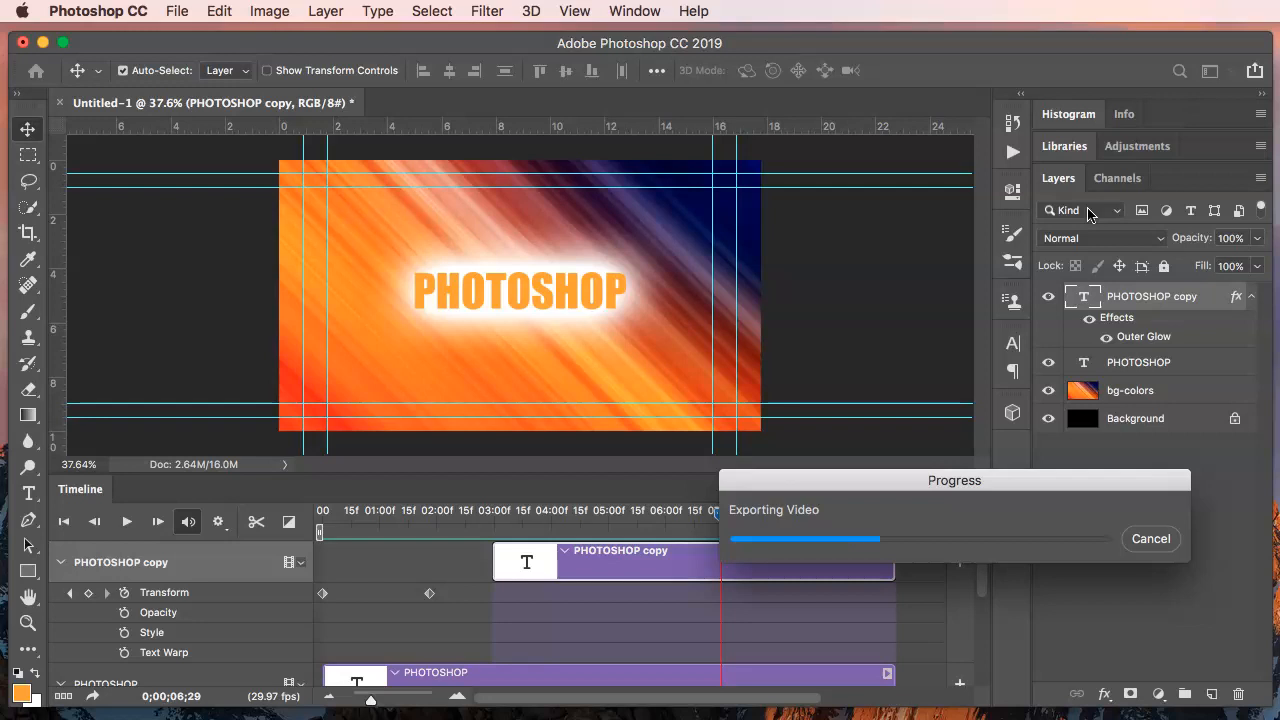
{"action": "key", "text": "super+Tab"}
{"action": "key", "text": "super+Tab"}
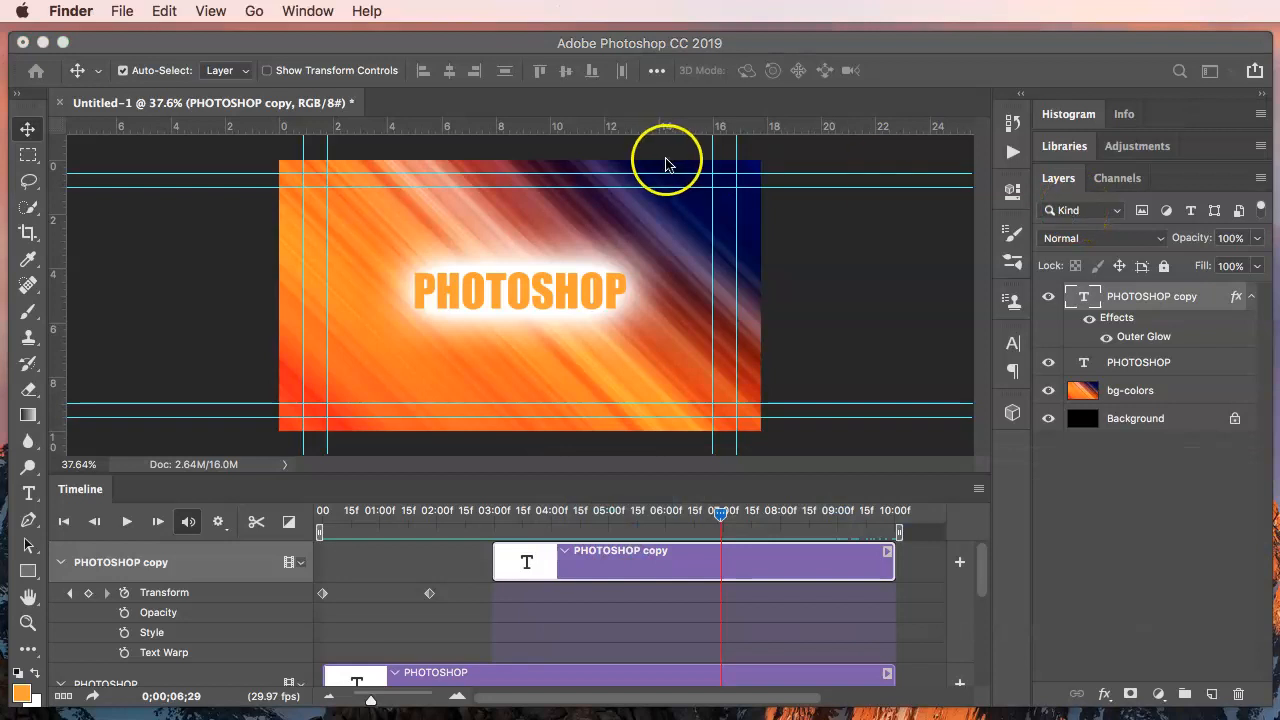
{"action": "left_click", "coordinate": [204, 48]}
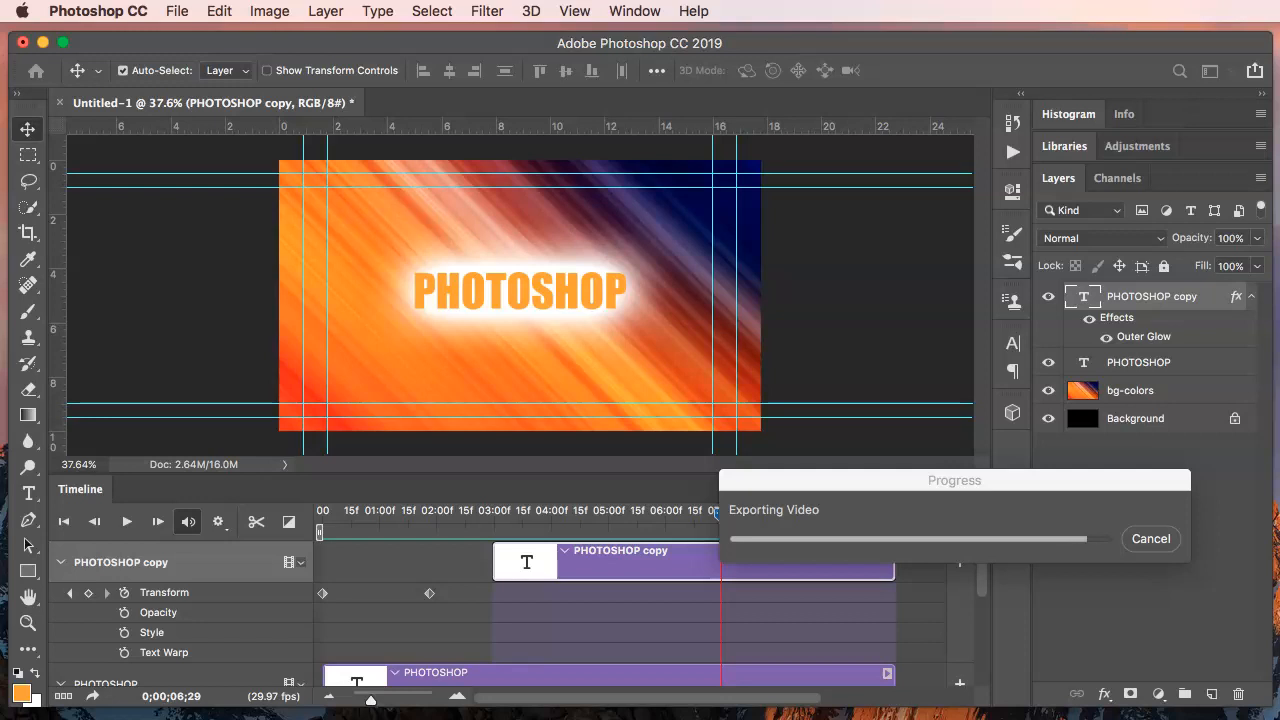
- Shrink the Chrome window and minimize Photoshop to uncover the MyFiles folder on the desktop
{"action": "key", "text": "super+Tab"}
{"action": "key", "text": "ctrl+Up"}
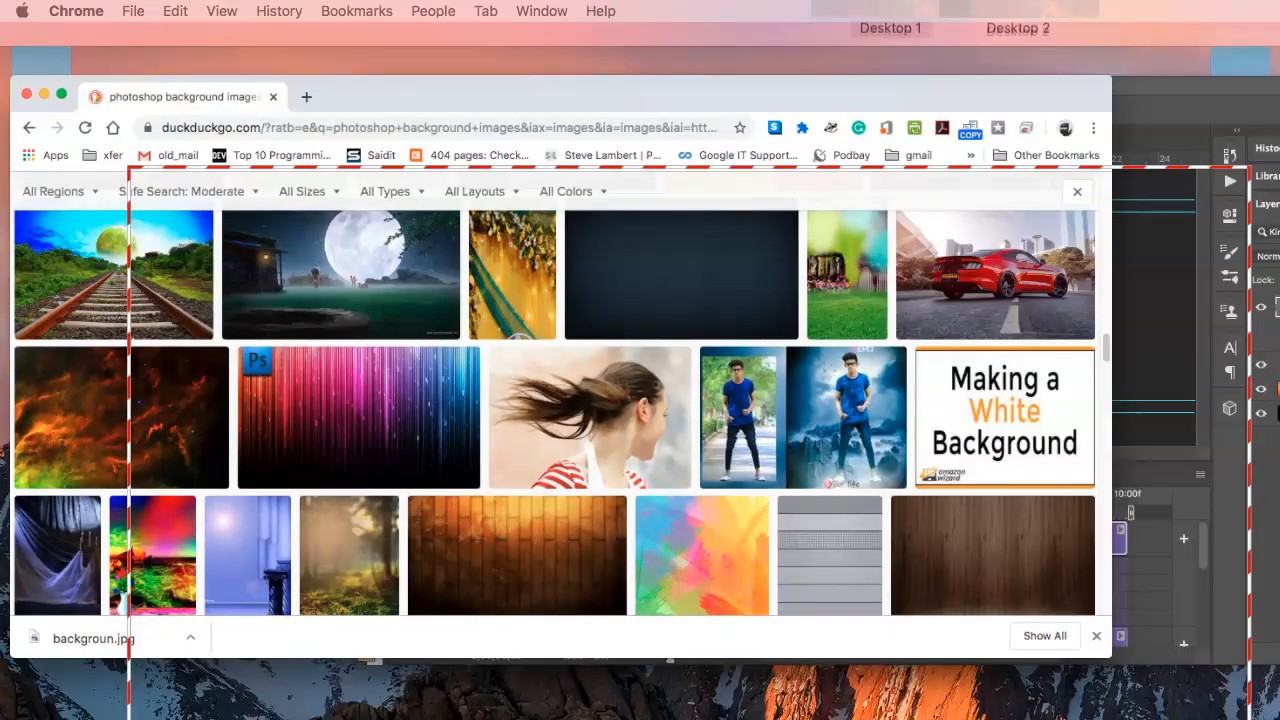
{"action": "key", "text": "ctrl+Up"}
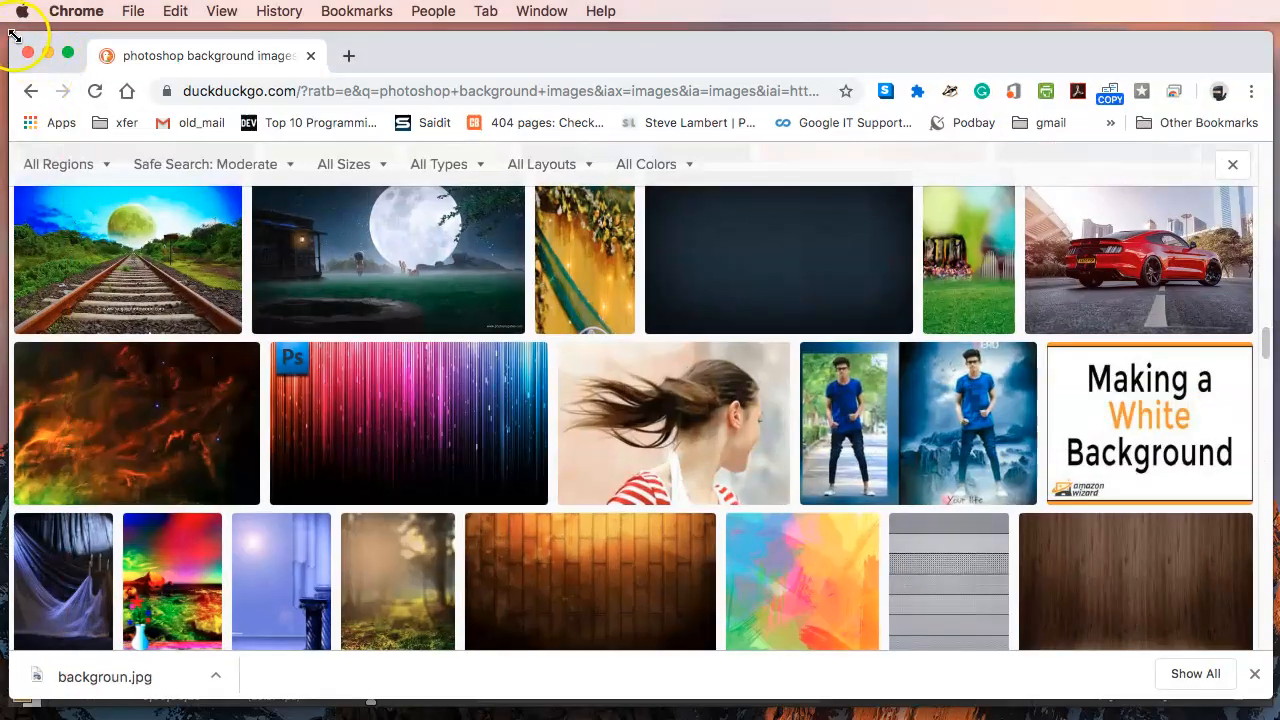
{"action": "left_click_drag", "start_coordinate": [13, 36], "coordinate": [215, 128]}
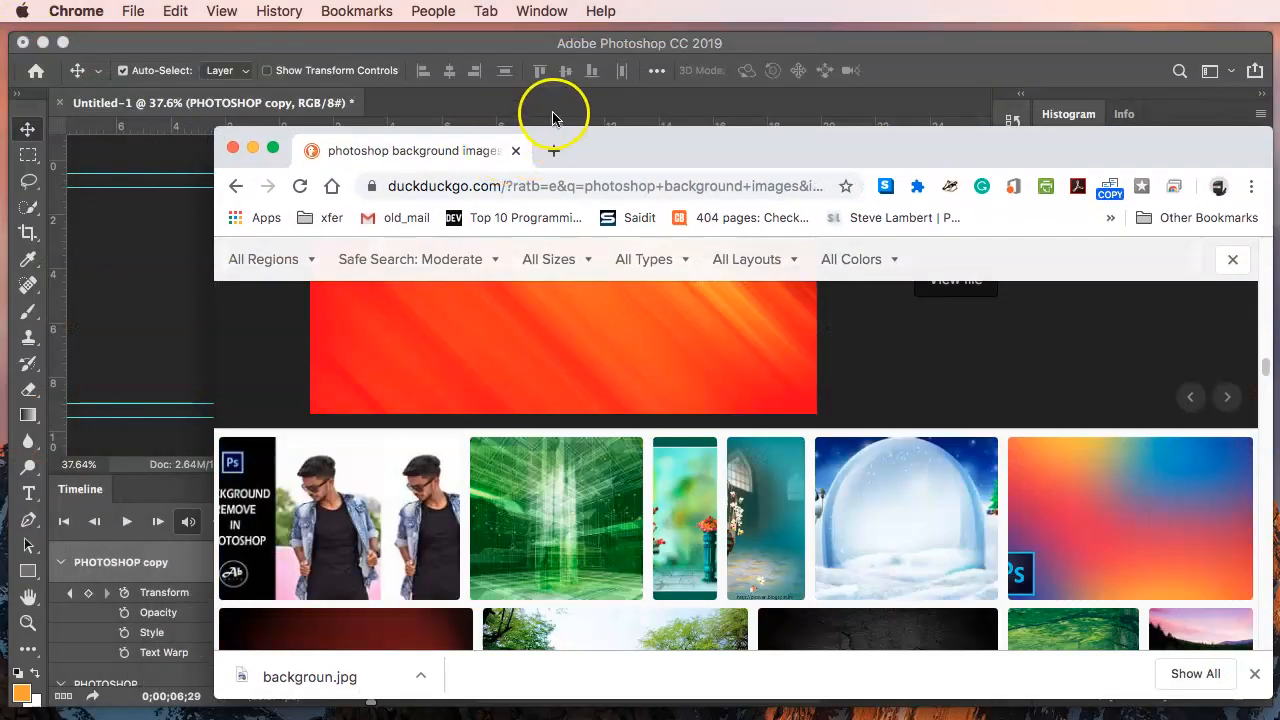
{"action": "left_click", "coordinate": [871, 45]}
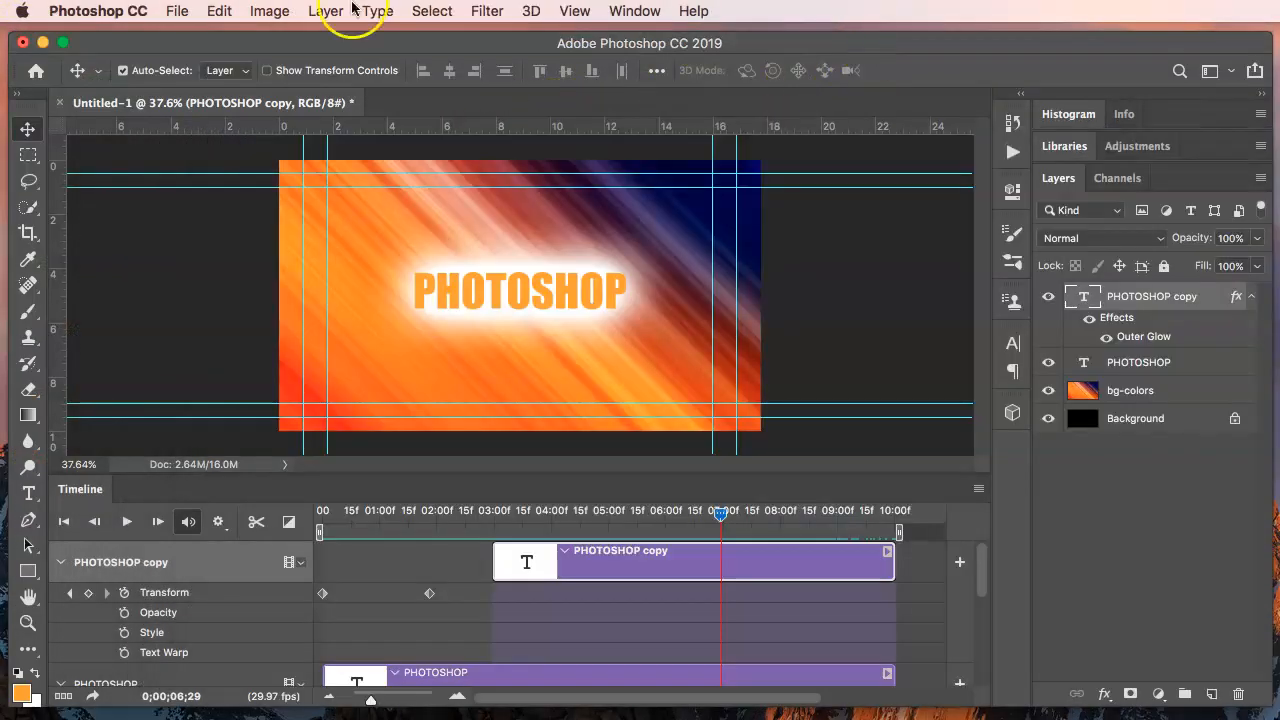
{"action": "left_click", "coordinate": [43, 44]}
- Open the MyFiles folder from the desktop and load myanimation.mp4 into the Chrome window
{"action": "double_click", "coordinate": [40, 68]}
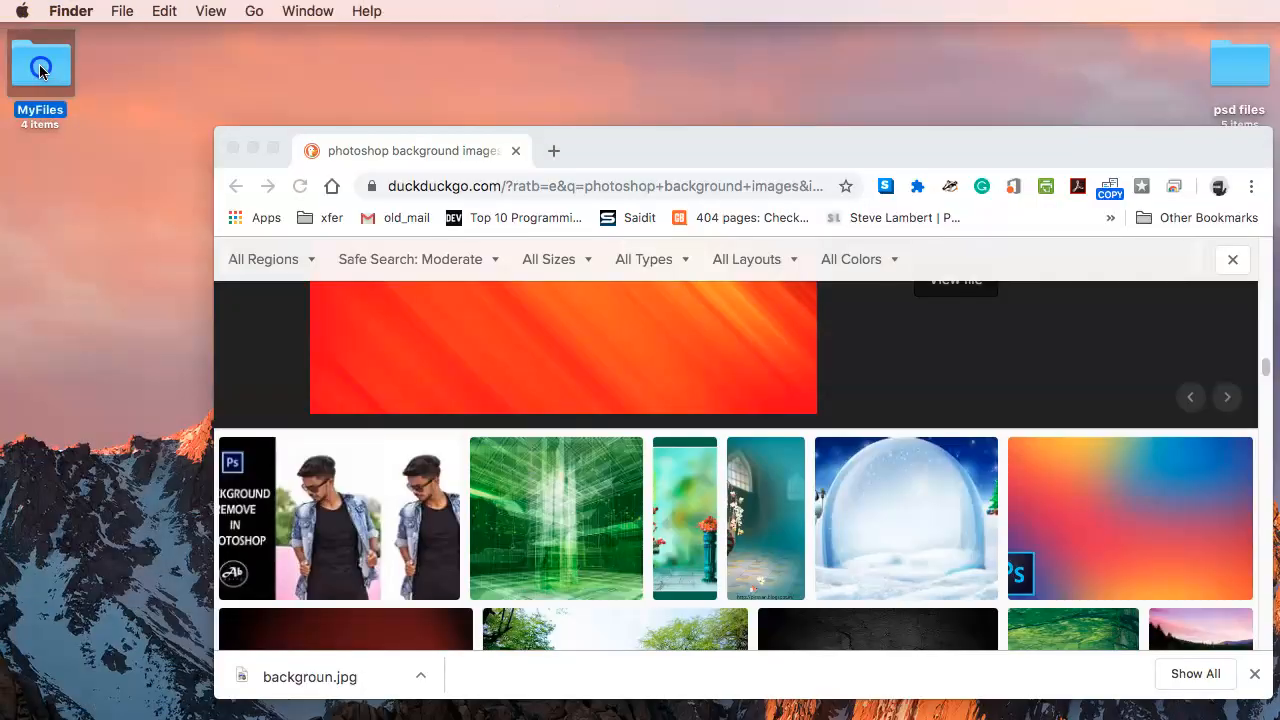
{"action": "left_click", "coordinate": [684, 318]}
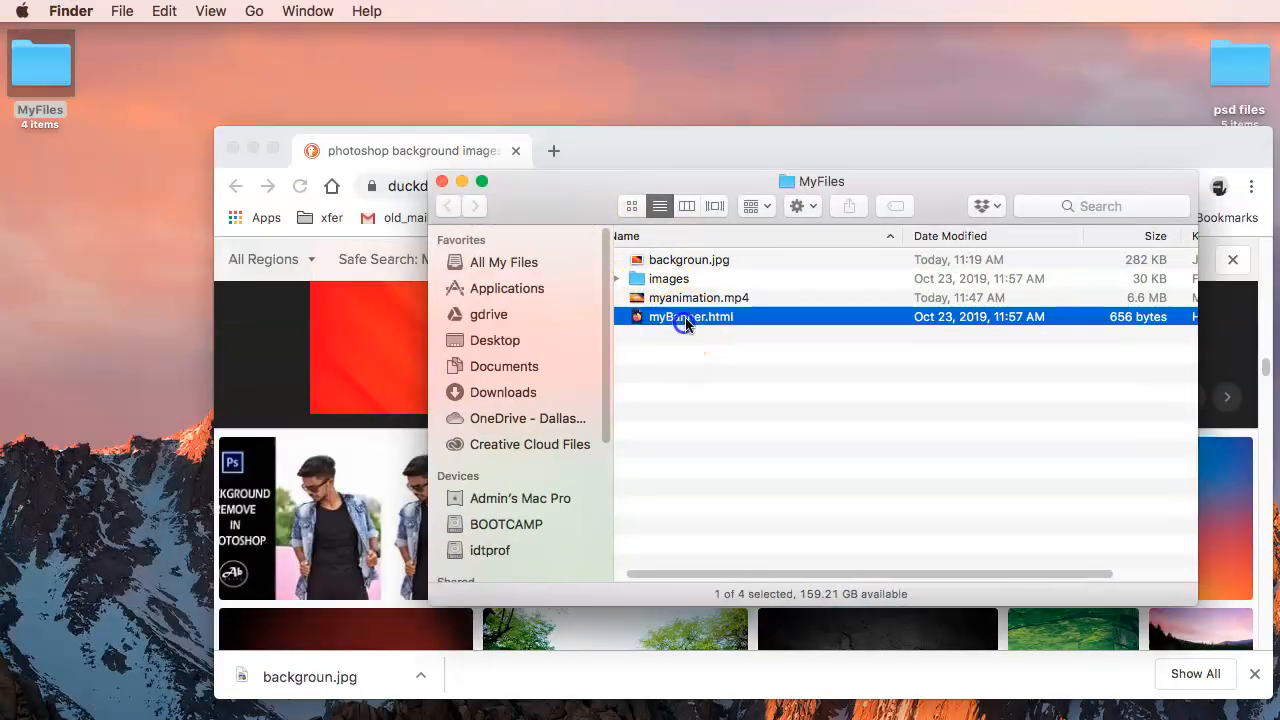
{"action": "left_click", "coordinate": [700, 297]}
{"action": "left_click_drag", "start_coordinate": [861, 189], "coordinate": [432, 162]}
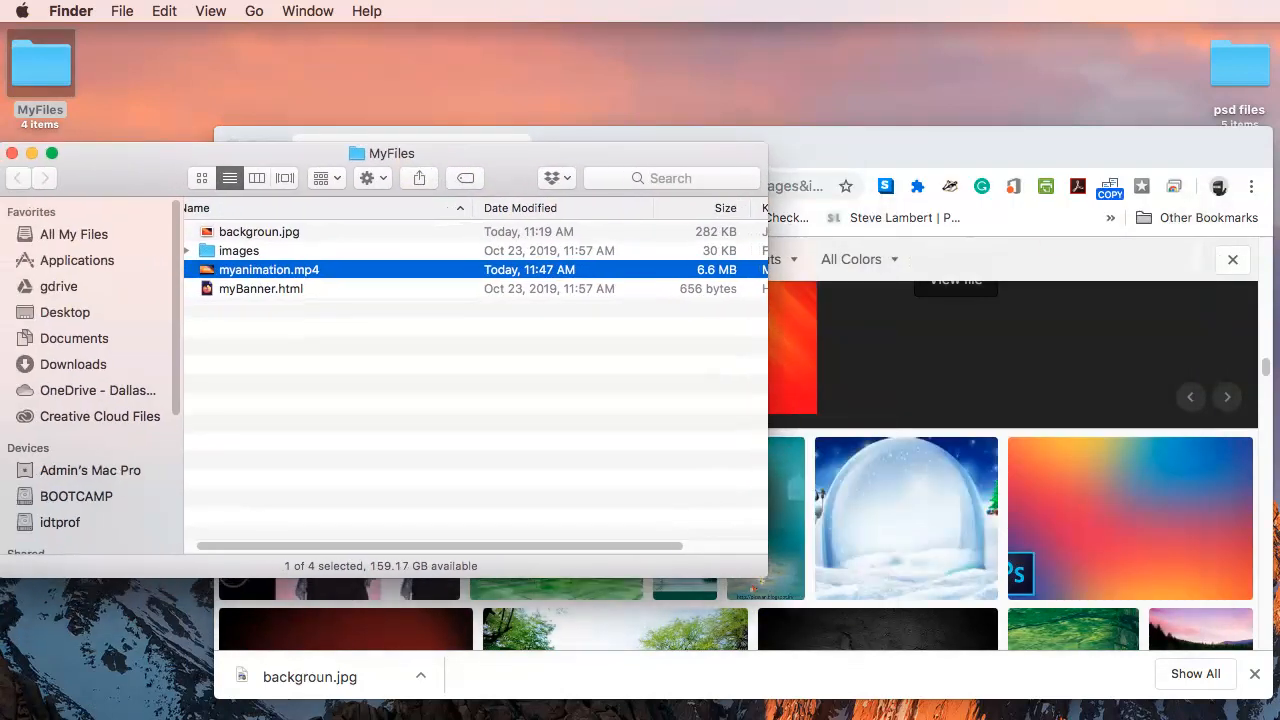
{"action": "left_click_drag", "start_coordinate": [251, 276], "coordinate": [940, 405]}
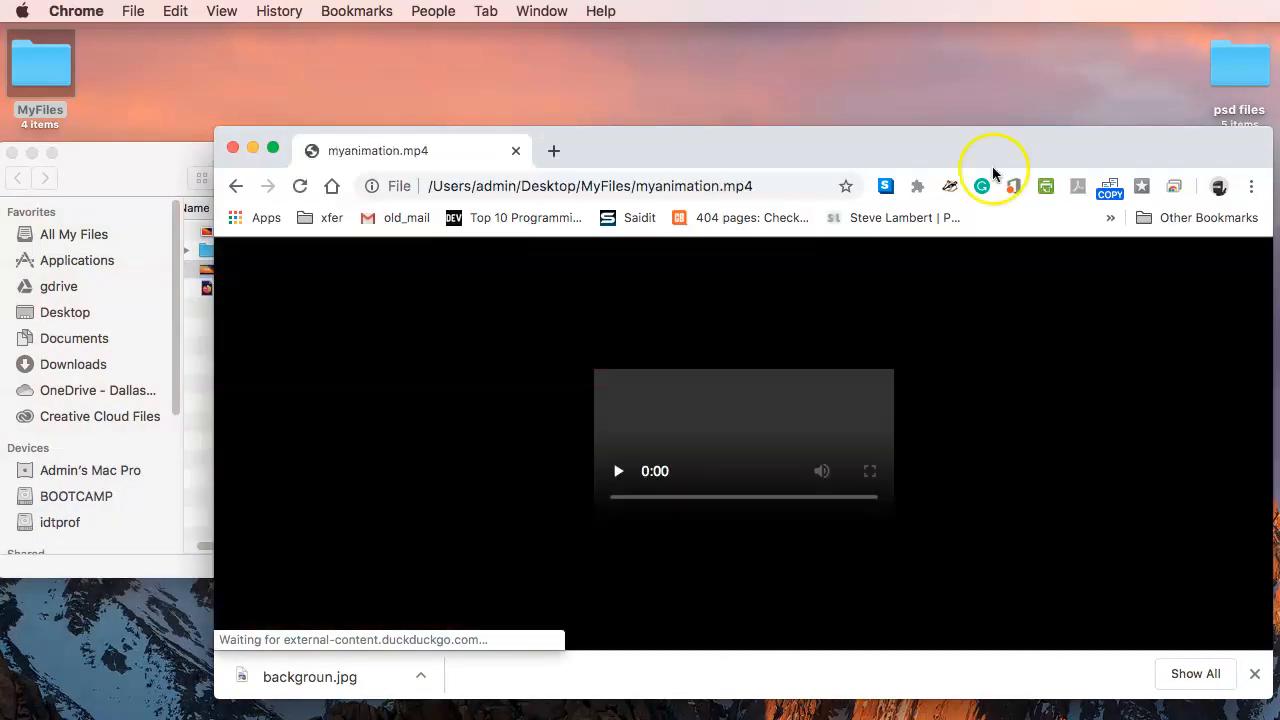
- Reposition and enlarge the Chrome window and play the rendered myanimation.mp4 to check the animation
{"action": "left_click_drag", "start_coordinate": [943, 151], "coordinate": [763, 63]}
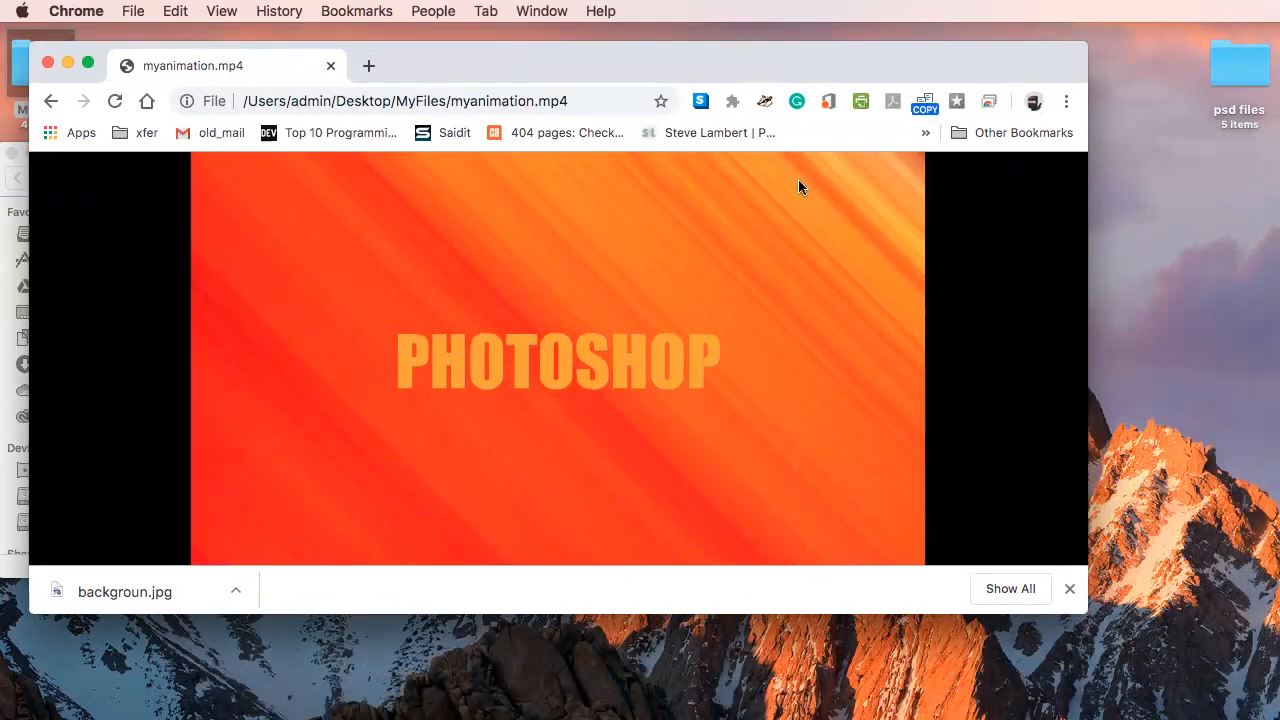
{"action": "left_click_drag", "start_coordinate": [1084, 610], "coordinate": [1270, 709]}
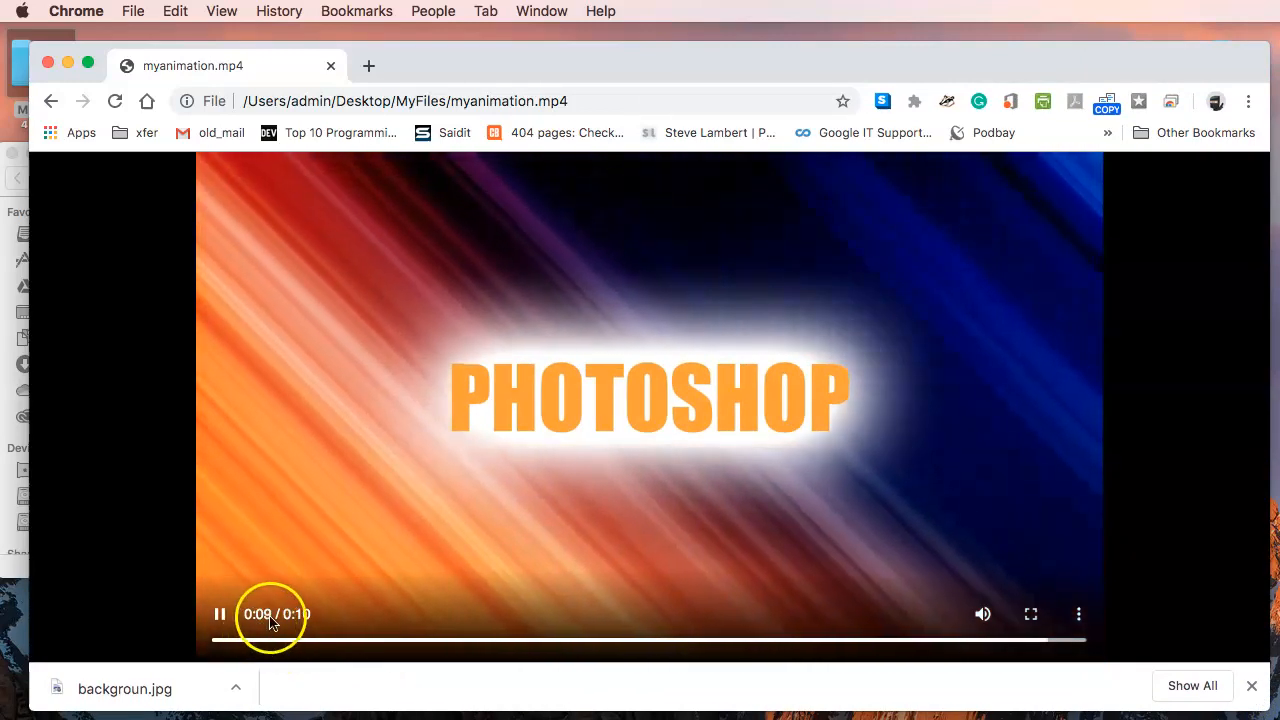
{"action": "left_click", "coordinate": [194, 640]}
{"action": "left_click", "coordinate": [219, 620]}
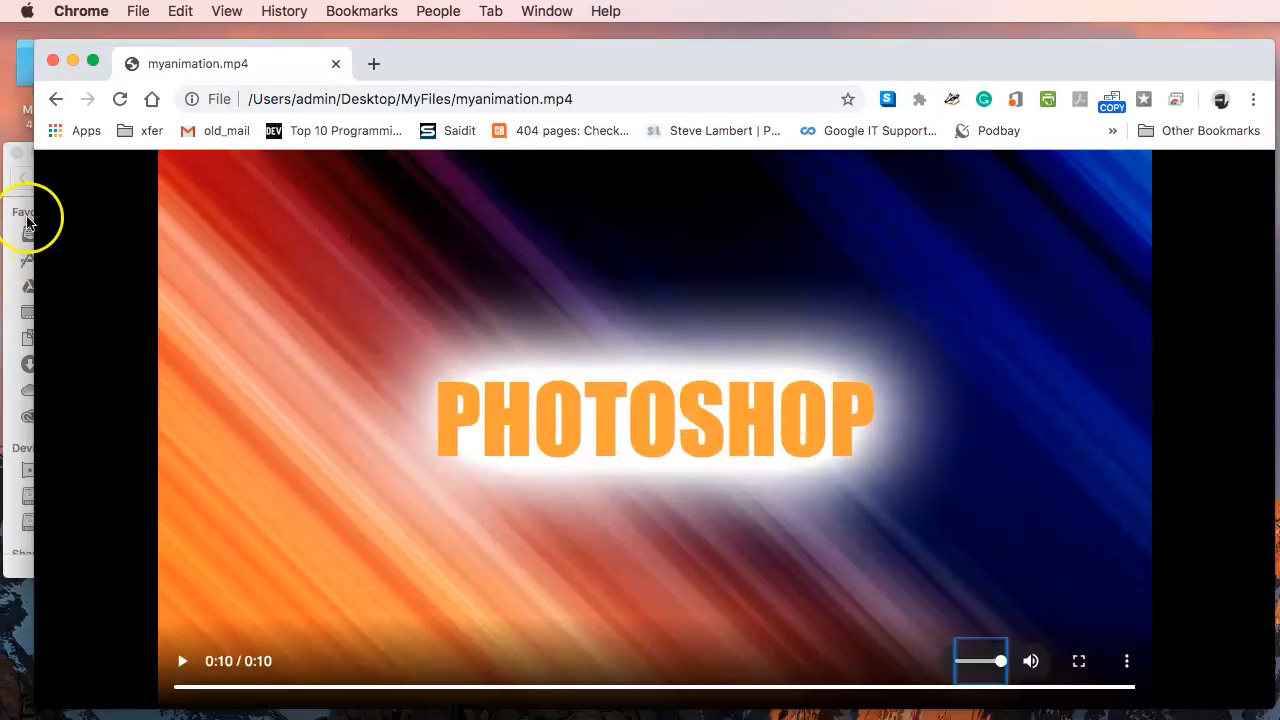
- Bring the MyFiles window forward to review the rendered myanimation.mp4 file, and return to the video in Chrome
{"action": "left_click", "coordinate": [5, 193]}
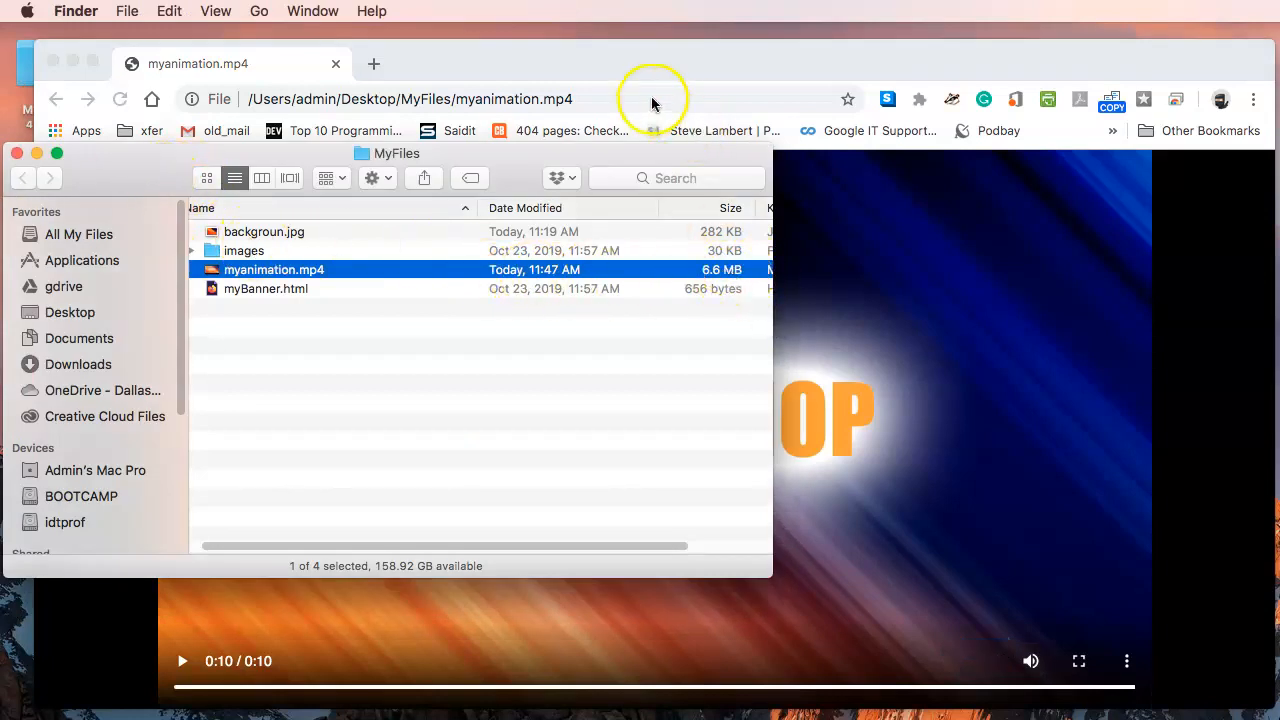
{"action": "left_click", "coordinate": [683, 69]}
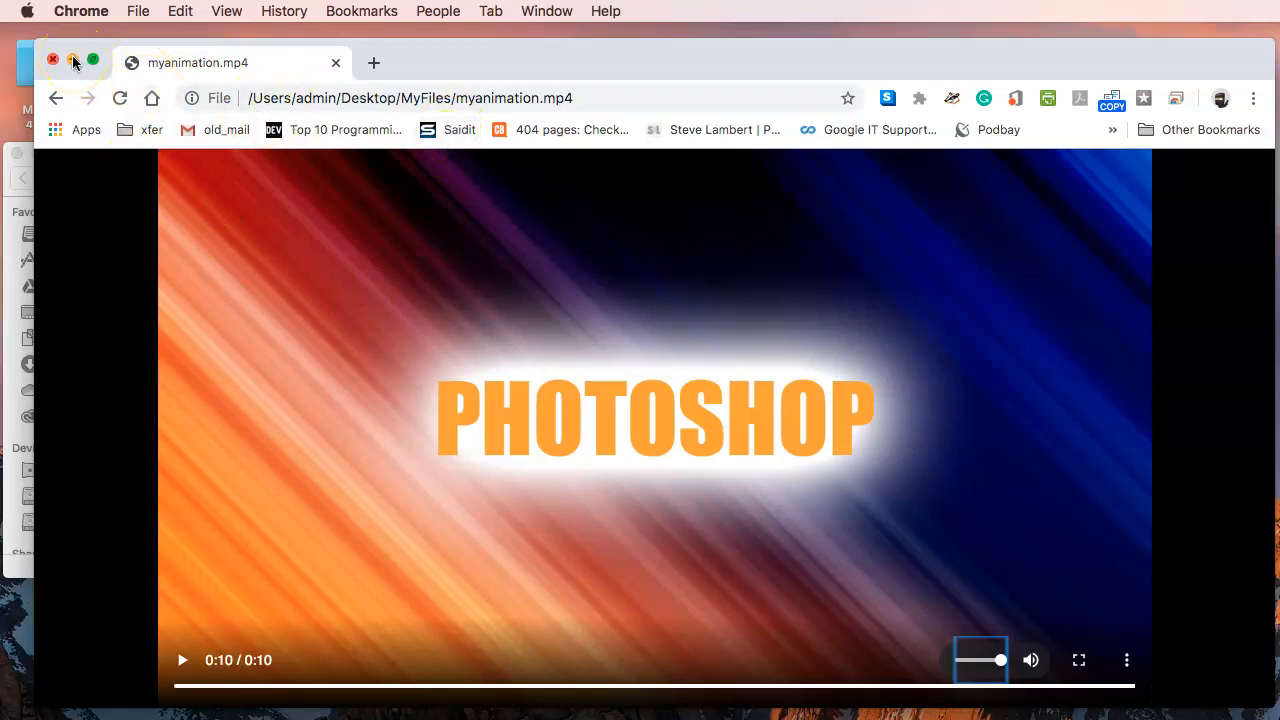
{"action": "left_click", "coordinate": [6, 186]}
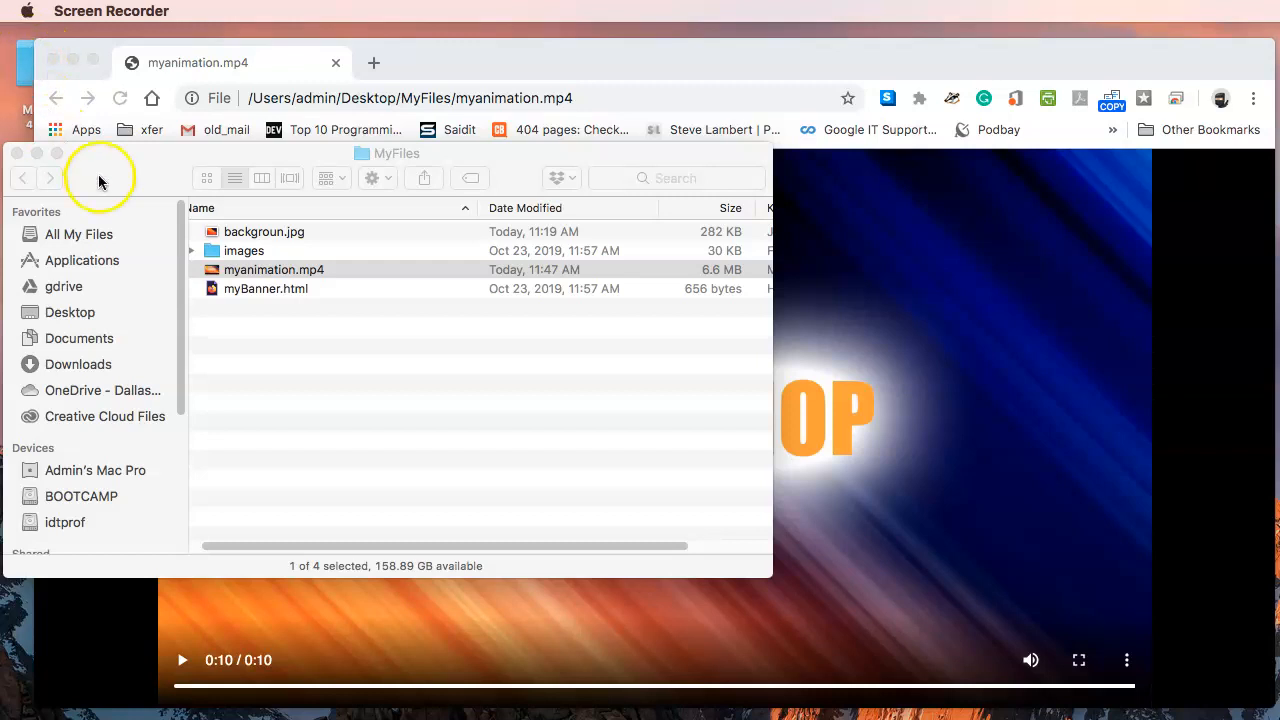
{"action": "left_click_drag", "start_coordinate": [100, 172], "coordinate": [531, 226]}
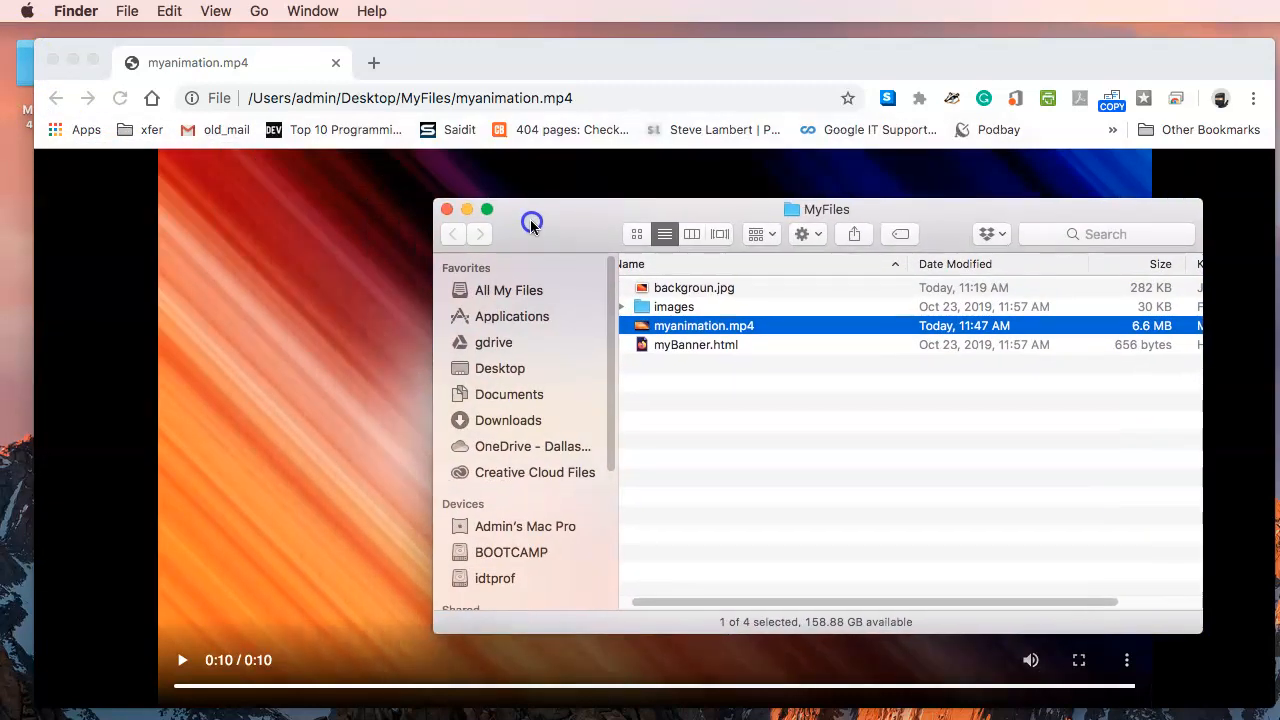
{"action": "left_click", "coordinate": [70, 257]}
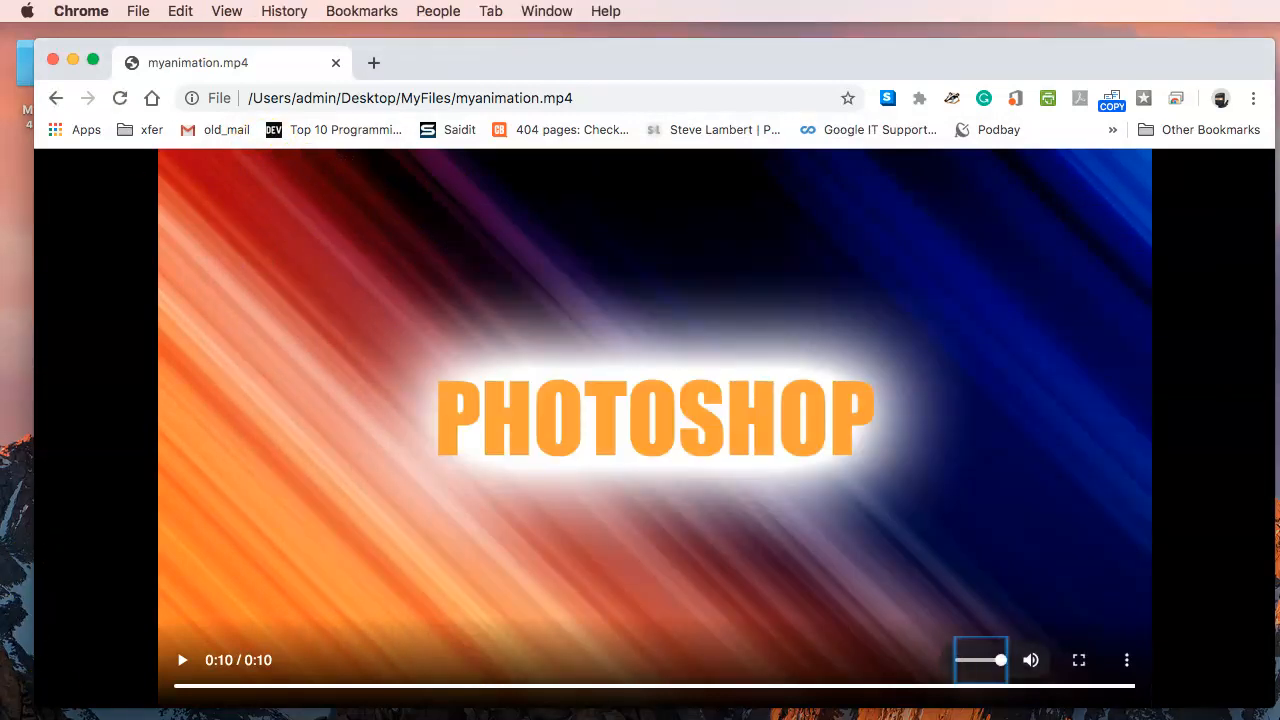